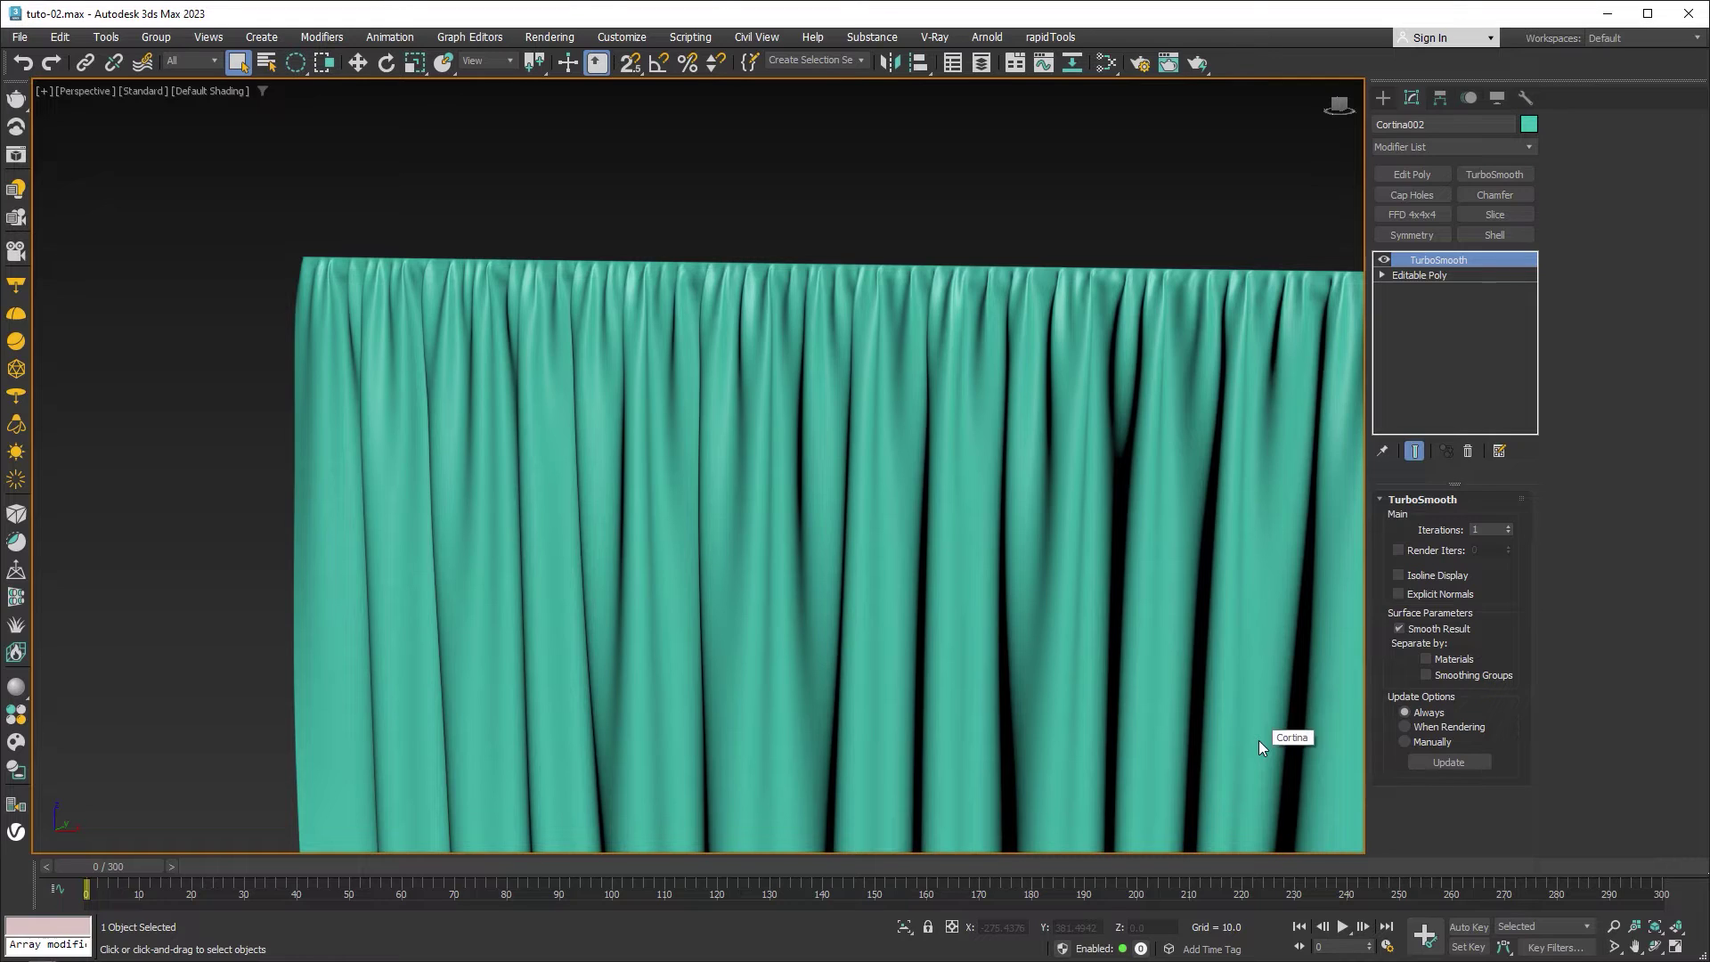
# Orbit, pan and zoom to inspect the existing curtain's hem from below
pyautogui.moveTo(1259, 740)
pyautogui.keyDown('alt'); pyautogui.mouseDown(button='middle')
pyautogui.moveTo(1116, 446)
pyautogui.moveTo(1062, 439)
pyautogui.moveTo(990, 497)
pyautogui.moveTo(971, 610)
pyautogui.moveTo(489, 676)
pyautogui.moveTo(117, 652)
pyautogui.moveTo(1472, 639)
pyautogui.moveTo(1413, 458)
pyautogui.moveTo(1413, 229)
pyautogui.moveTo(1451, 222)
pyautogui.moveTo(1628, 281)
pyautogui.moveTo(1553, 431)
pyautogui.moveTo(1477, 401)
pyautogui.moveTo(1467, 508)
pyautogui.mouseUp(button='middle'); pyautogui.keyUp('alt')
pyautogui.keyDown('alt'); pyautogui.moveTo(1124, 225); pyautogui.dragTo(1083, 272, button='middle'); pyautogui.keyUp('alt')
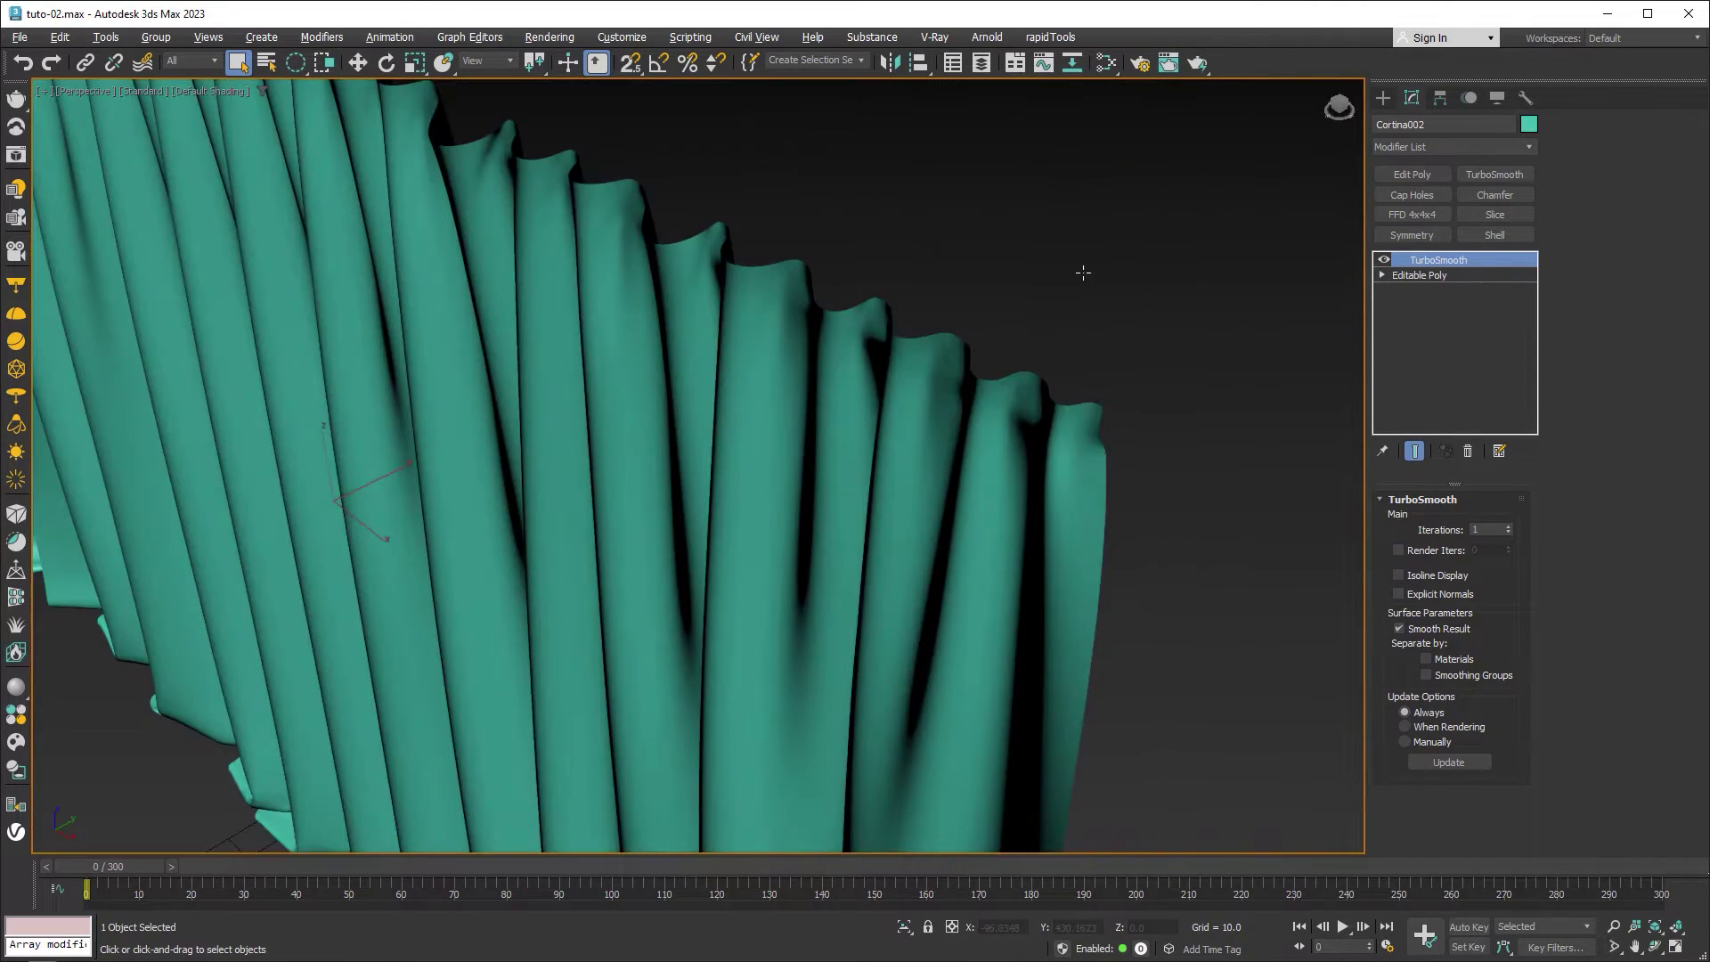
pyautogui.moveTo(596, 217)
pyautogui.mouseDown(button='middle')
pyautogui.moveTo(748, 370)
pyautogui.moveTo(1165, 635)
pyautogui.moveTo(1431, 764)
pyautogui.mouseUp(button='middle')
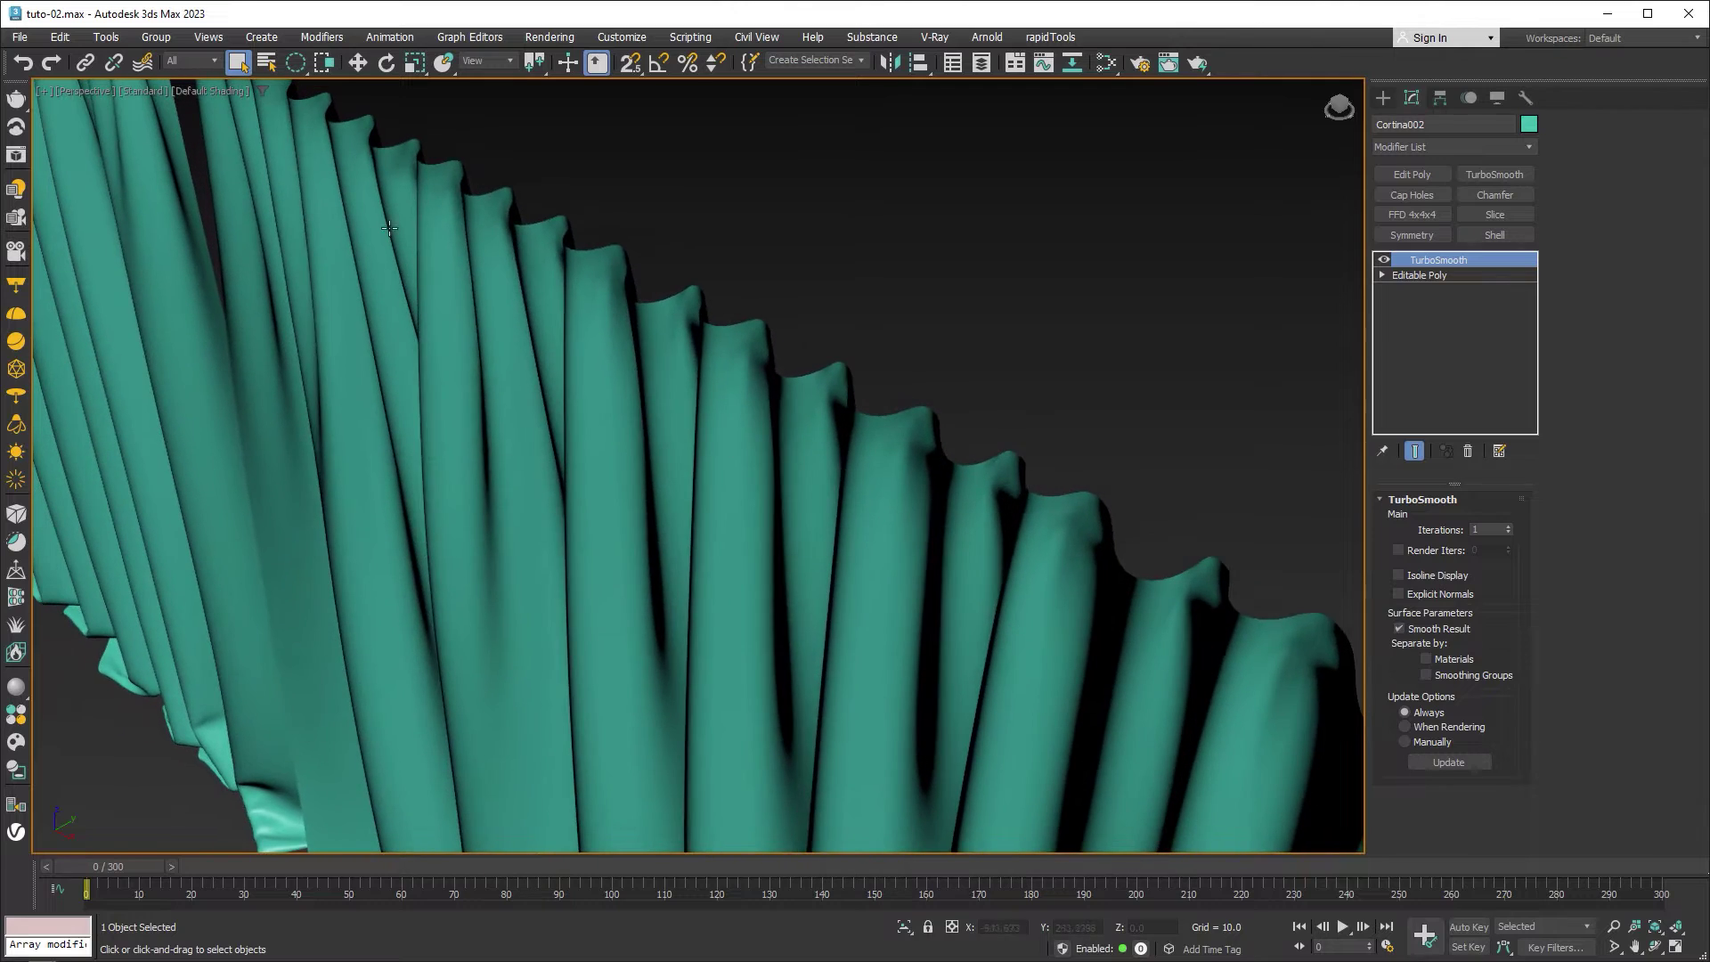
pyautogui.scroll(2, 725, 478)
pyautogui.scroll(2, 965, 592)
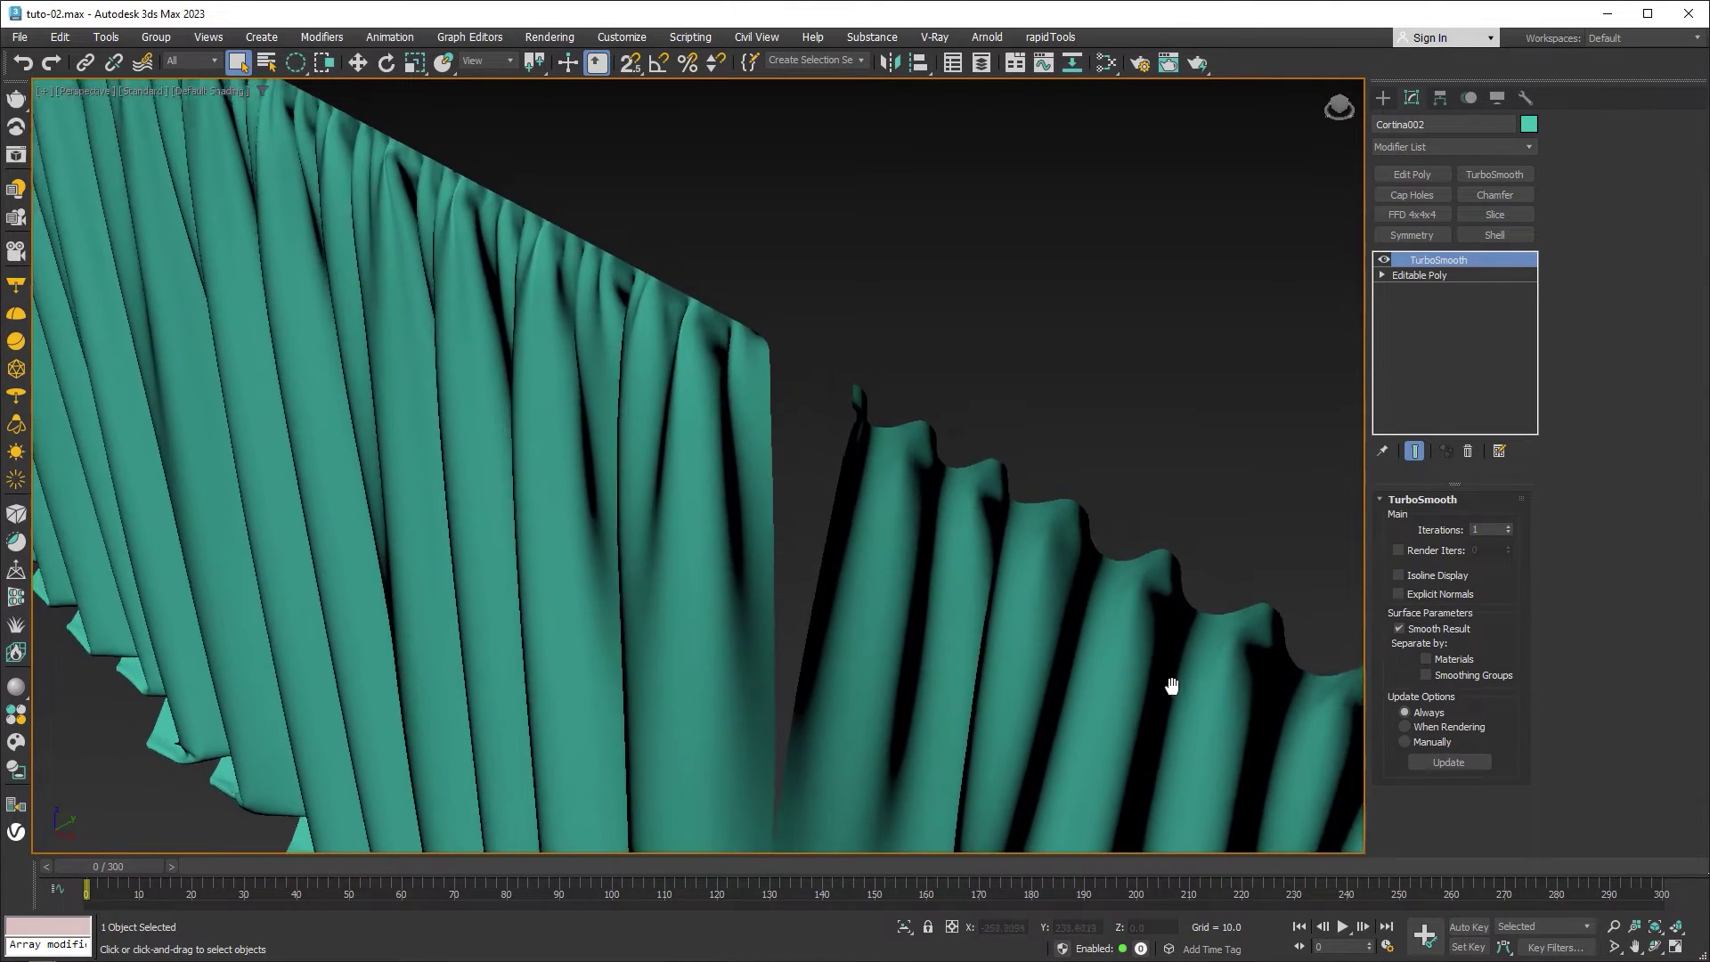
pyautogui.scroll(2, 1173, 687)
pyautogui.scroll(-2, 584, 336)
pyautogui.scroll(-2, 814, 446)
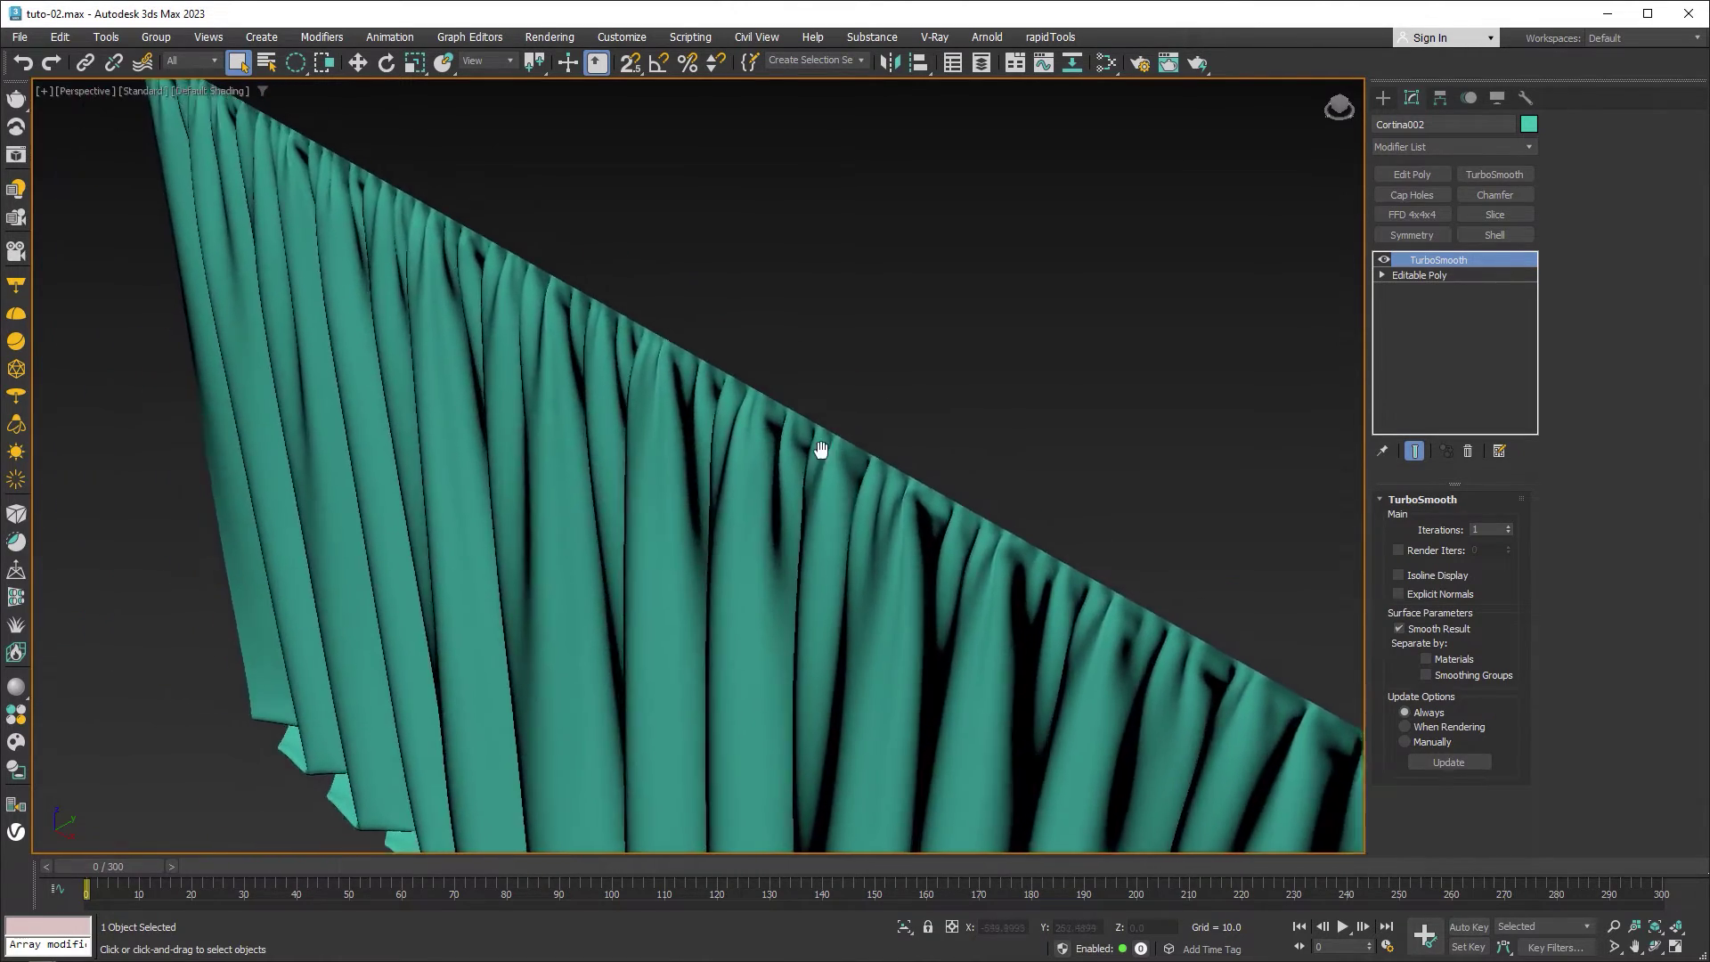
pyautogui.moveTo(814, 446); pyautogui.dragTo(963, 527, button='middle')
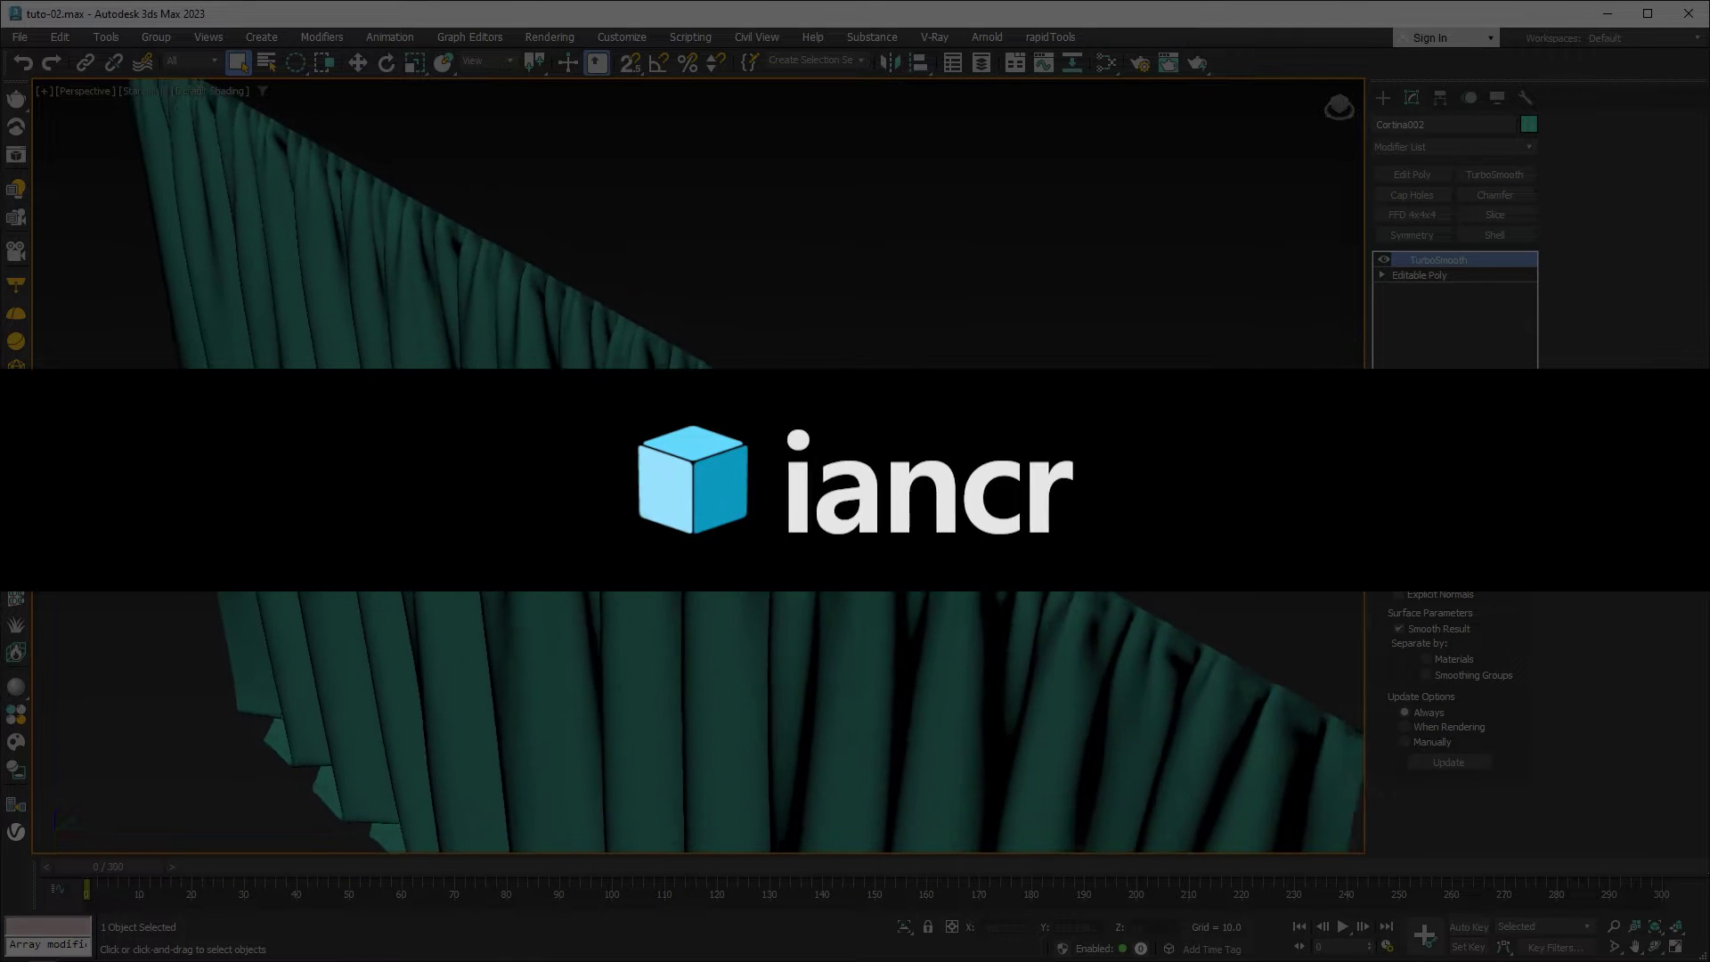
pyautogui.moveTo(816, 331); pyautogui.dragTo(575, 330, button='middle')
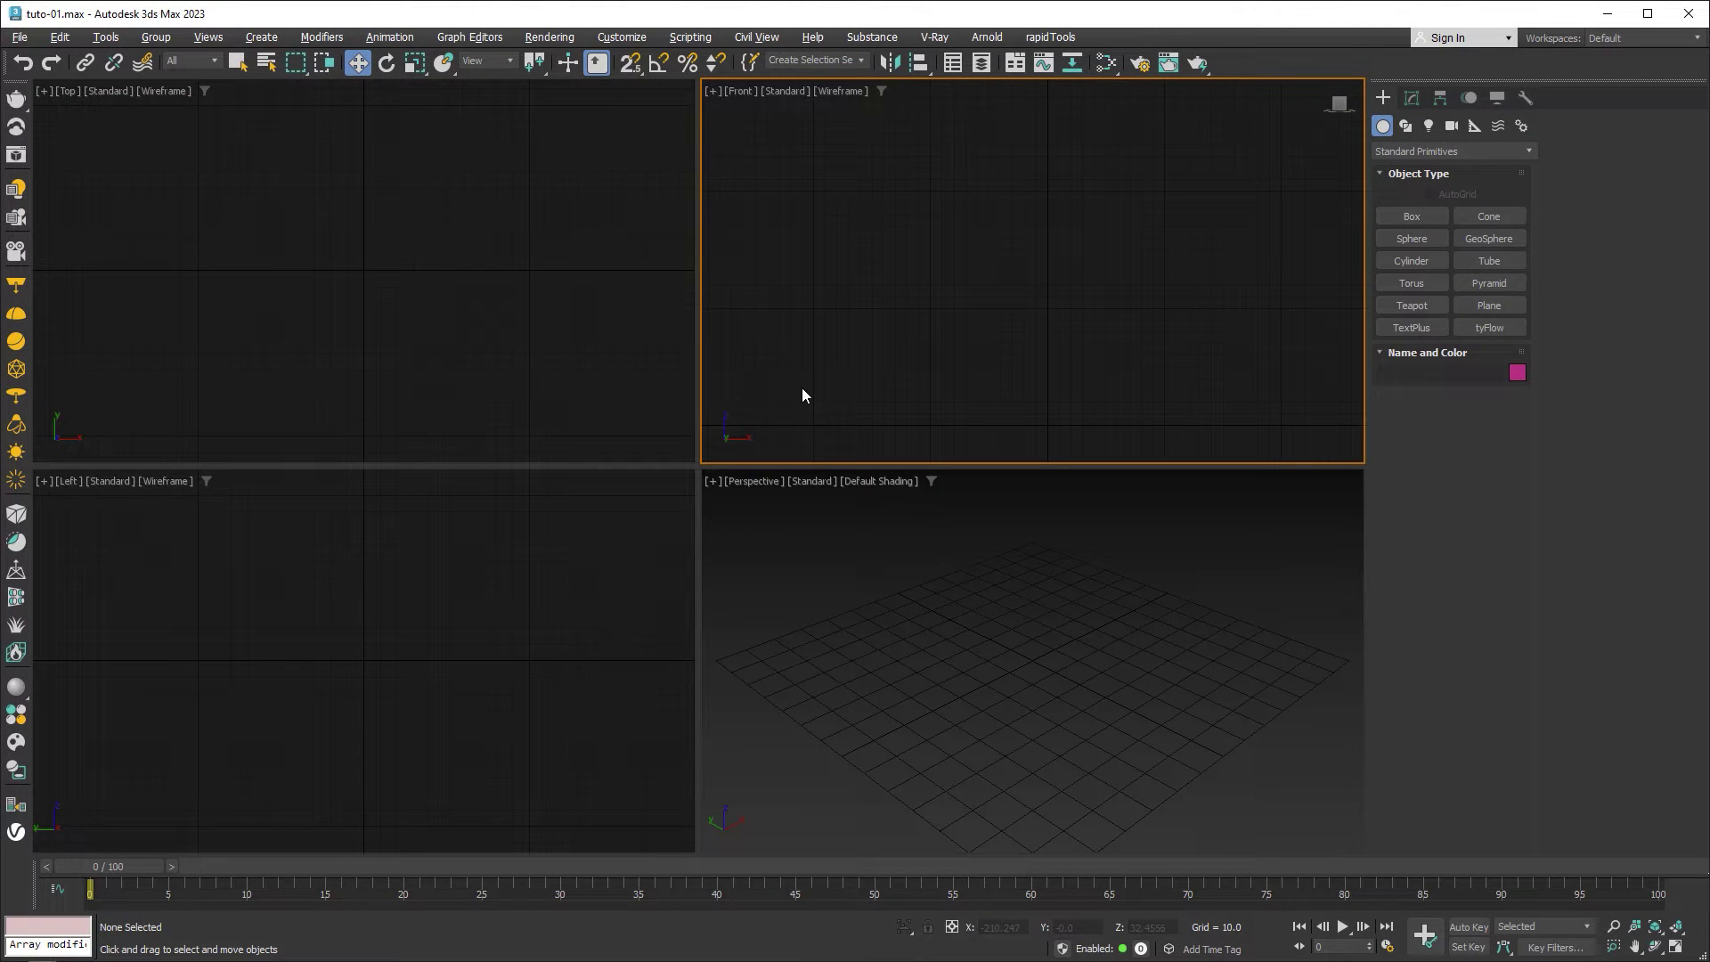
# Draw a 260 by 550 plane in the Front view and maximize that view
pyautogui.click(1490, 306)
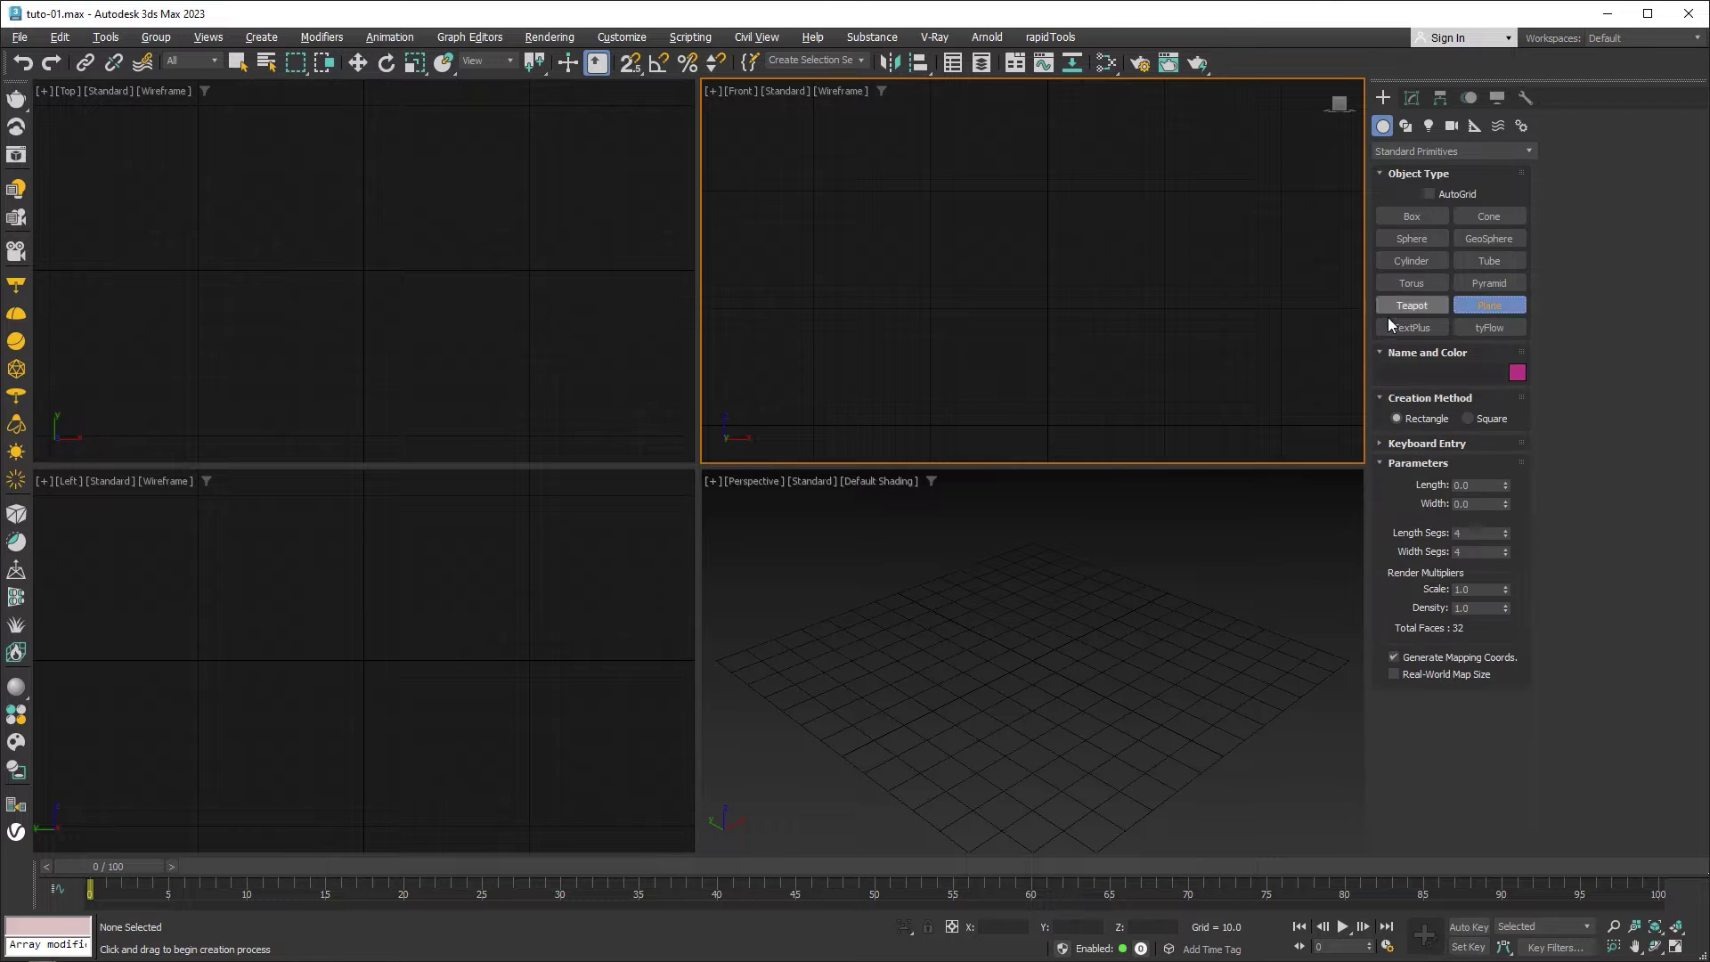
pyautogui.moveTo(833, 405)
pyautogui.mouseDown()
pyautogui.moveTo(1036, 321)
pyautogui.moveTo(1237, 117)
pyautogui.mouseUp()
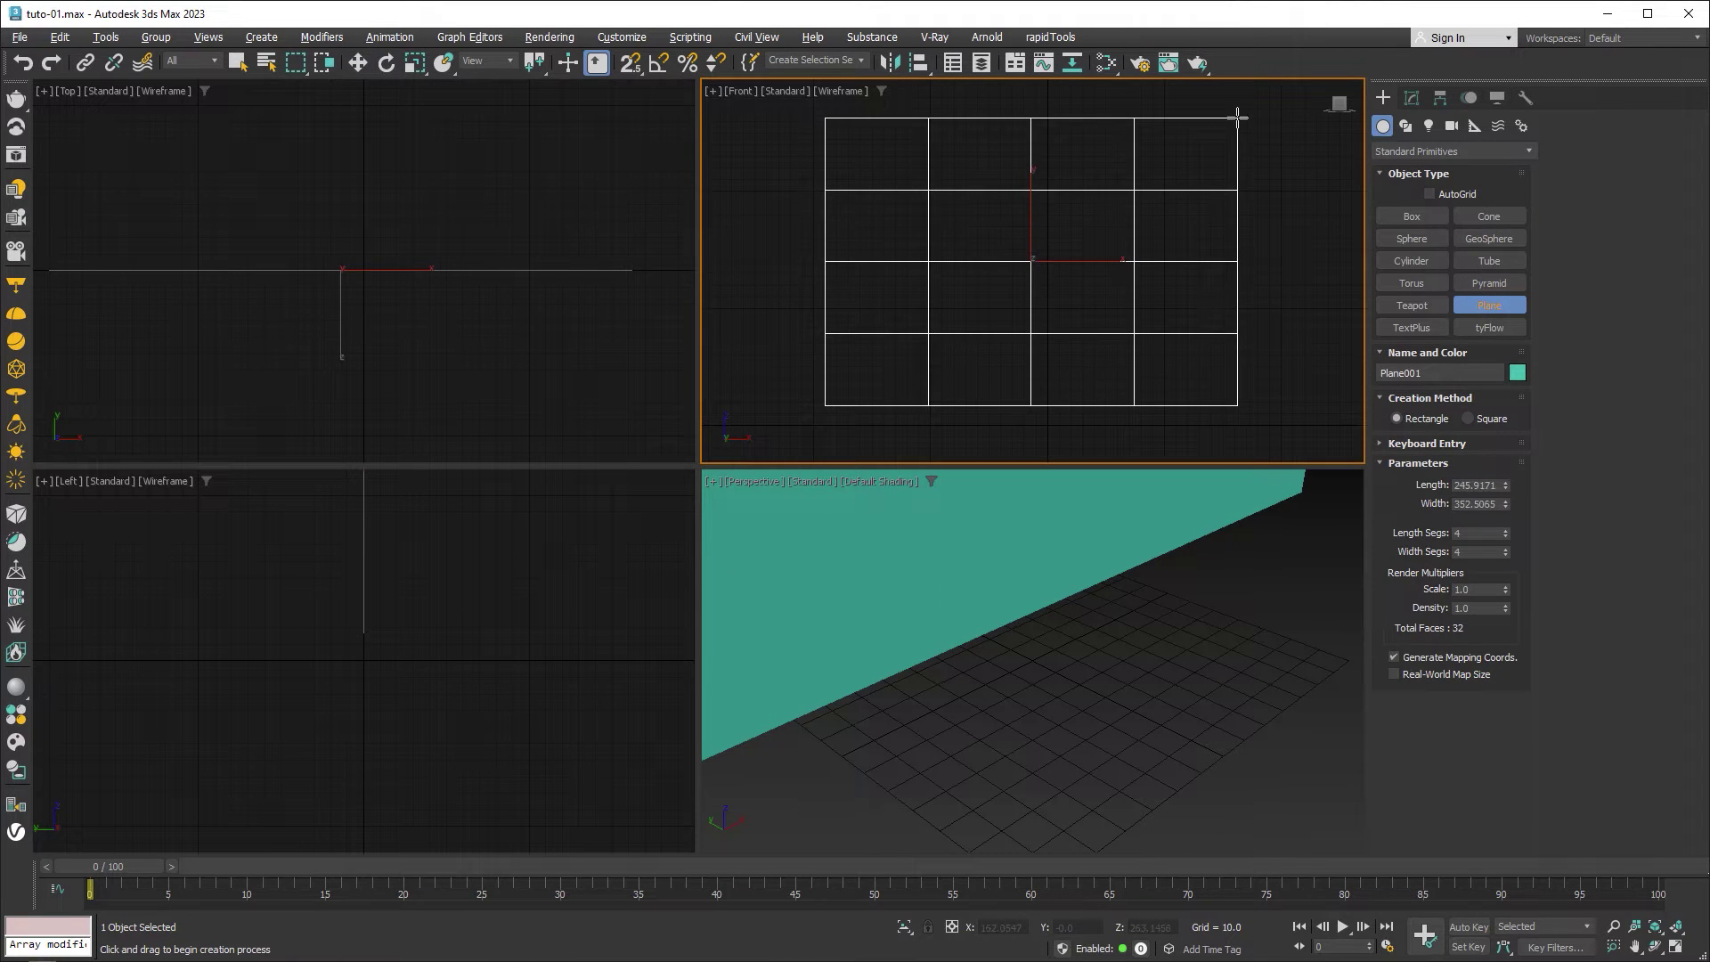
pyautogui.doubleClick(1480, 486)
pyautogui.write('260')
pyautogui.press('Return')
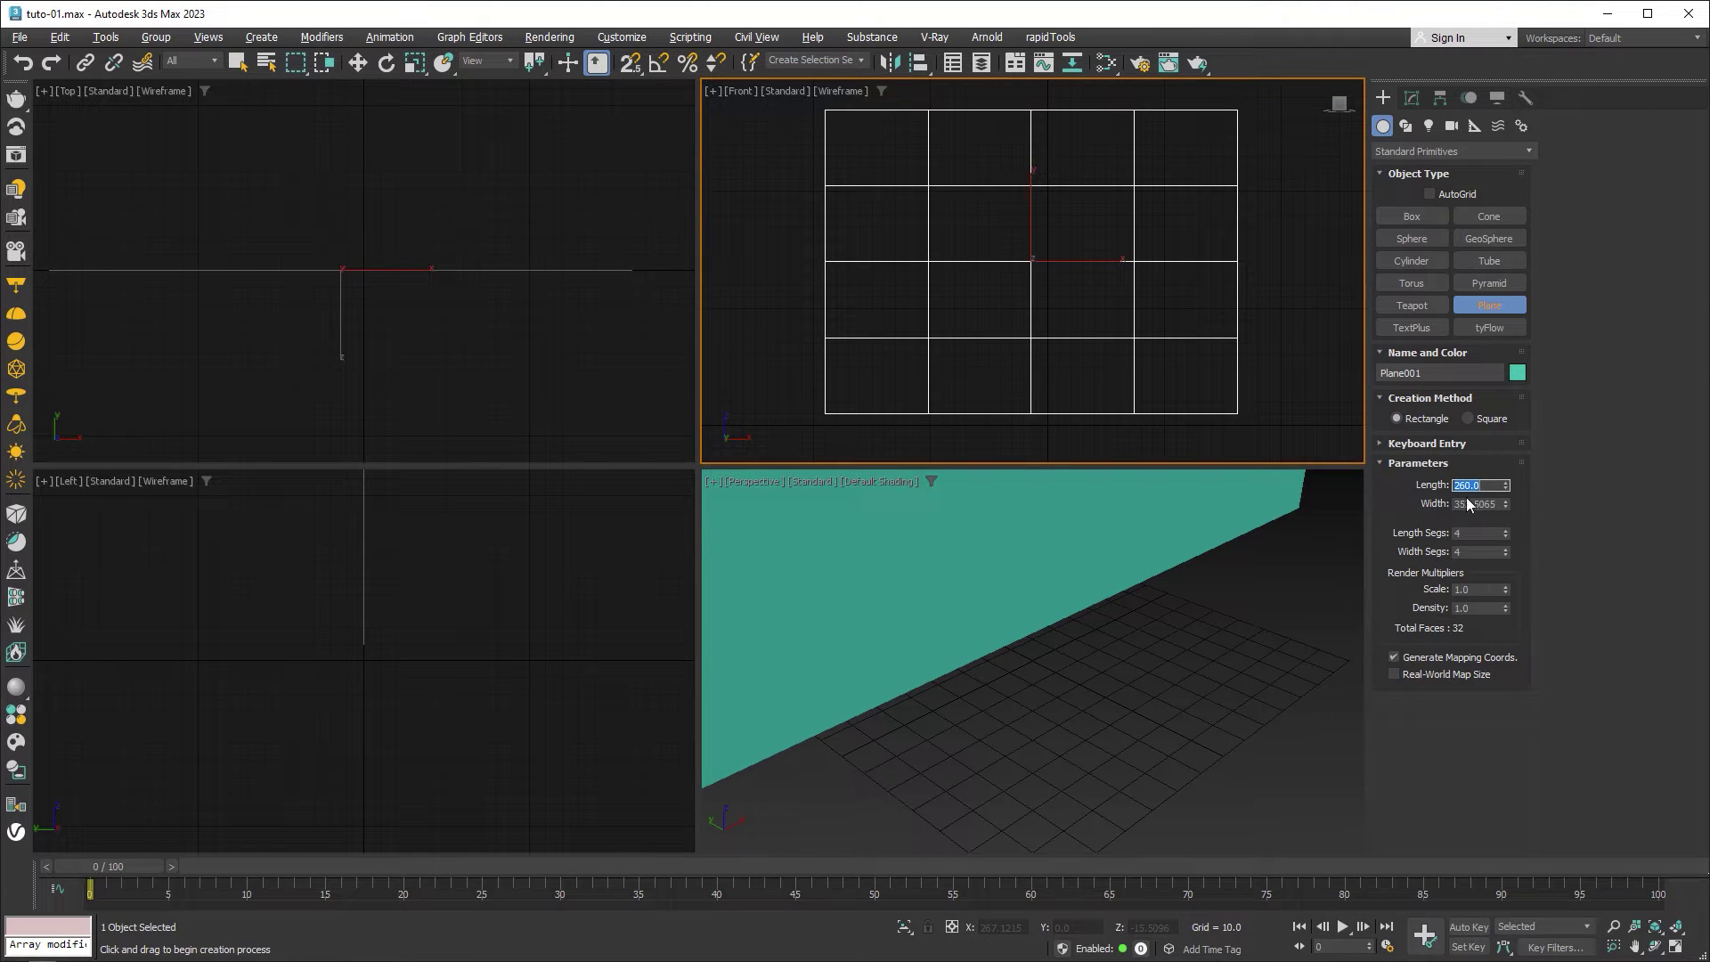
pyautogui.doubleClick(1479, 504)
pyautogui.write('550')
pyautogui.press('Return')
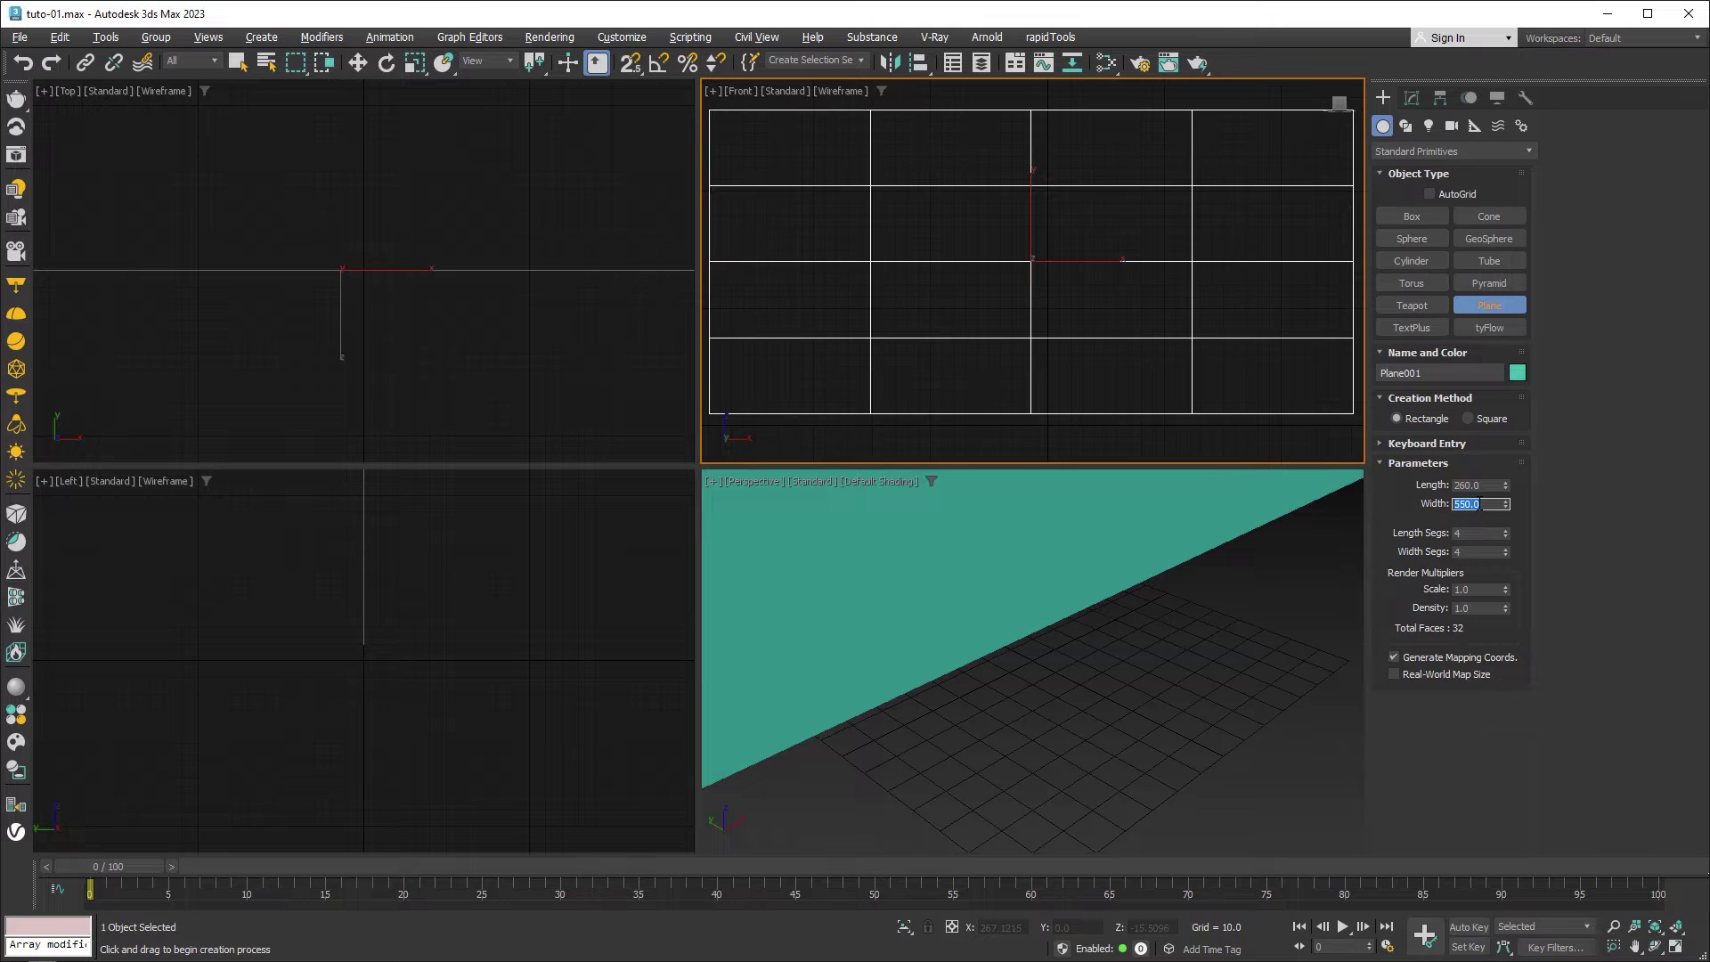
pyautogui.press('z')
pyautogui.hotkey('alt', 'w')
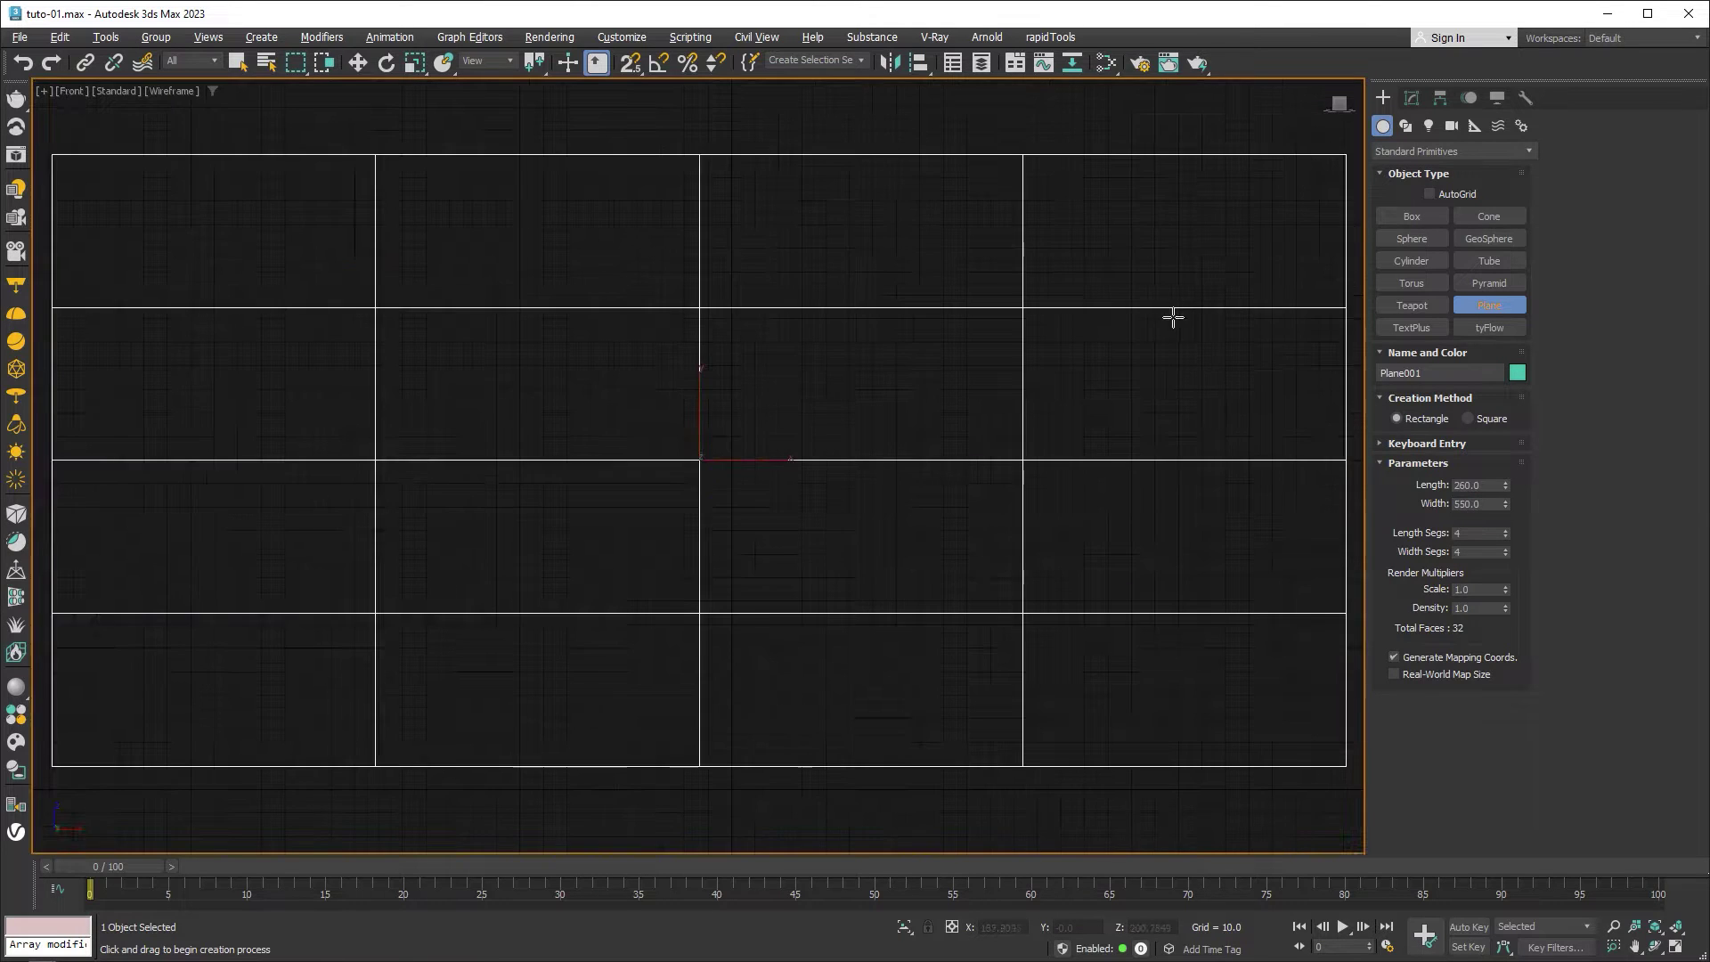
# Copy the plane, reduce the copy to 1×1 segments and length 13, and move it to the top edge
pyautogui.press('w')
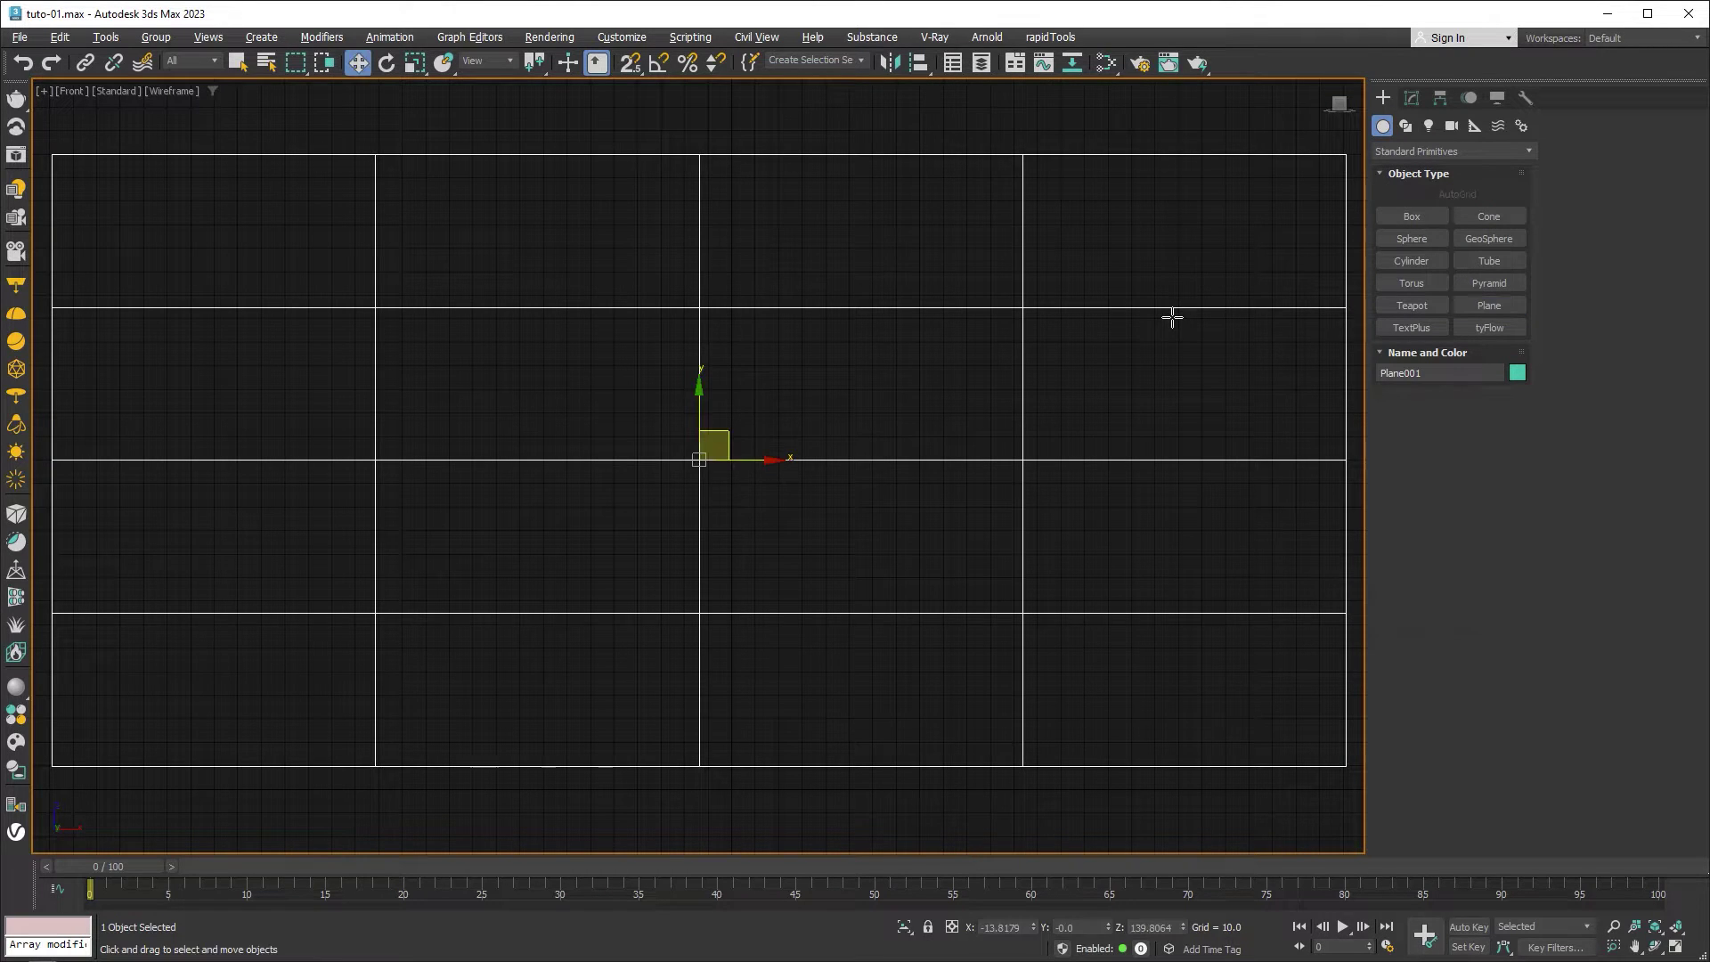
pyautogui.keyDown('shift'); pyautogui.moveTo(700, 393); pyautogui.dragTo(701, 361); pyautogui.keyUp('shift')
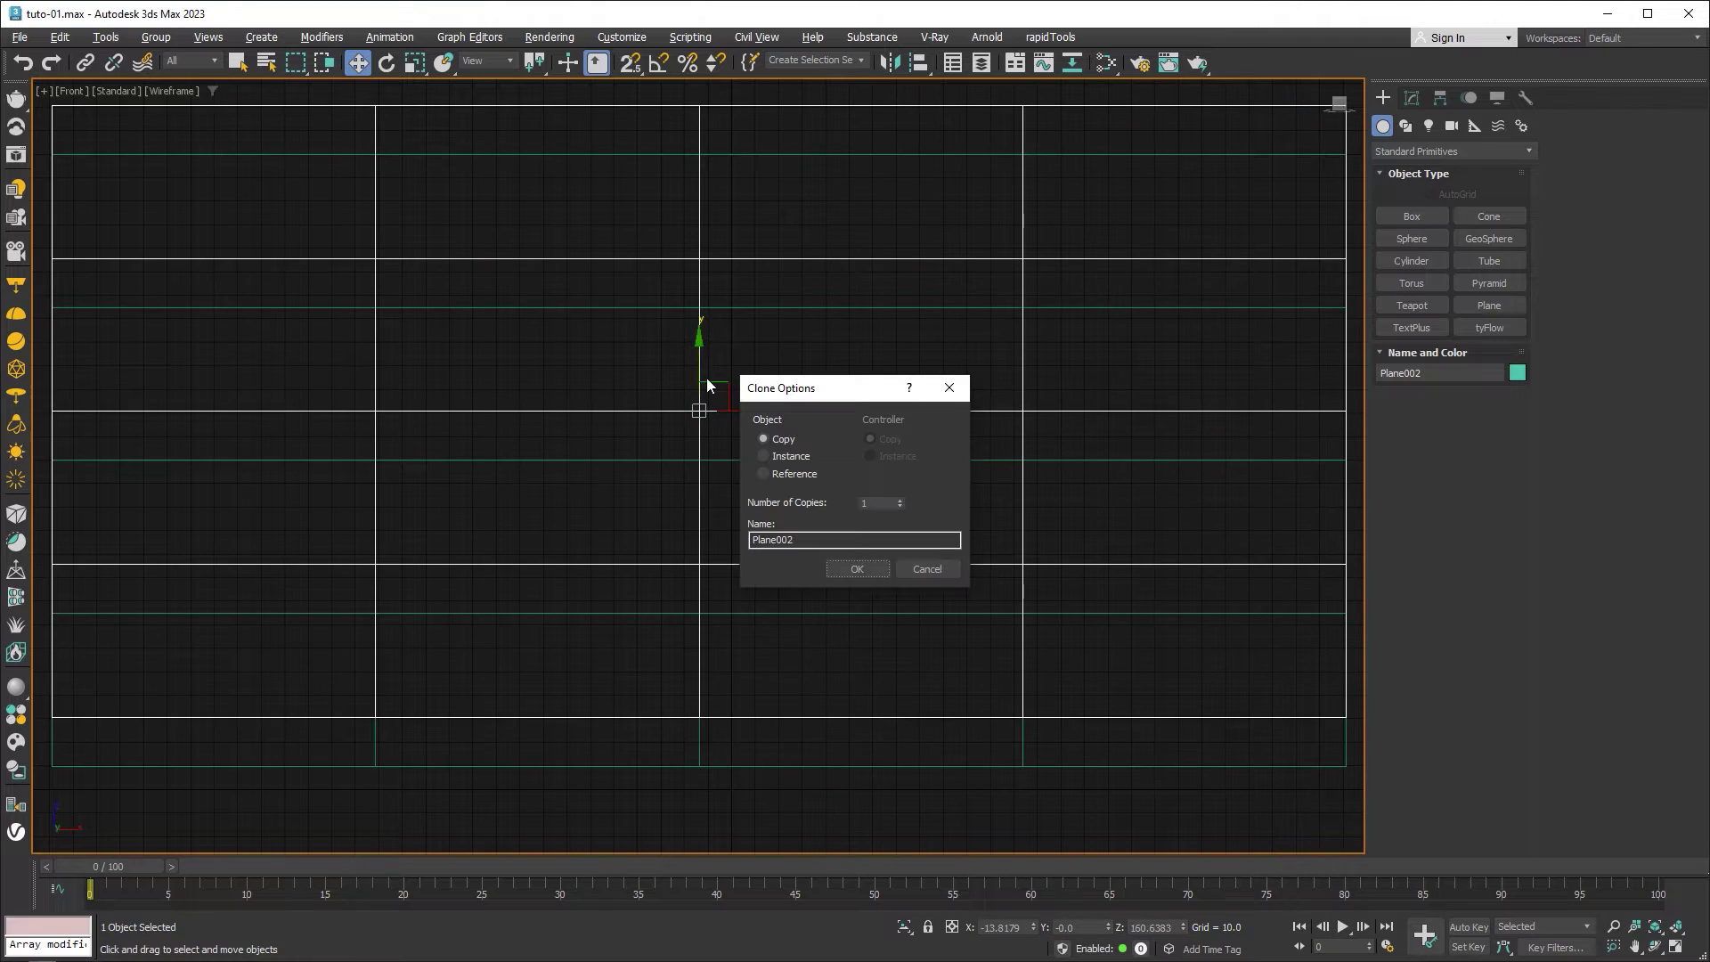
pyautogui.click(855, 570)
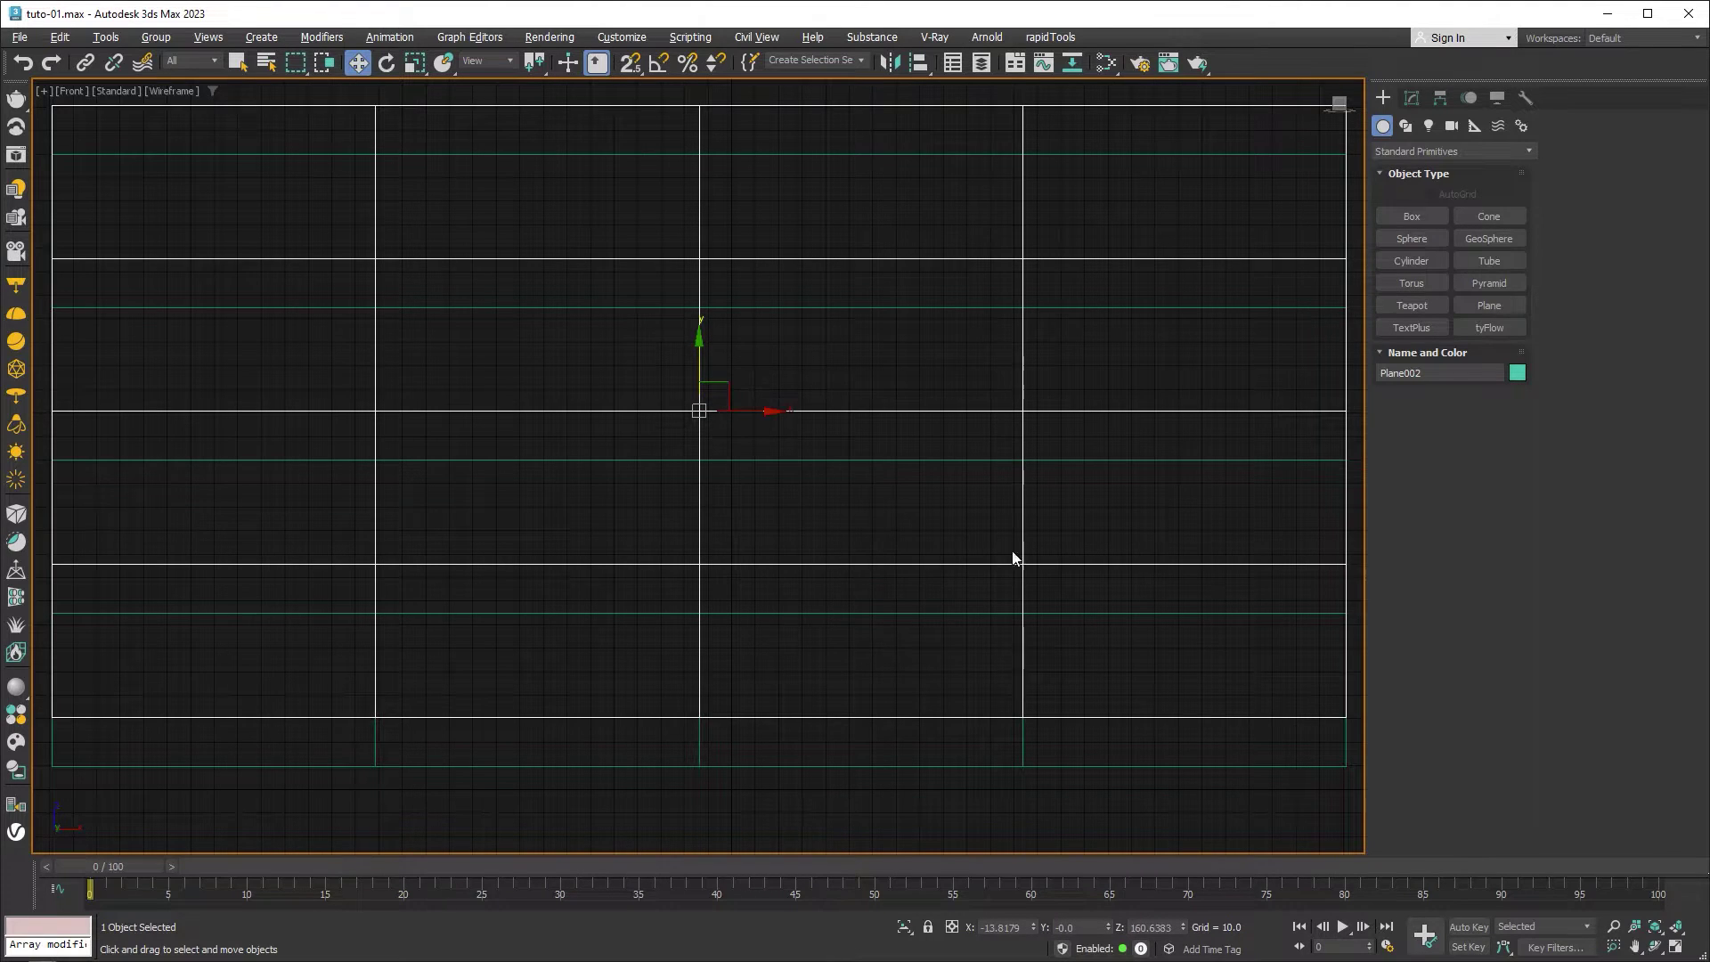
pyautogui.click(1413, 98)
pyautogui.moveTo(1505, 570); pyautogui.dragTo(1505, 609)
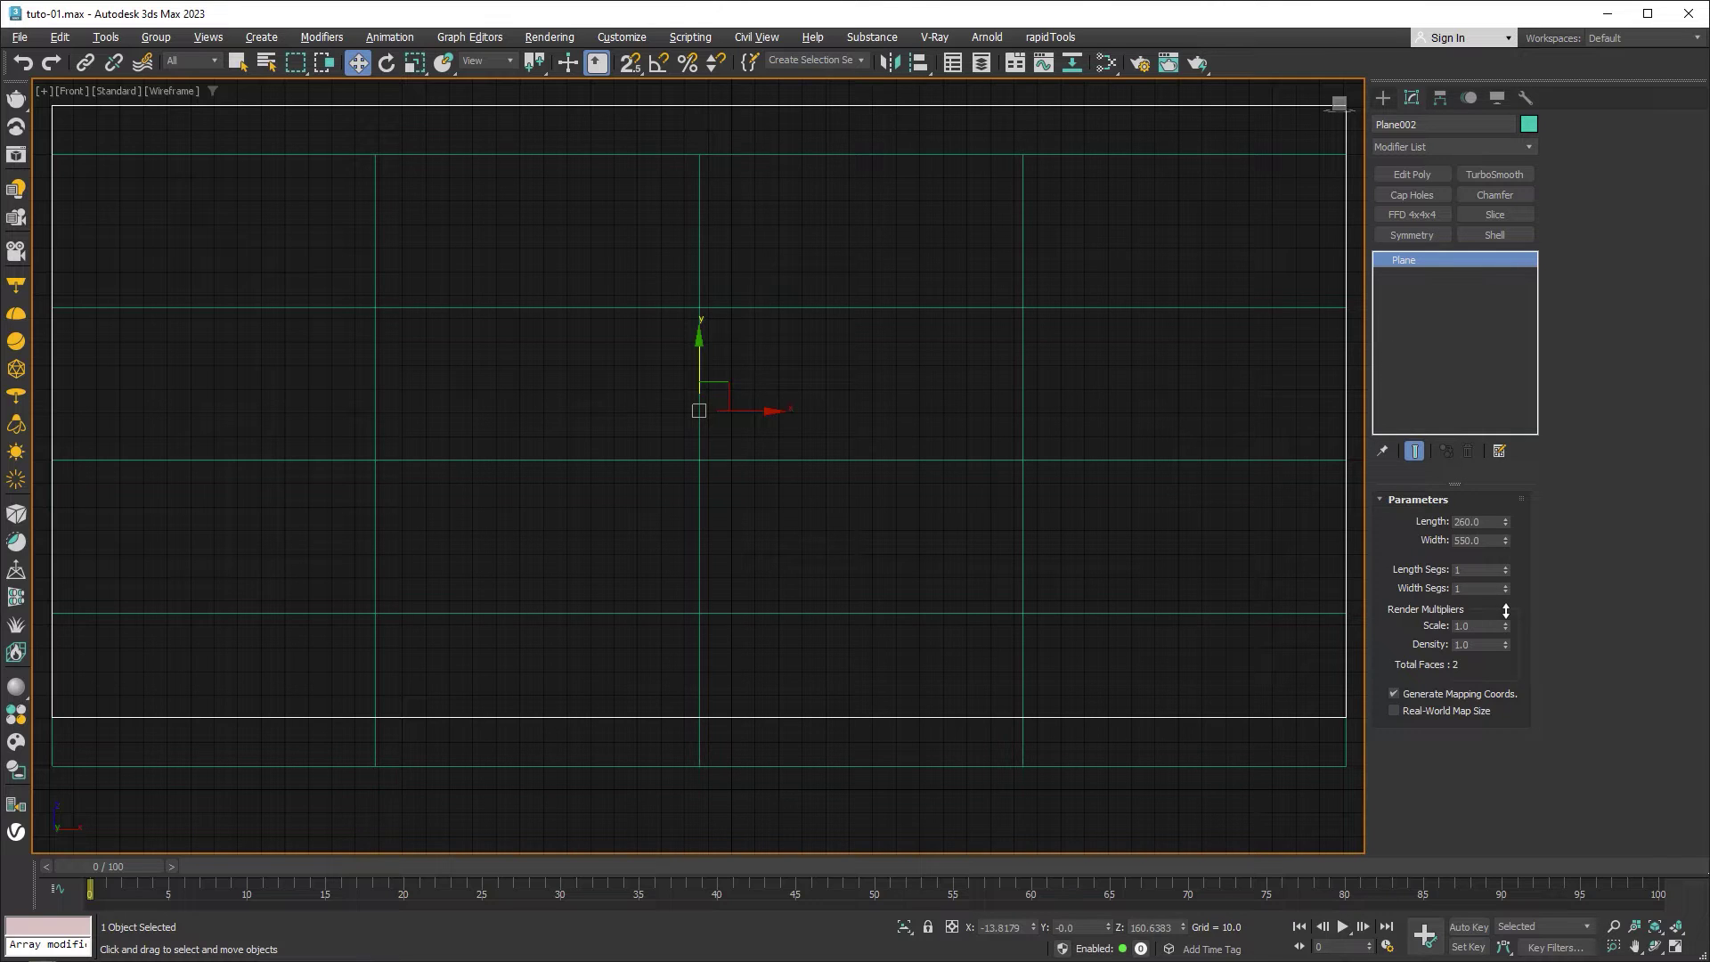
pyautogui.moveTo(1505, 525); pyautogui.dragTo(1492, 606)
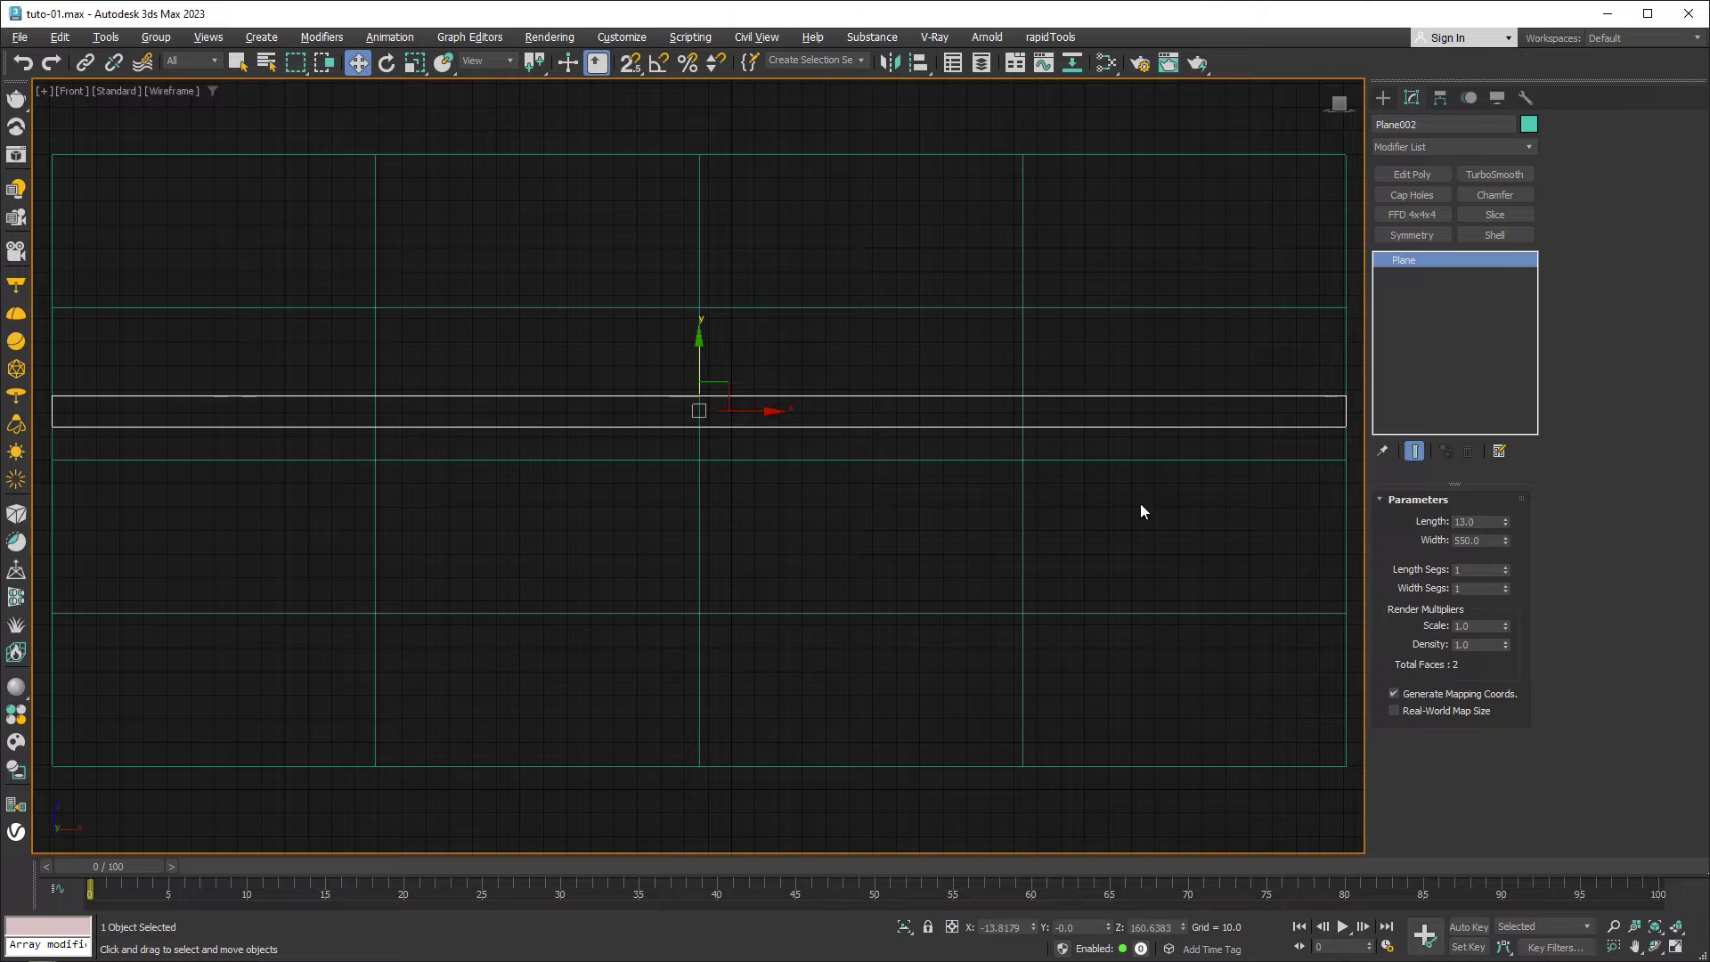
pyautogui.moveTo(696, 356); pyautogui.dragTo(717, 103)
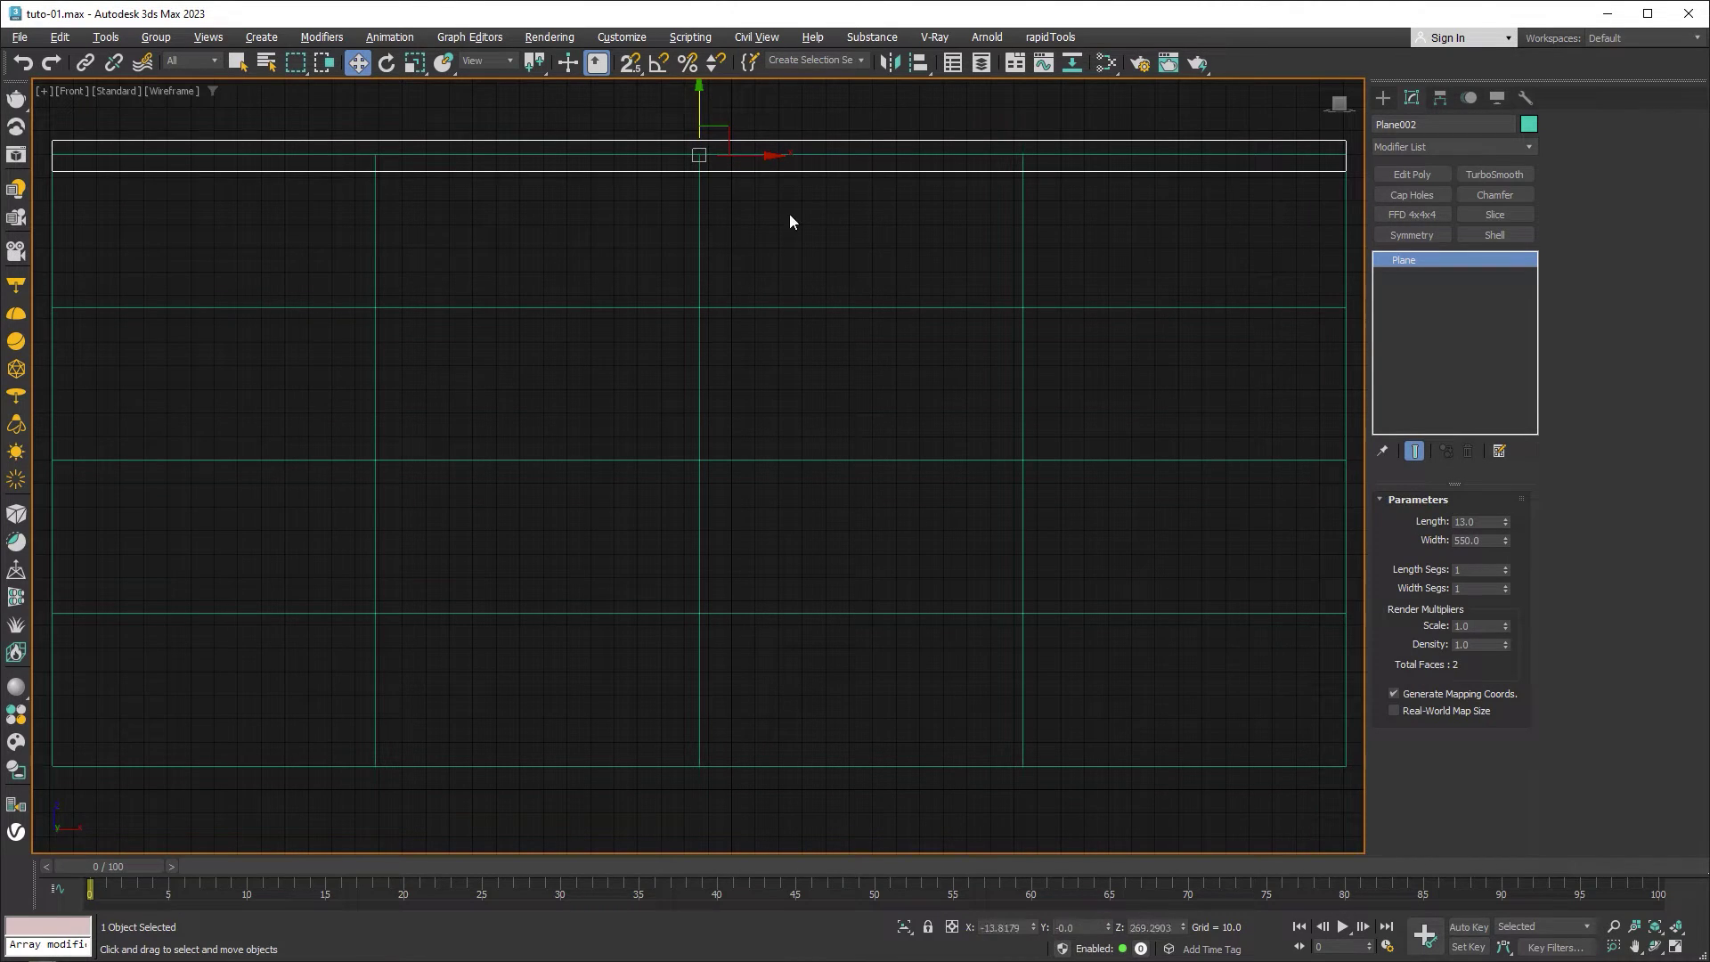
# Rename the large plane to Cortina
pyautogui.click(699, 254)
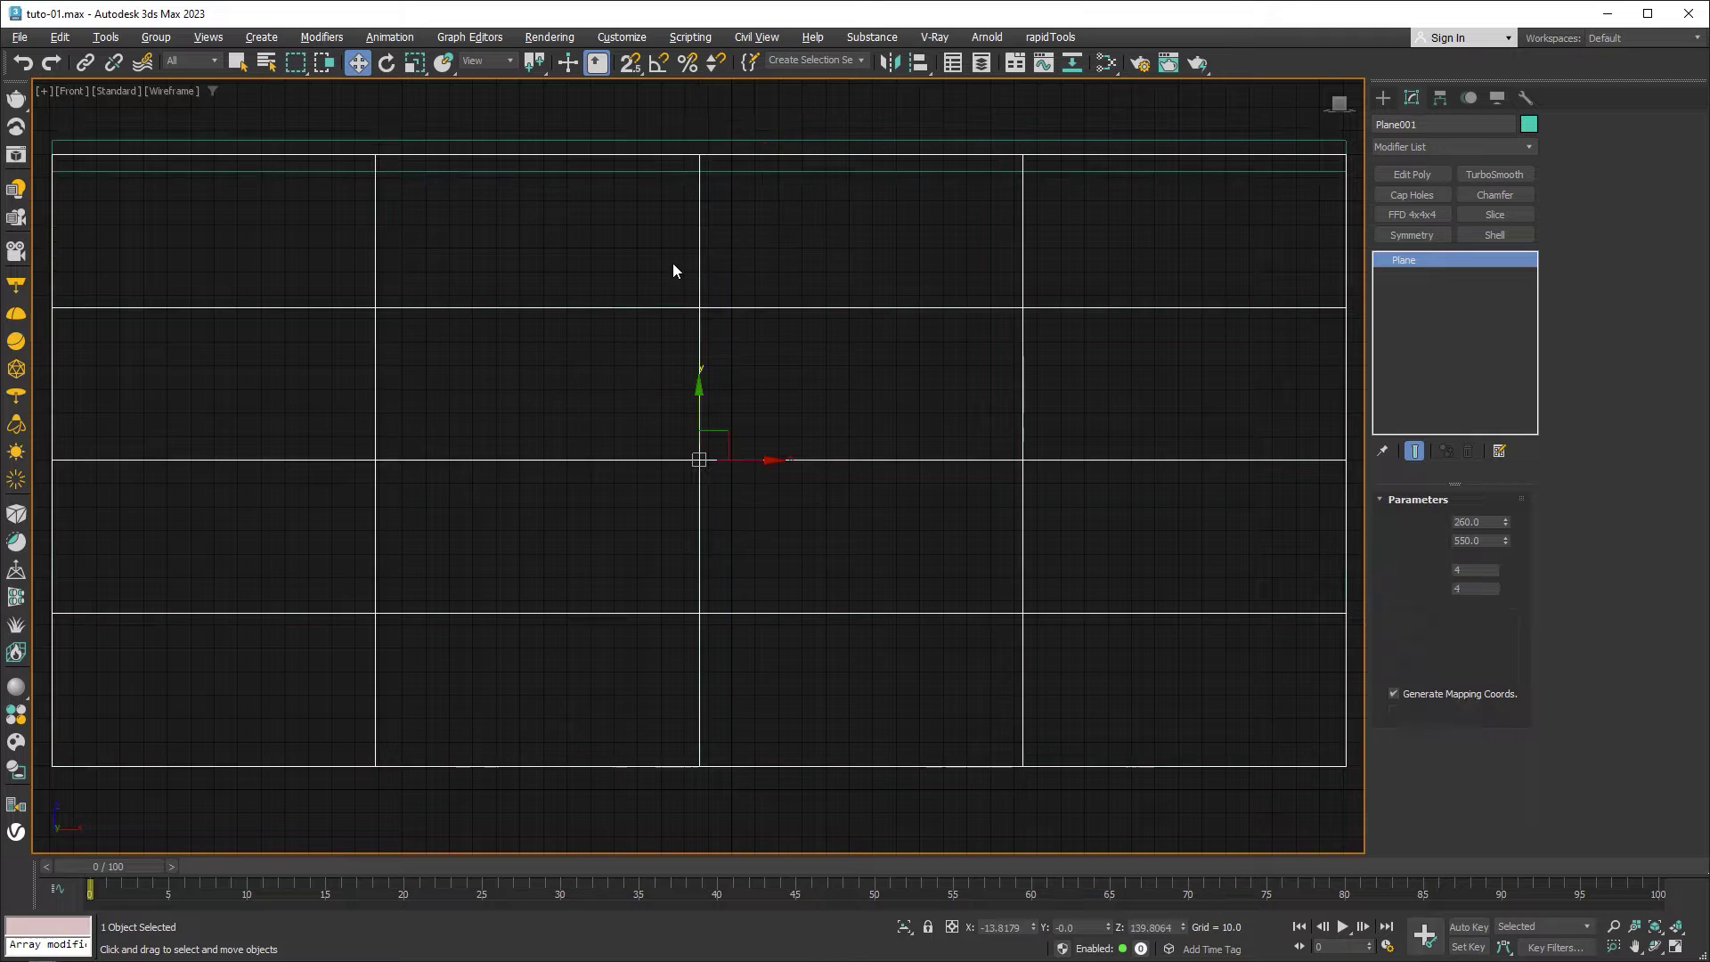
pyautogui.click(1419, 125)
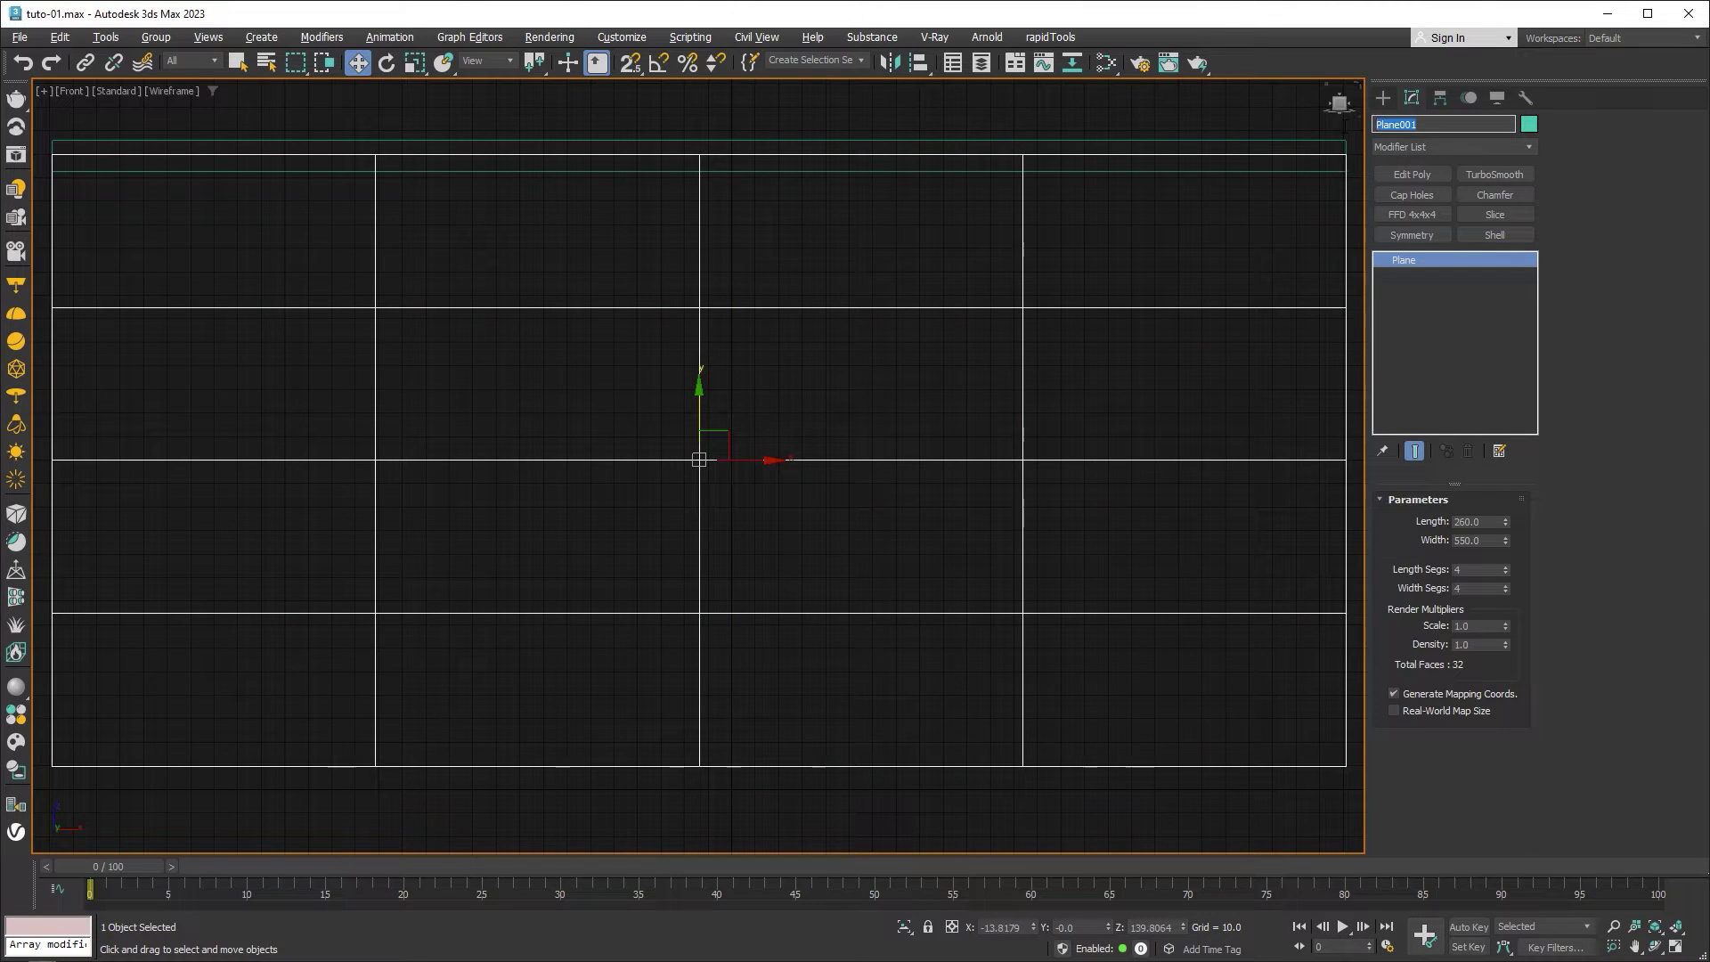
pyautogui.write('Cortina')
pyautogui.press('Return')
# Set Cortina's segments to 133 length by 250 width
pyautogui.doubleClick(1461, 570)
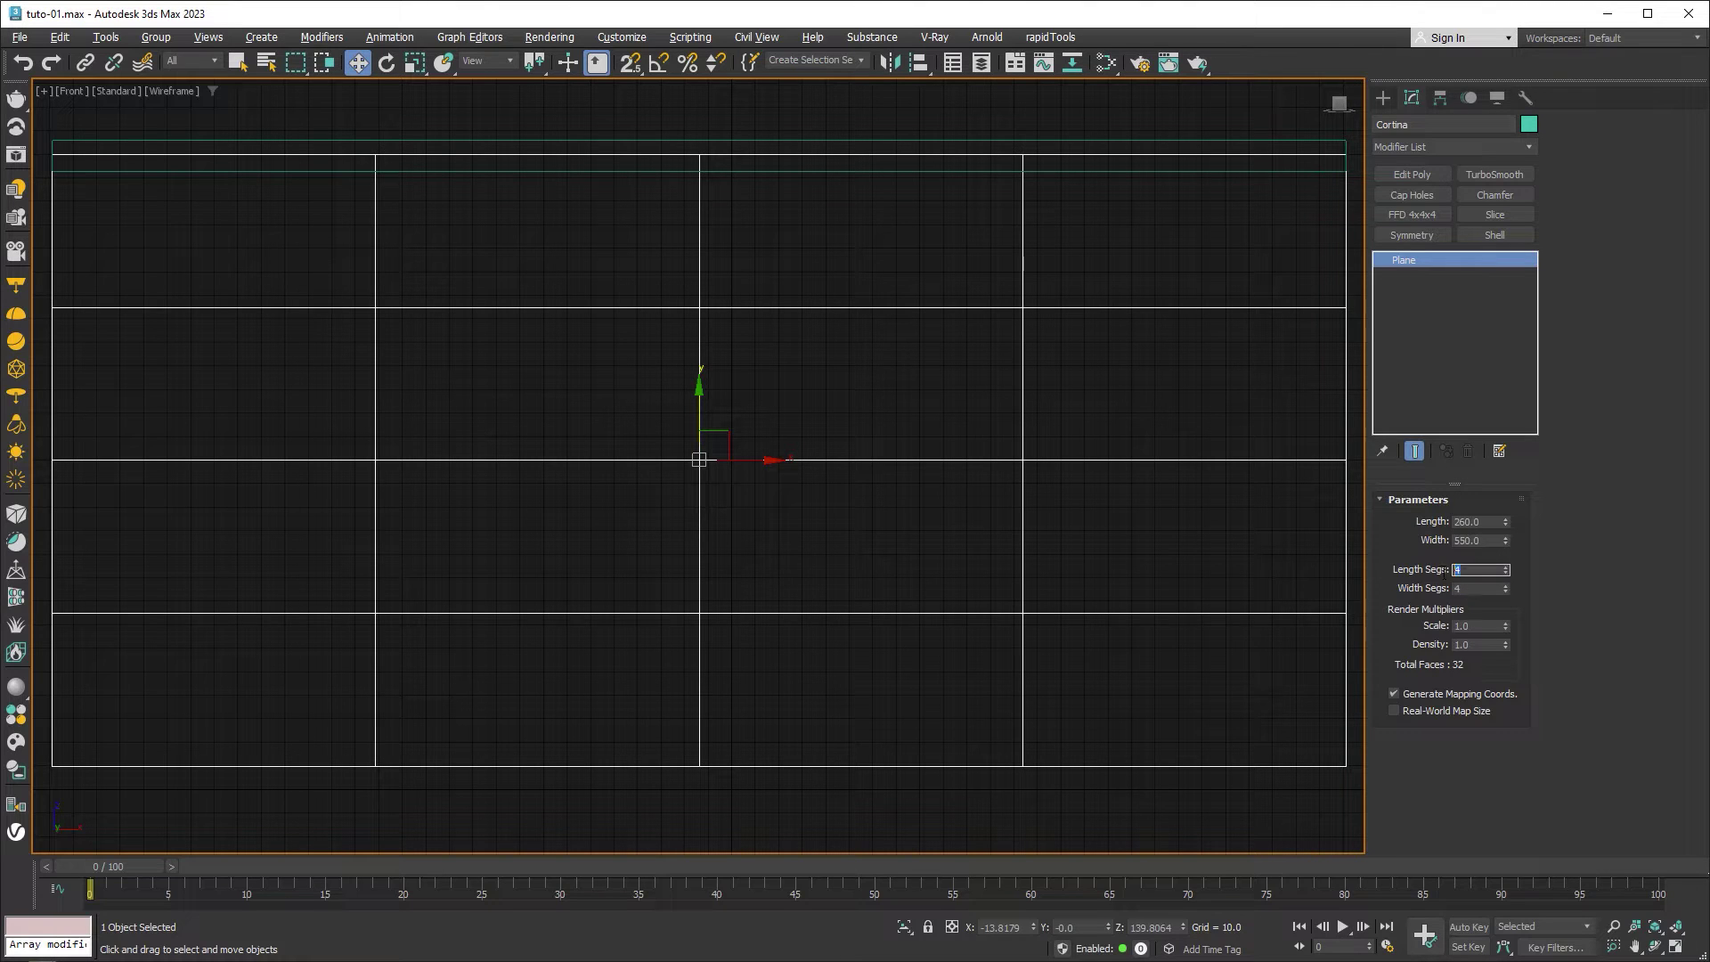
pyautogui.write('250')
pyautogui.press('Return')
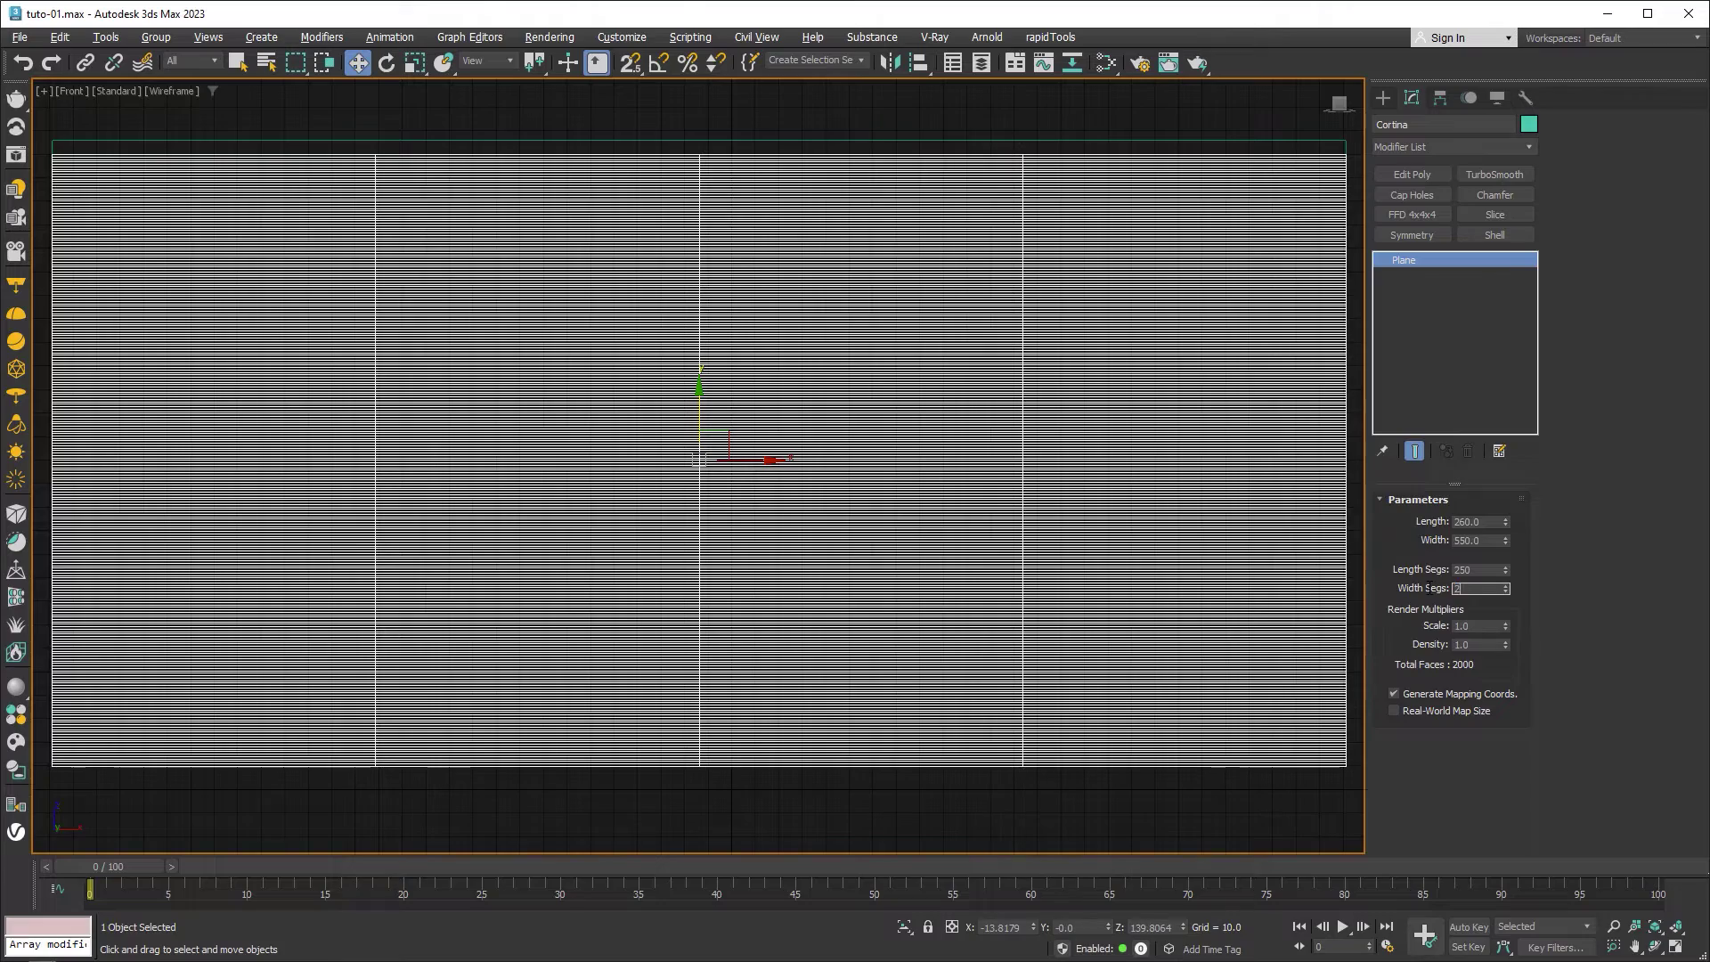
pyautogui.doubleClick(1465, 589)
pyautogui.write('250')
pyautogui.press('Return')
pyautogui.scroll(3, 1153, 252)
pyautogui.scroll(4, 1149, 254)
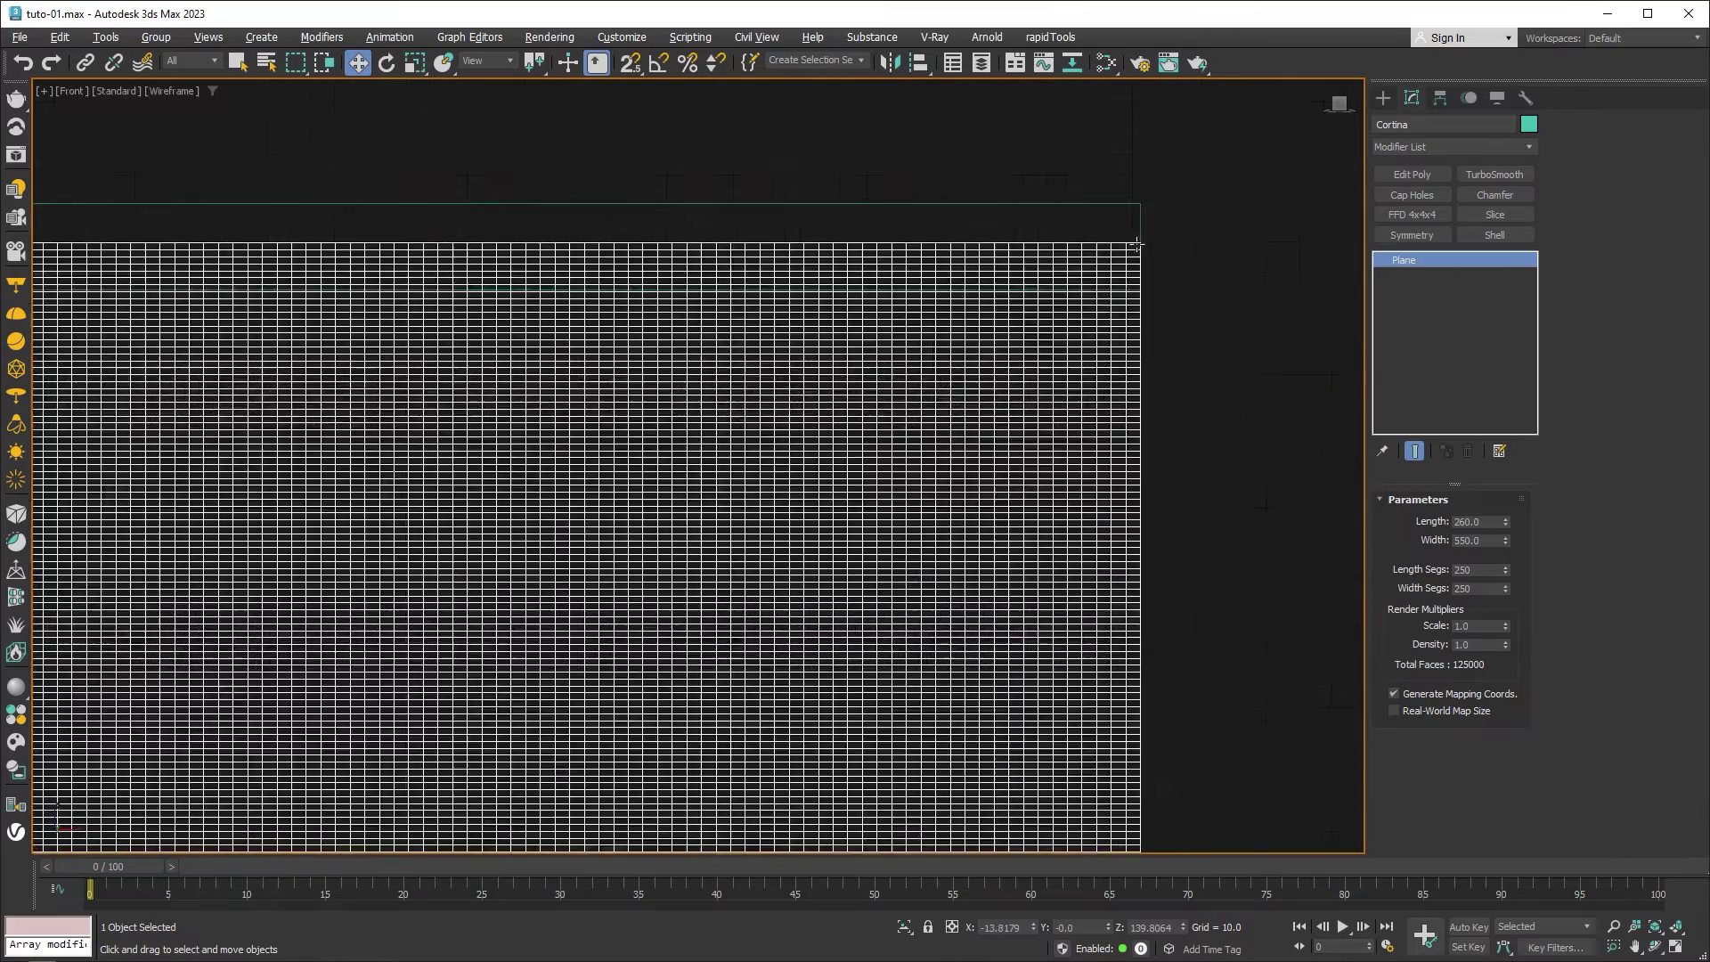
pyautogui.scroll(4, 1137, 260)
pyautogui.moveTo(1136, 259); pyautogui.dragTo(1075, 384, button='middle')
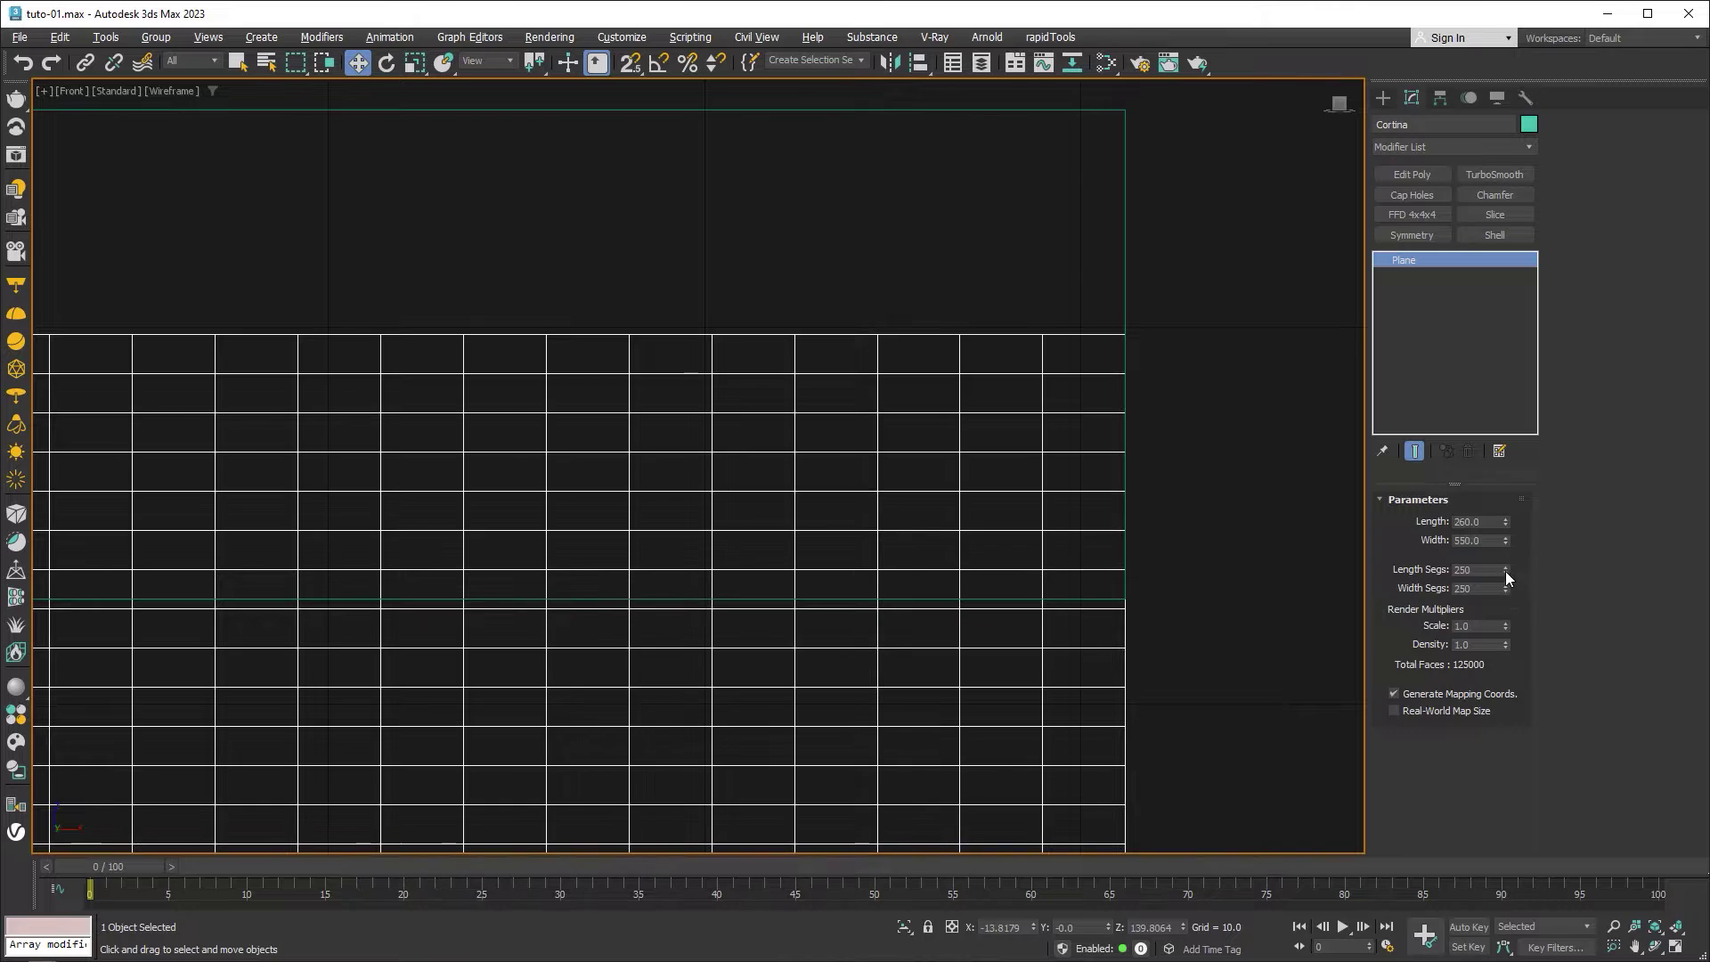
pyautogui.moveTo(1505, 573); pyautogui.dragTo(1504, 613)
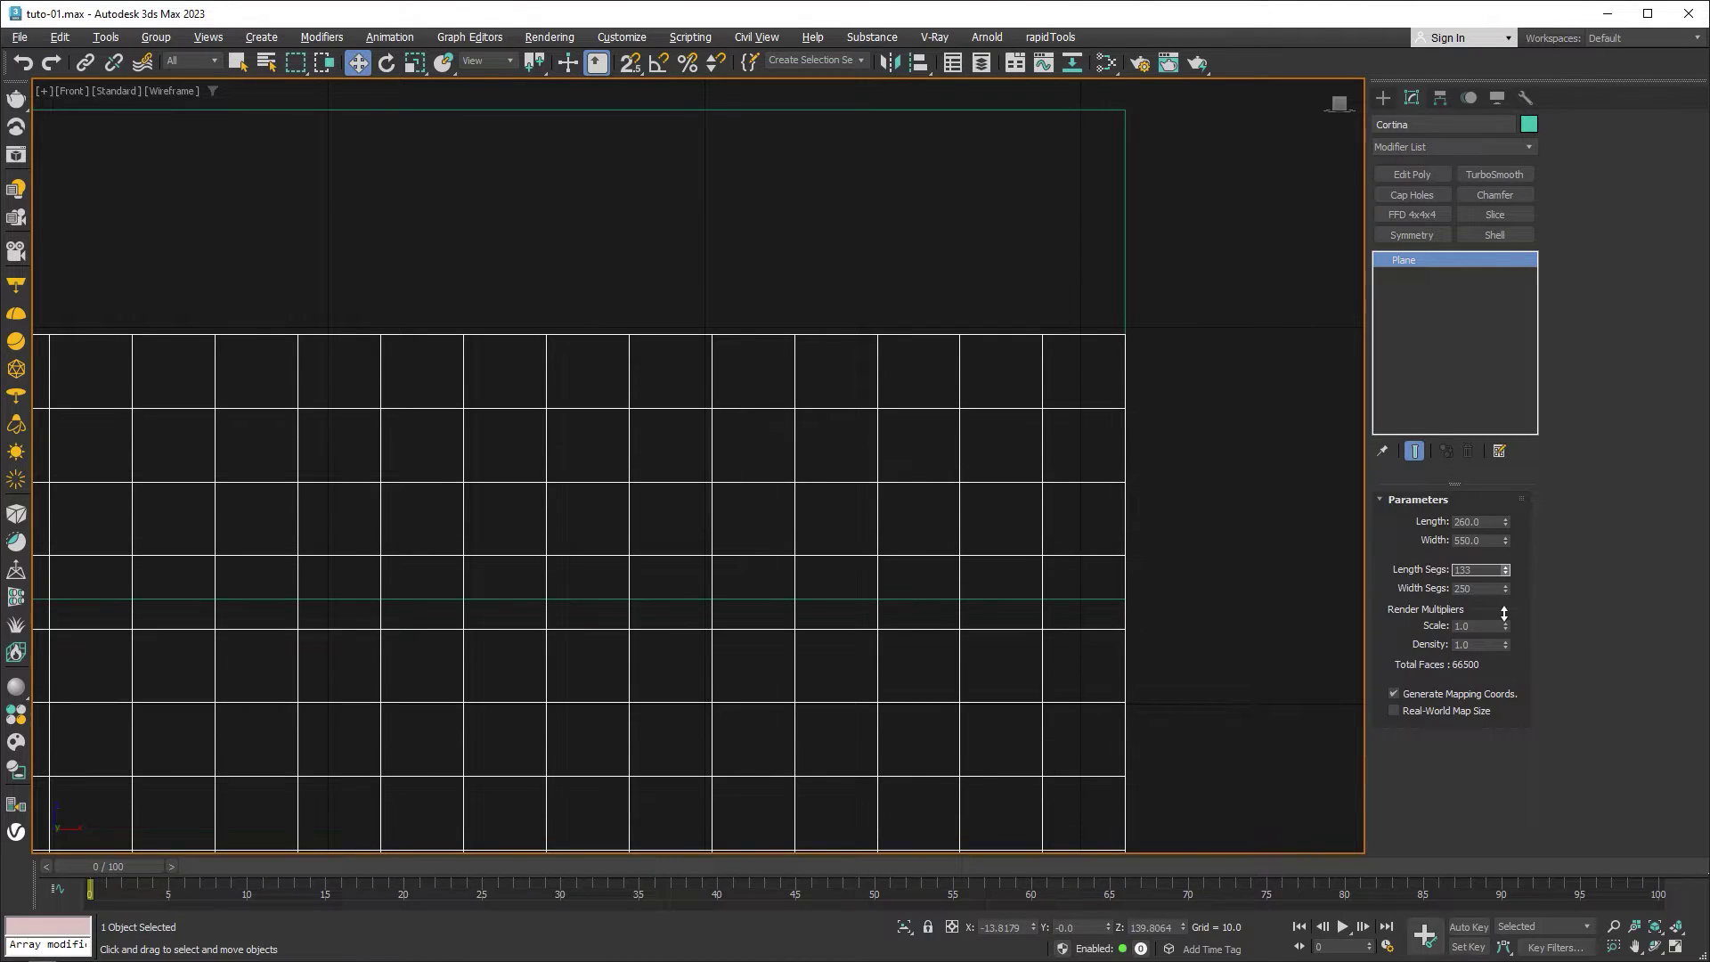
# Convert Cortina to an Editable Mesh and deselect it
pyautogui.scroll(-5, 1169, 466)
pyautogui.scroll(-3, 1171, 466)
pyautogui.scroll(-3, 1171, 467)
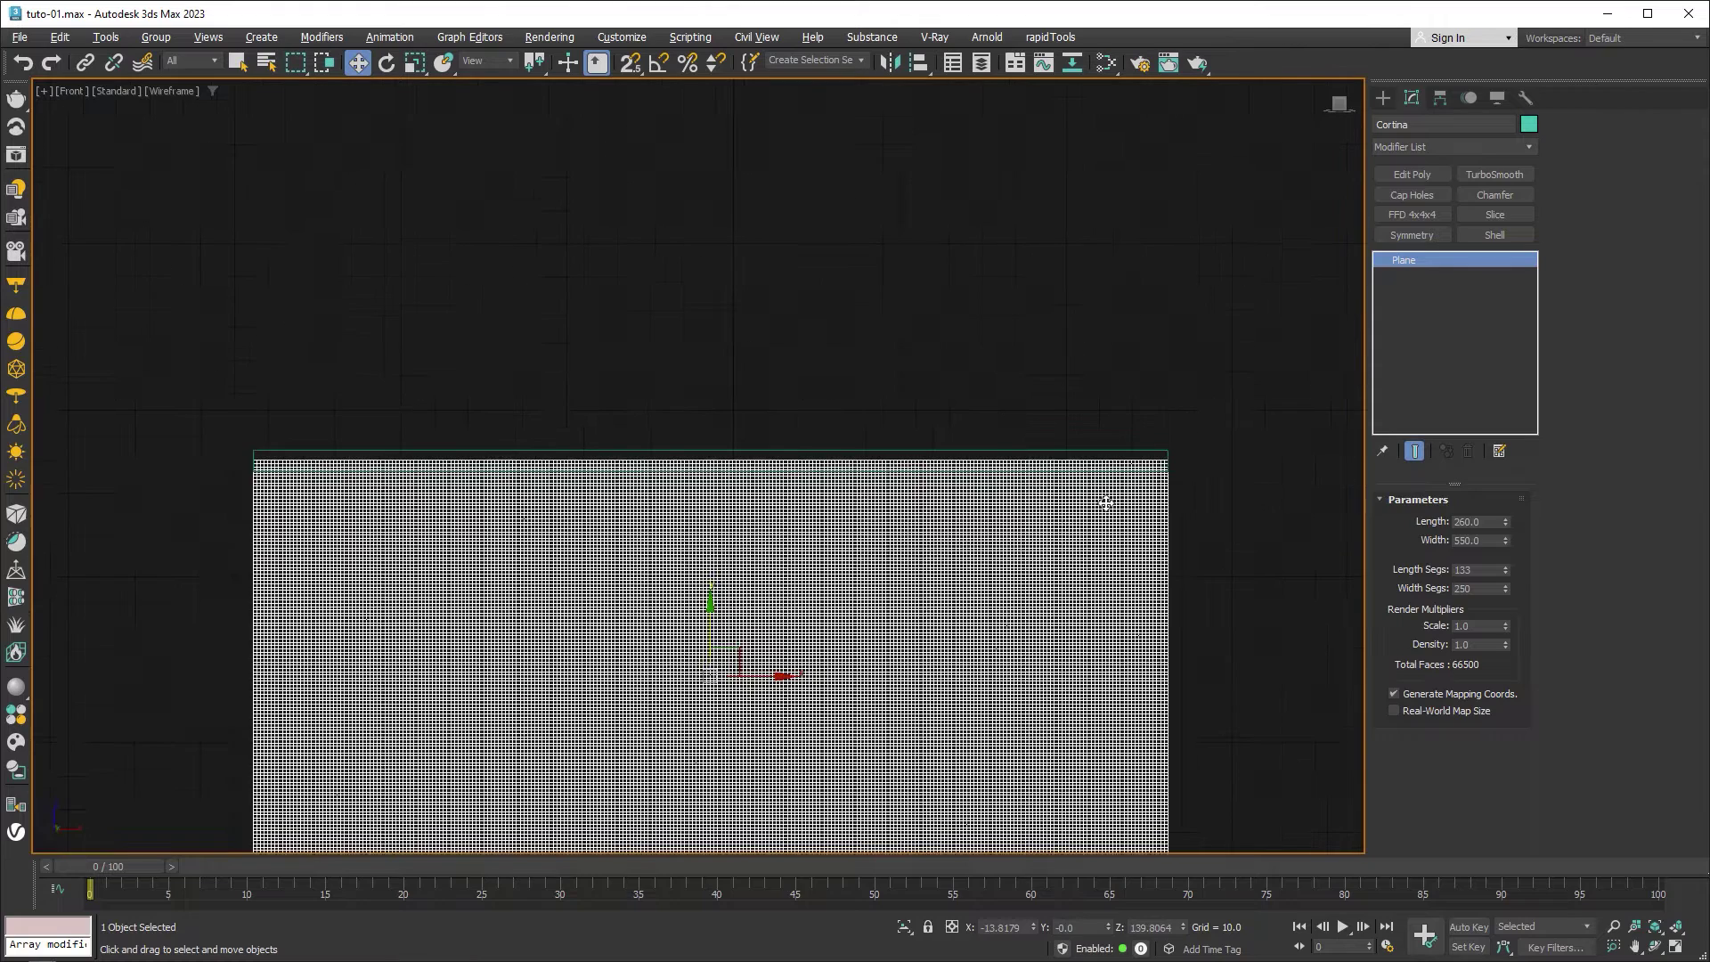
pyautogui.moveTo(1105, 503); pyautogui.dragTo(1080, 280, button='middle')
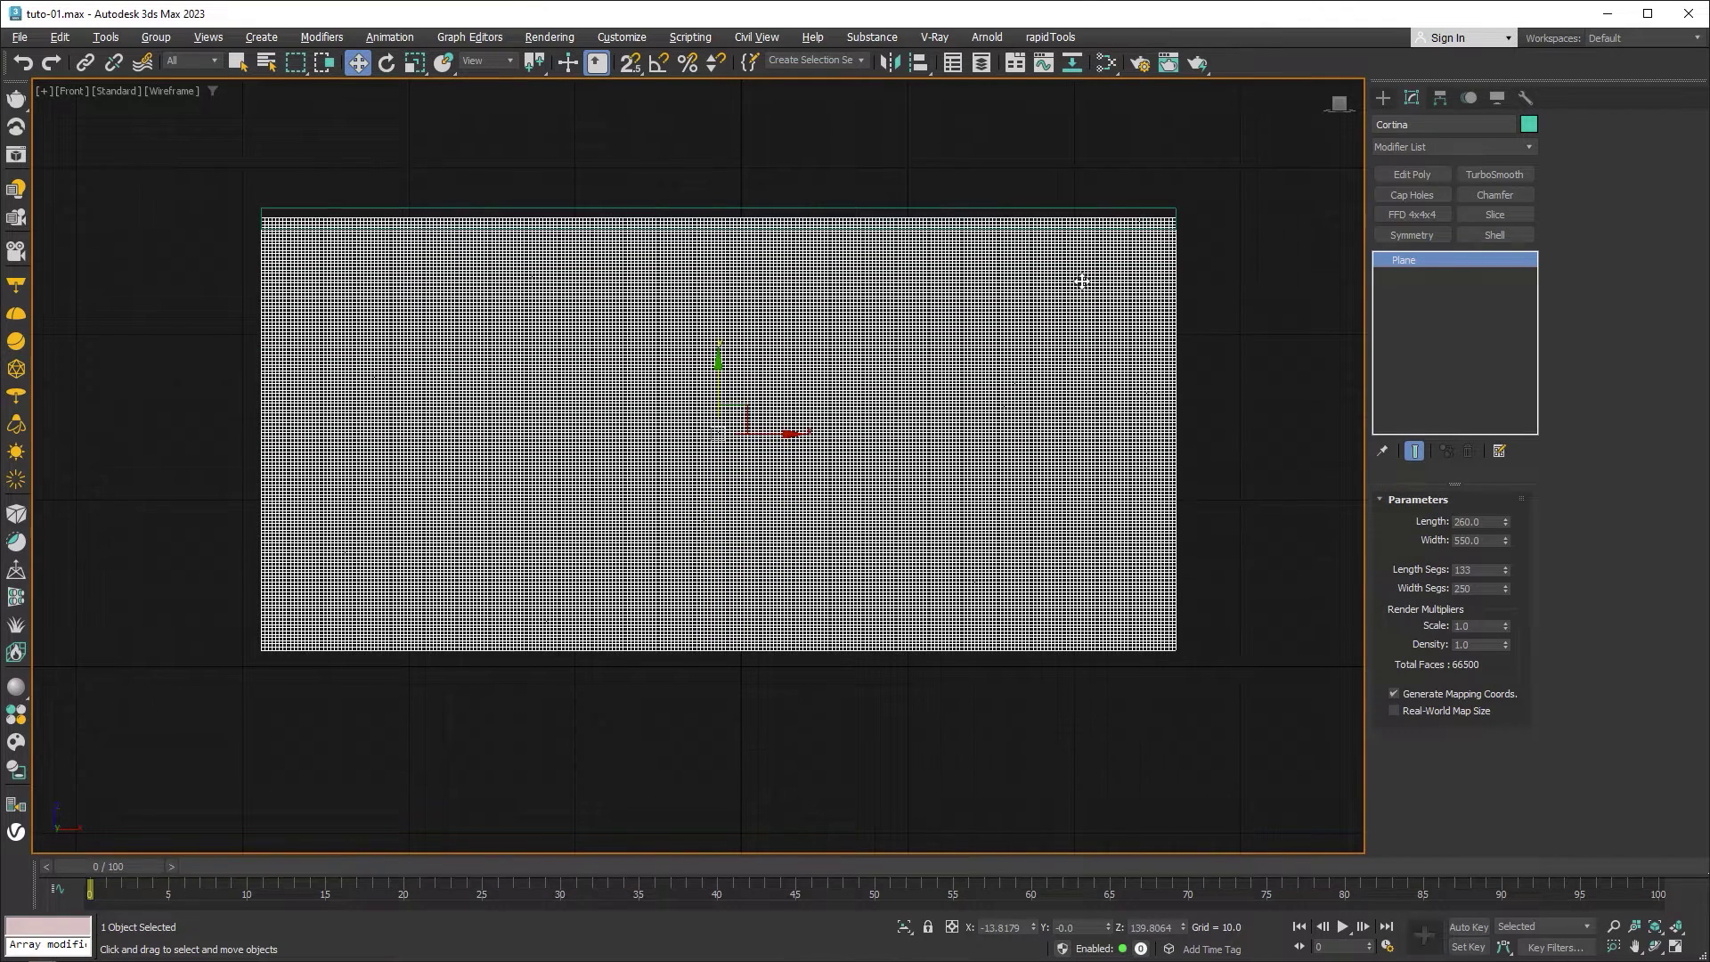
pyautogui.rightClick(1081, 279)
pyautogui.click(1348, 508)
pyautogui.click(1261, 474)
# Draw a flat Plane003 of about 103 by 631 with 1×1 segments in the Top view
pyautogui.hotkey('alt', 'w')
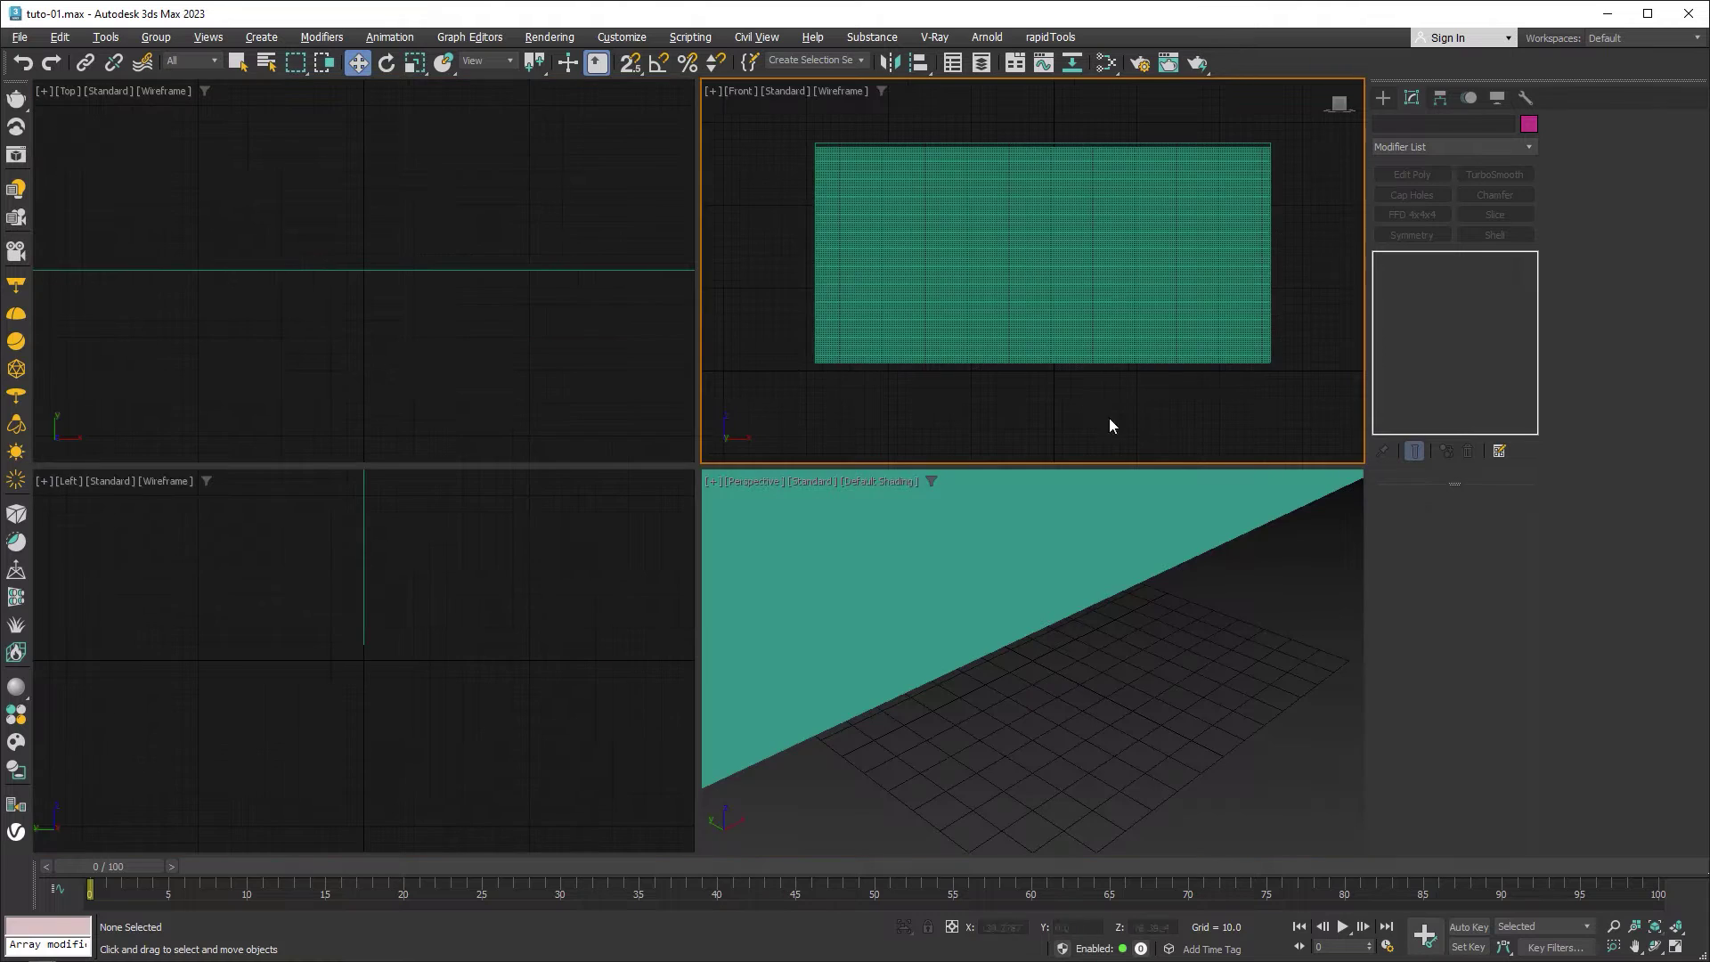
pyautogui.hotkey('alt', 'w')
pyautogui.scroll(-3, 595, 286)
pyautogui.scroll(1, 686, 329)
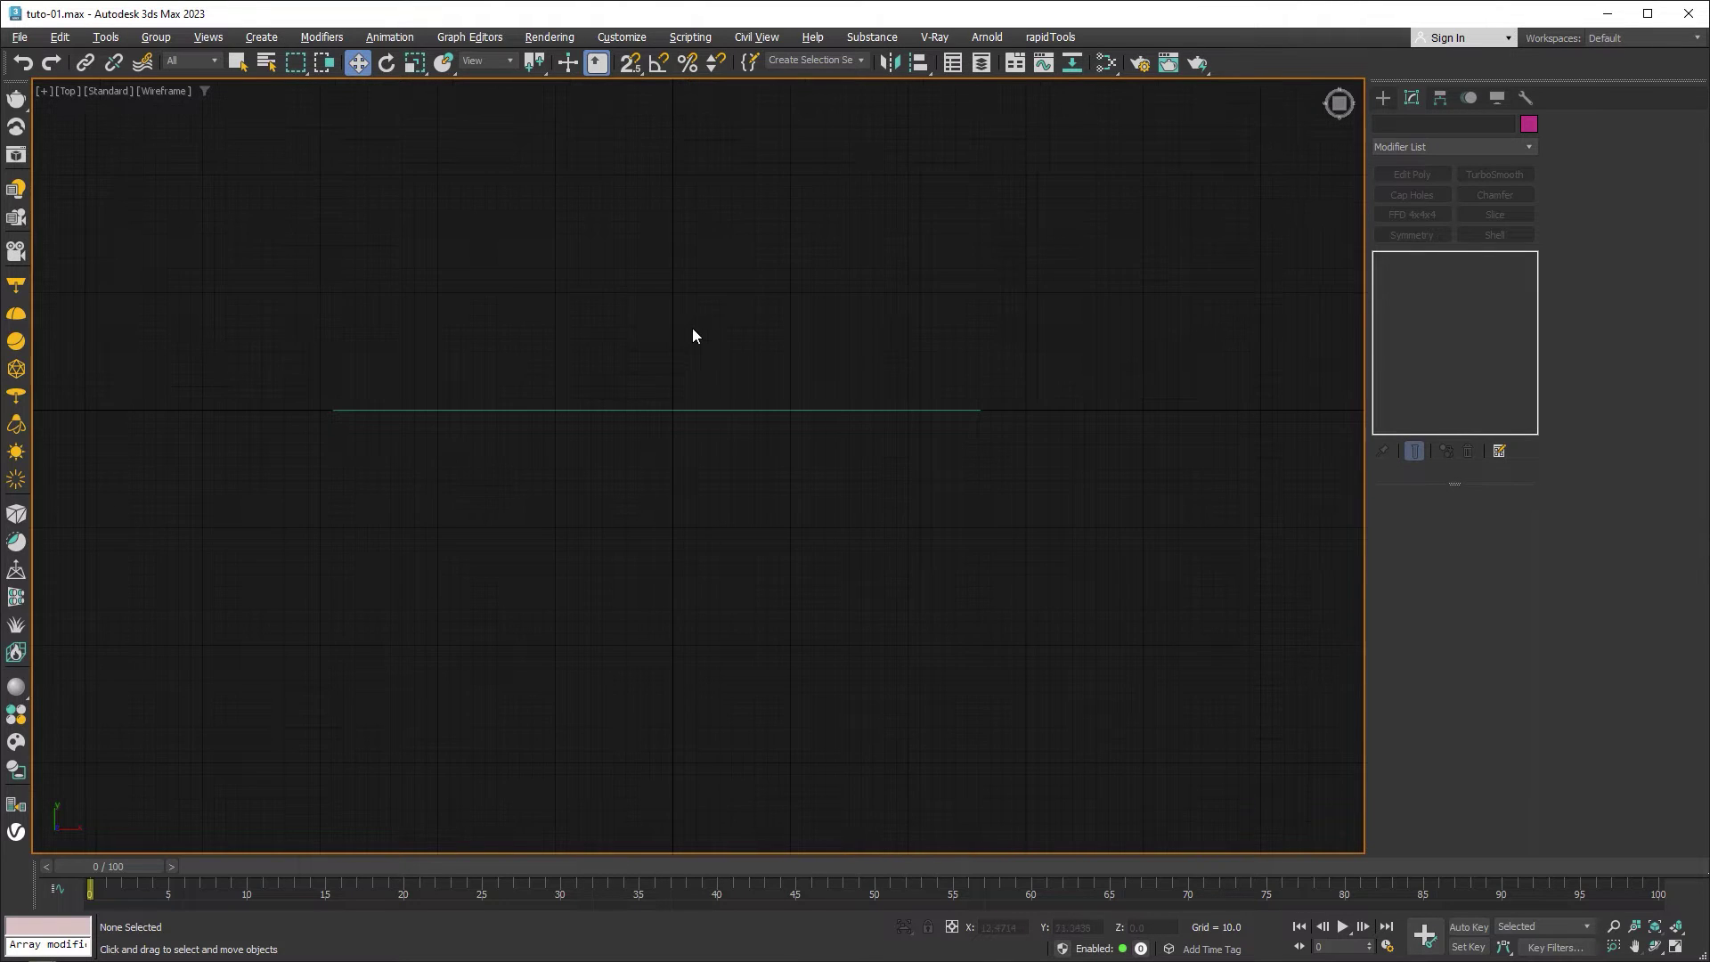
pyautogui.click(1383, 98)
pyautogui.click(1488, 304)
pyautogui.moveTo(1026, 351)
pyautogui.mouseDown()
pyautogui.moveTo(1039, 360)
pyautogui.moveTo(320, 428)
pyautogui.moveTo(297, 472)
pyautogui.mouseUp()
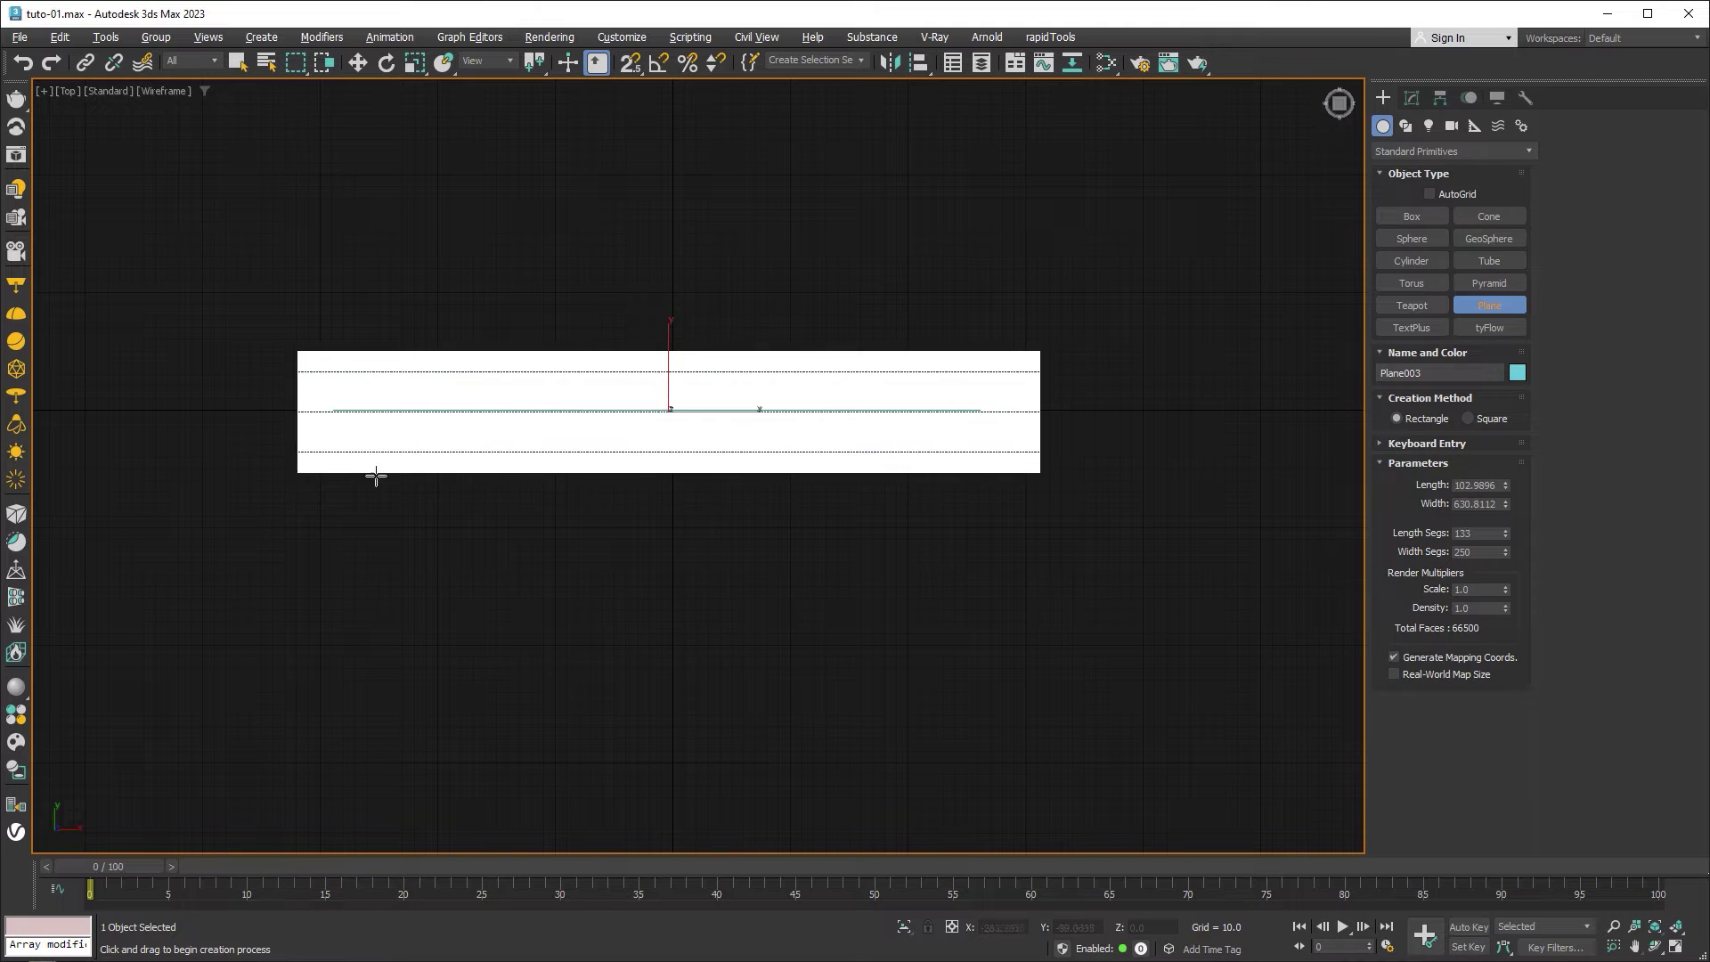
pyautogui.moveTo(1505, 537); pyautogui.dragTo(1507, 672)
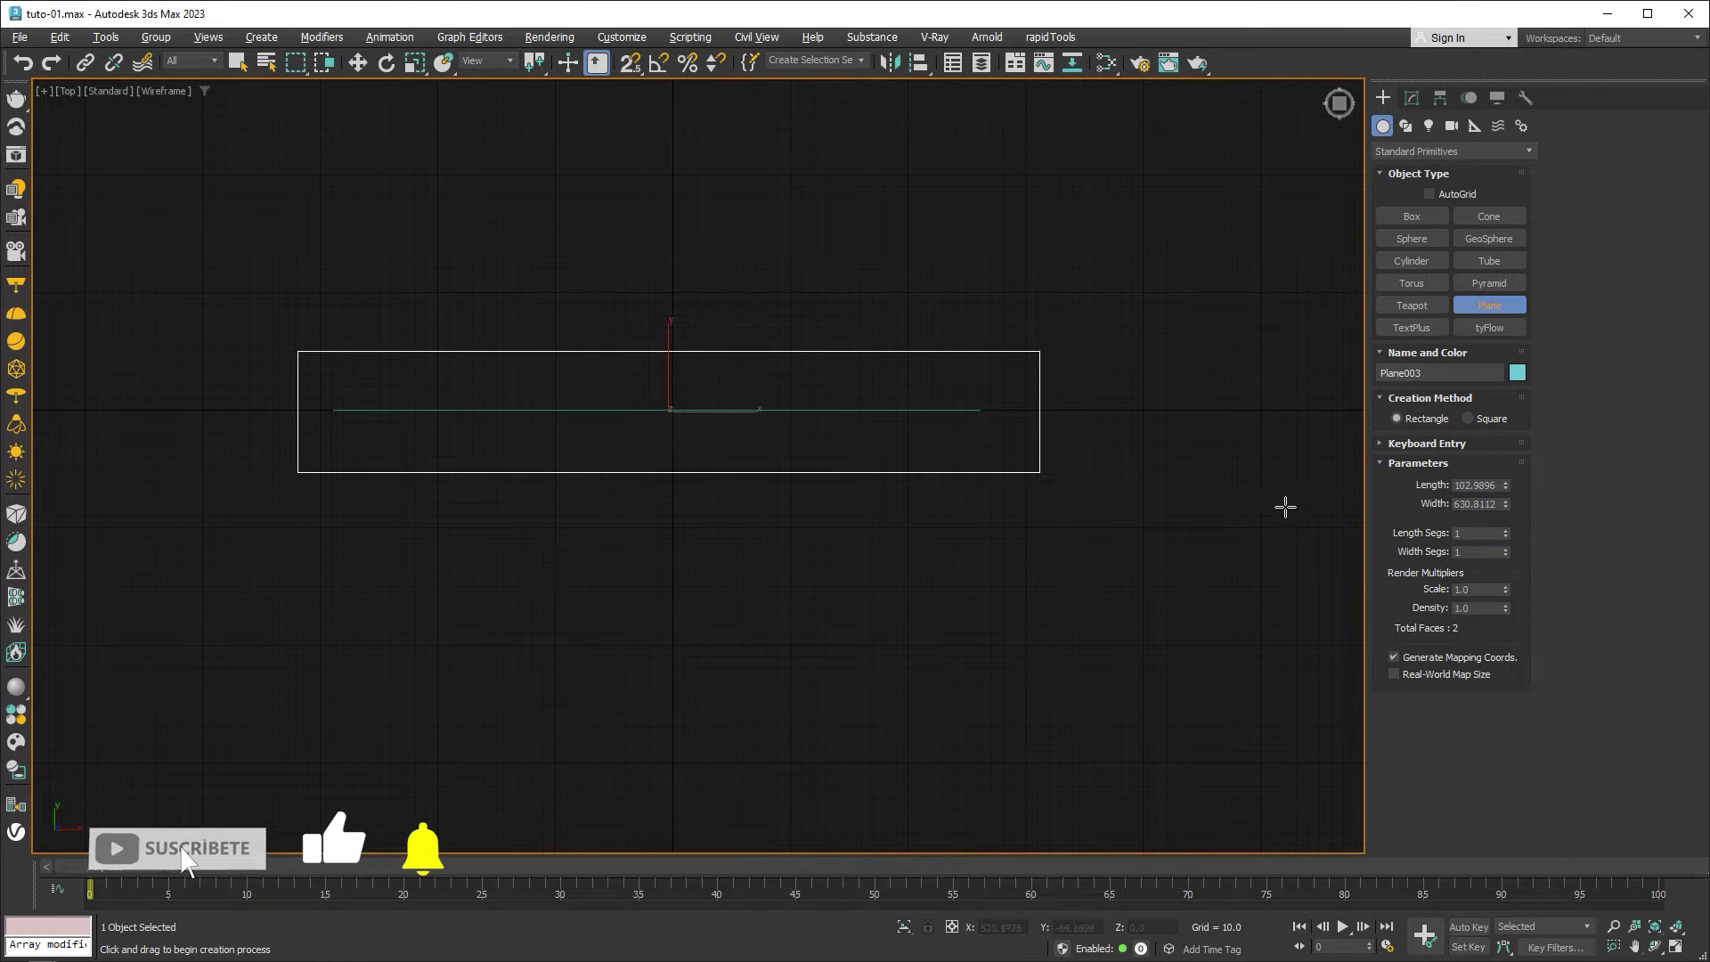
# Return to four views and maximize the Front viewport
pyautogui.hotkey('alt', 'w')
pyautogui.click(1240, 239)
pyautogui.hotkey('alt', 'w')
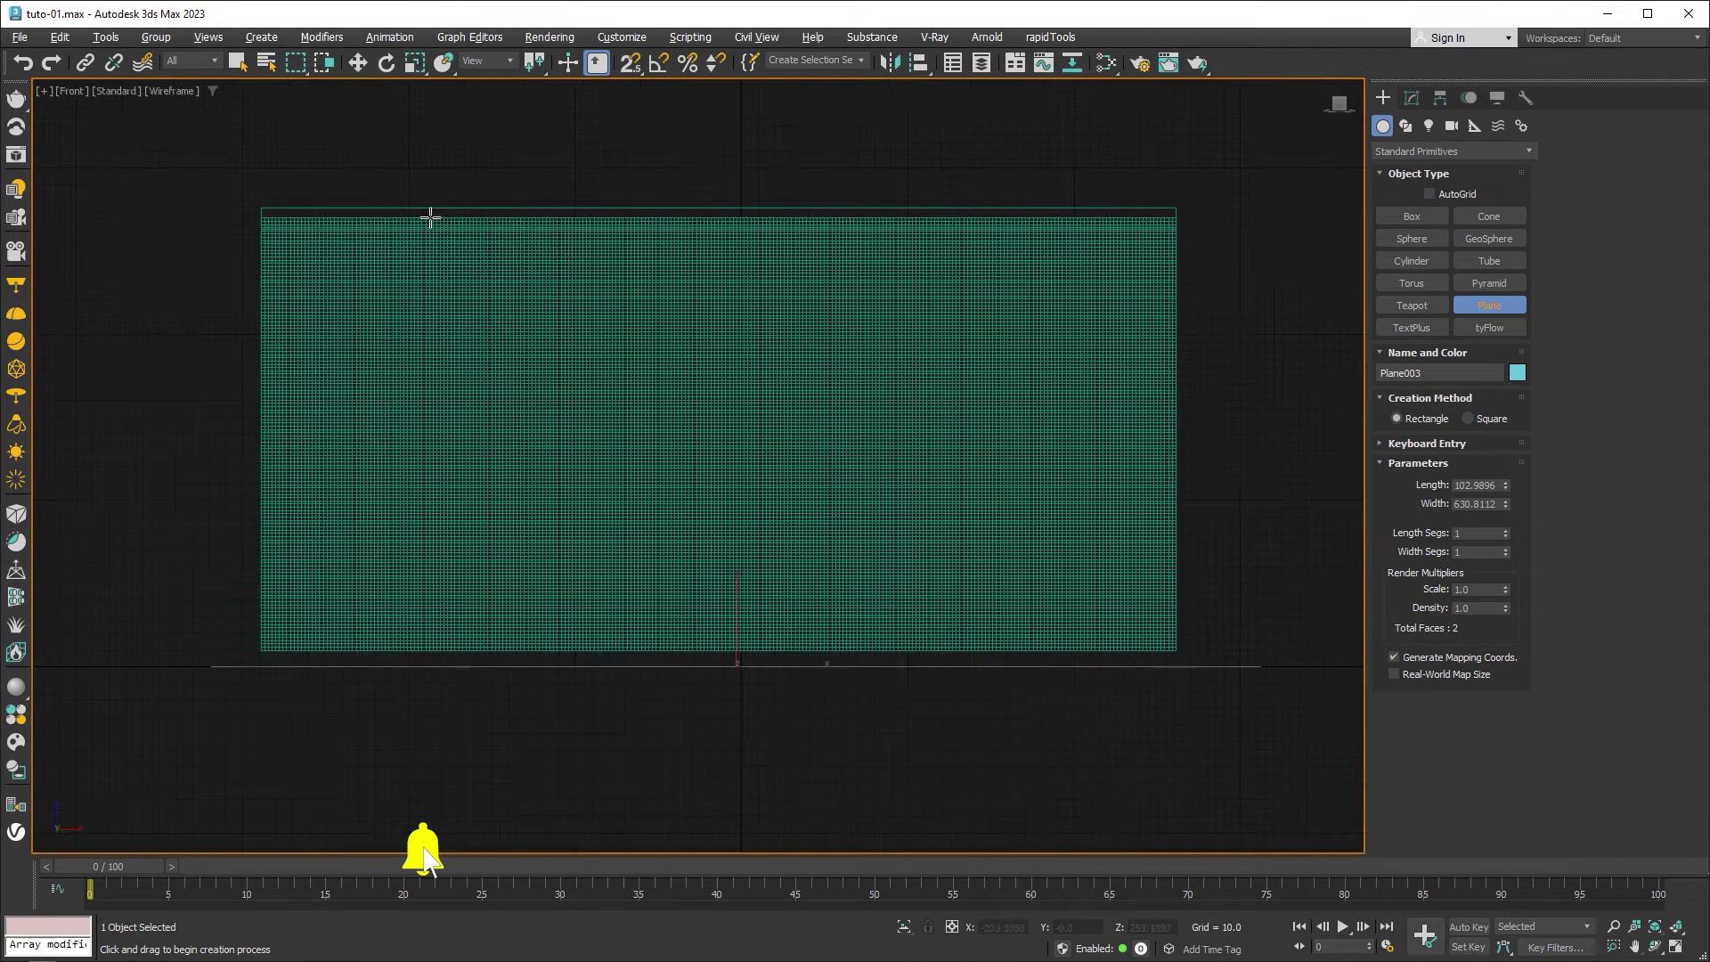
# Give the thin top strip Plane002 a red object colour
pyautogui.press('w')
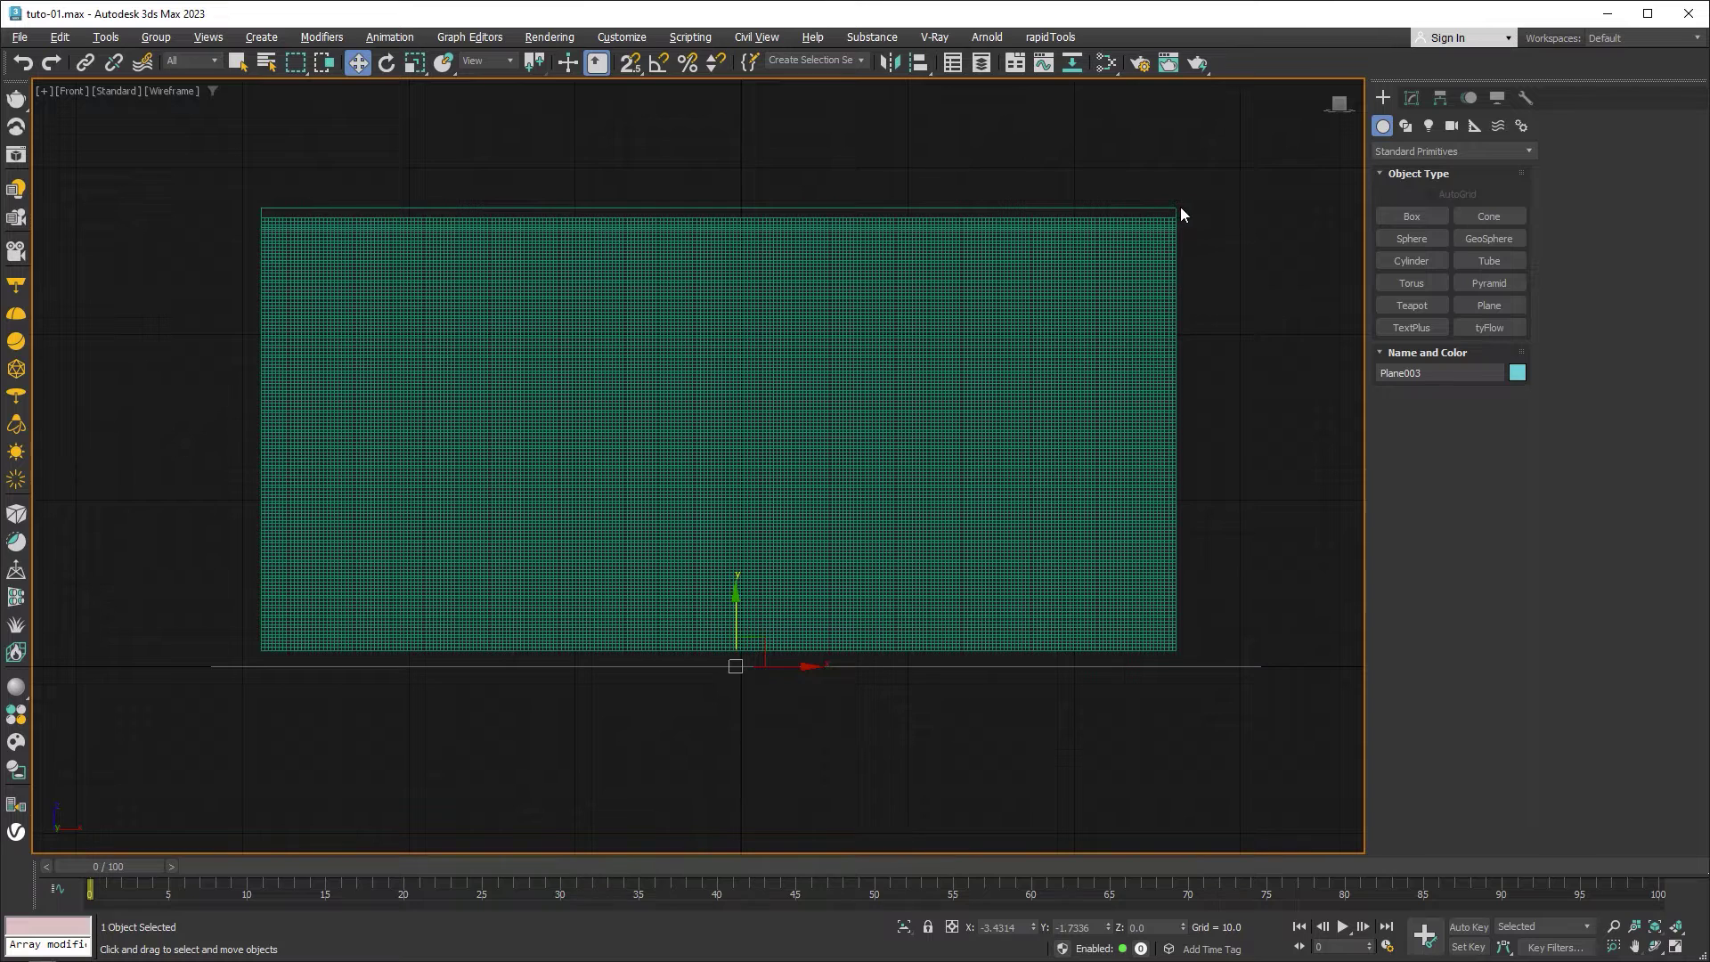
pyautogui.click(1175, 211)
pyautogui.click(1518, 373)
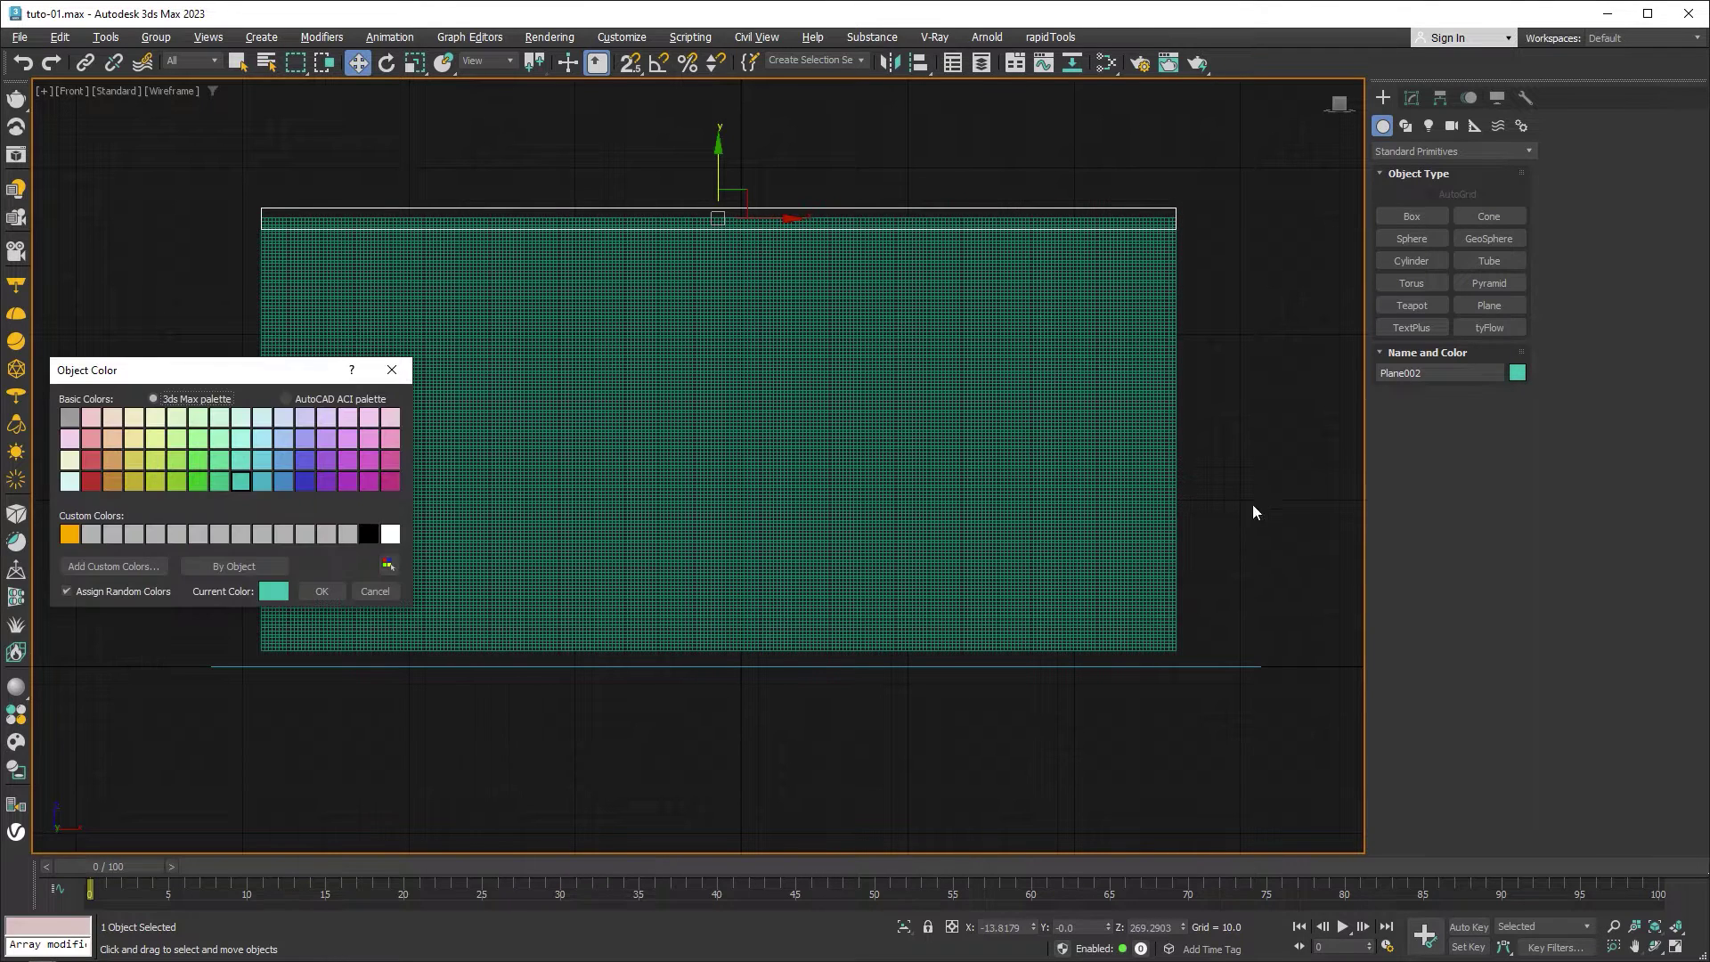
pyautogui.click(93, 463)
pyautogui.click(322, 591)
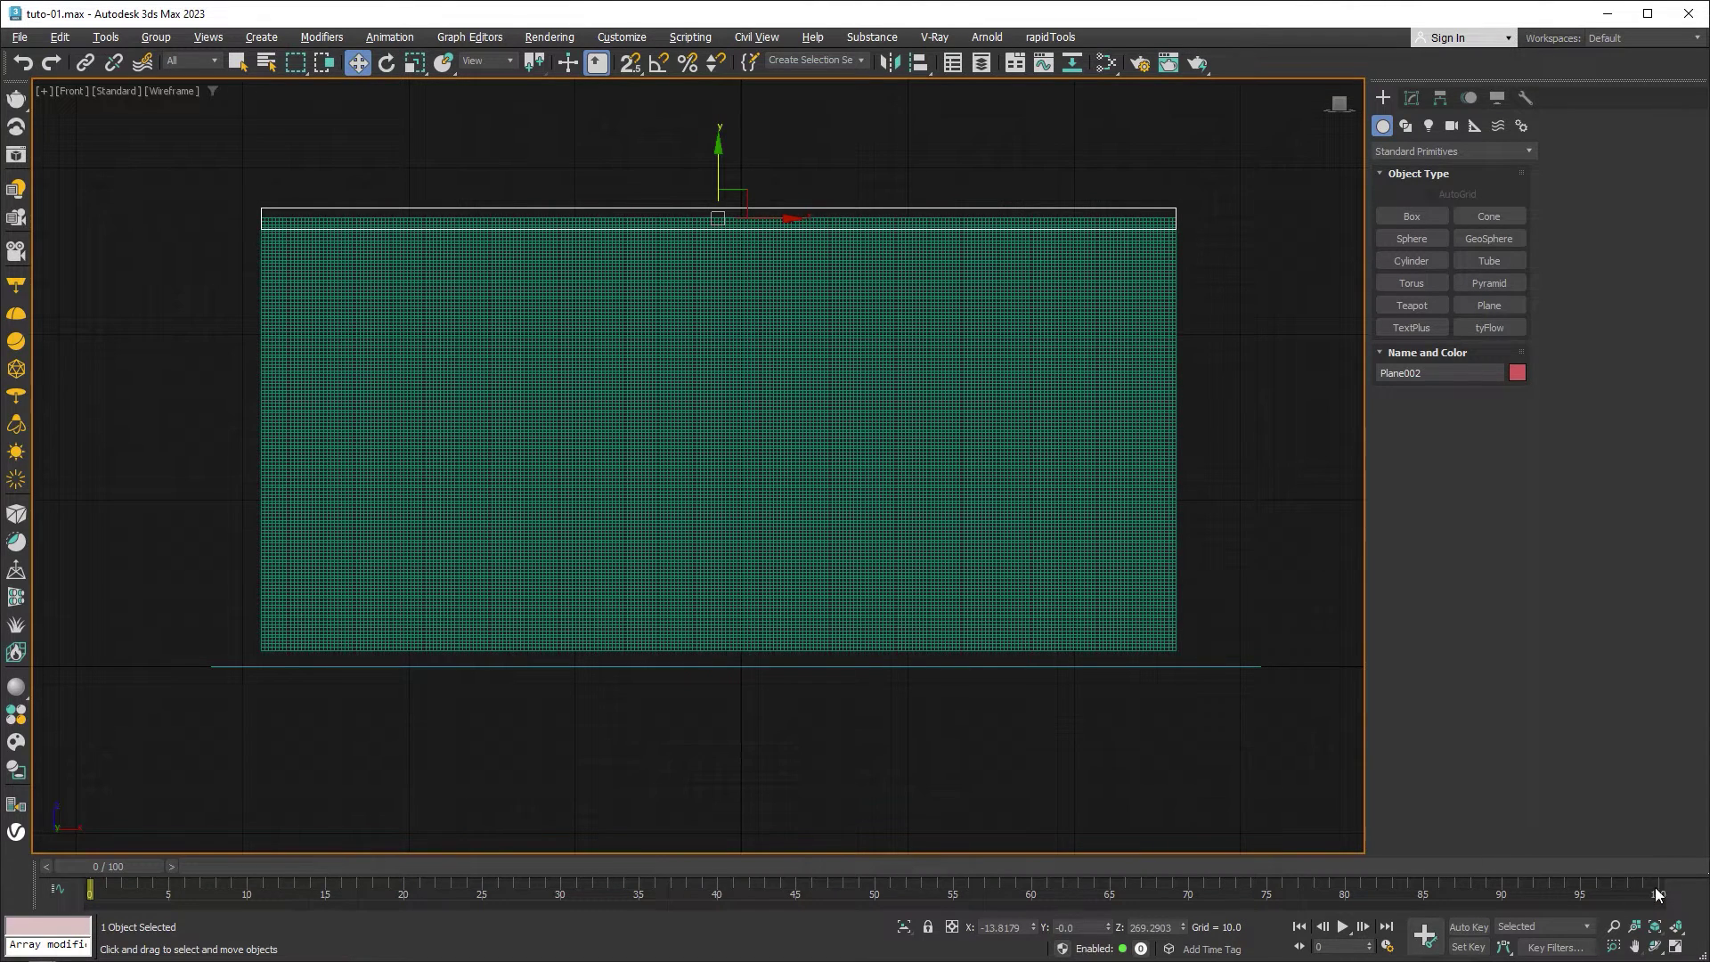
# Set the Frame Count to 301 in Time Configuration and turn on Auto Key
pyautogui.click(1388, 947)
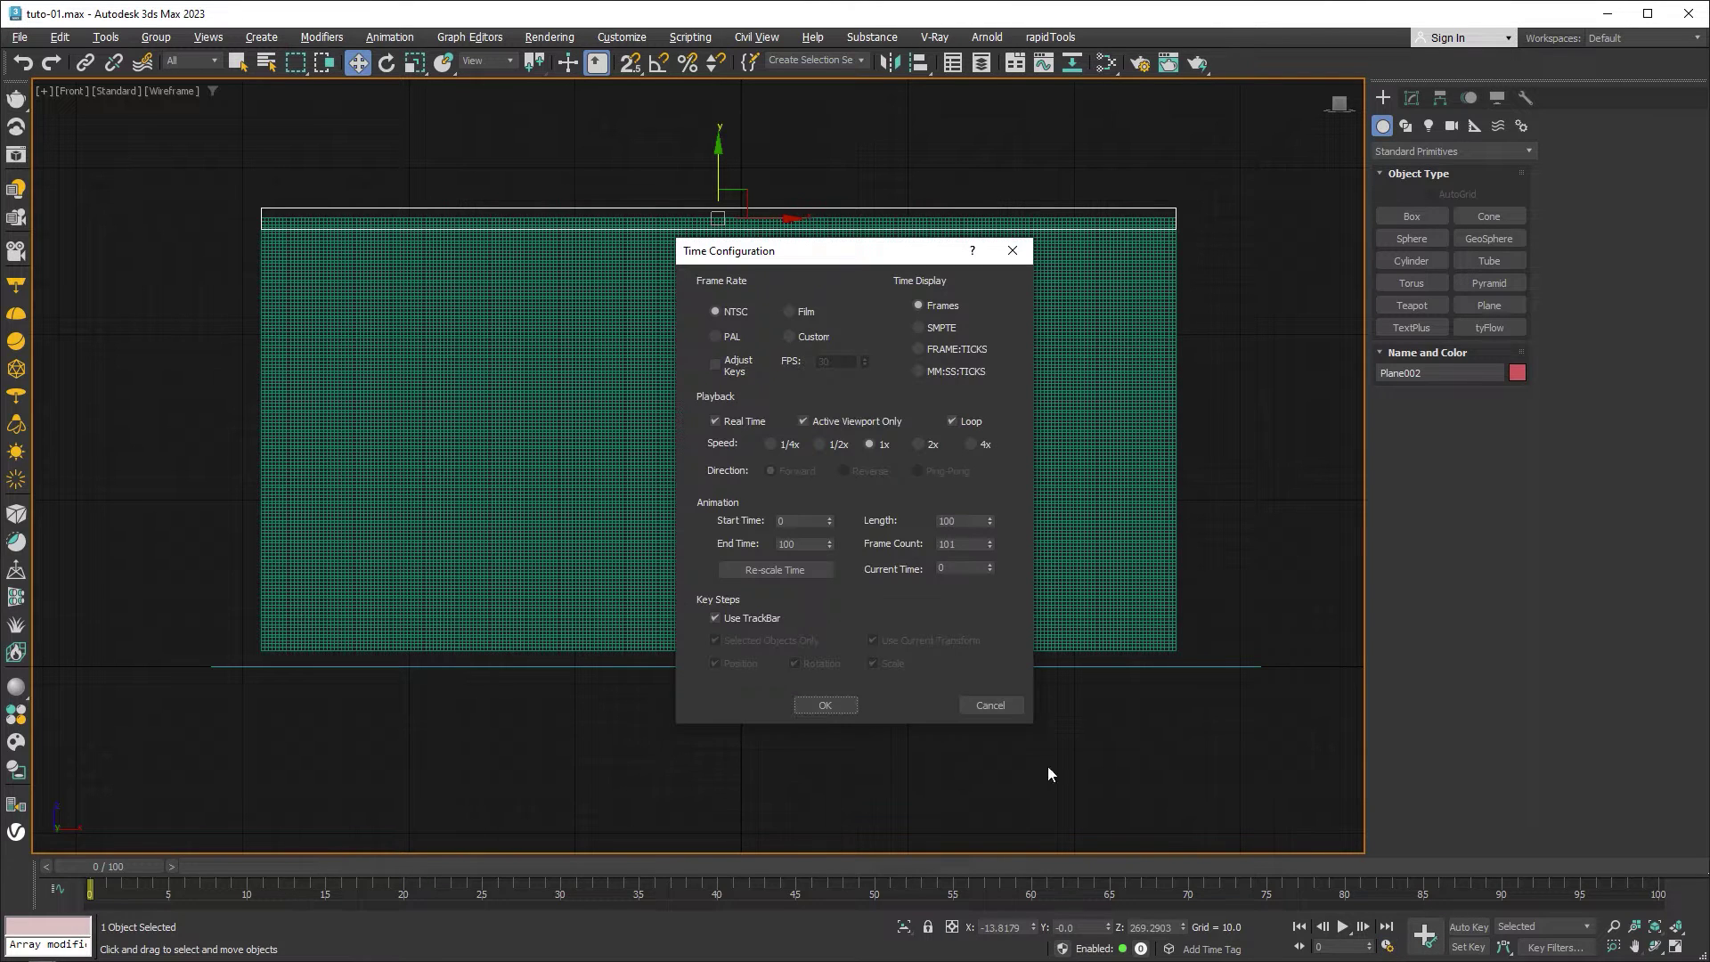
pyautogui.moveTo(957, 544); pyautogui.dragTo(919, 542)
pyautogui.write('301')
pyautogui.press('Return')
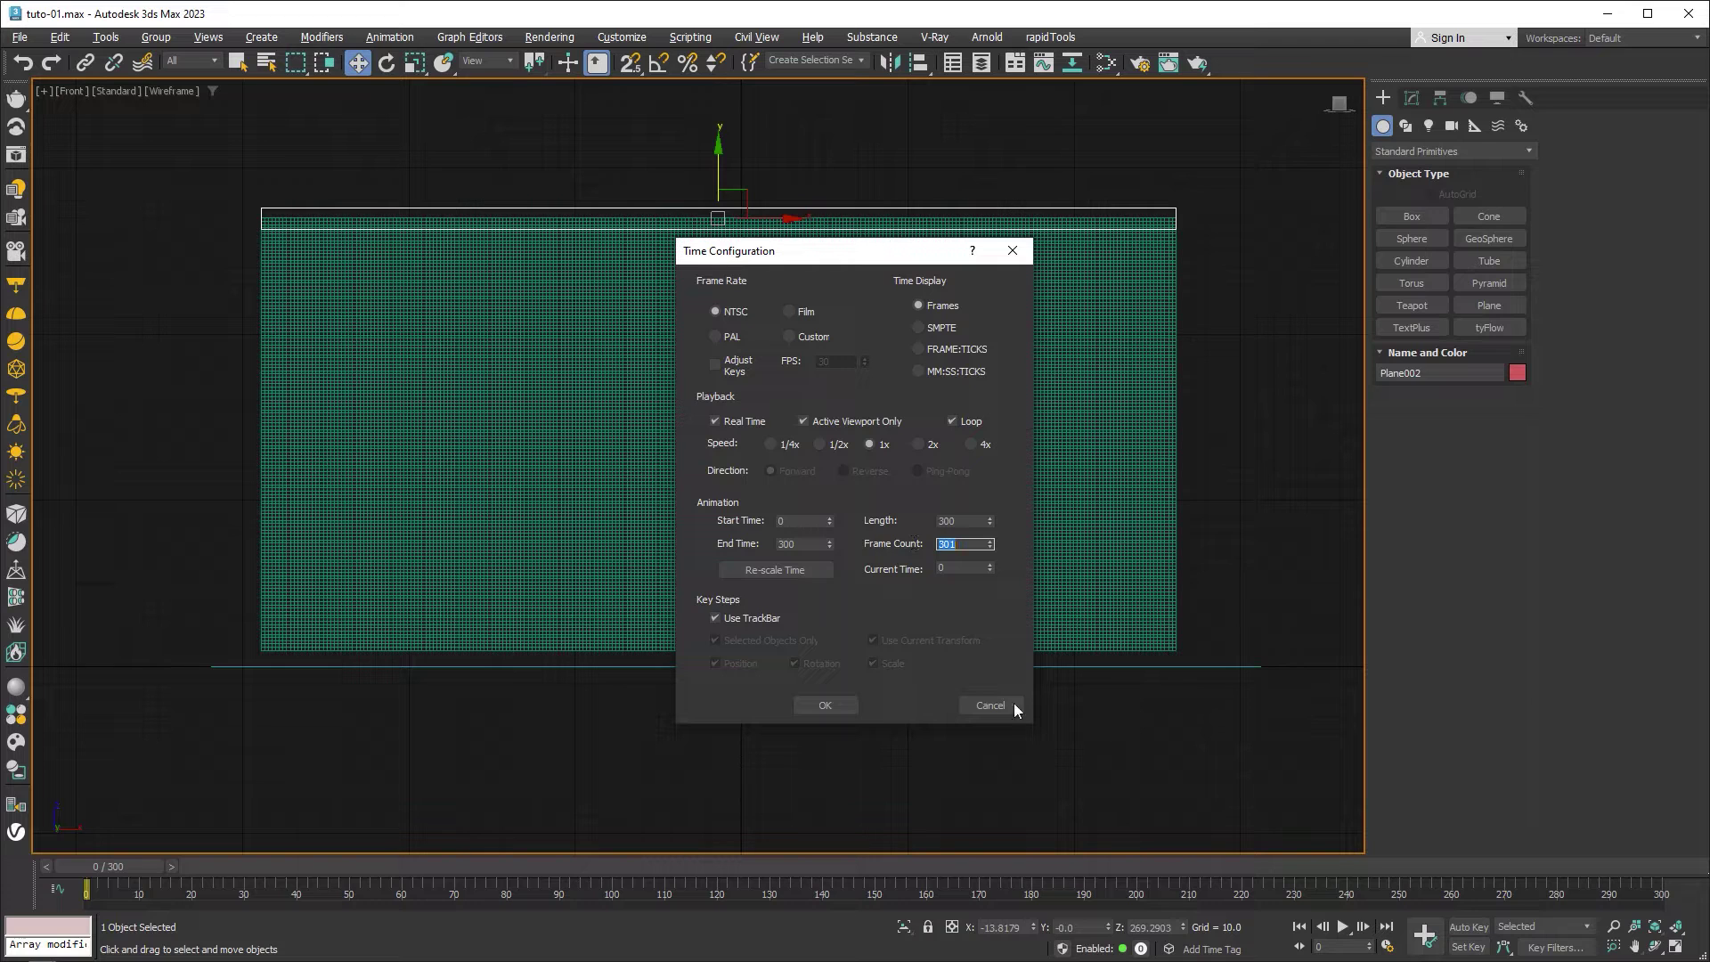
pyautogui.click(839, 708)
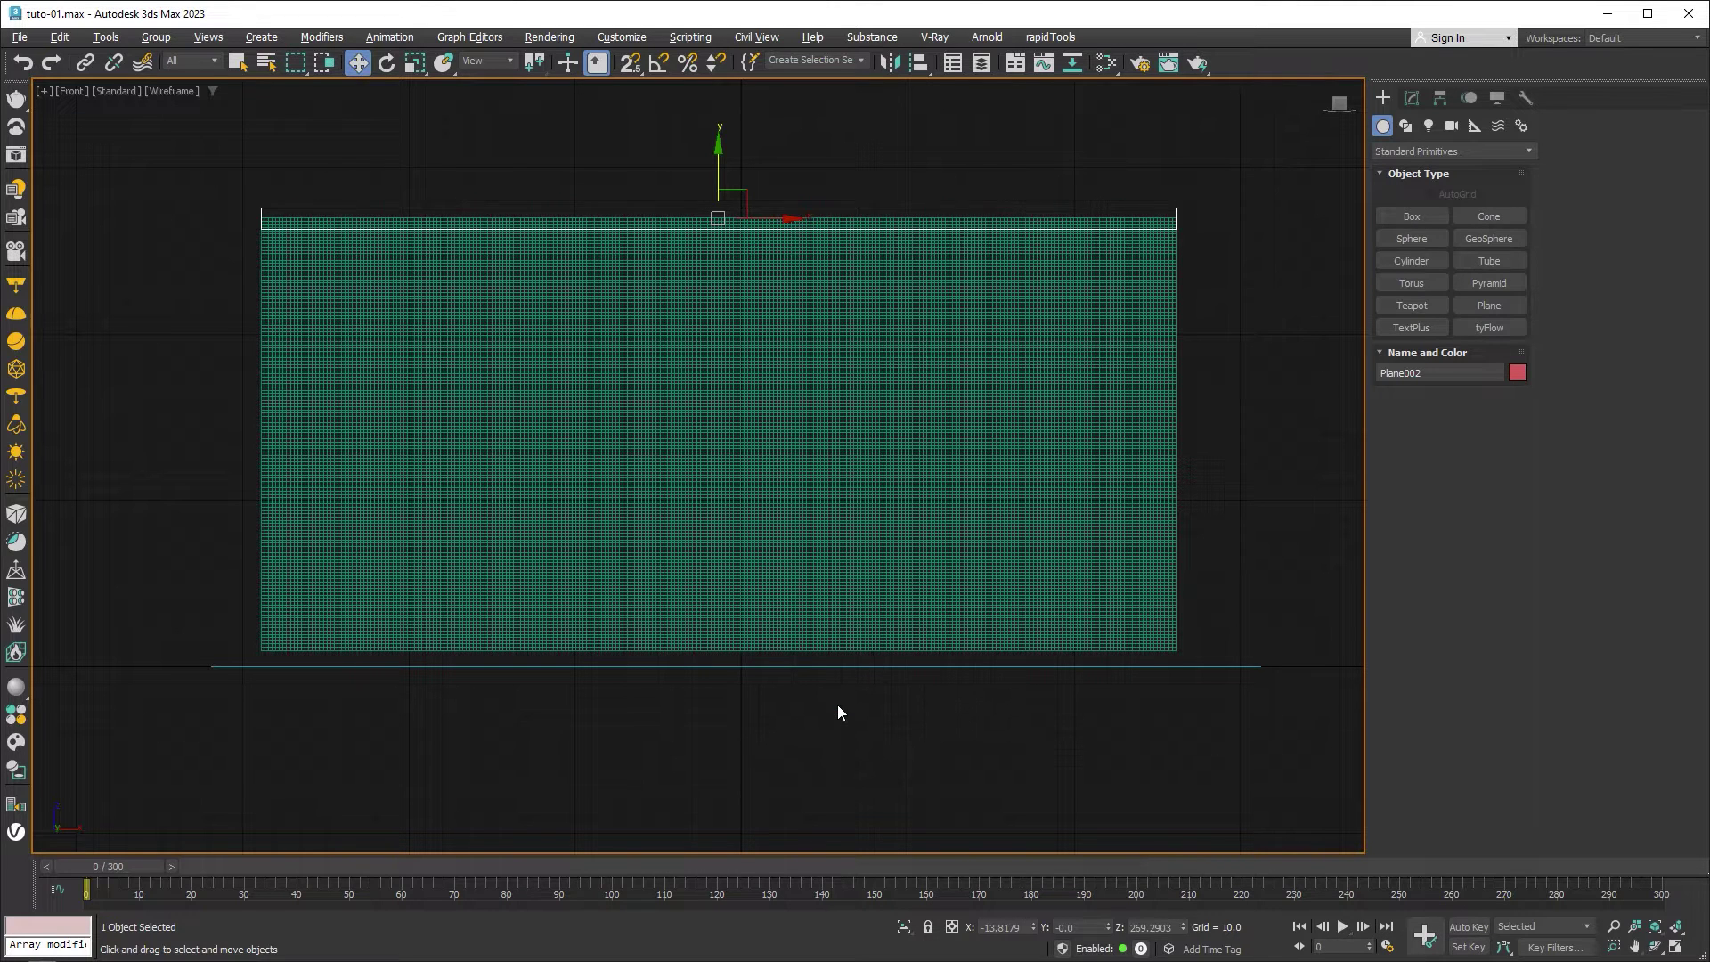
pyautogui.click(1467, 927)
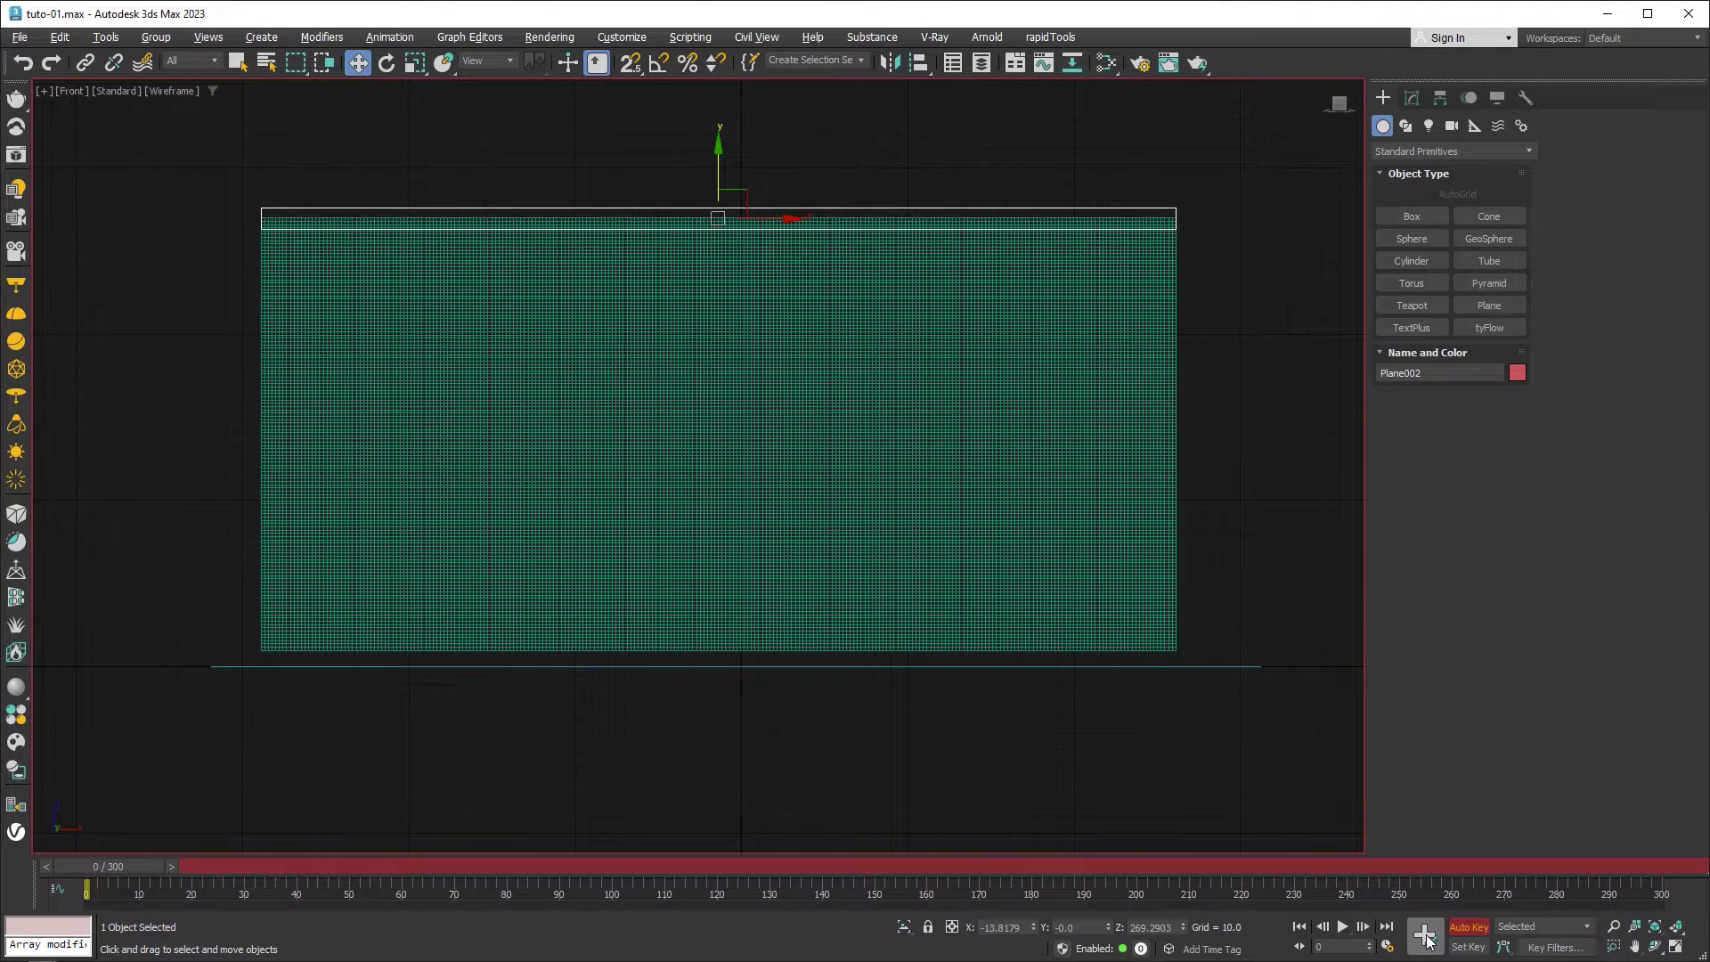
pyautogui.click(1425, 938)
# At frame 70, set Plane002's width to 360
pyautogui.moveTo(136, 866); pyautogui.dragTo(493, 873)
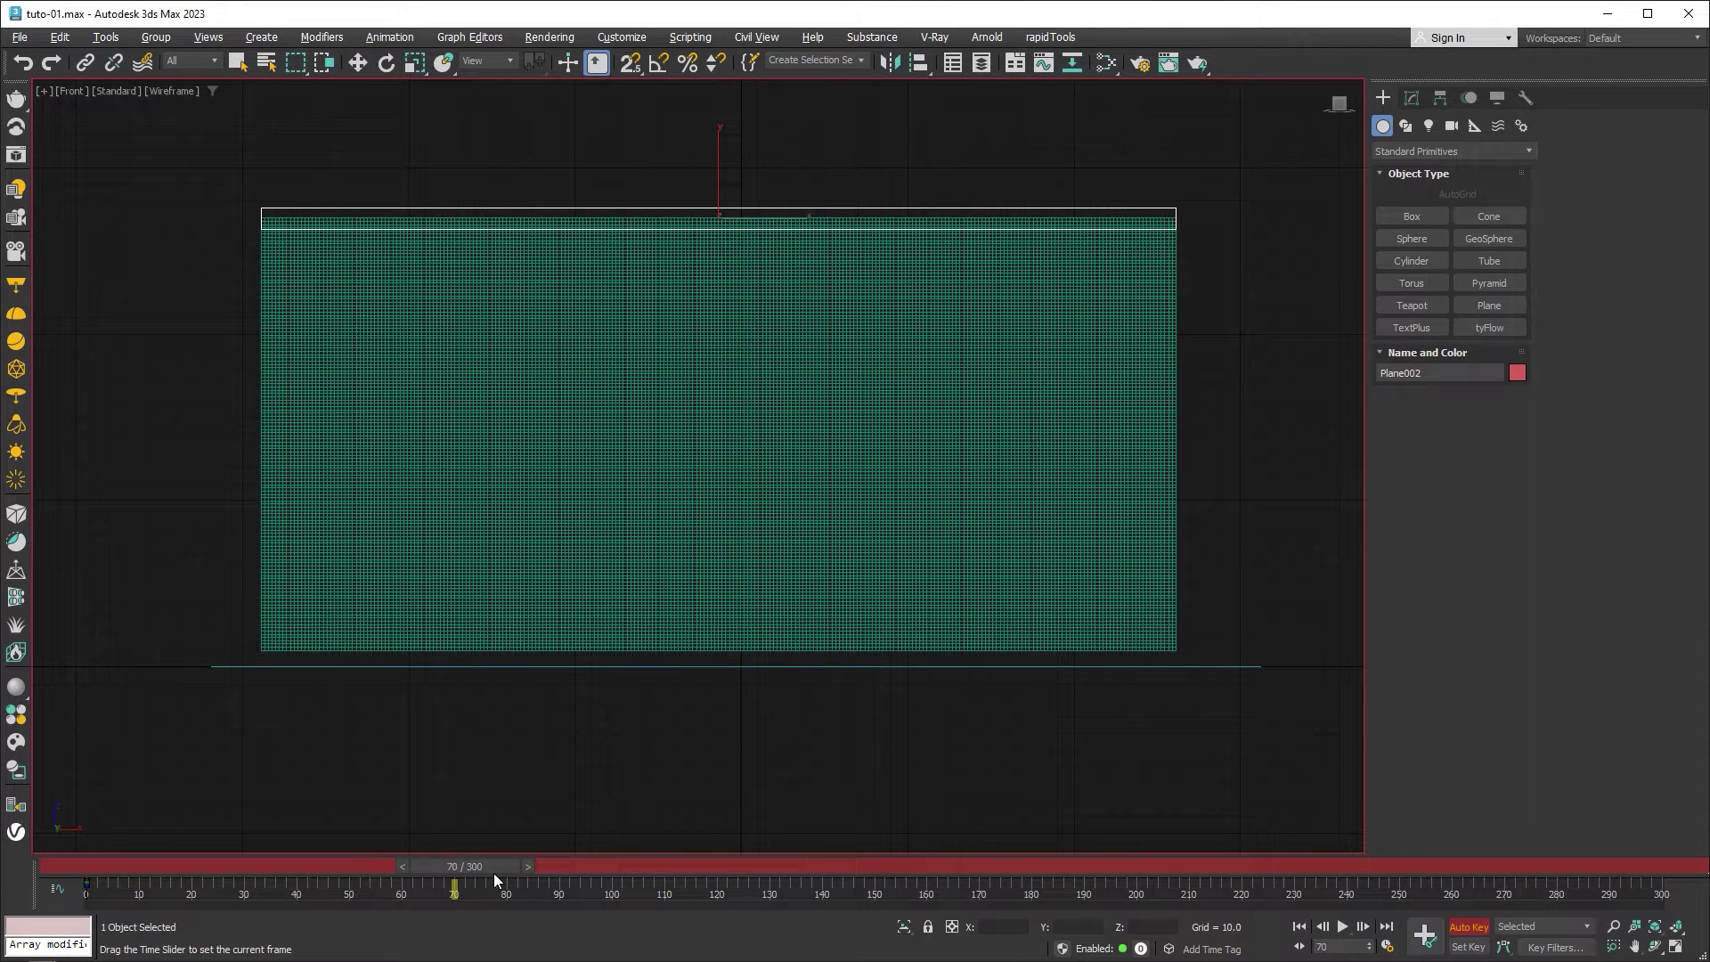
pyautogui.click(1411, 98)
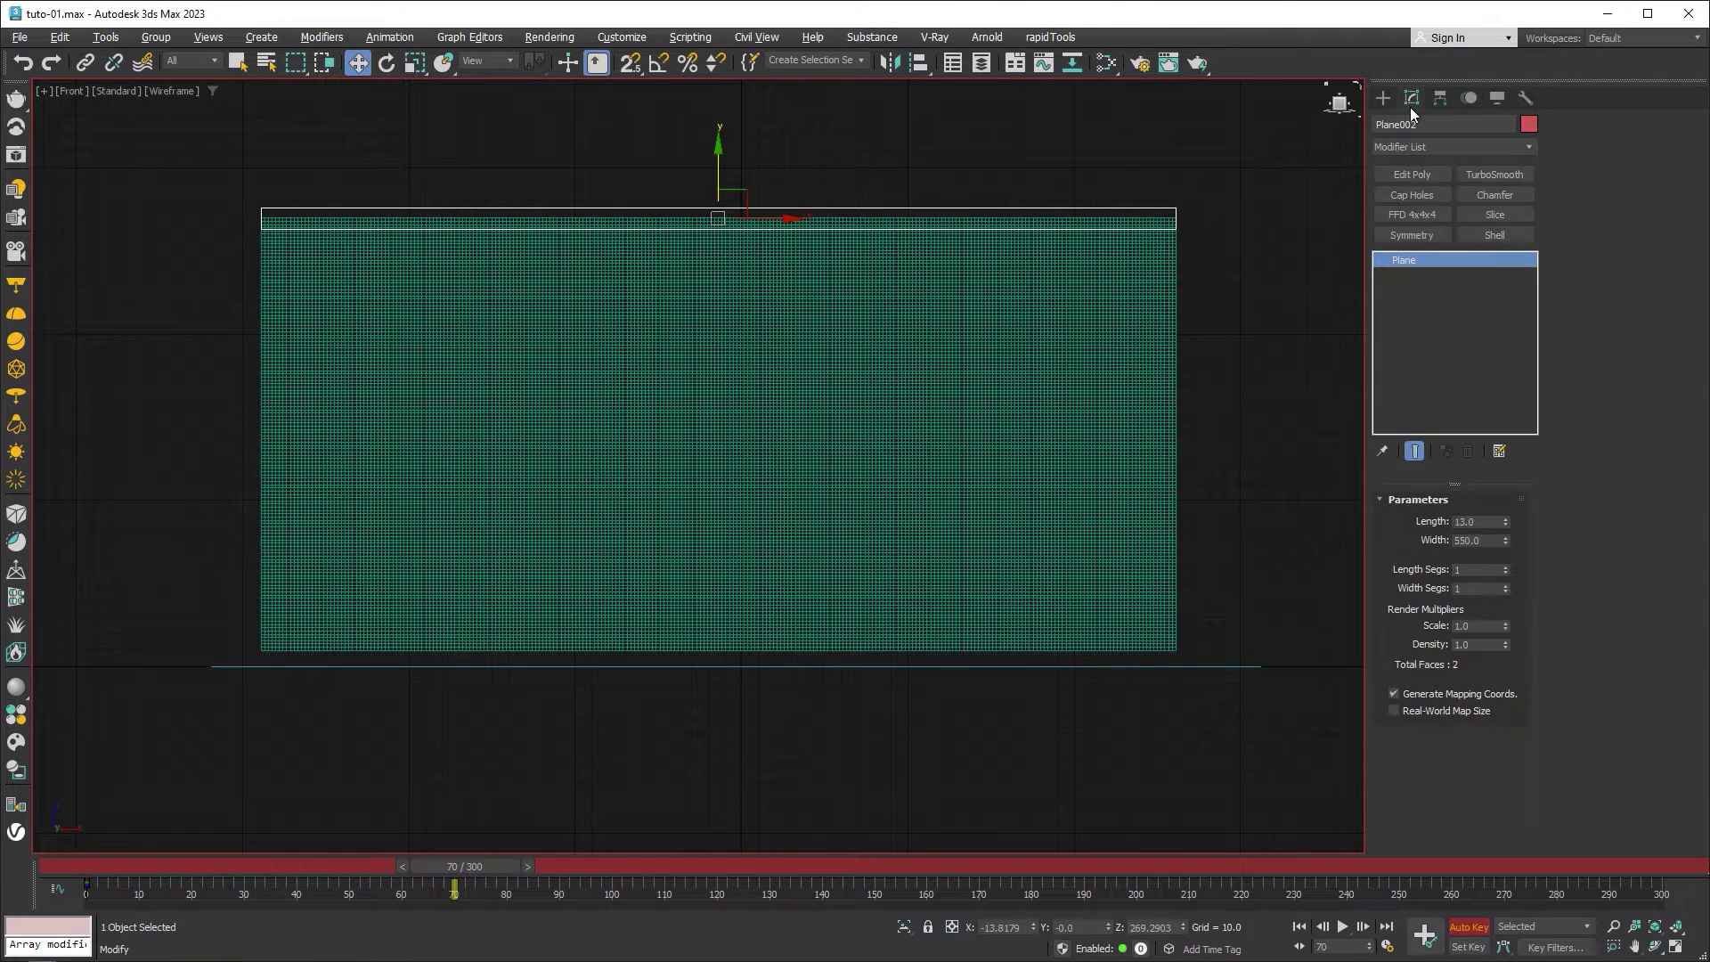
pyautogui.doubleClick(1489, 539)
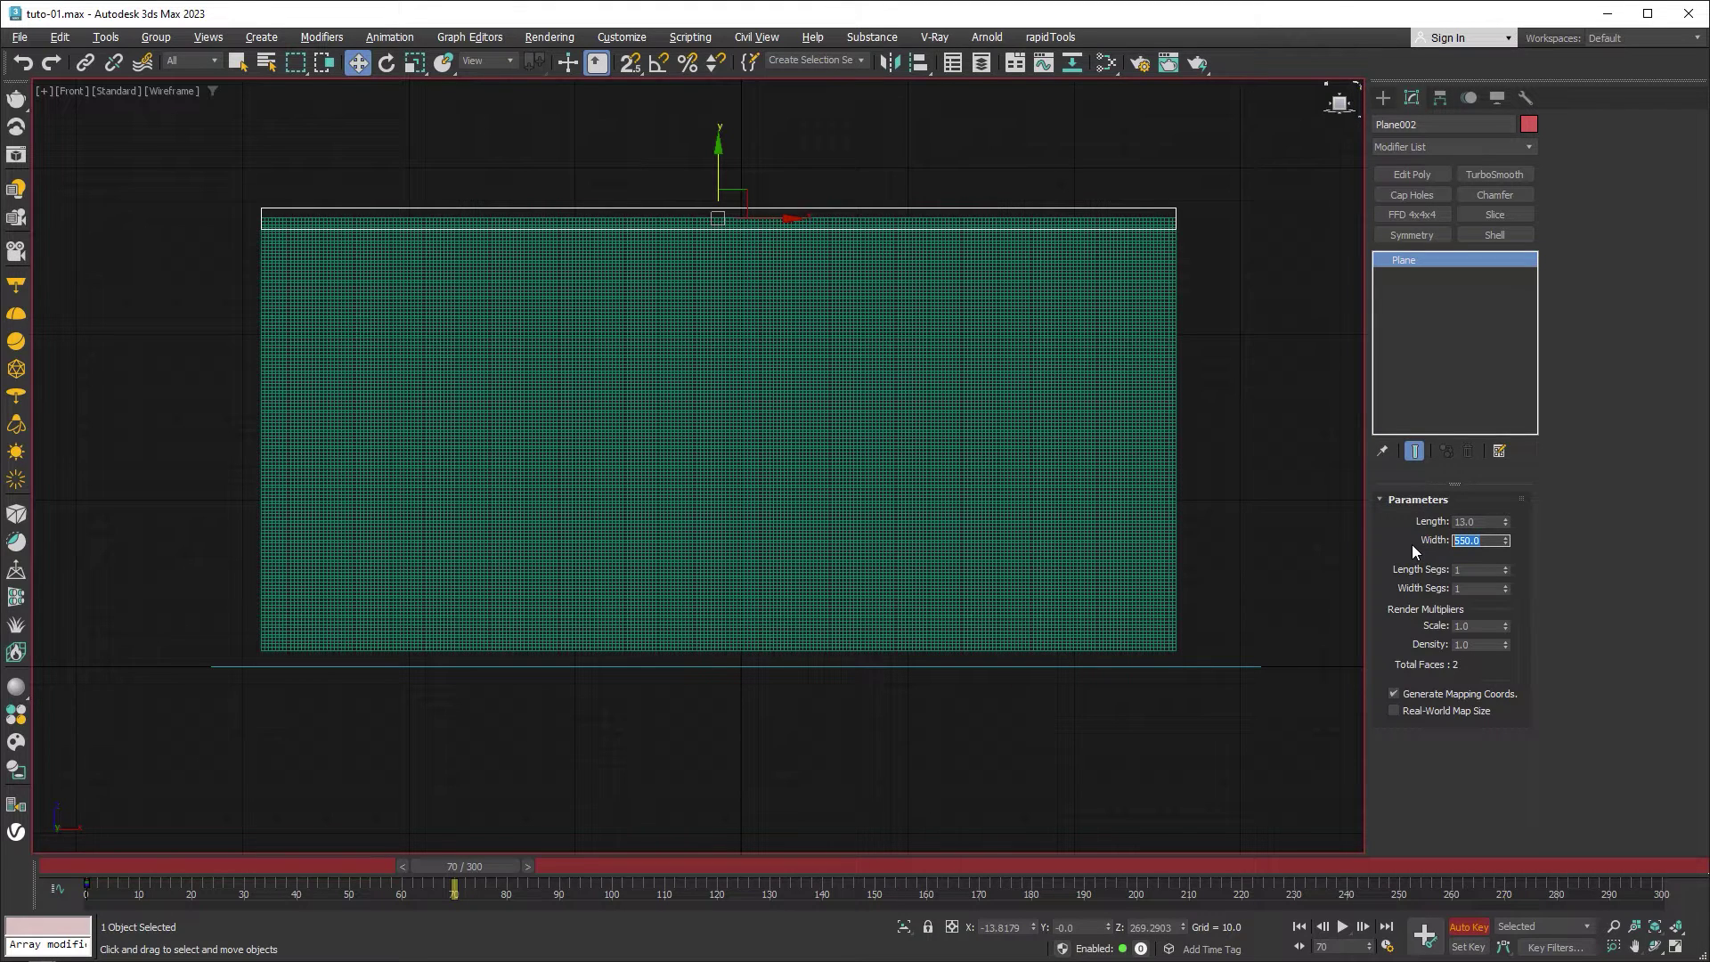
pyautogui.write('360')
pyautogui.press('Return')
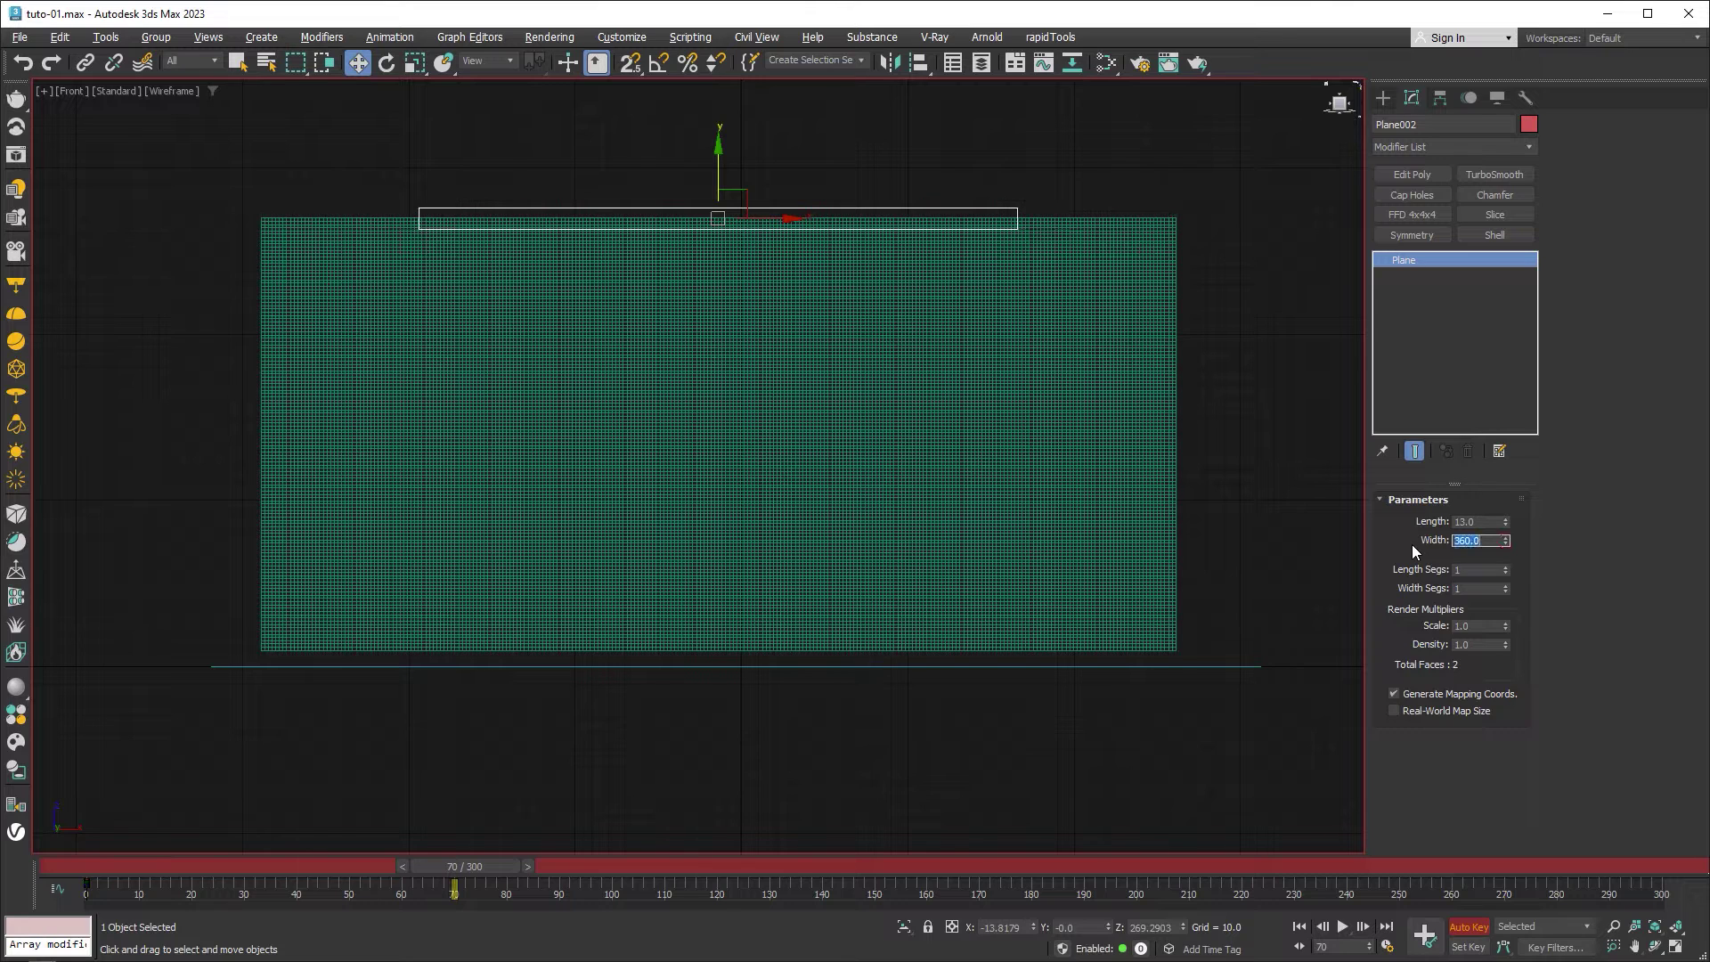
pyautogui.click(1413, 543)
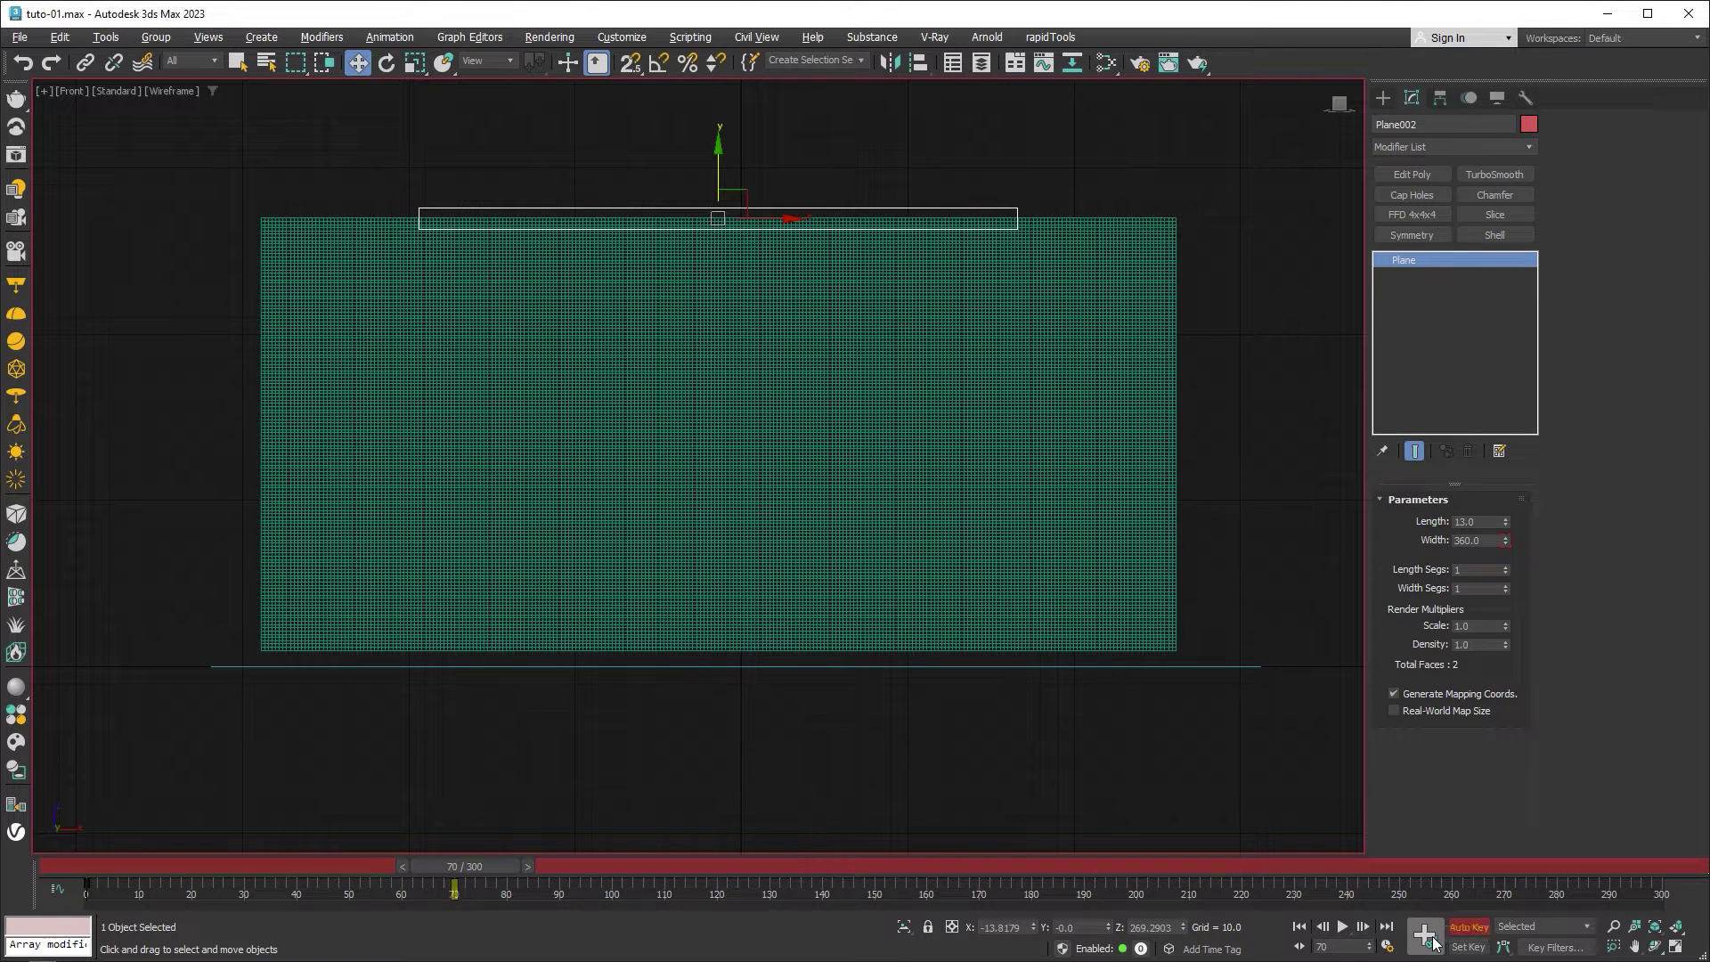
# At frame 150, move Plane002 slightly down
pyautogui.moveTo(505, 868); pyautogui.dragTo(541, 870)
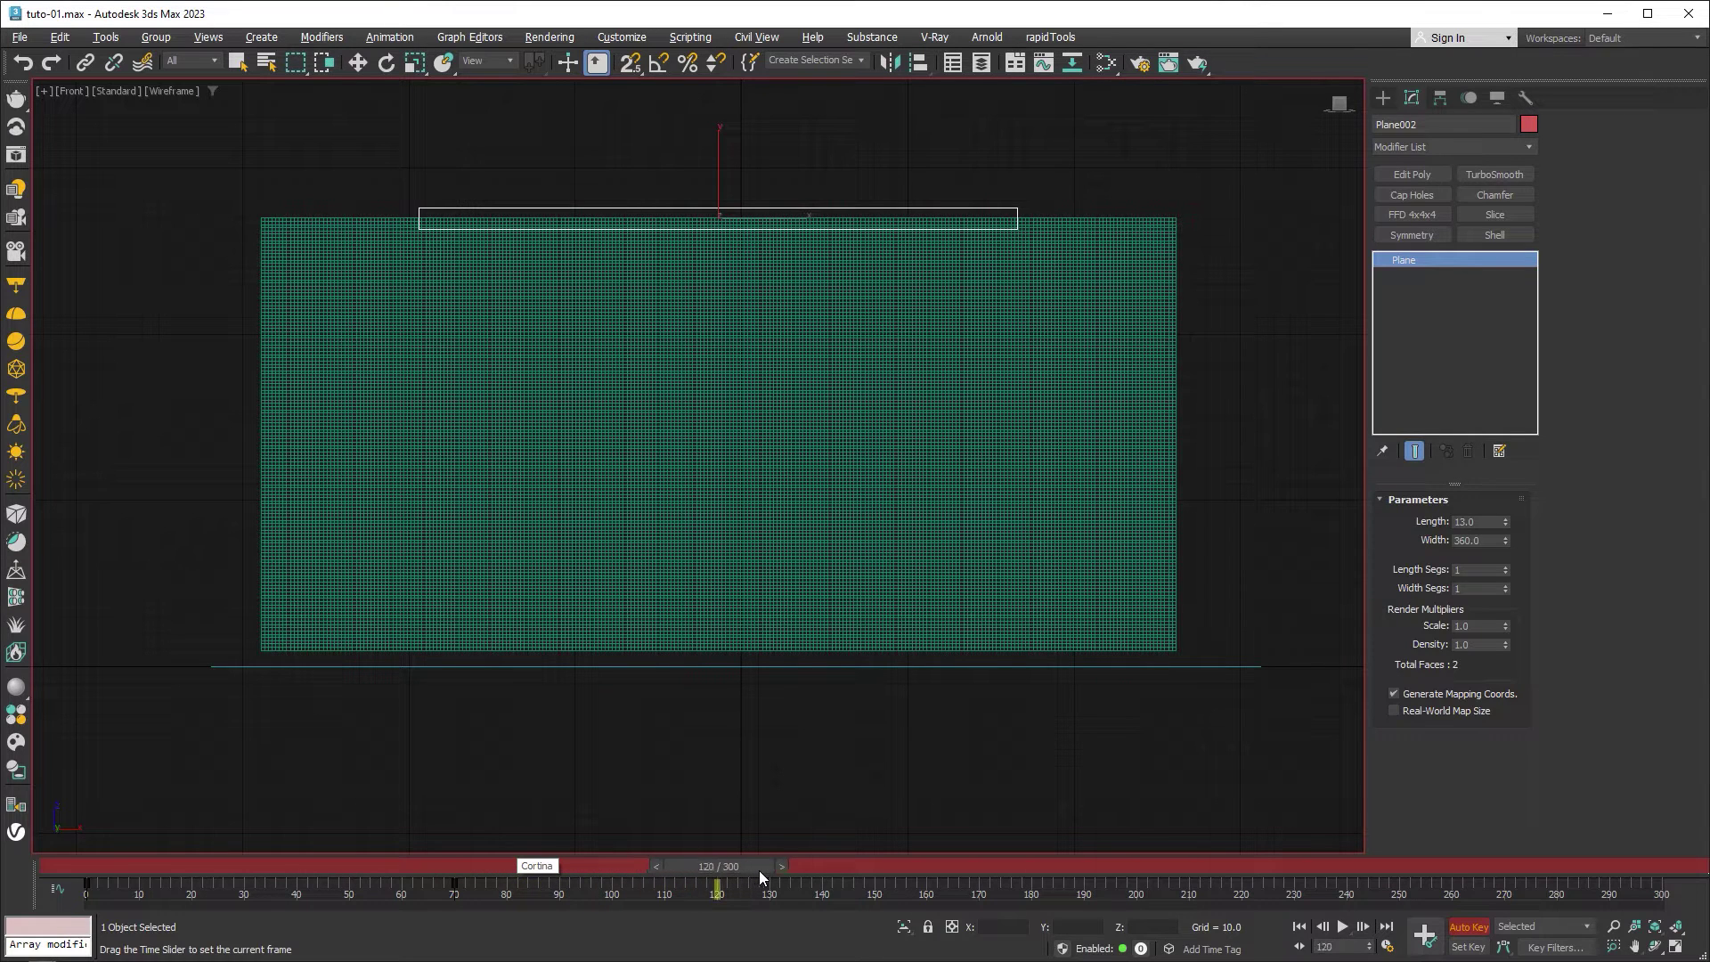
pyautogui.press('w')
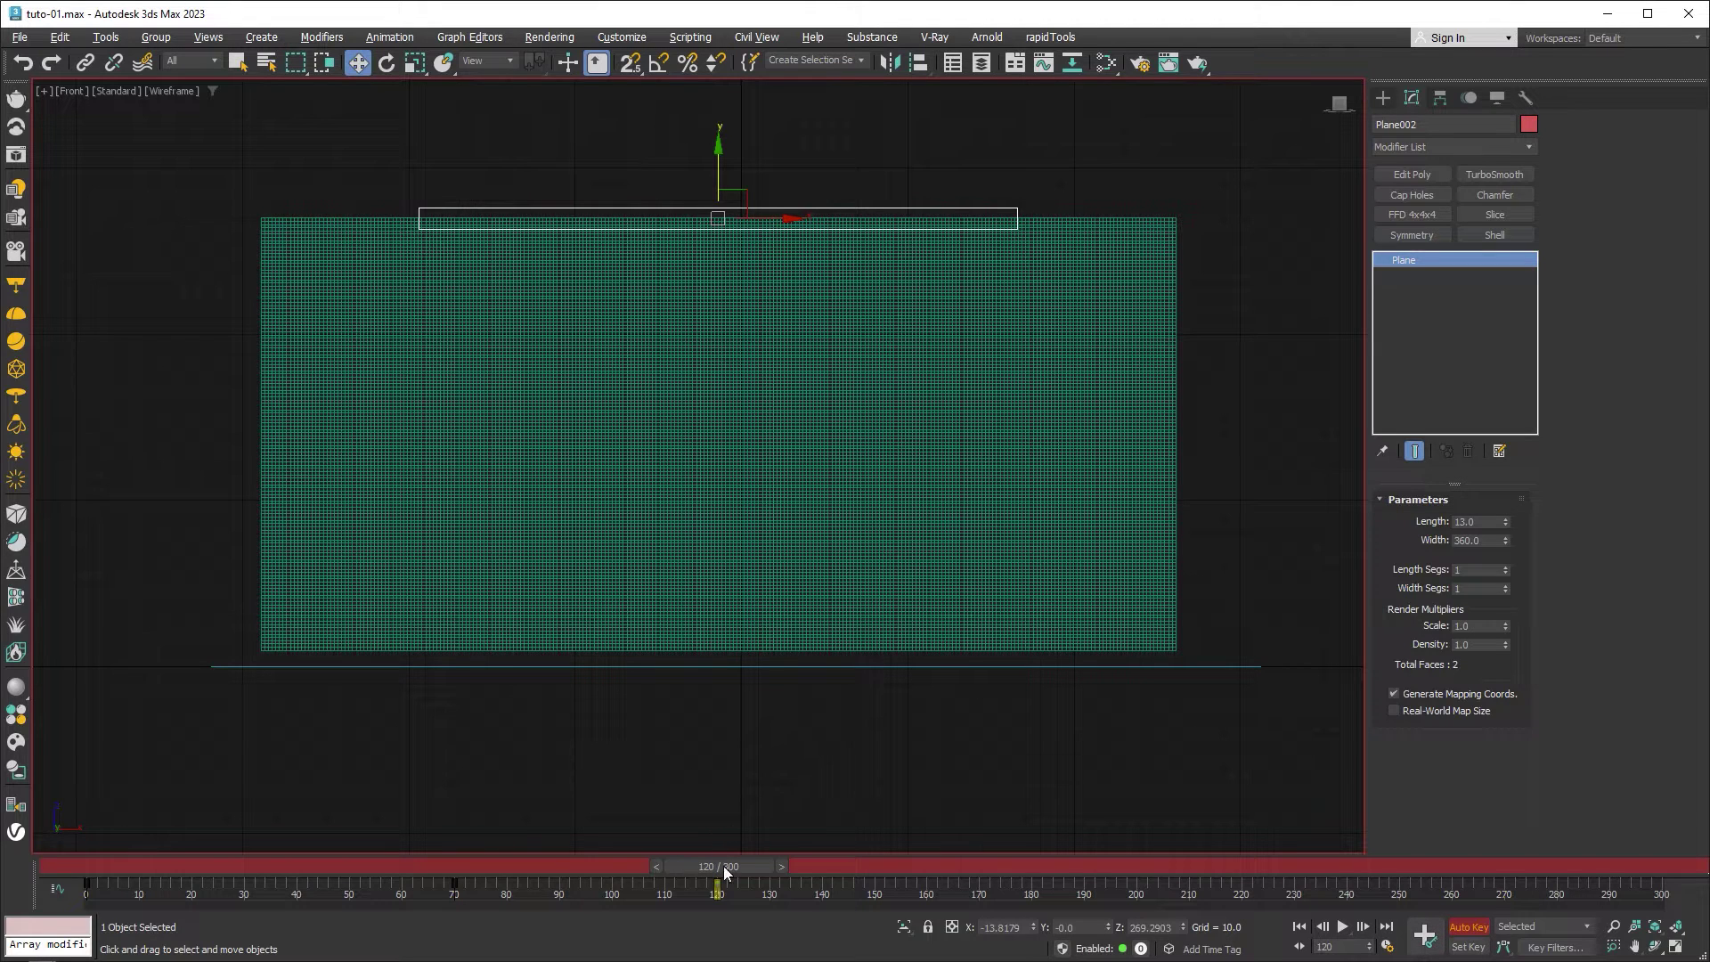
pyautogui.moveTo(723, 866); pyautogui.dragTo(879, 880)
pyautogui.scroll(2, 776, 187)
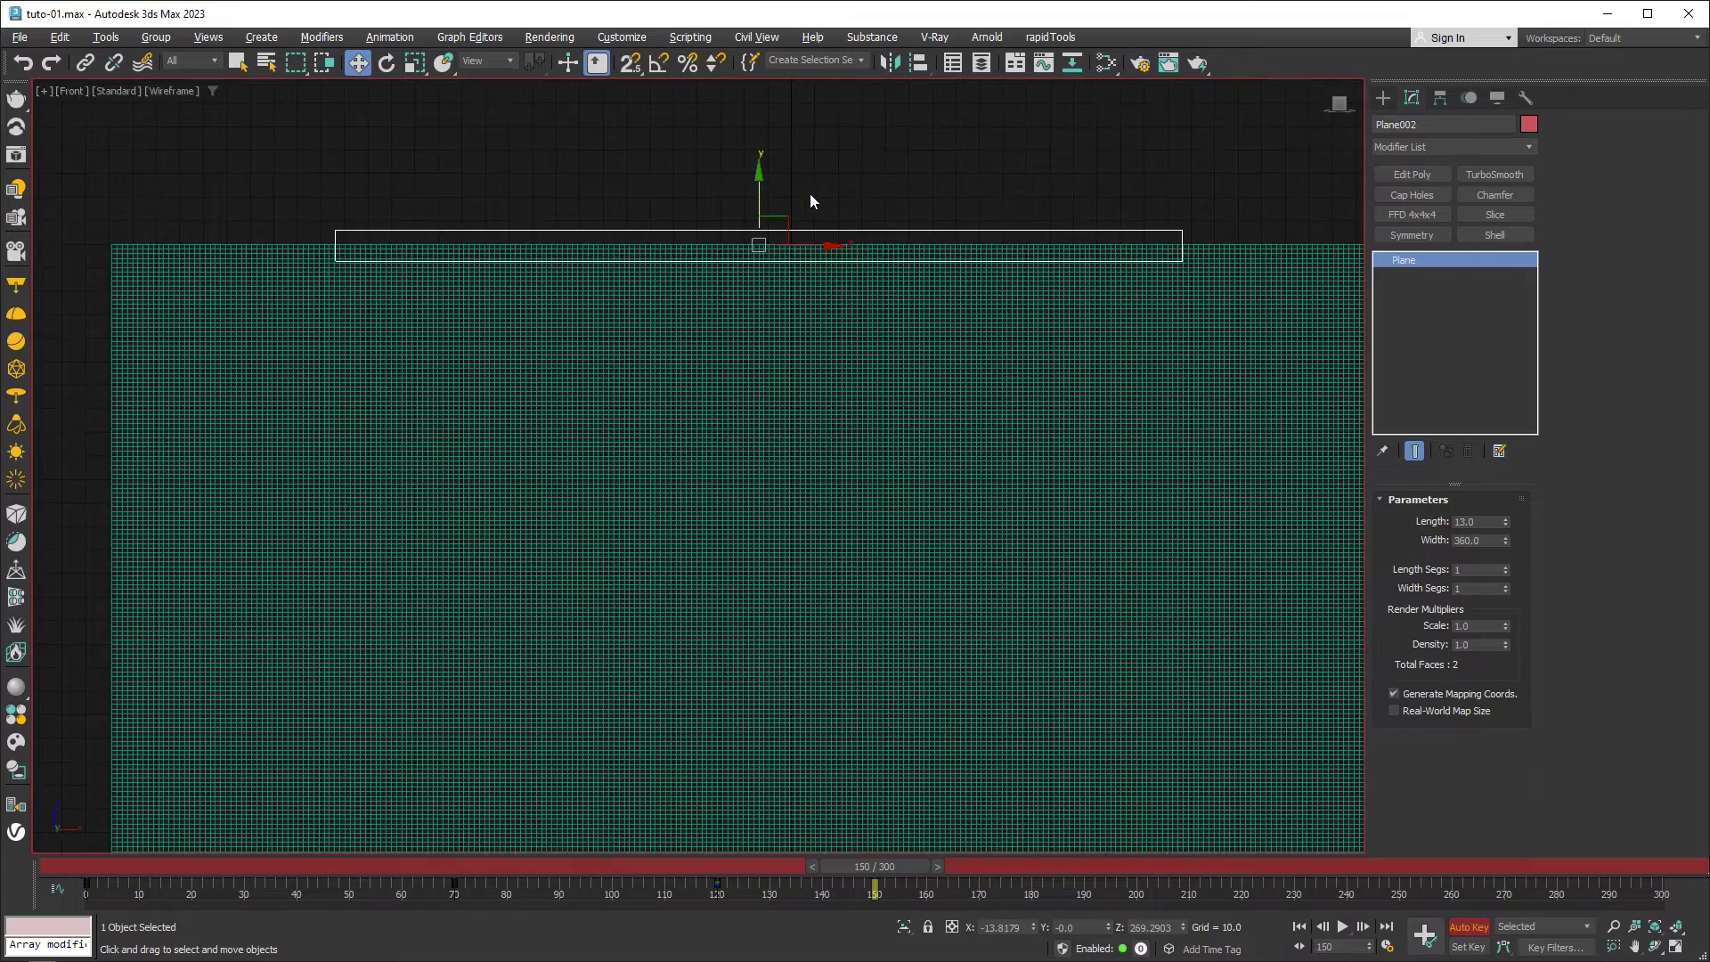
pyautogui.moveTo(810, 194); pyautogui.dragTo(786, 120, button='middle')
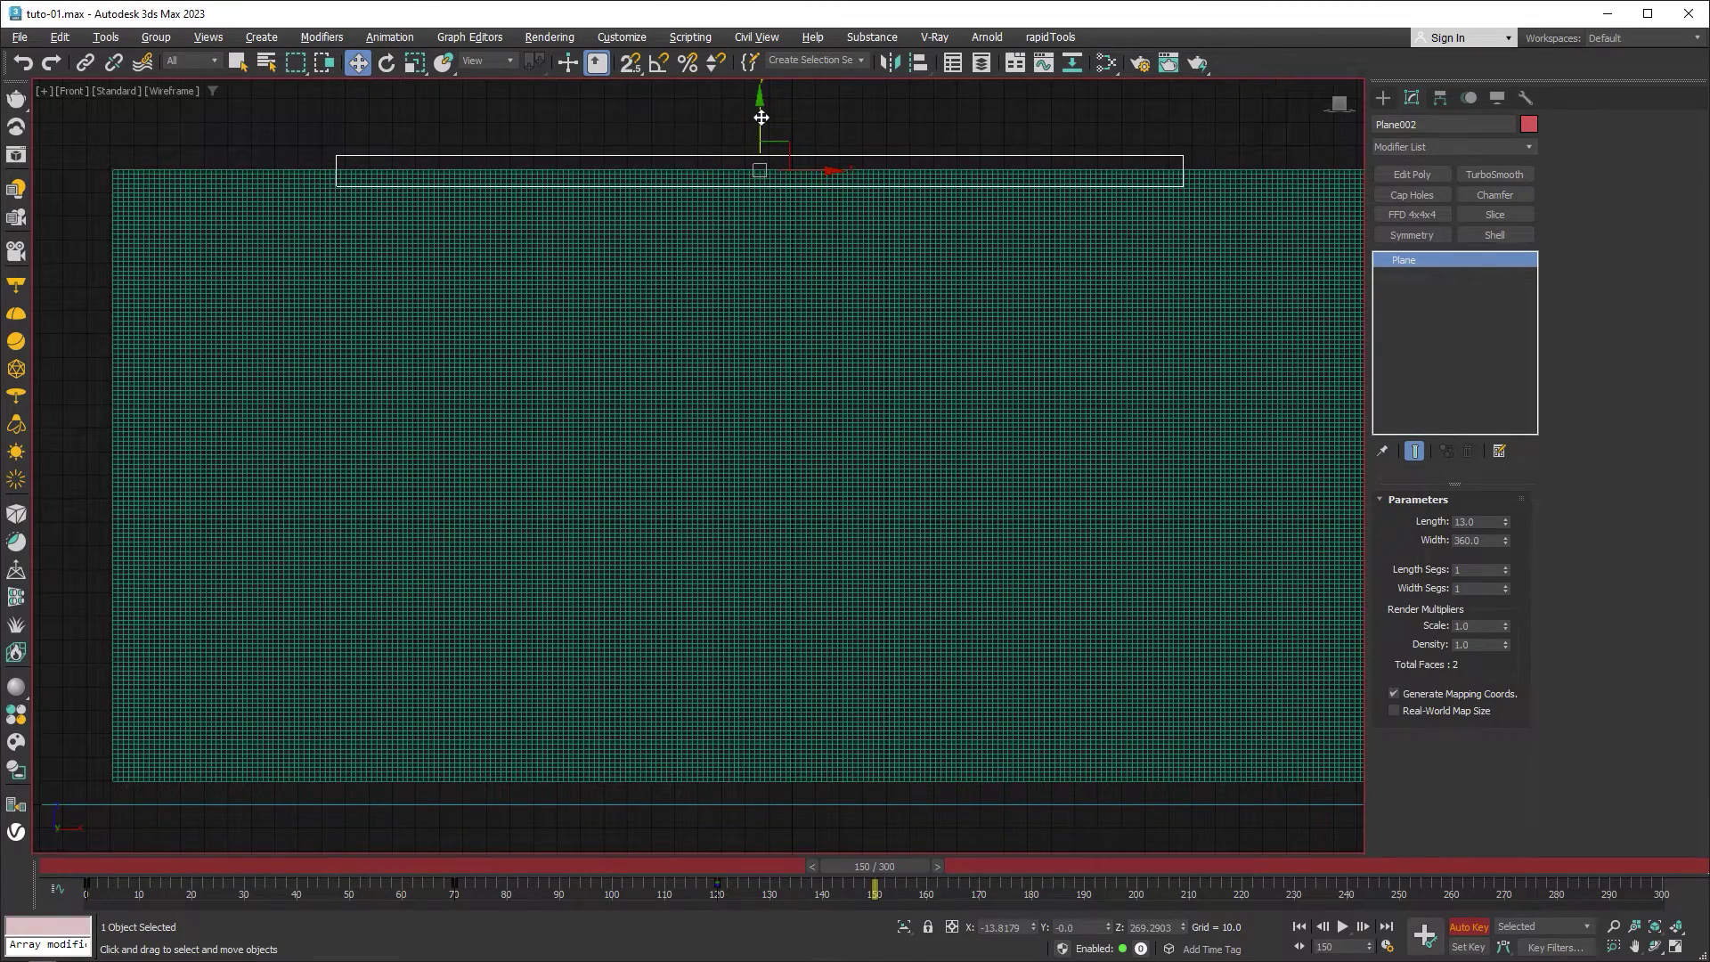
pyautogui.moveTo(761, 117); pyautogui.dragTo(752, 158)
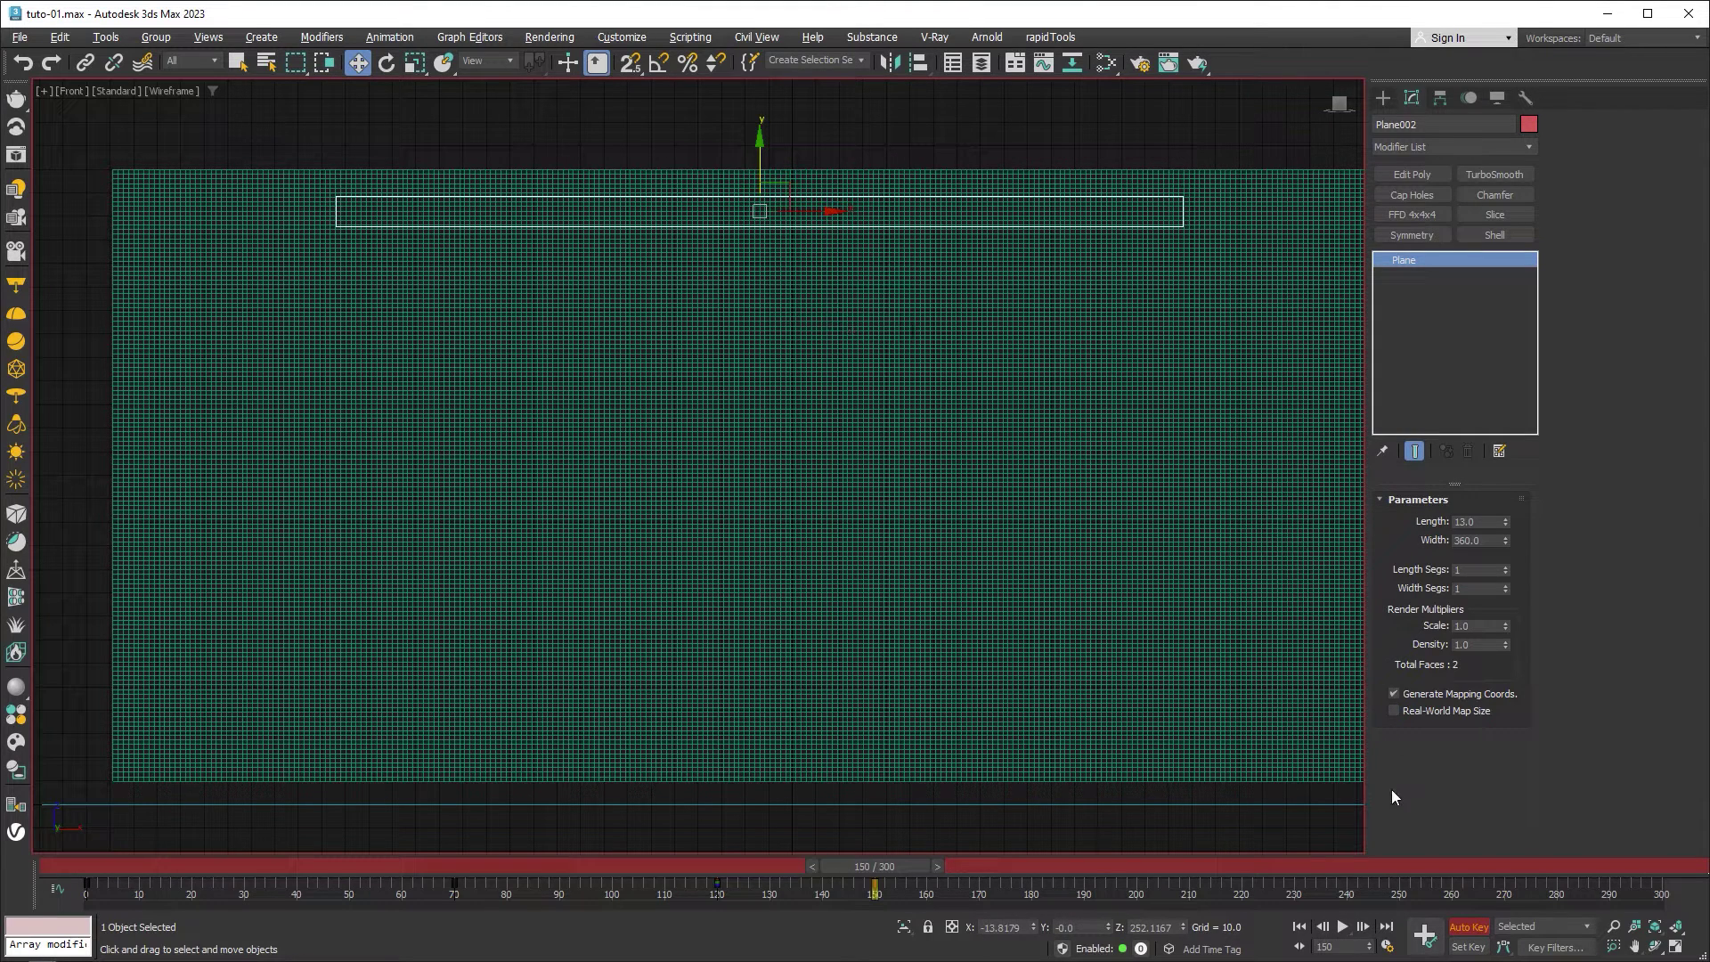
# Turn off Auto Key, return to frame 0 and select Cortina
pyautogui.click(1468, 931)
pyautogui.moveTo(833, 545); pyautogui.dragTo(831, 536, button='middle')
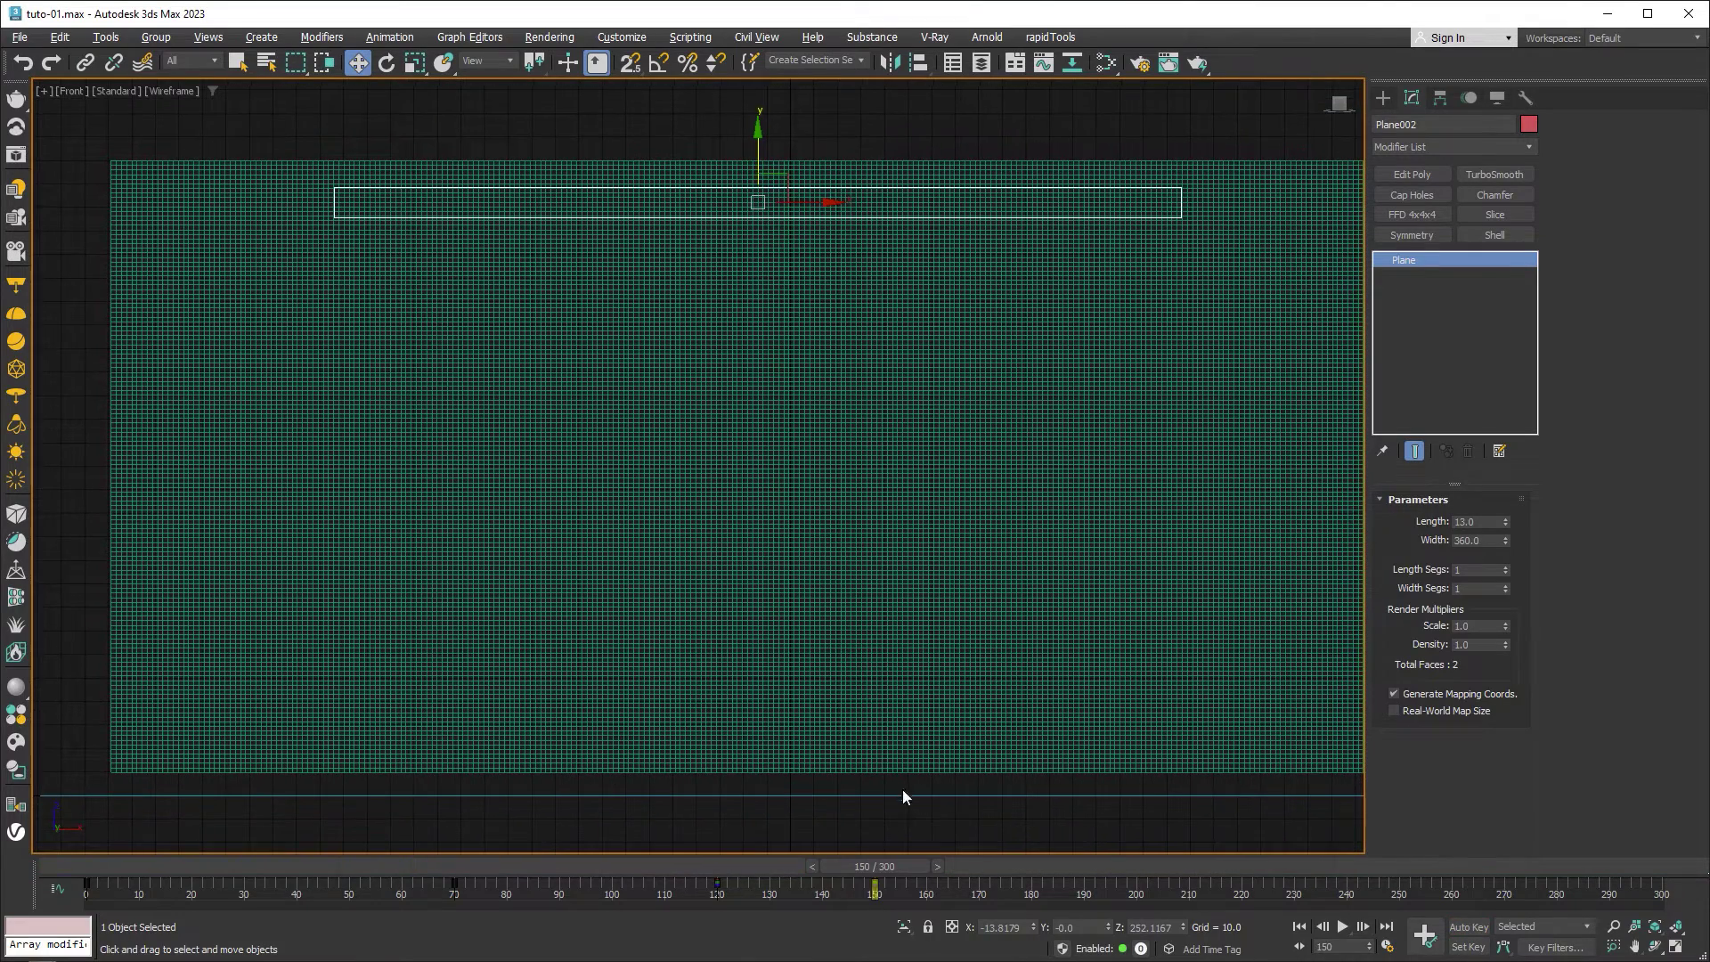
pyautogui.moveTo(875, 867)
pyautogui.mouseDown()
pyautogui.moveTo(98, 885)
pyautogui.moveTo(877, 887)
pyautogui.moveTo(89, 884)
pyautogui.mouseUp()
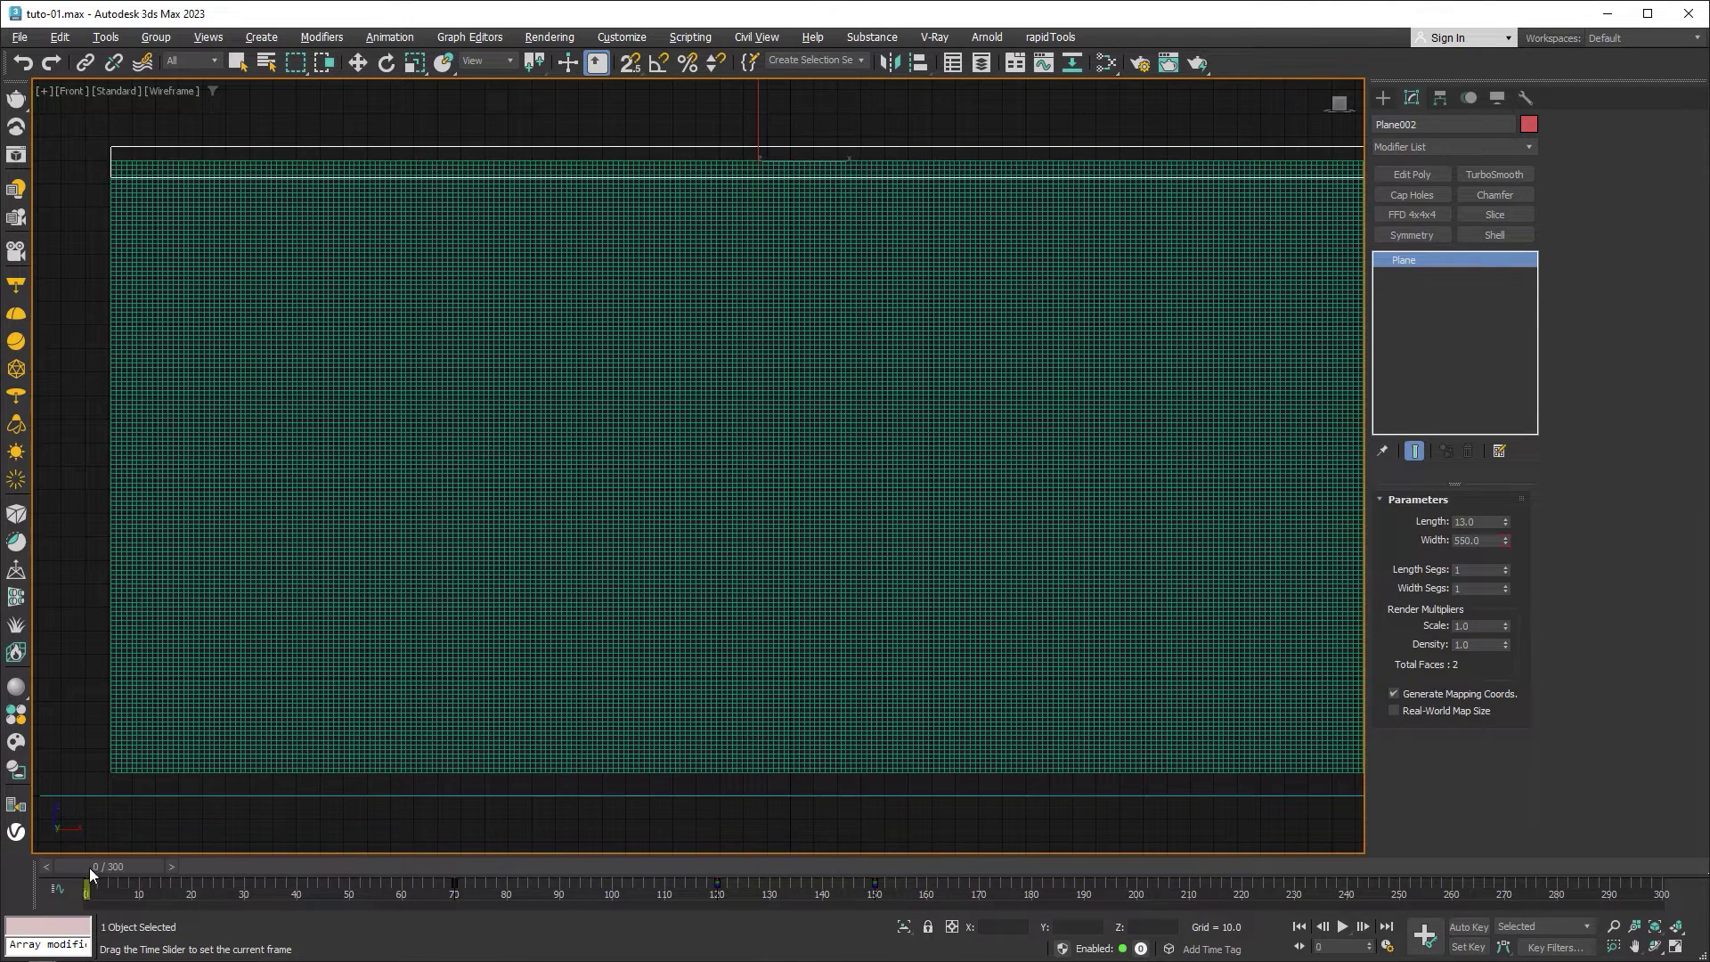
pyautogui.press('w')
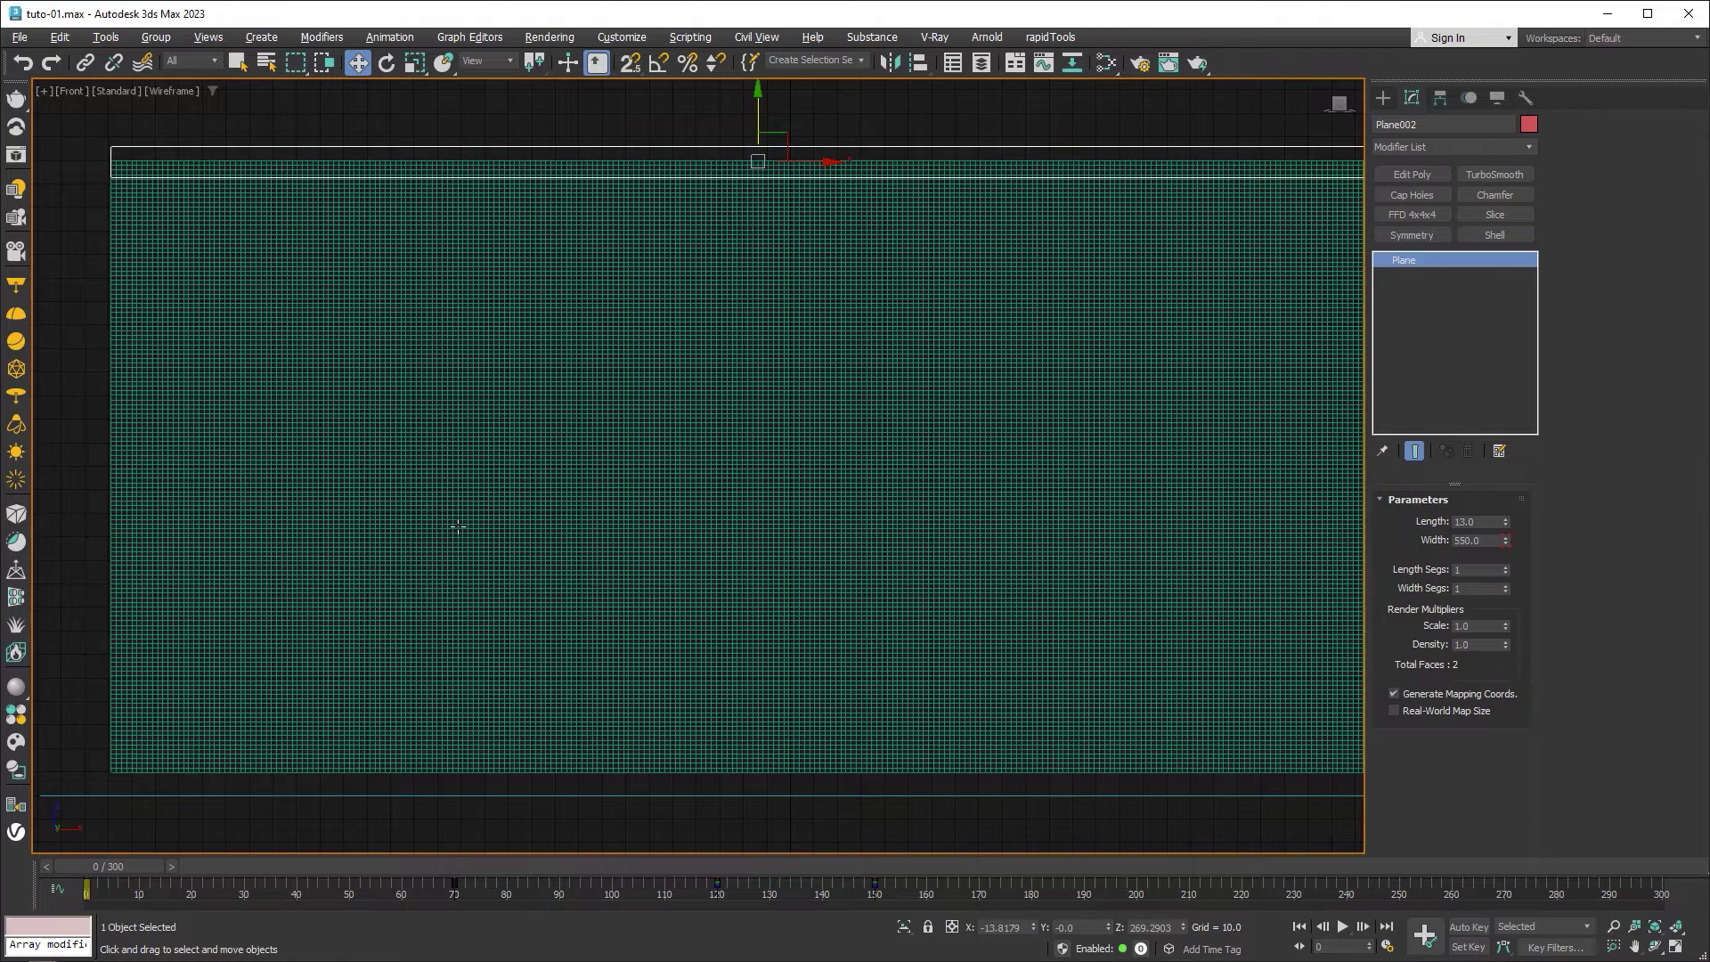
pyautogui.click(457, 529)
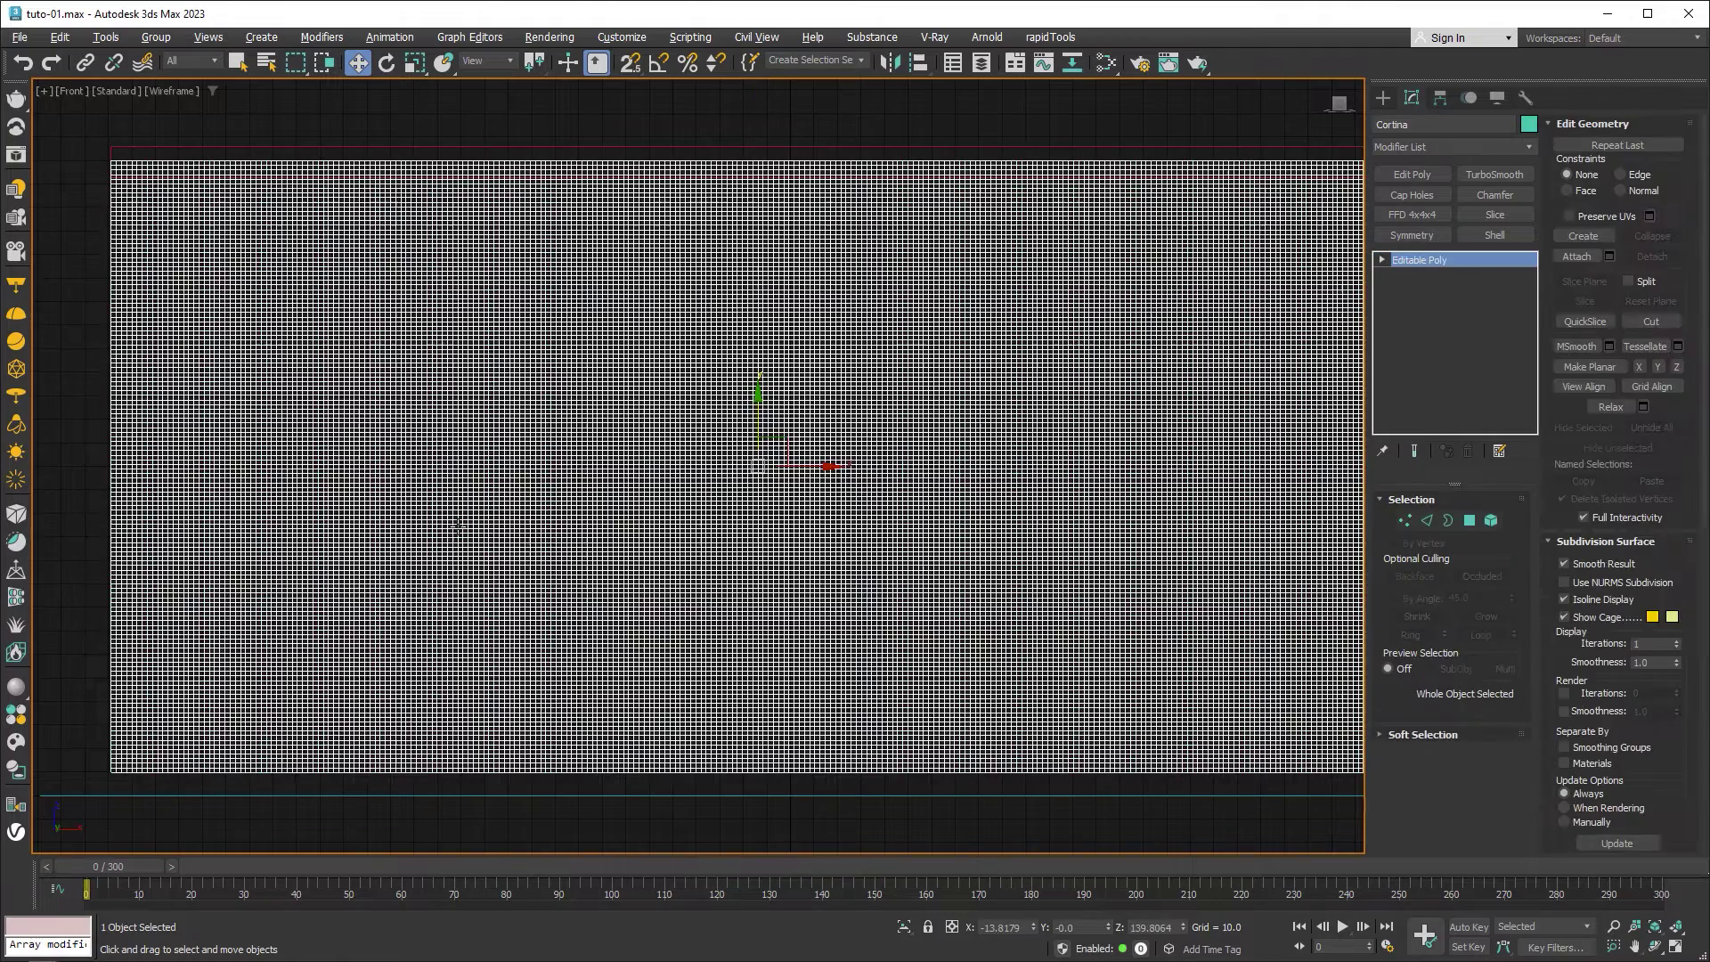
# Add a Cloth modifier to Cortina and set it as Cloth with the Spandex preset
pyautogui.click(1529, 147)
pyautogui.write('cl')
pyautogui.press('Return')
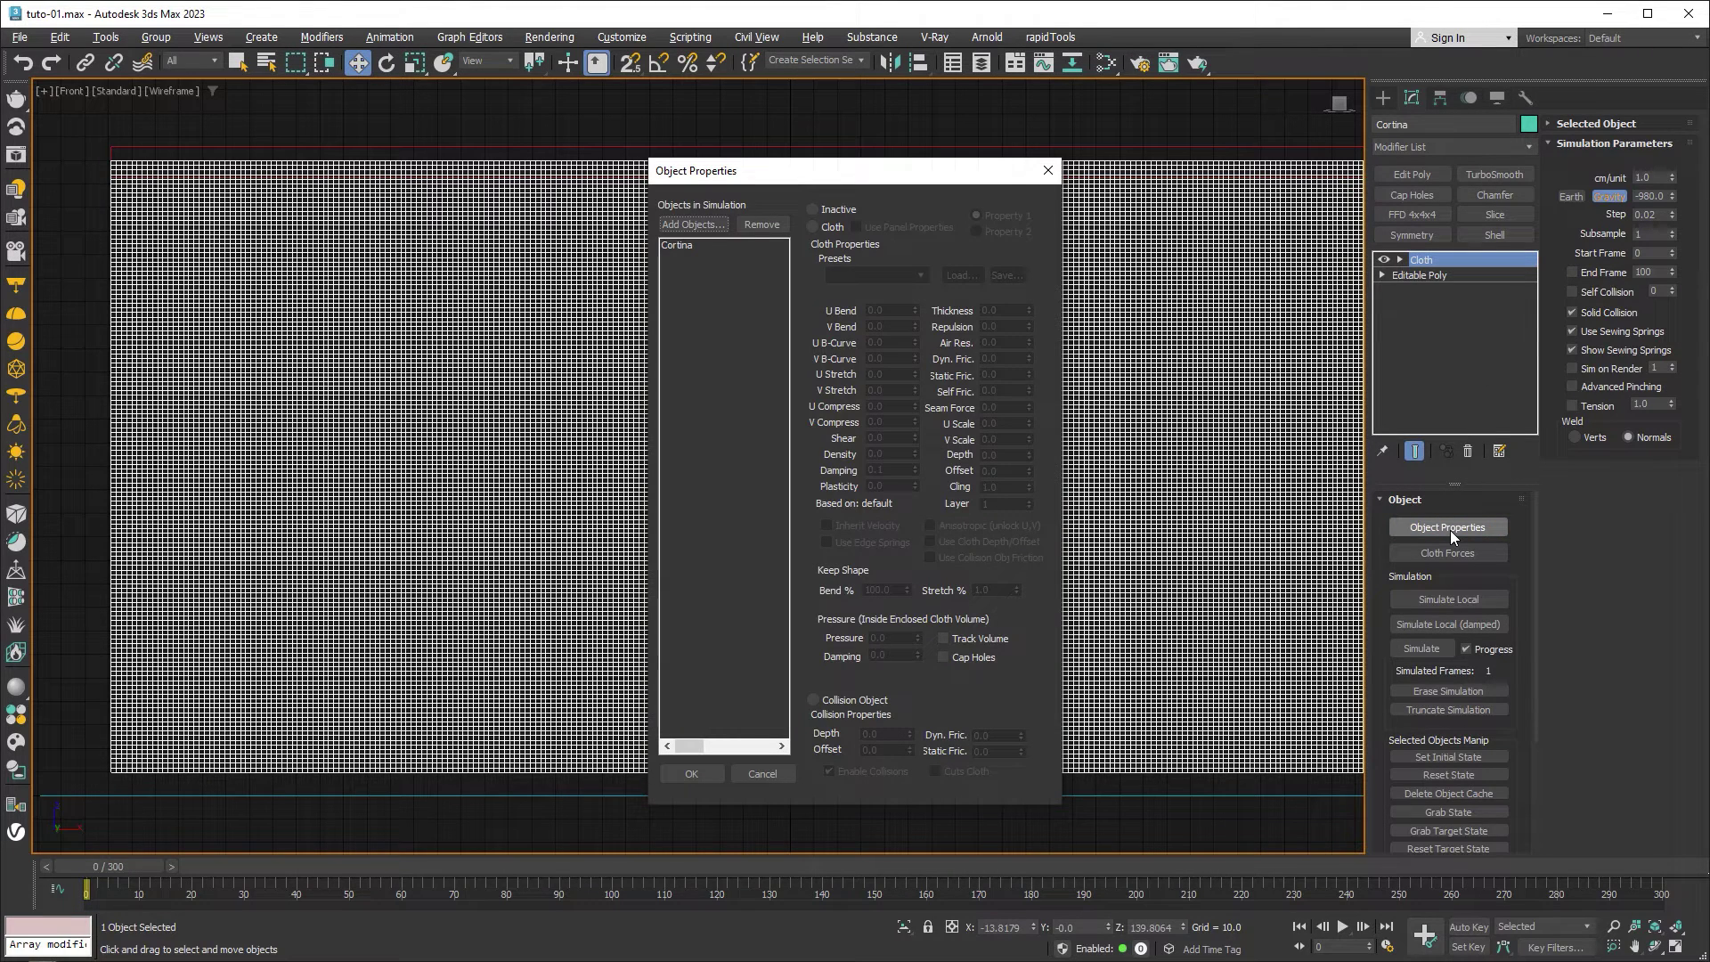
pyautogui.click(684, 245)
pyautogui.click(814, 227)
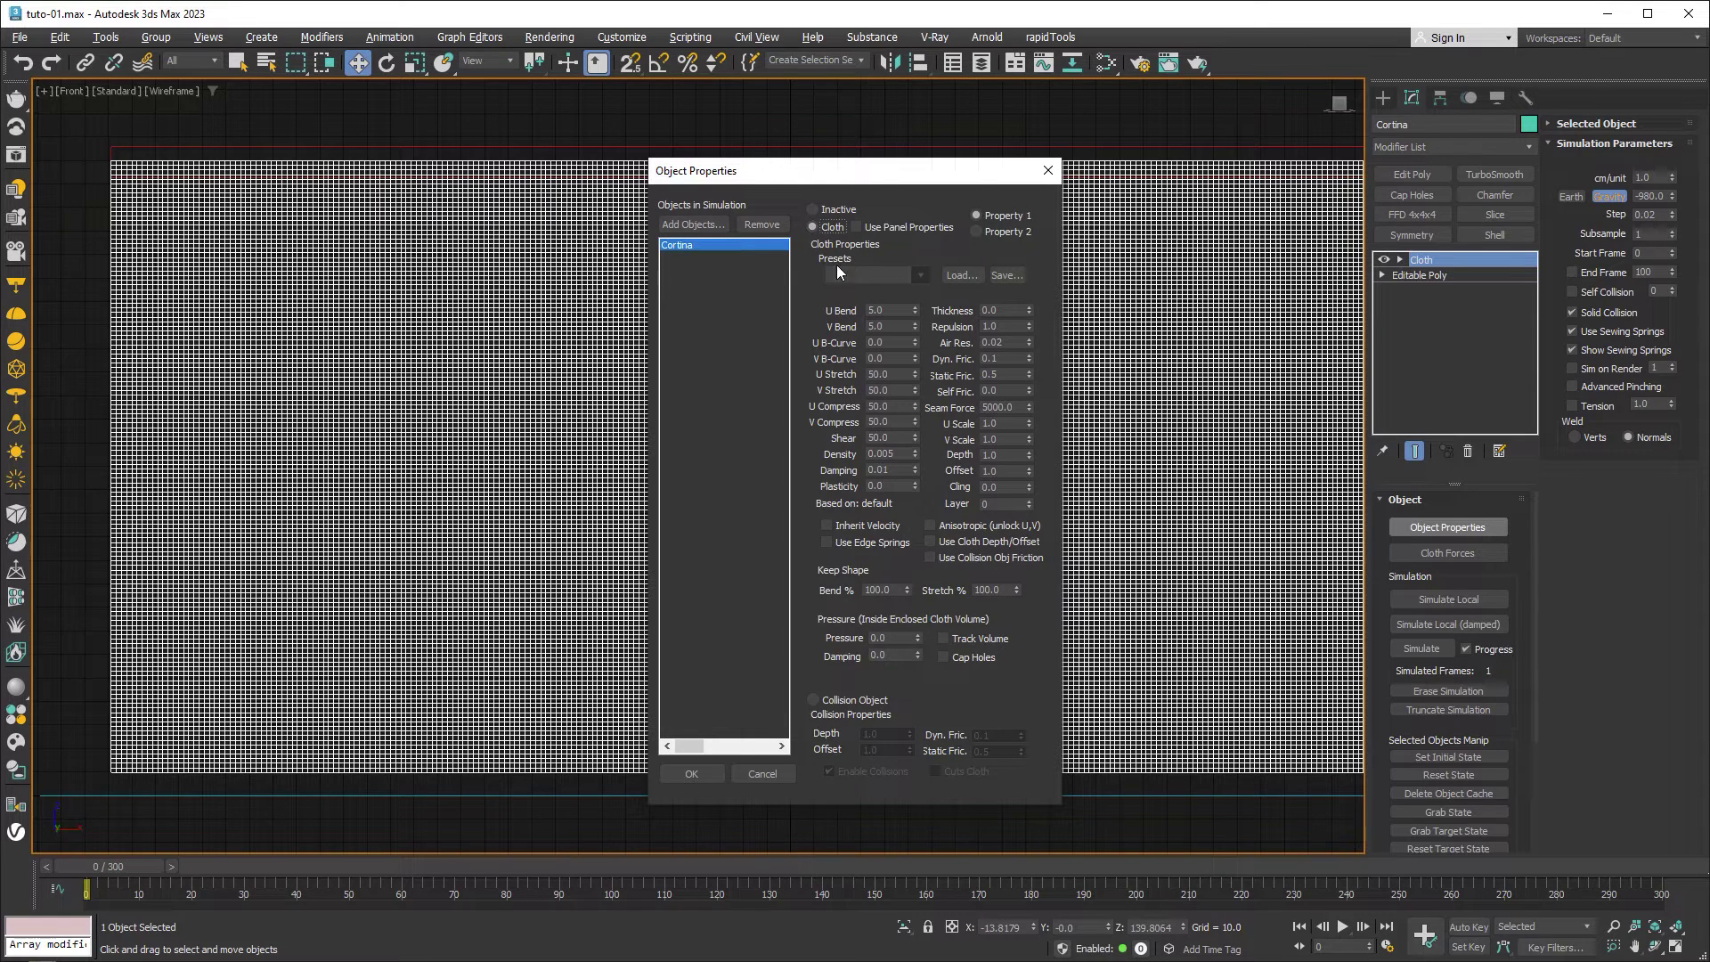
pyautogui.click(908, 278)
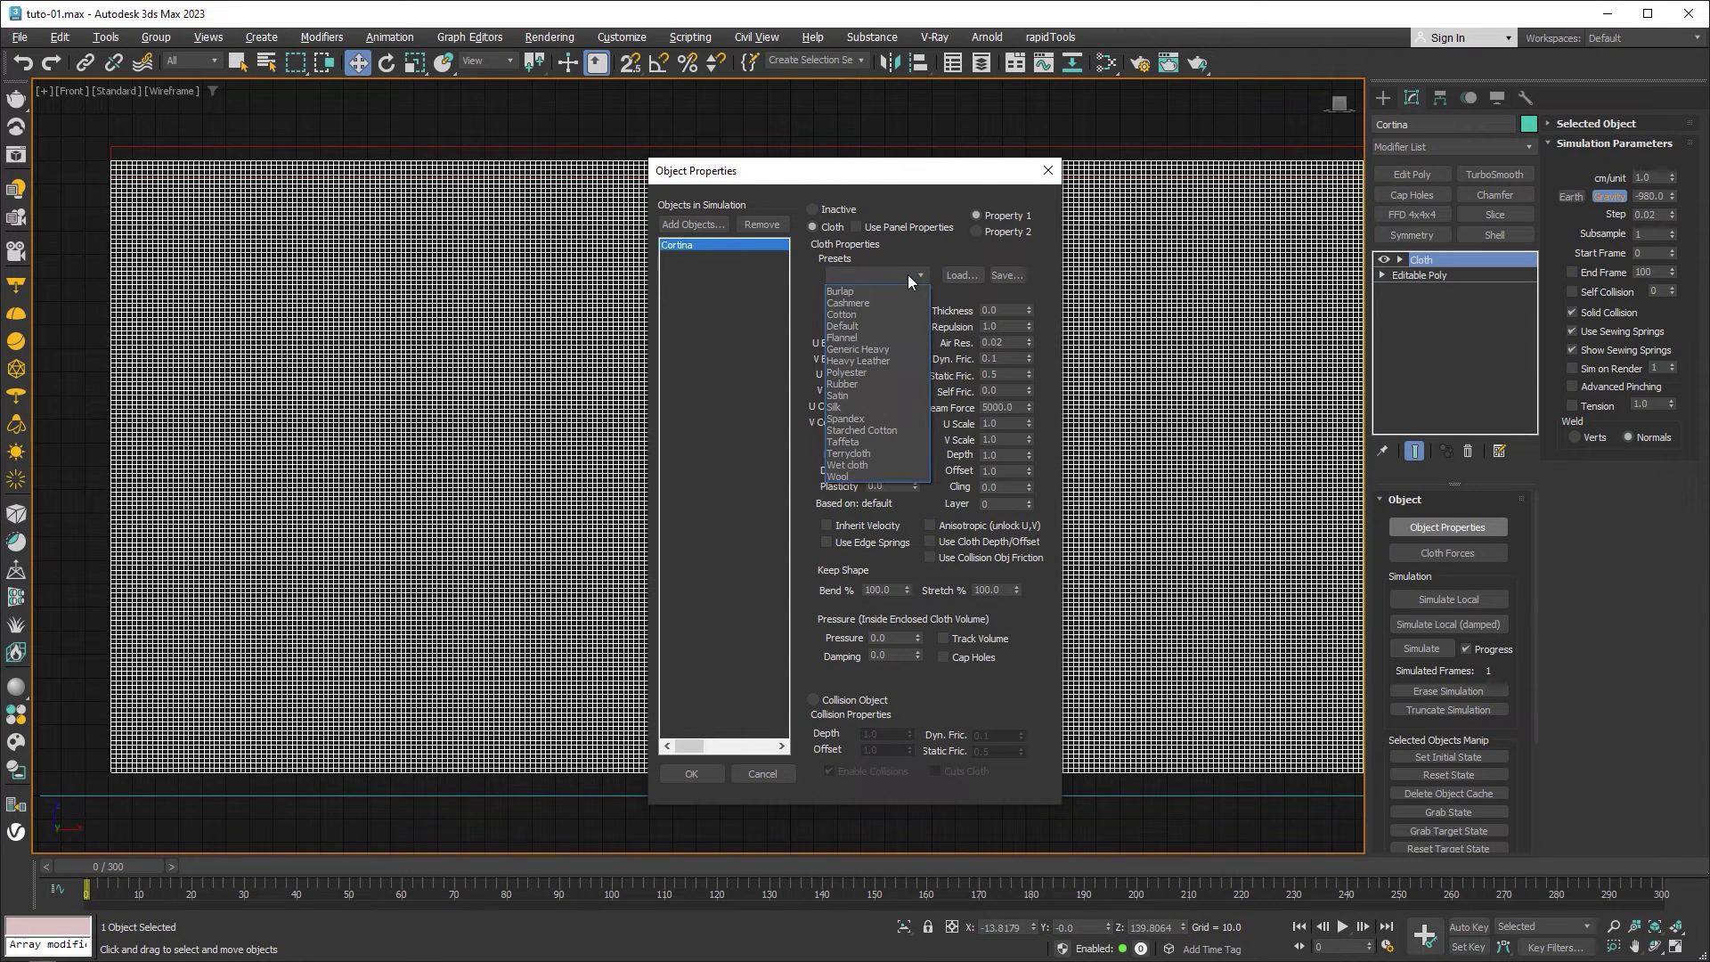
pyautogui.click(867, 419)
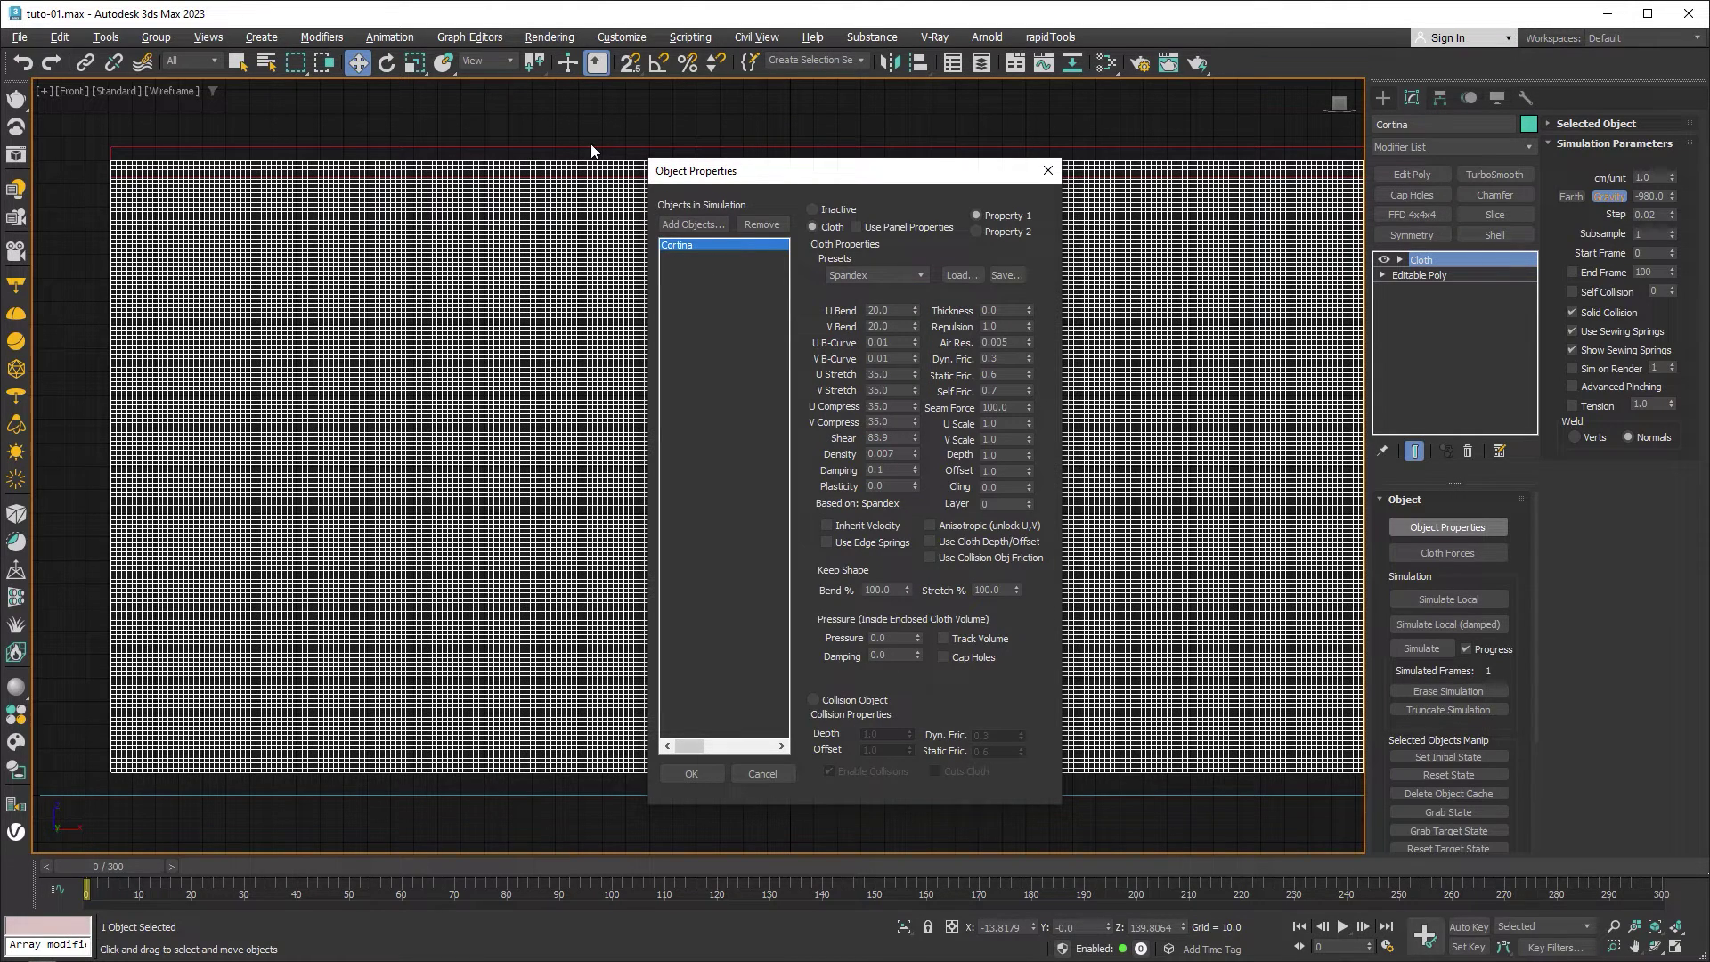
# Add Plane002 and Plane003 to the simulation as Collision Objects
pyautogui.click(693, 224)
pyautogui.click(91, 125)
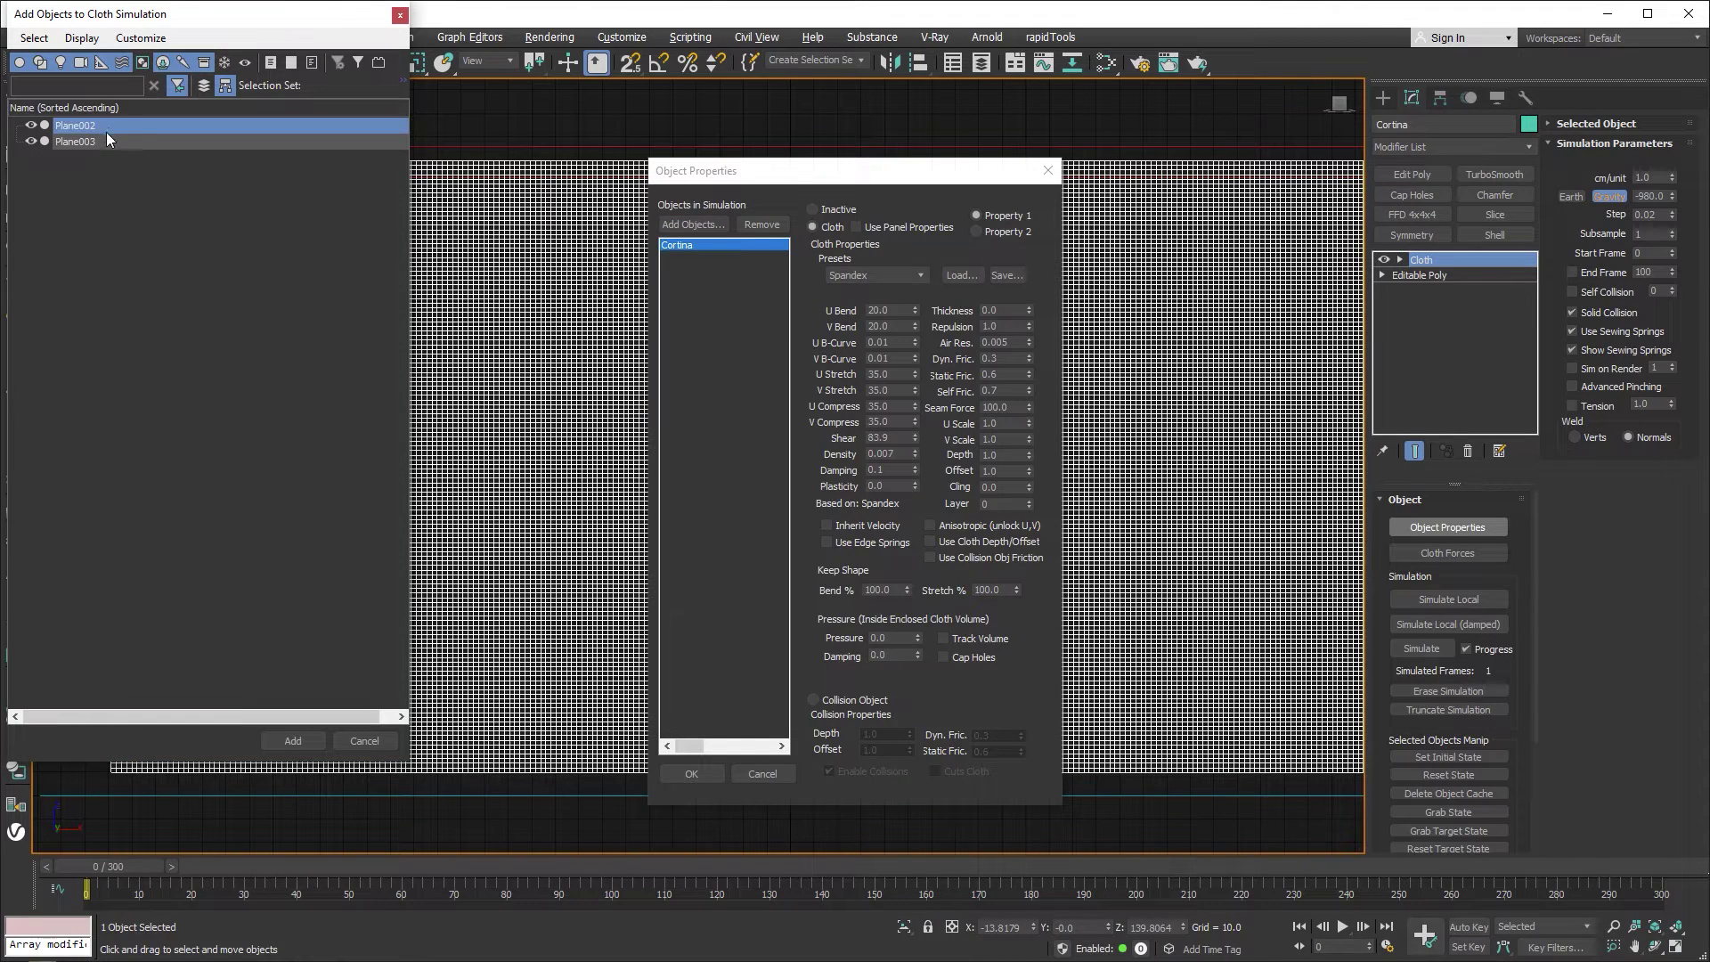
pyautogui.keyDown('ctrl'); pyautogui.click(99, 142); pyautogui.keyUp('ctrl')
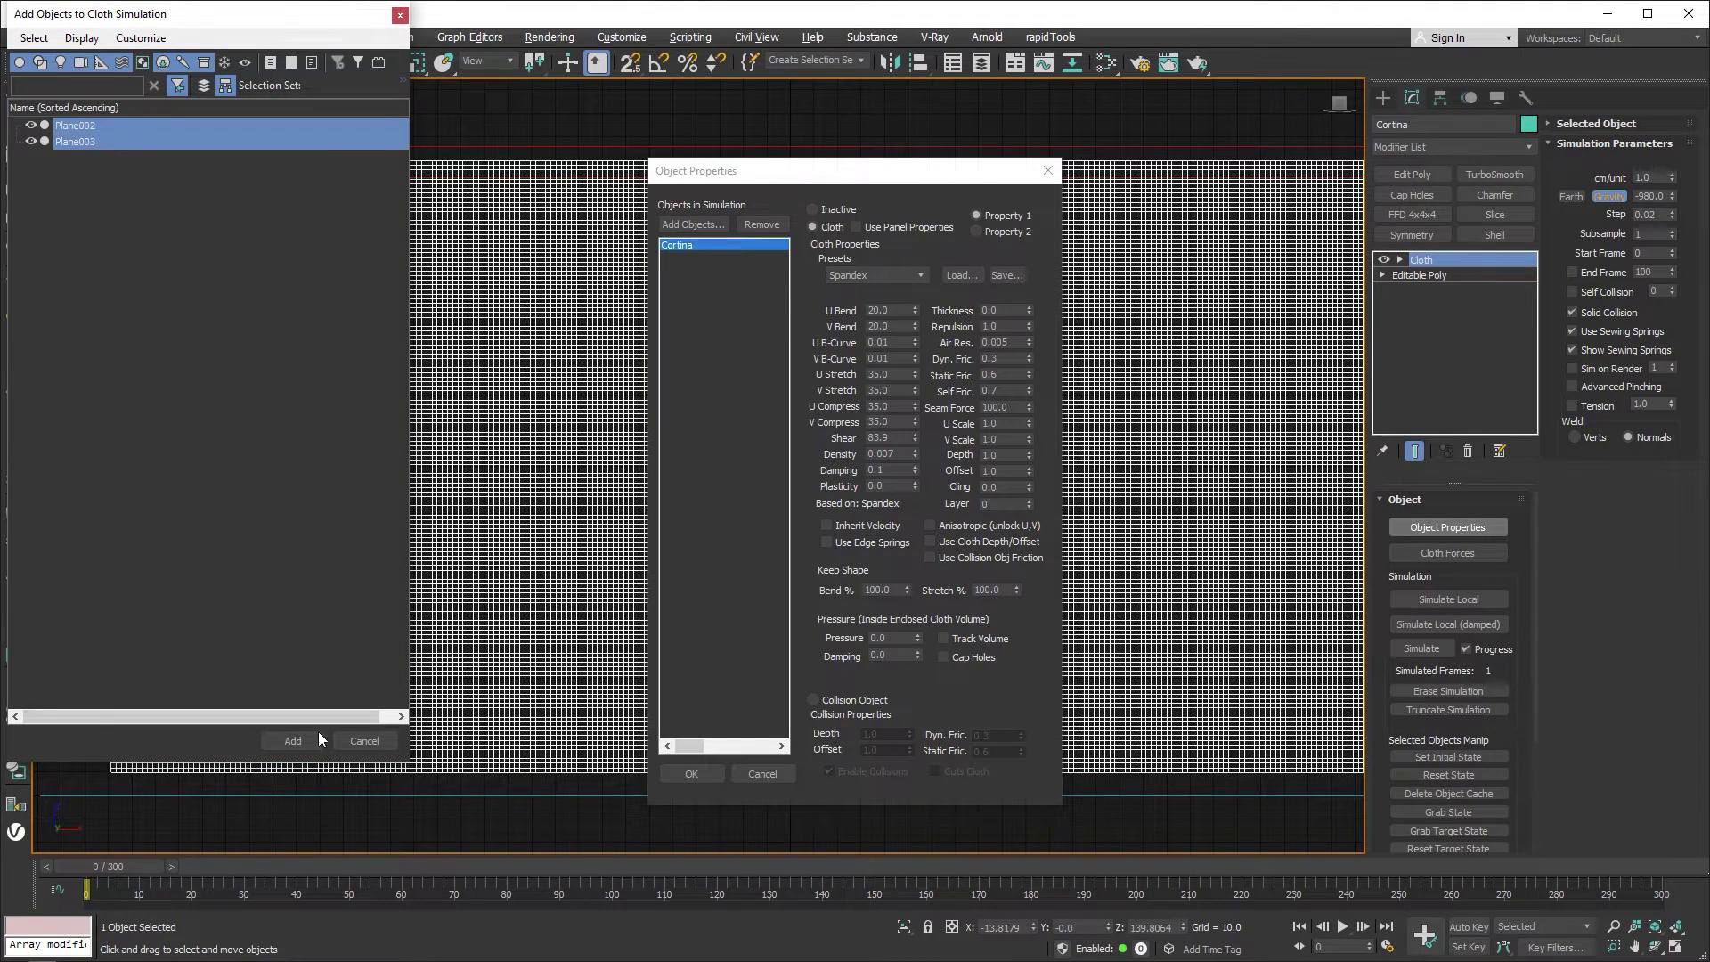
pyautogui.click(293, 741)
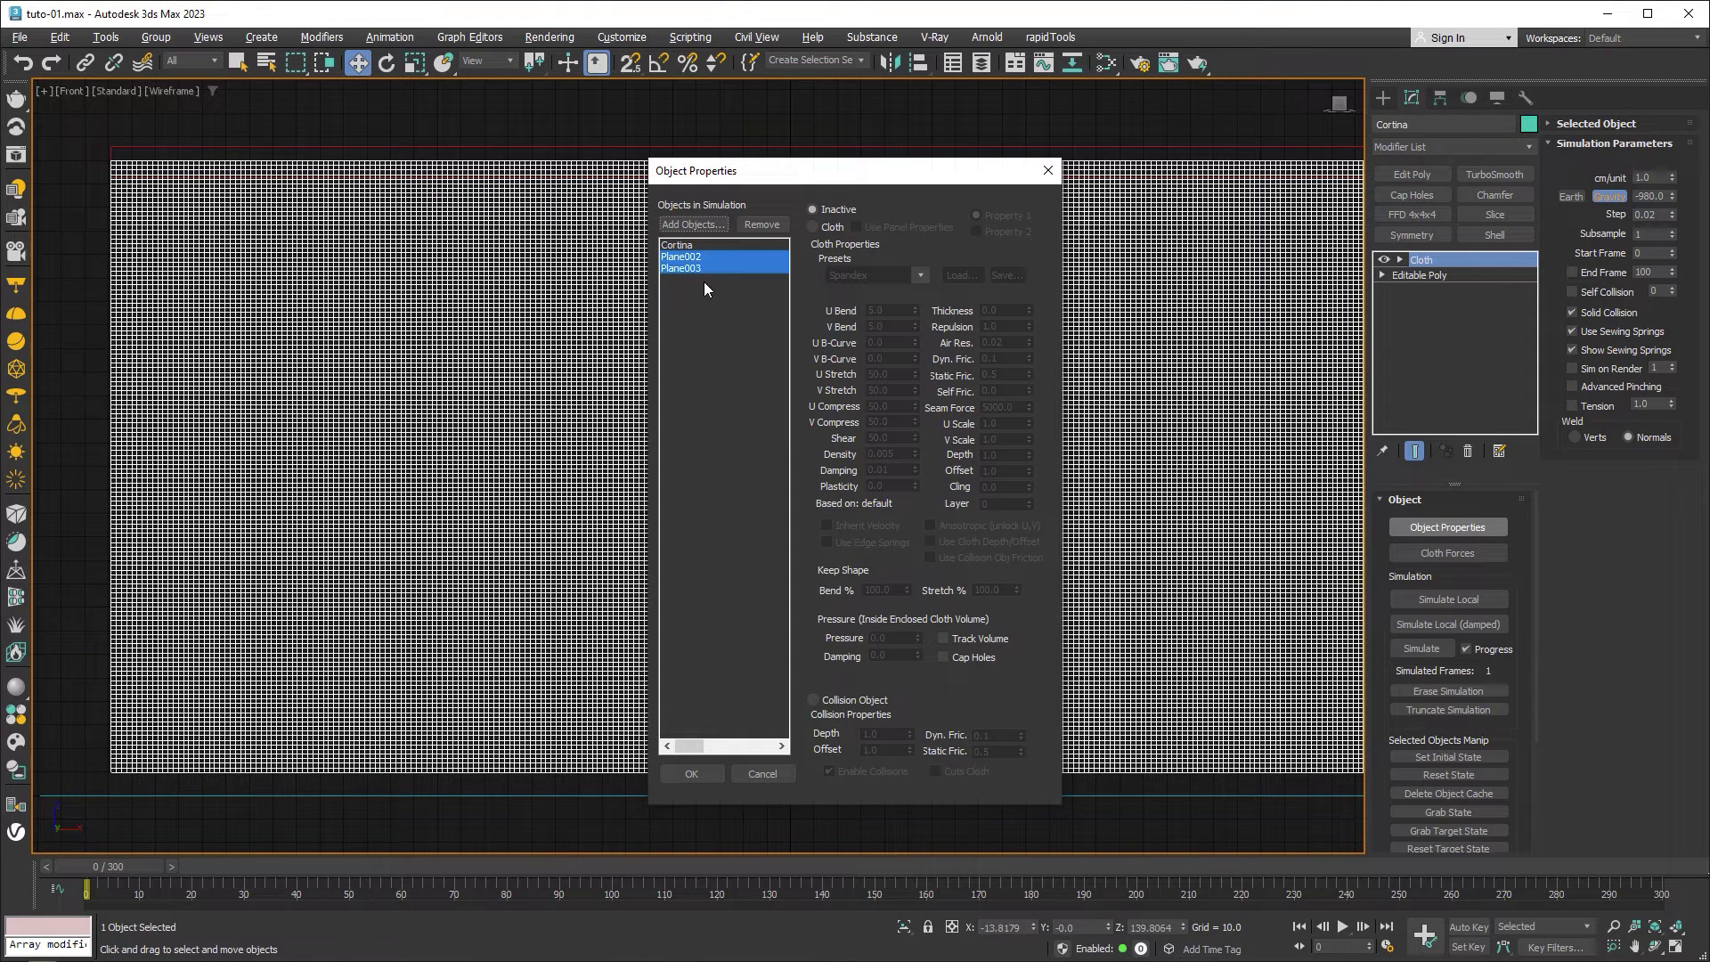
pyautogui.click(814, 701)
pyautogui.click(691, 774)
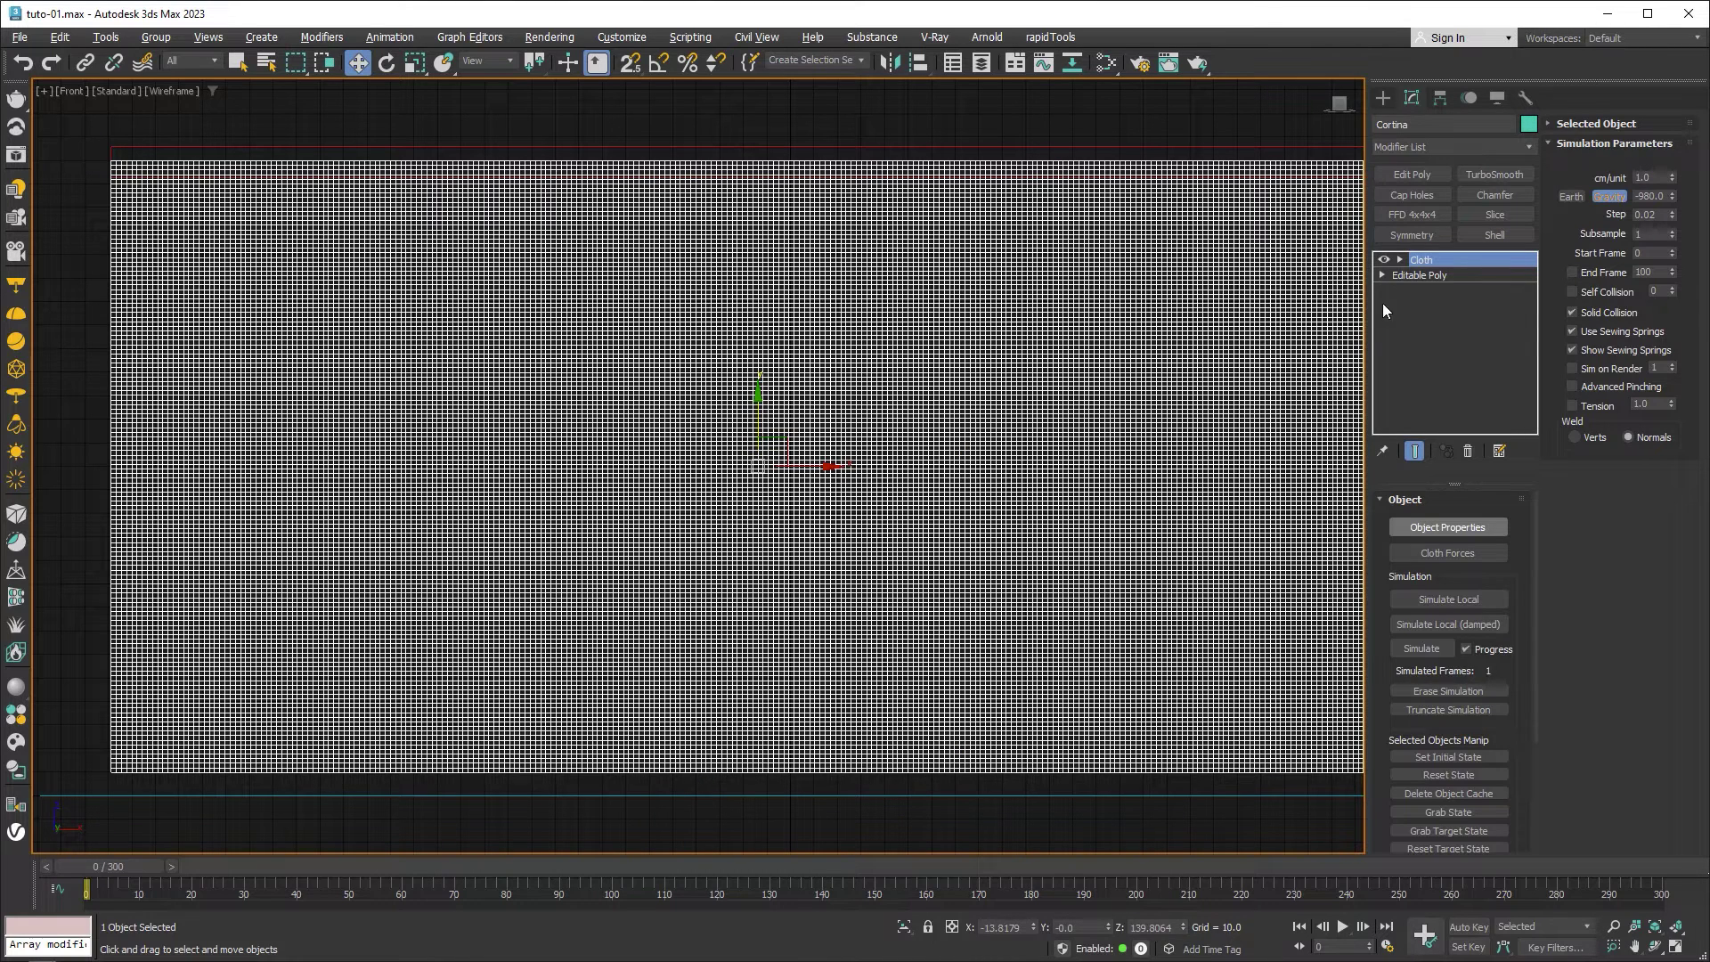
pyautogui.click(1399, 260)
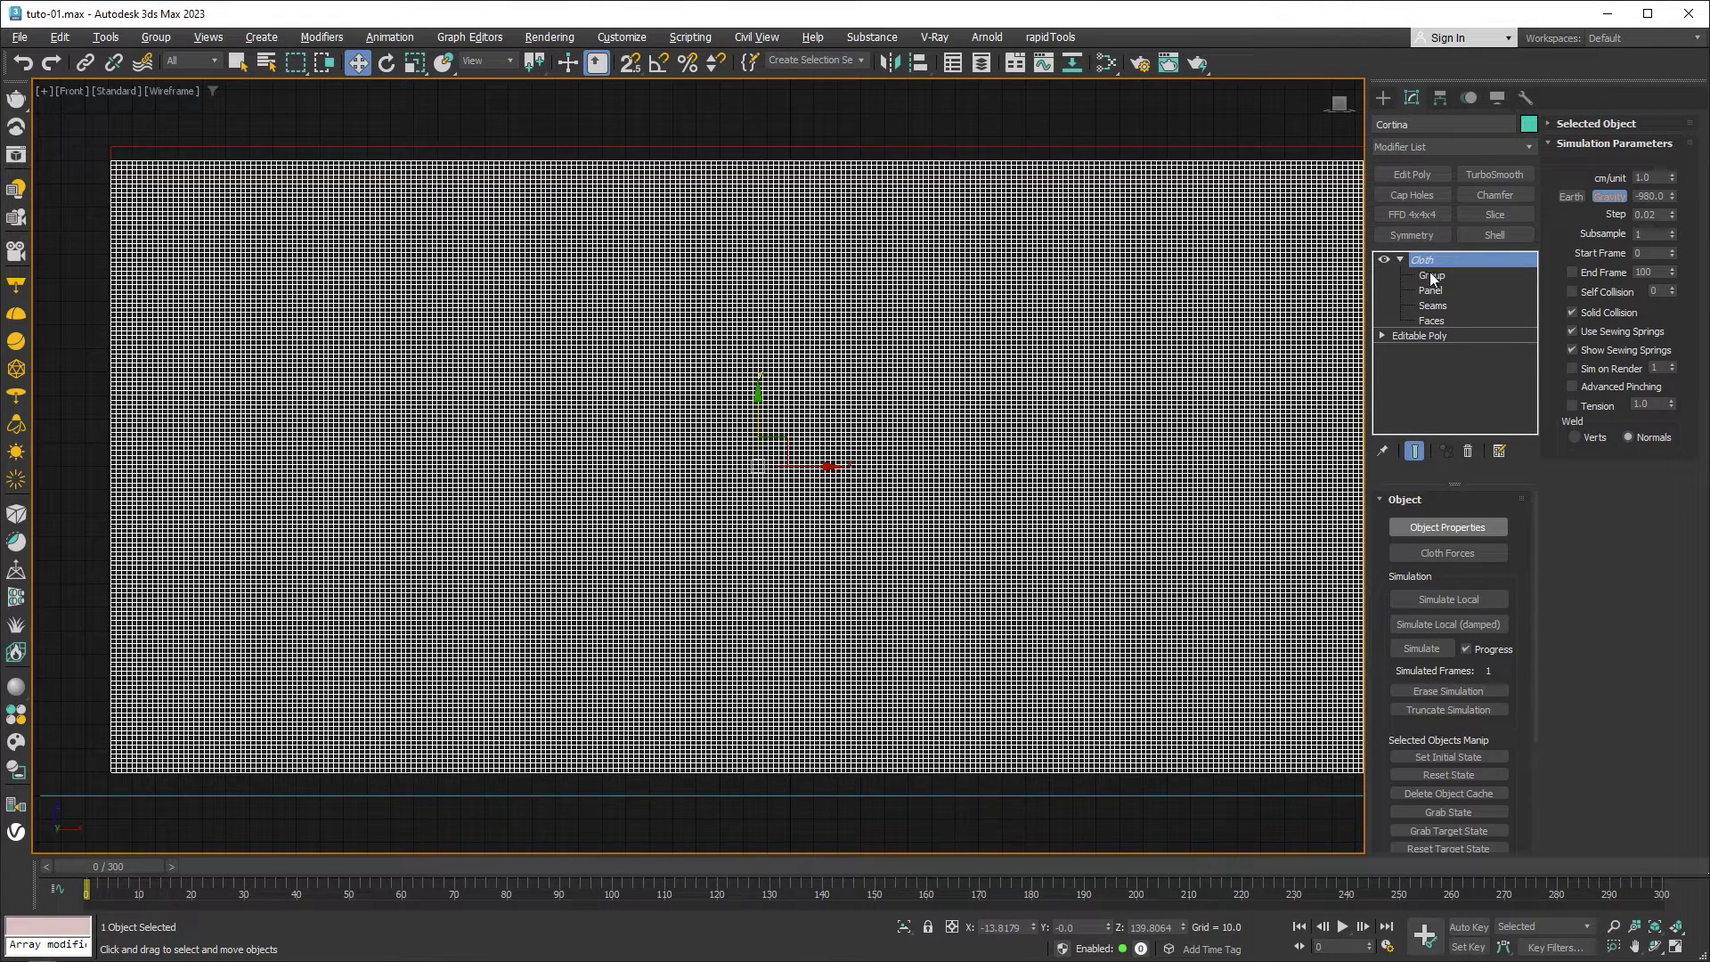
# In the Group sub-level, select the cloth's entire top row of vertices
pyautogui.click(1435, 276)
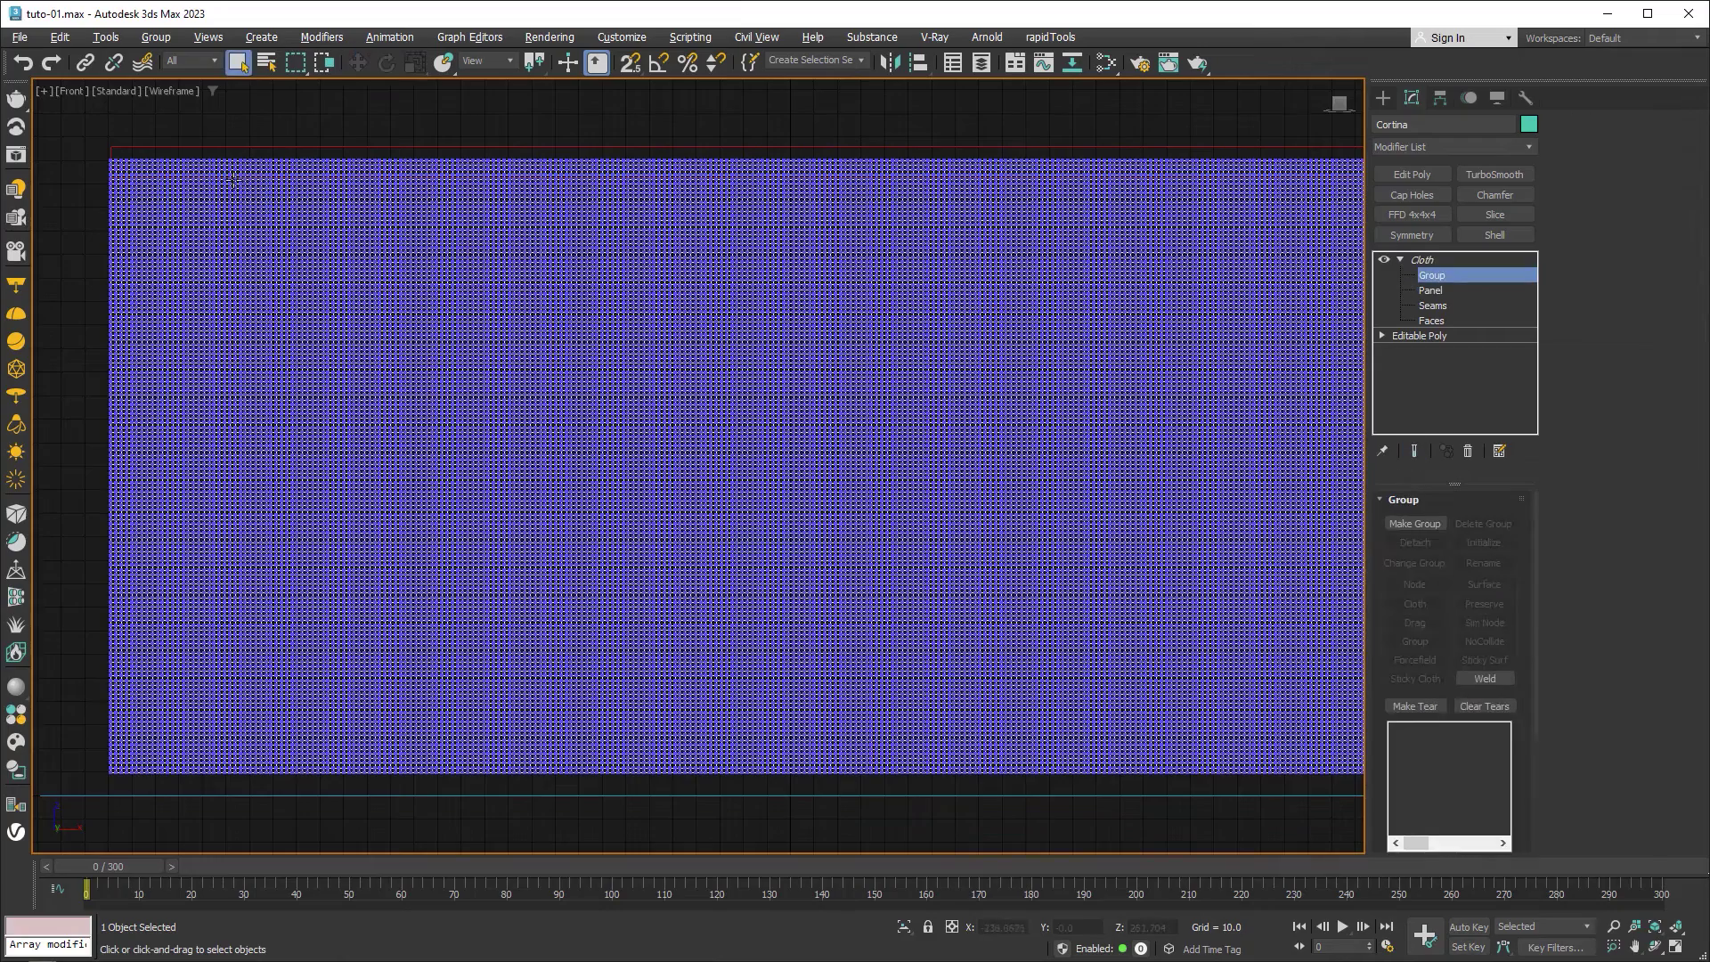
pyautogui.moveTo(235, 185); pyautogui.dragTo(382, 314, button='middle')
pyautogui.scroll(3, 299, 294)
pyautogui.scroll(2, 299, 294)
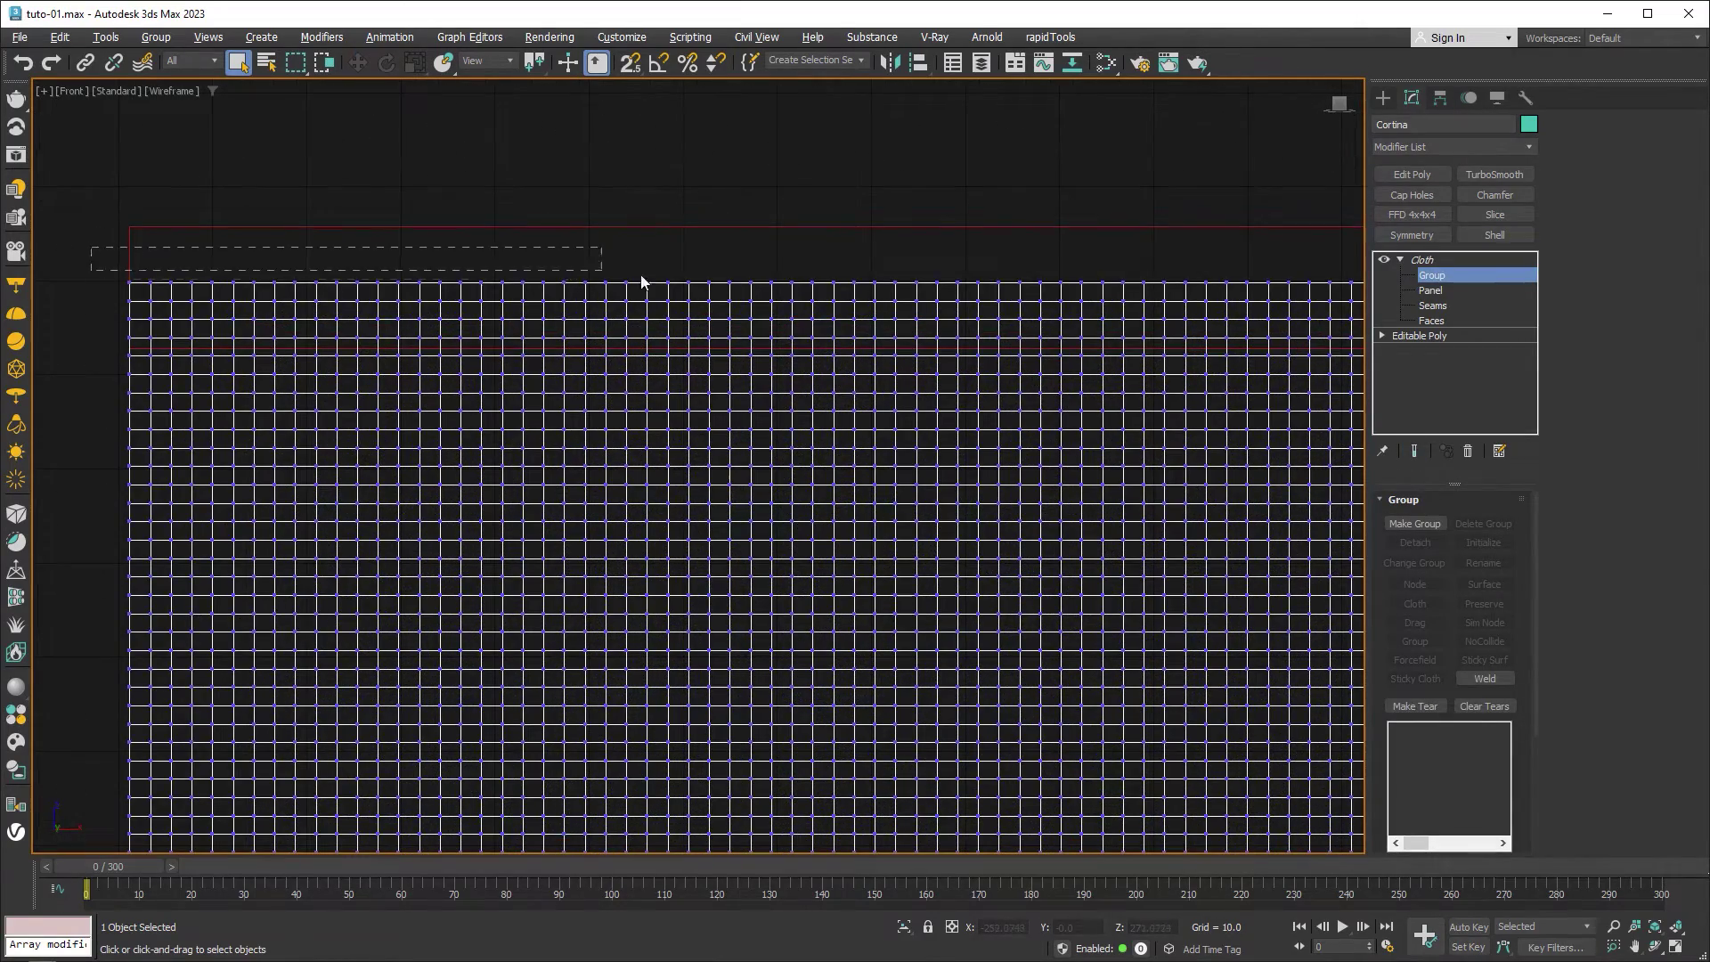
pyautogui.moveTo(641, 282); pyautogui.dragTo(1199, 298)
pyautogui.moveTo(1199, 297)
pyautogui.mouseDown(button='middle')
pyautogui.moveTo(874, 324)
pyautogui.moveTo(376, 317)
pyautogui.mouseUp(button='middle')
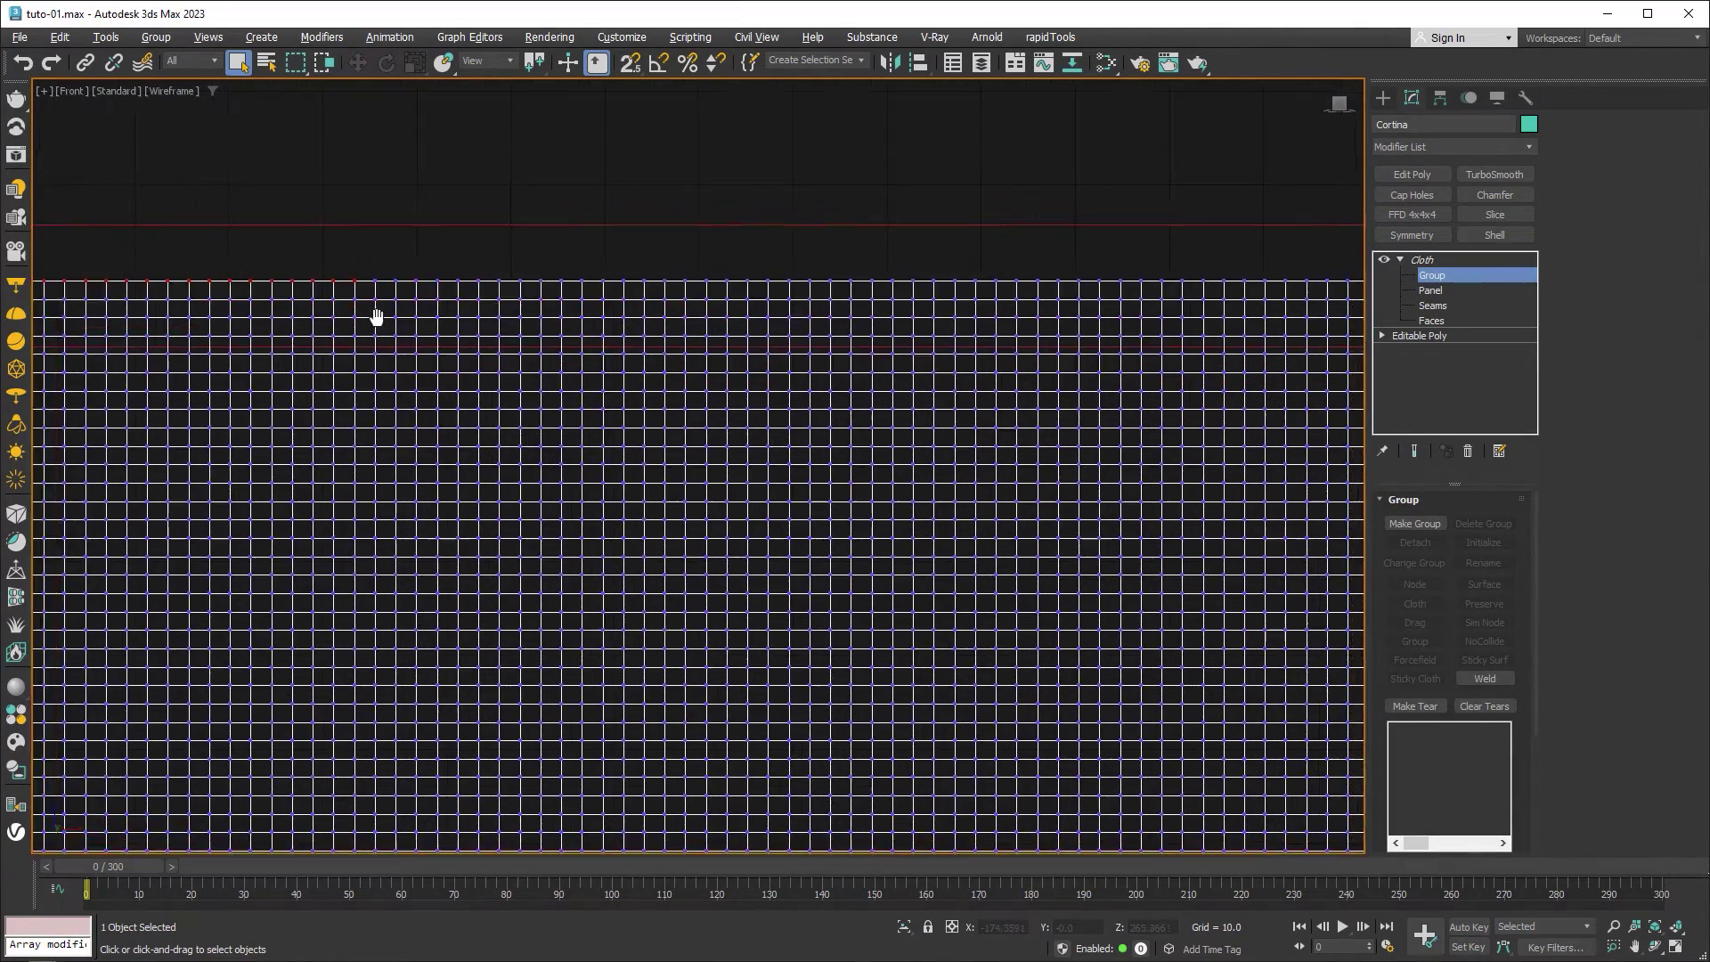
pyautogui.scroll(-1, 347, 271)
pyautogui.moveTo(1179, 301); pyautogui.dragTo(389, 278)
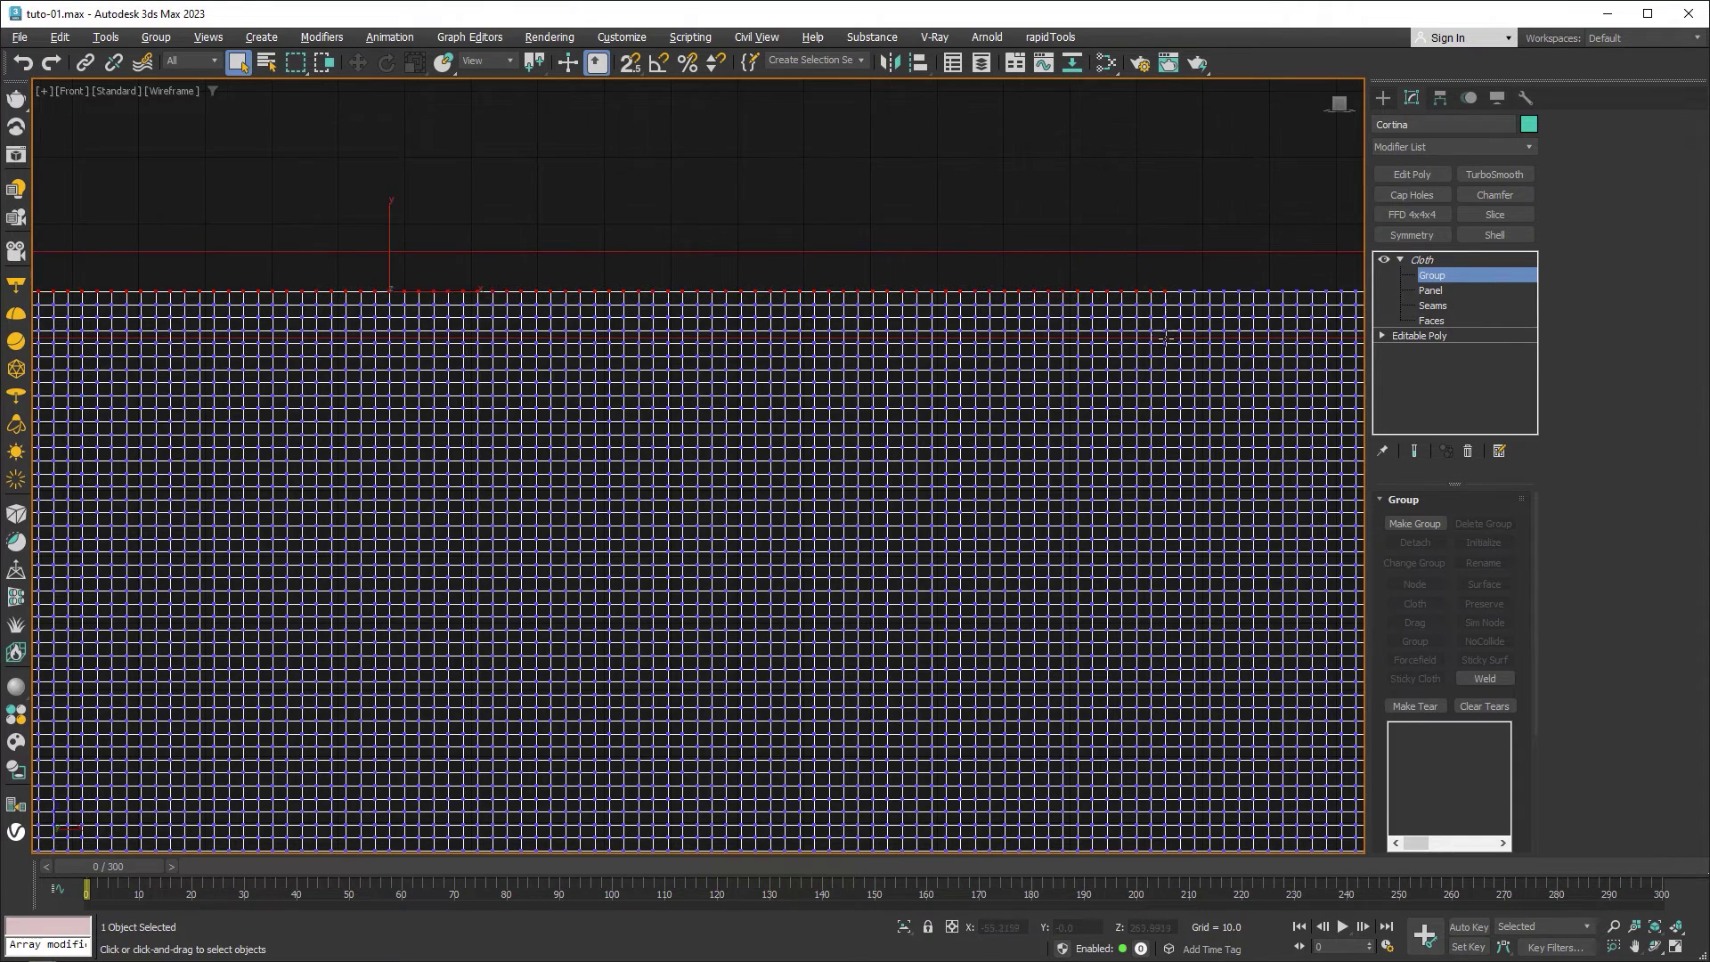
pyautogui.scroll(-1, 553, 332)
pyautogui.scroll(-1, 553, 332)
pyautogui.moveTo(464, 194); pyautogui.dragTo(1126, 283)
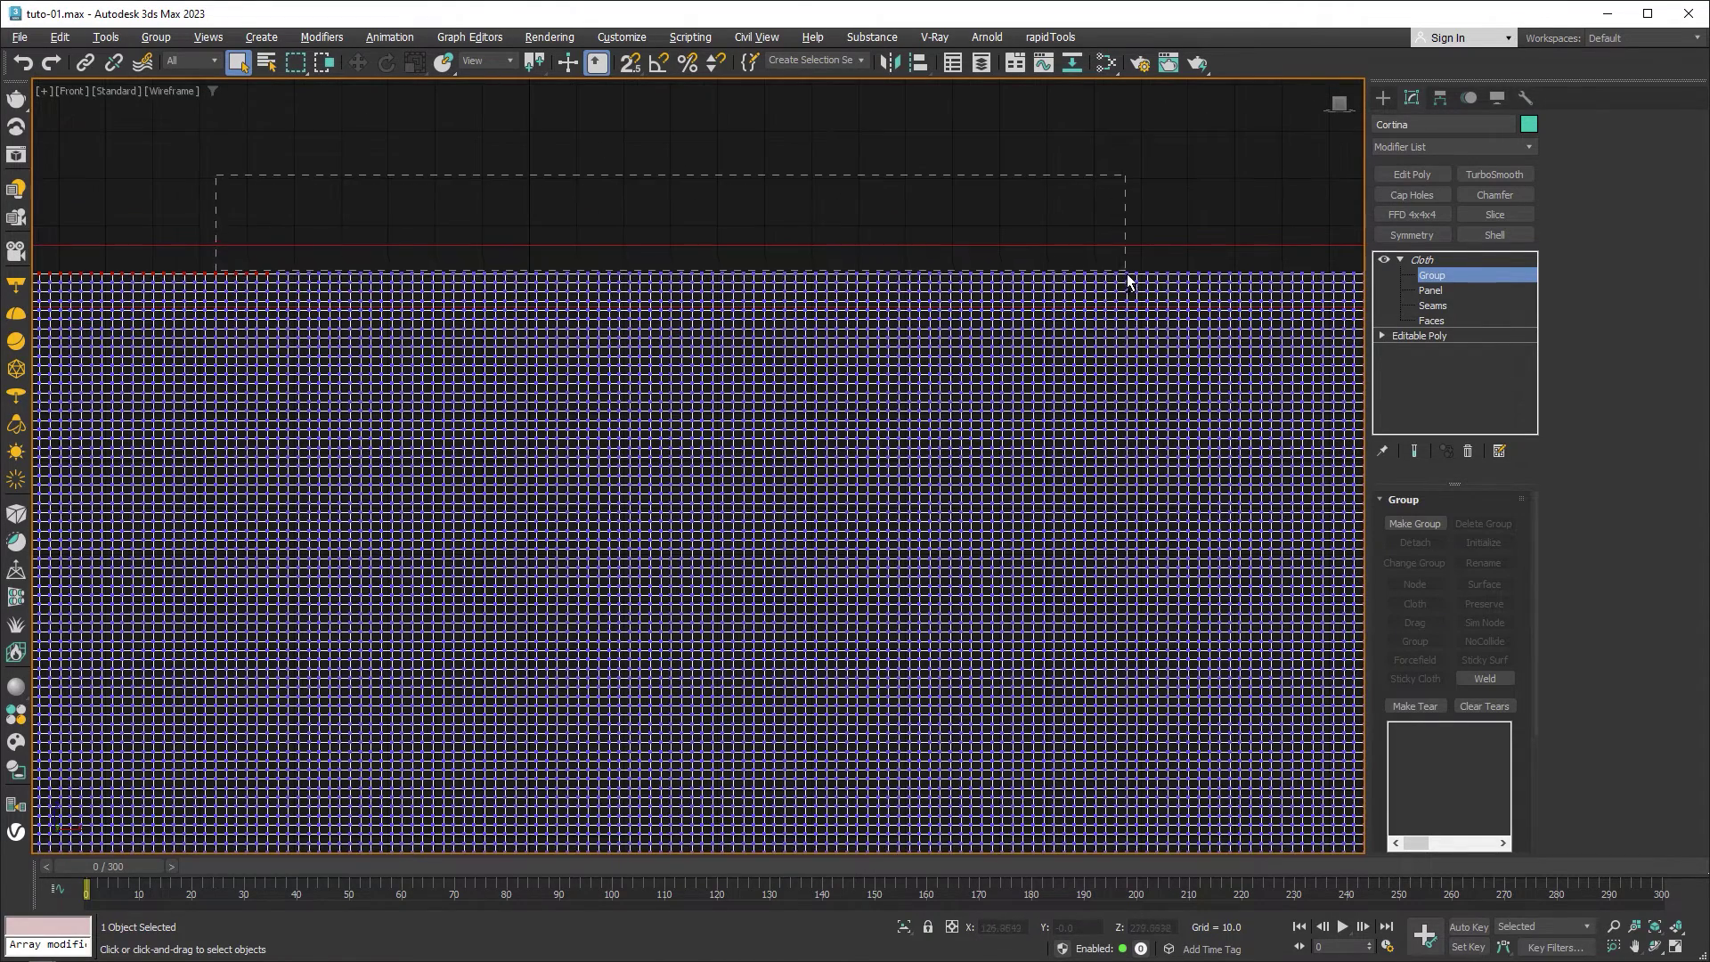
pyautogui.scroll(-1, 753, 362)
pyautogui.scroll(-1, 753, 362)
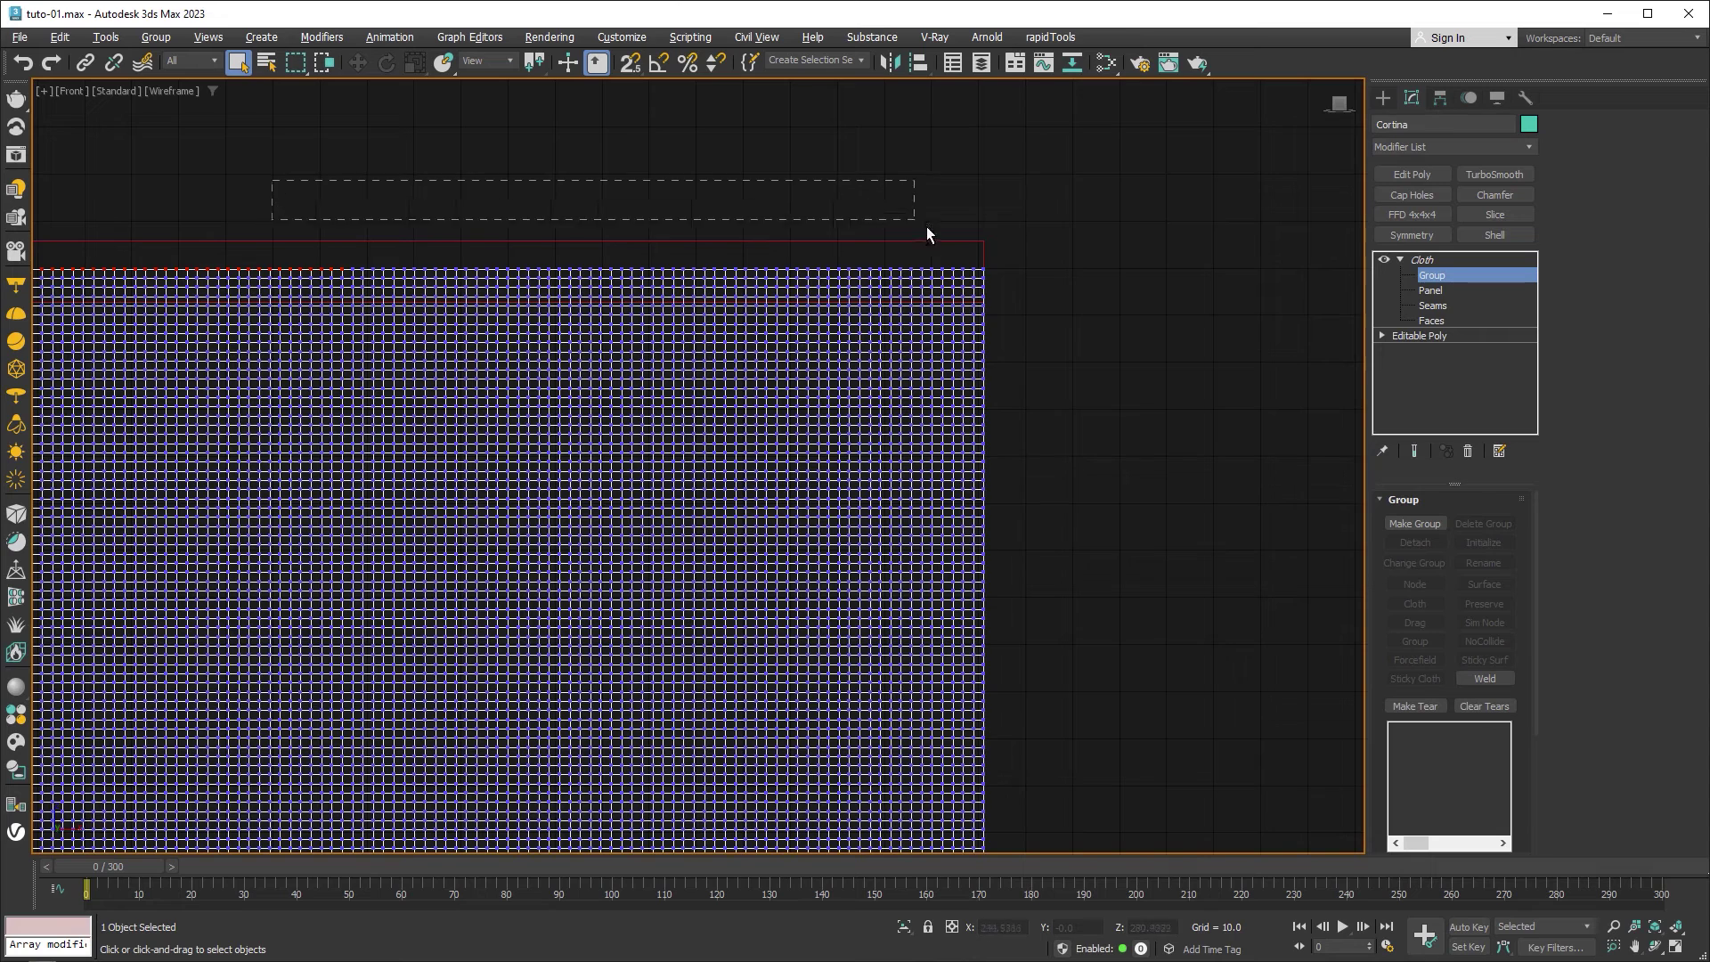
pyautogui.moveTo(927, 234); pyautogui.dragTo(1004, 275)
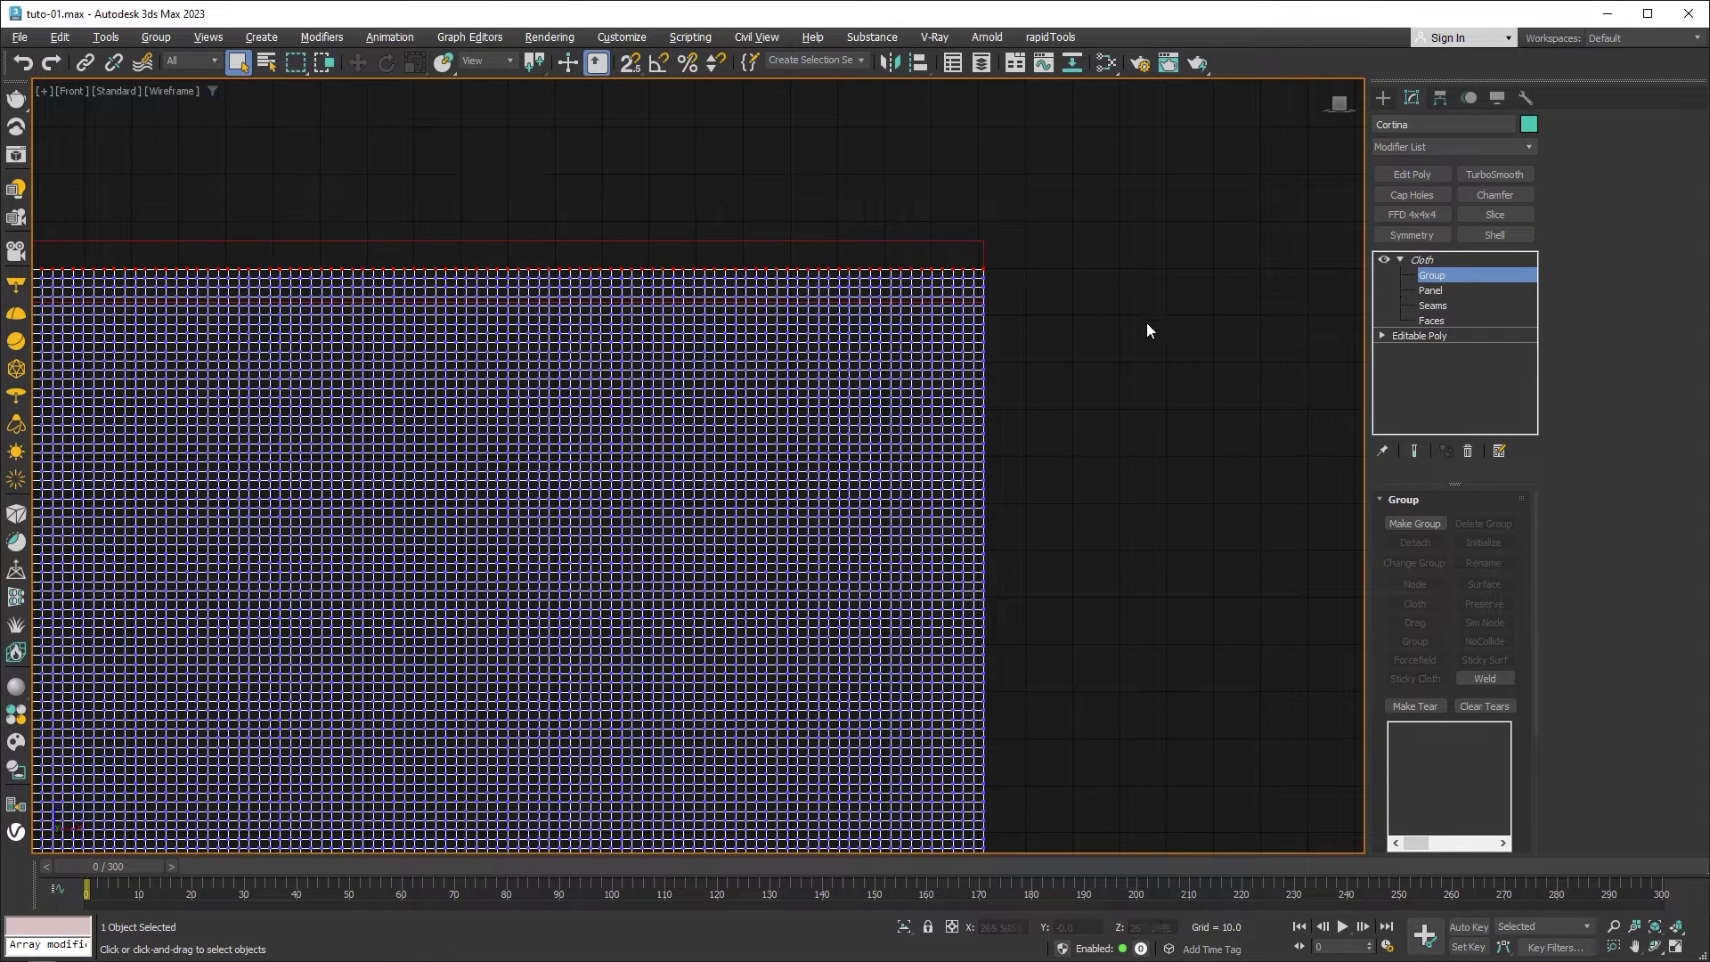
# Make the selection Group001 and attach it as a surface constraint to Plane002
pyautogui.click(1419, 524)
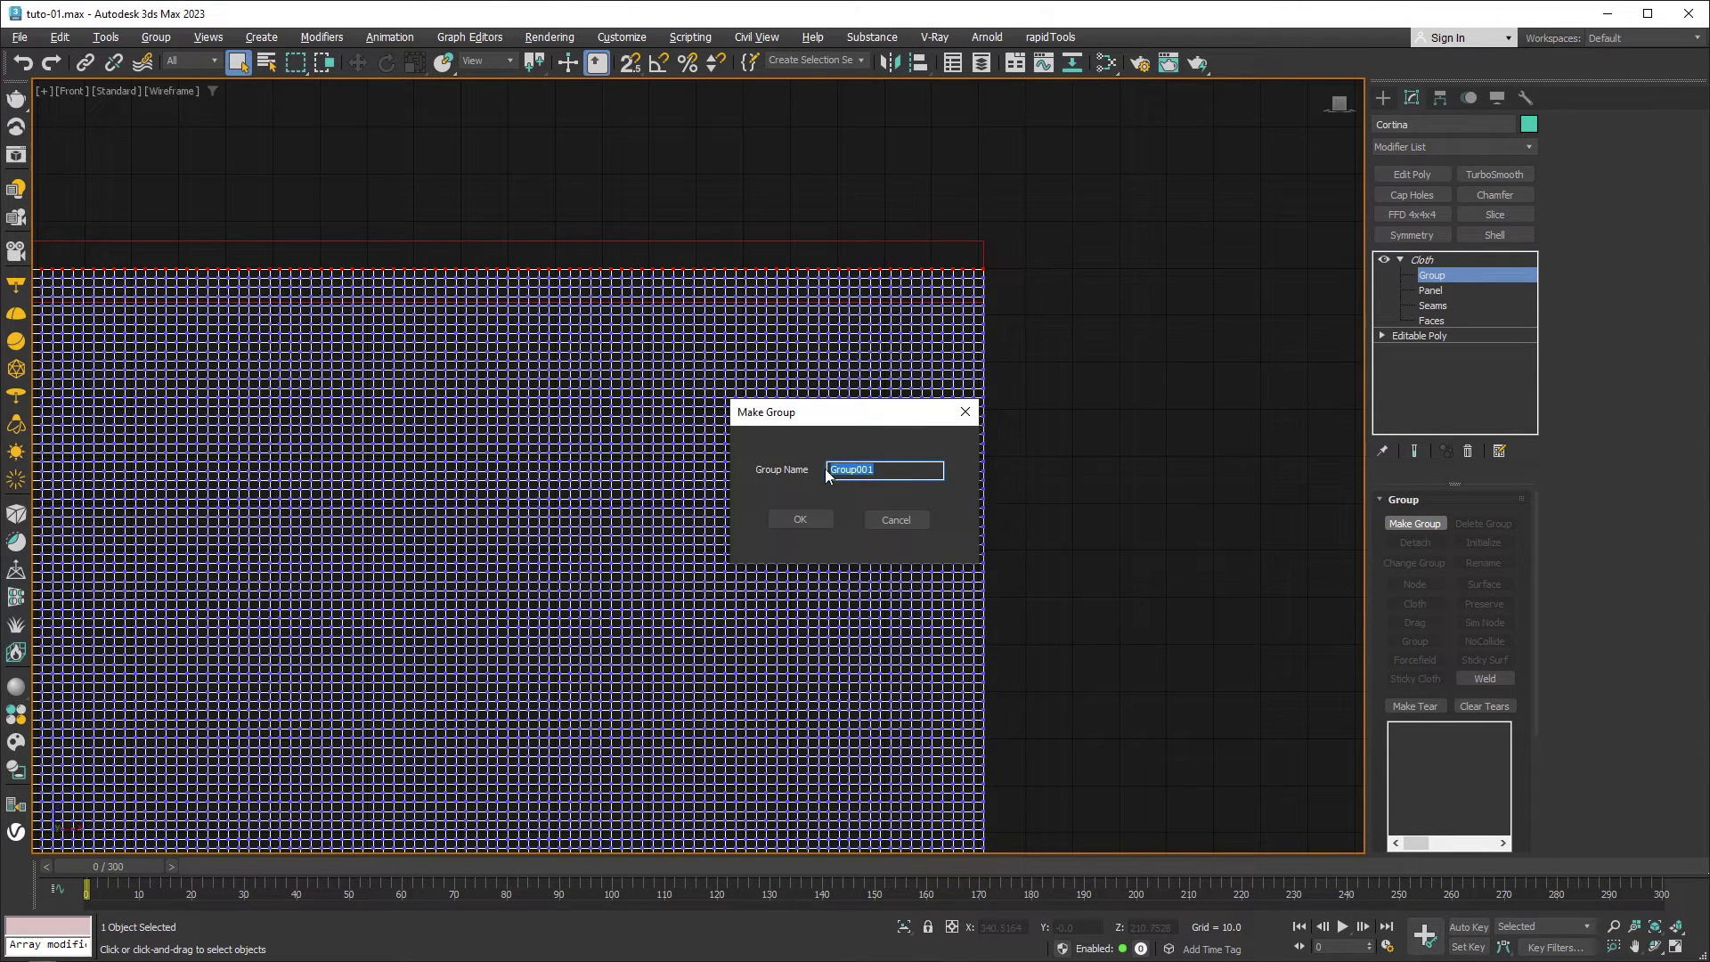
pyautogui.click(803, 520)
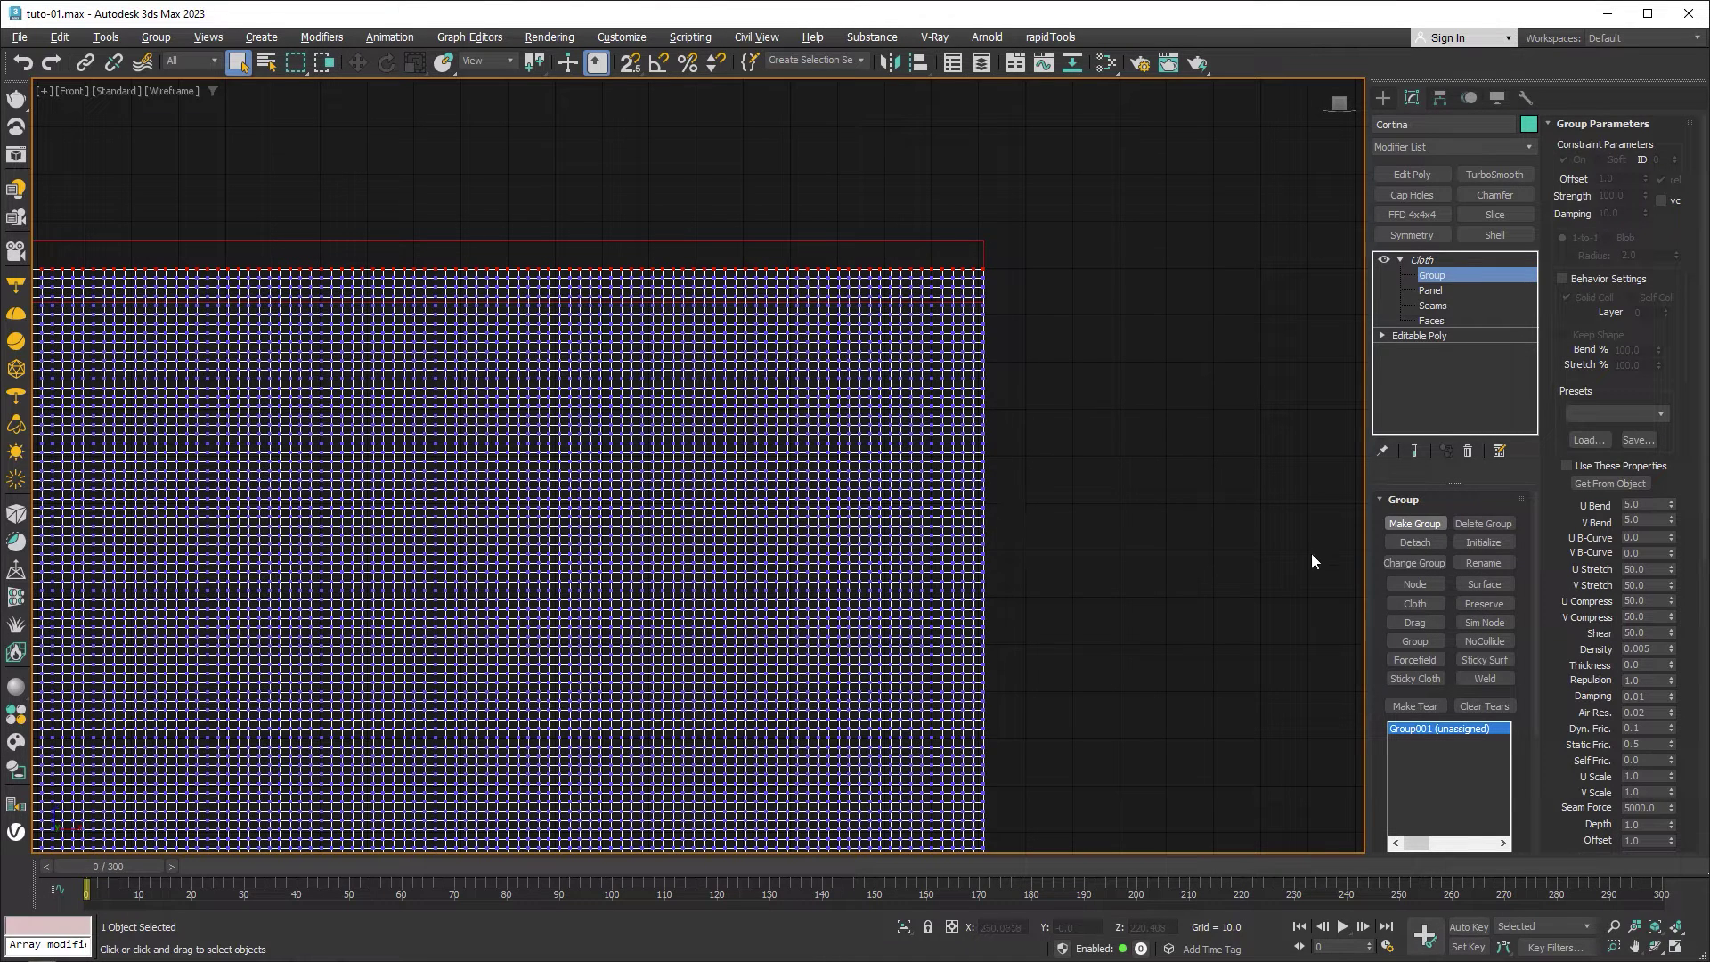
pyautogui.click(1487, 584)
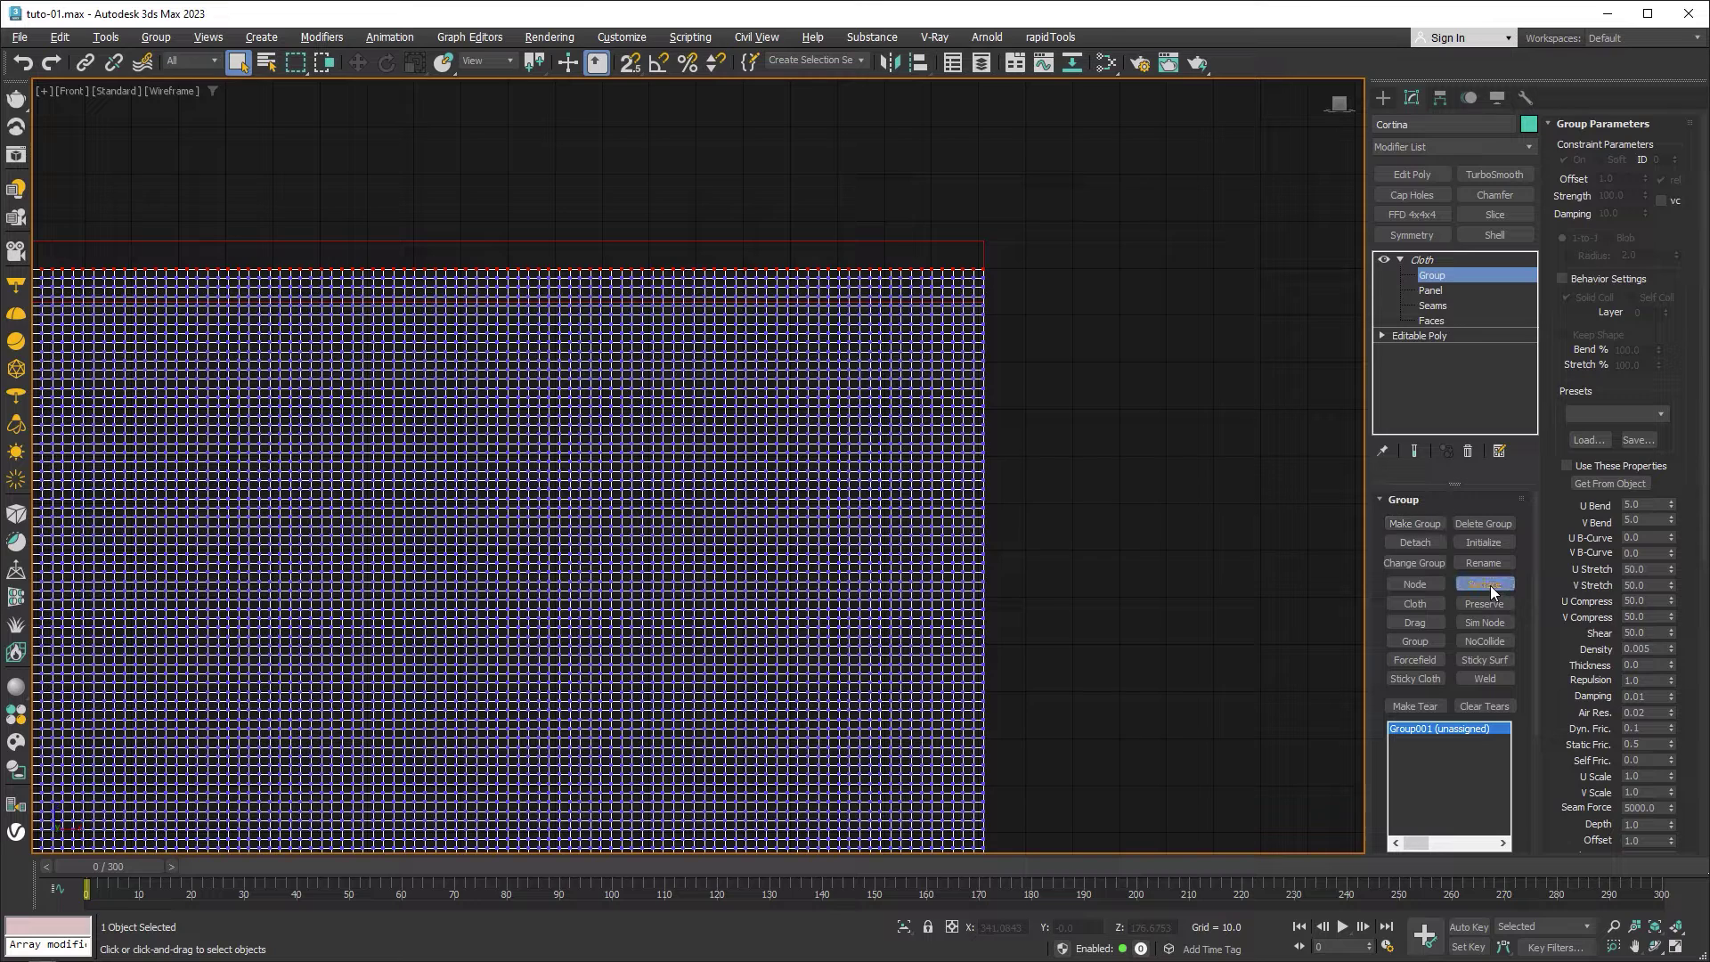
pyautogui.click(983, 245)
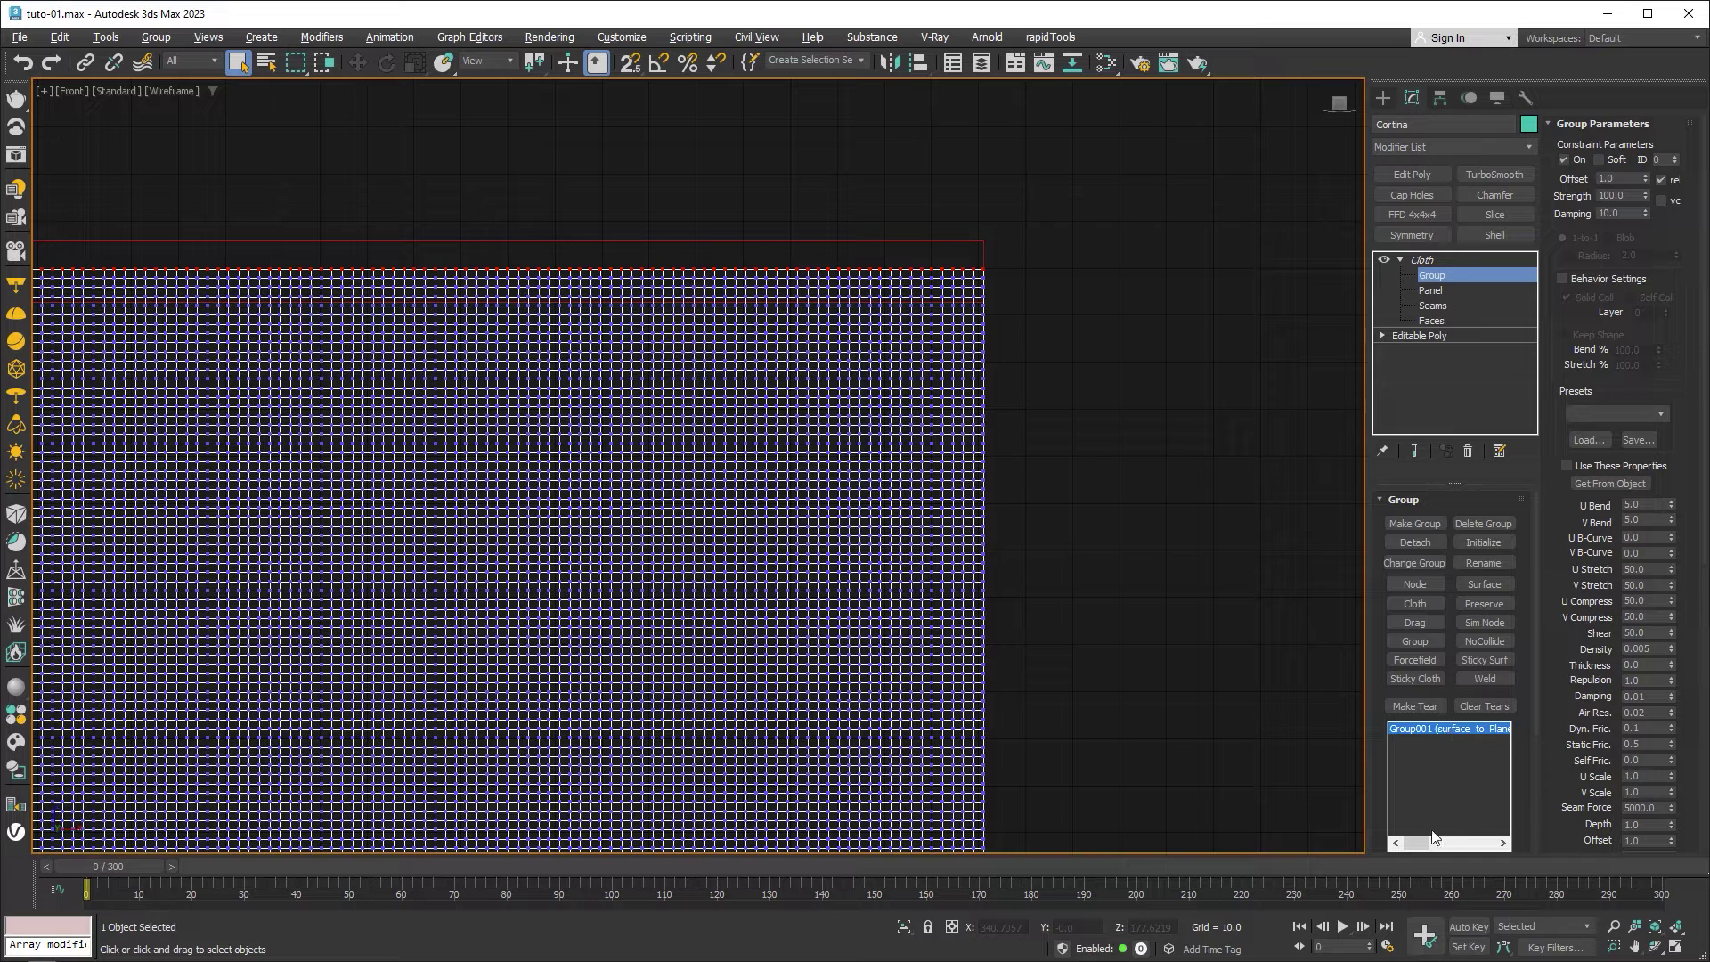
pyautogui.moveTo(1426, 842); pyautogui.dragTo(1440, 842)
pyautogui.click(1423, 260)
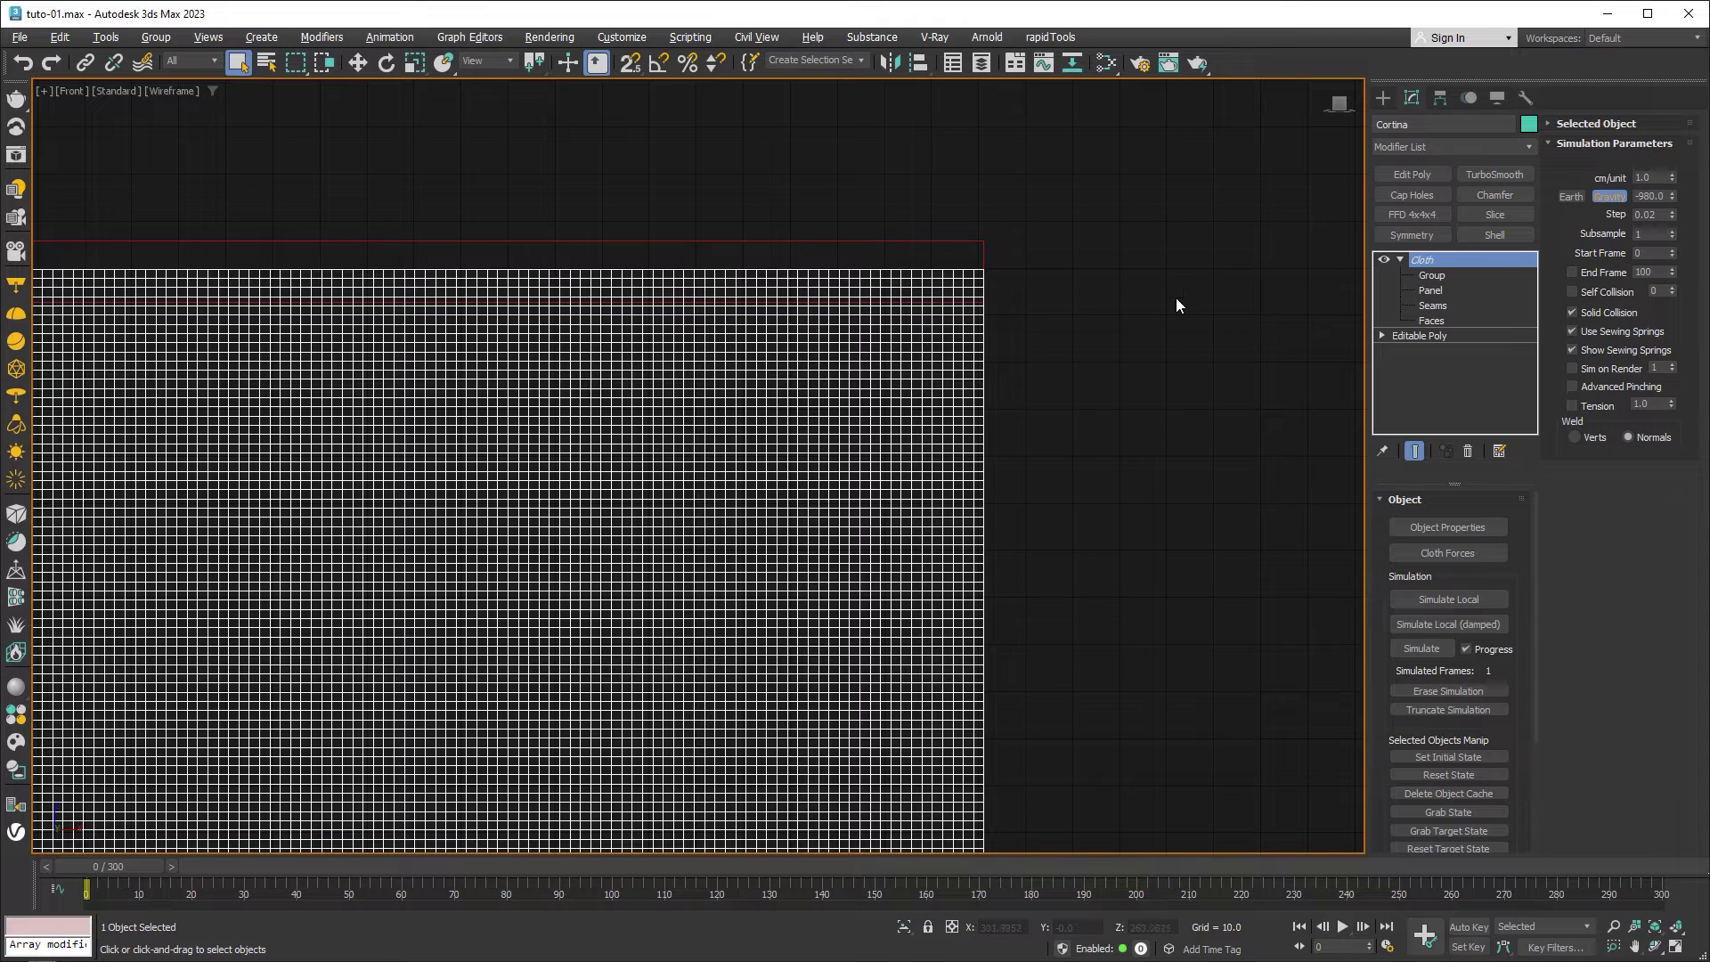
# Frame Cortina in the maximized Perspective view and simulate the cloth through frame 300
pyautogui.hotkey('alt', 'w')
pyautogui.rightClick(1038, 536)
pyautogui.hotkey('alt', 'w')
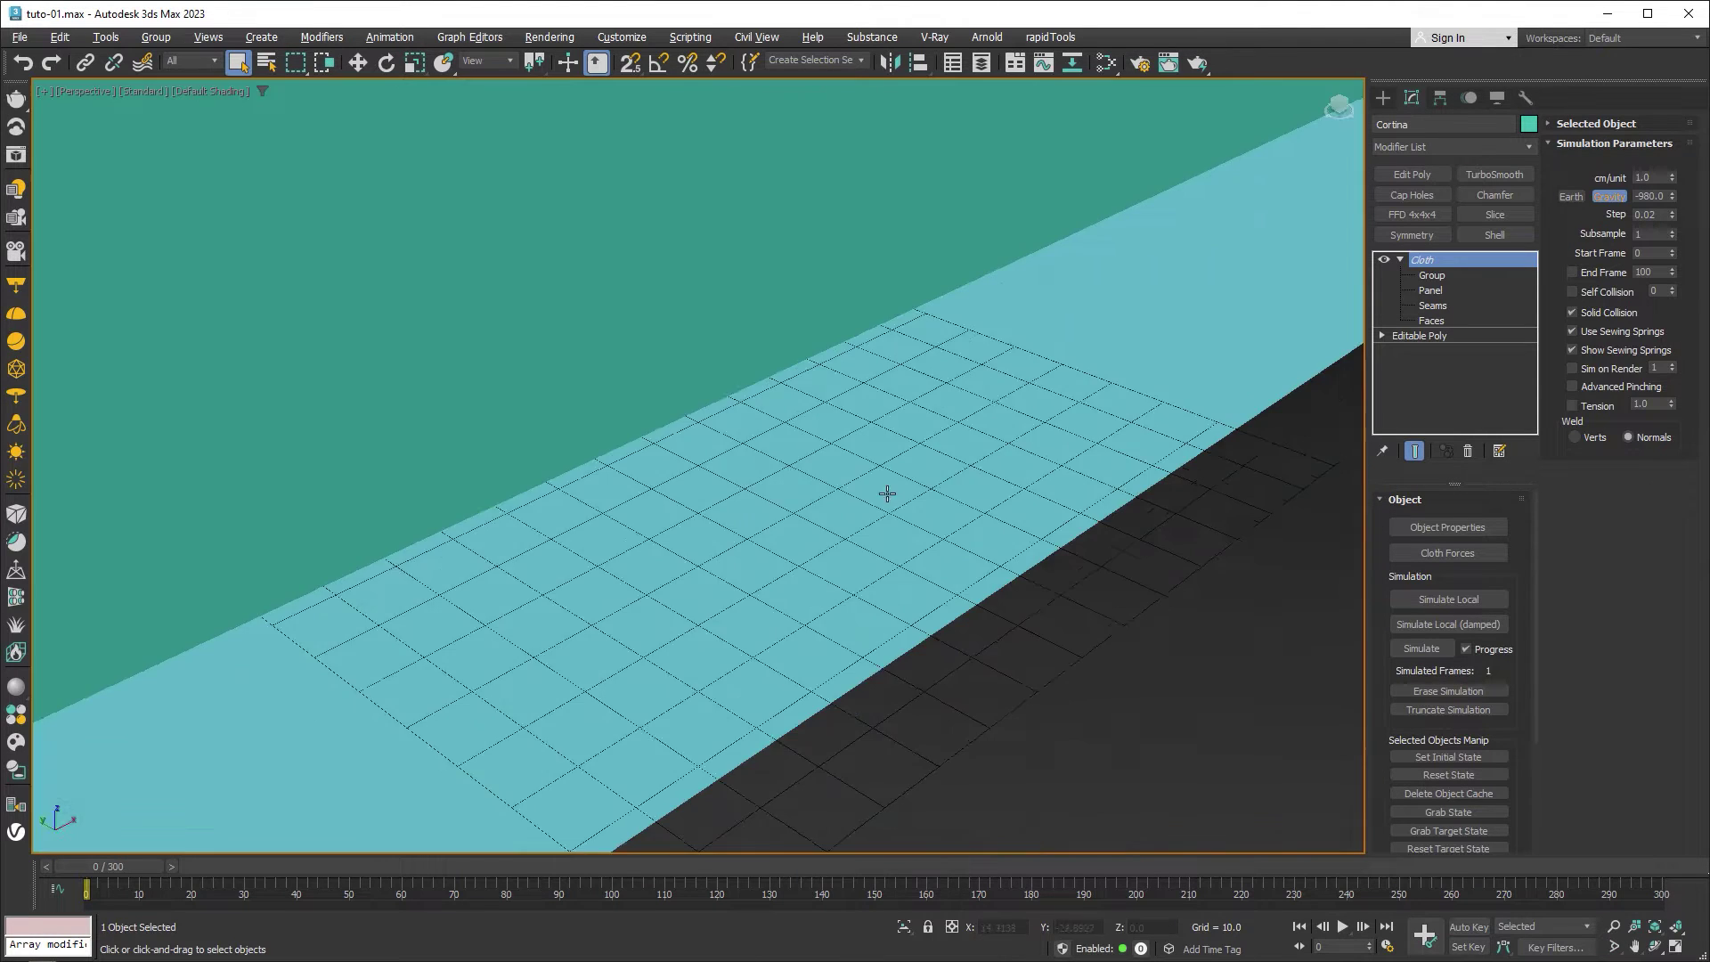
pyautogui.press('z')
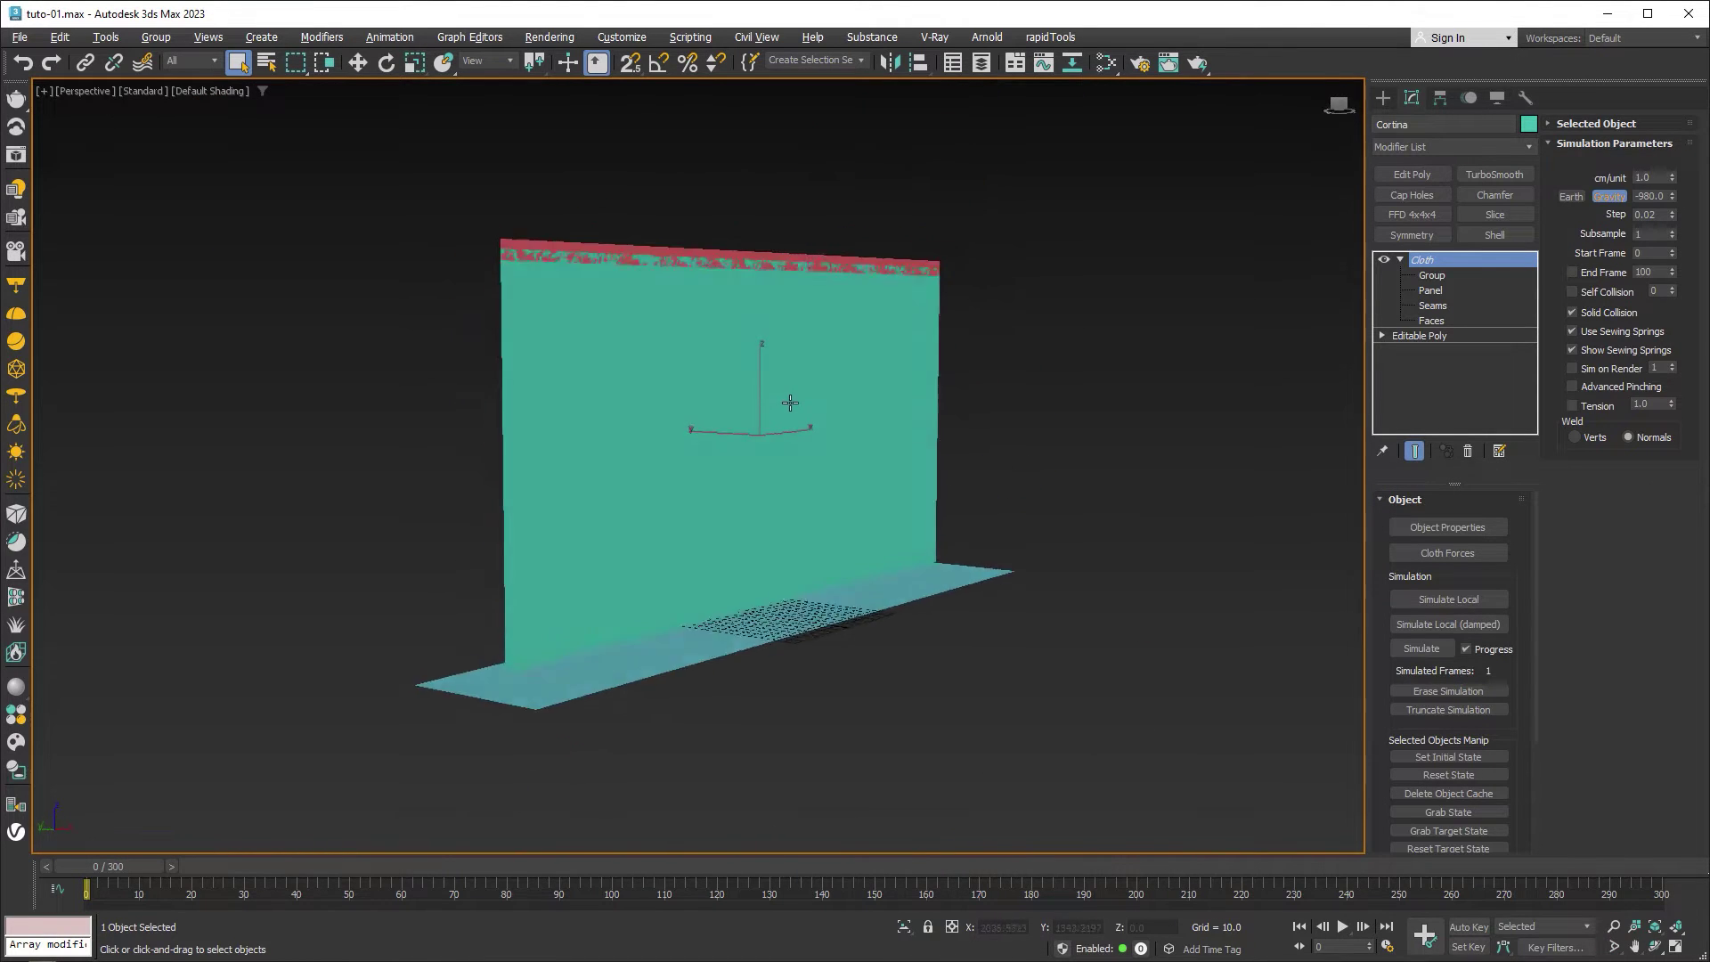
pyautogui.scroll(3, 700, 456)
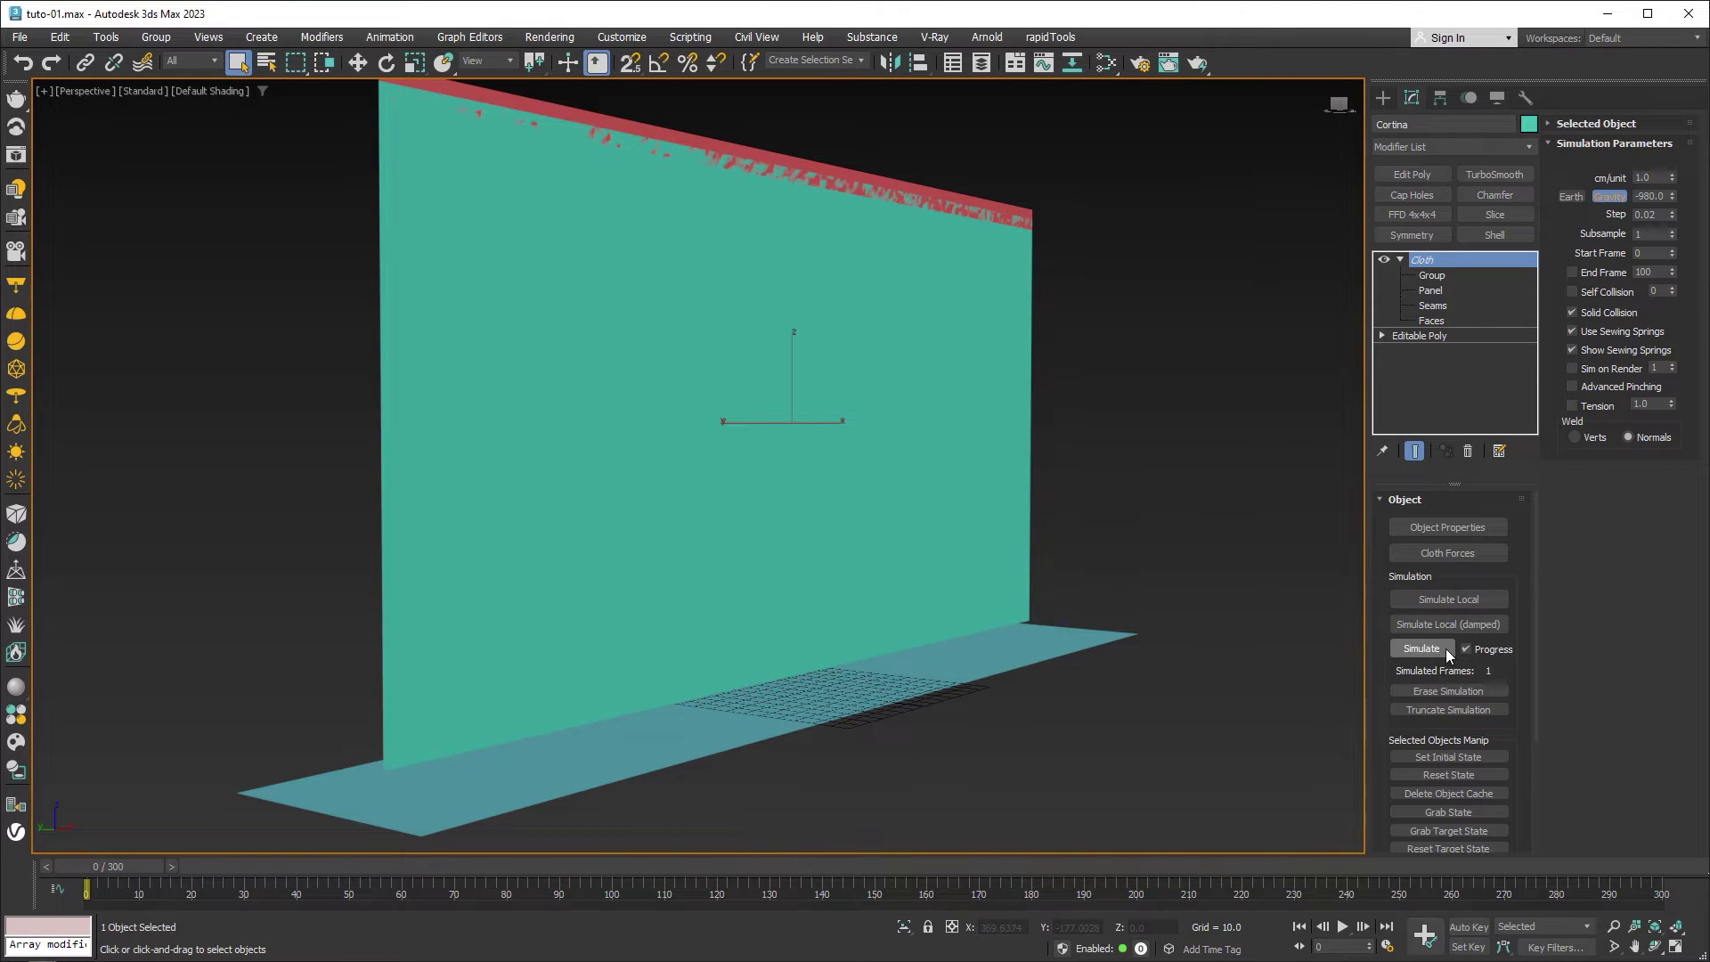
pyautogui.click(1422, 648)
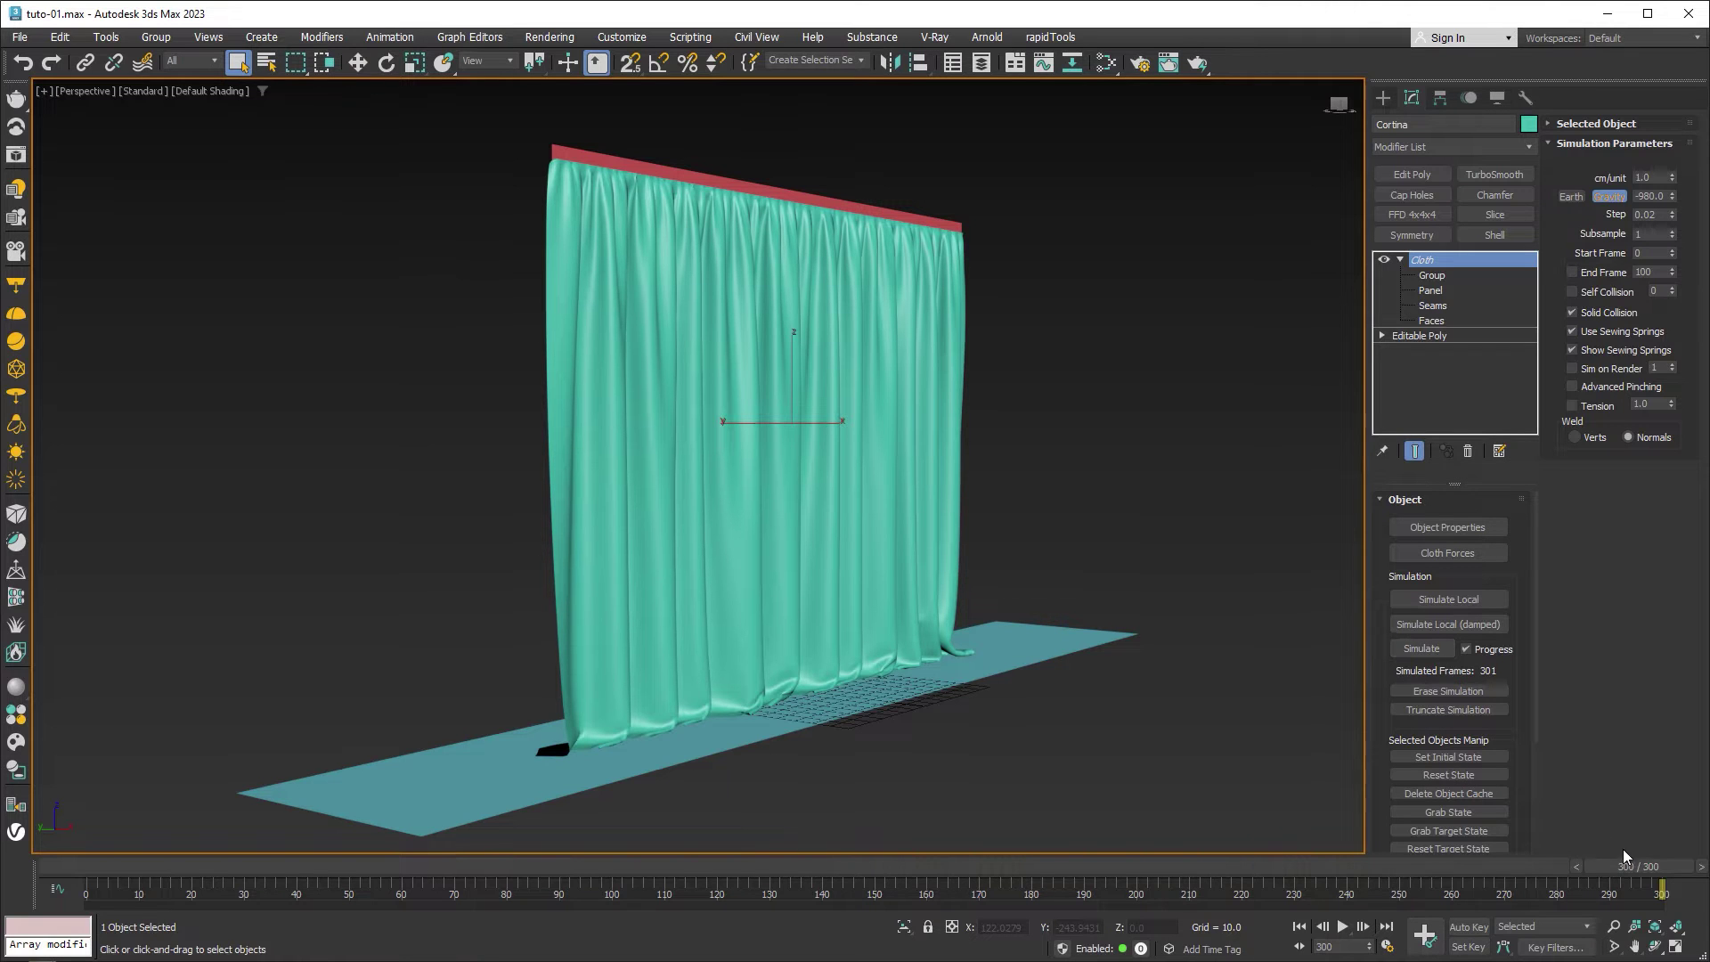
pyautogui.moveTo(1637, 861)
pyautogui.mouseDown()
pyautogui.moveTo(313, 836)
pyautogui.moveTo(96, 848)
pyautogui.moveTo(912, 886)
pyautogui.moveTo(1231, 867)
pyautogui.mouseUp()
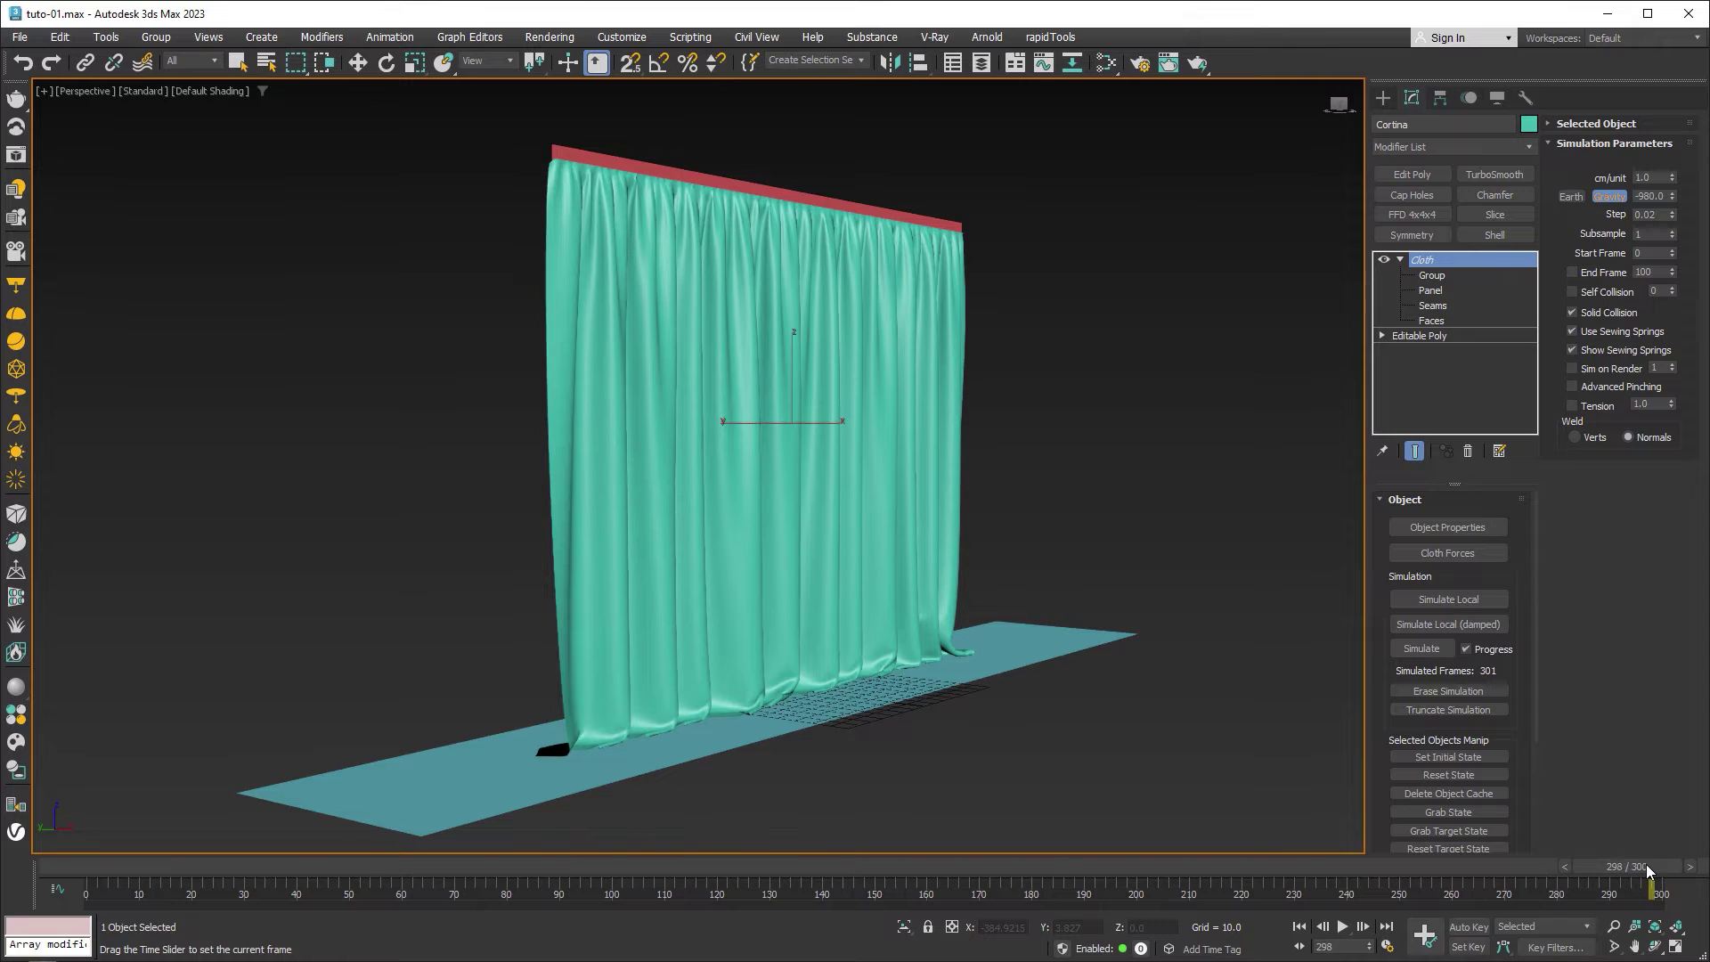
pyautogui.moveTo(1646, 864); pyautogui.dragTo(1656, 864)
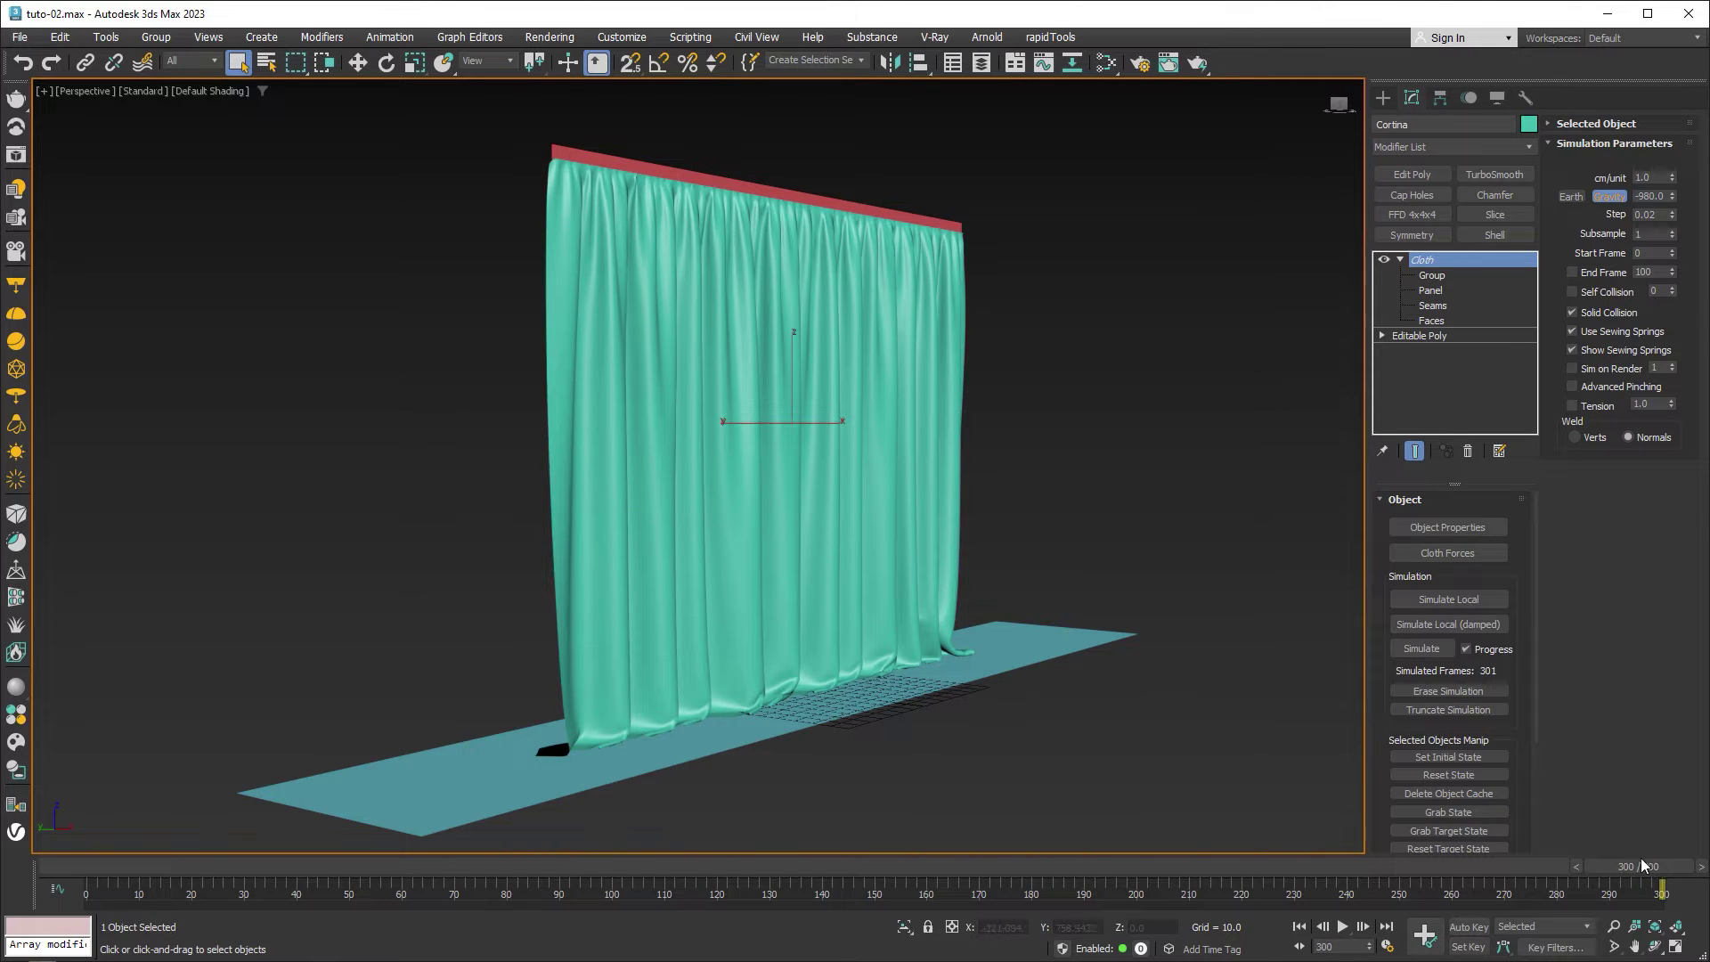
pyautogui.moveTo(1161, 513)
pyautogui.keyDown('alt'); pyautogui.mouseDown(button='middle')
pyautogui.moveTo(785, 395)
pyautogui.moveTo(783, 351)
pyautogui.moveTo(783, 404)
pyautogui.moveTo(963, 509)
pyautogui.moveTo(527, 317)
pyautogui.moveTo(726, 420)
pyautogui.moveTo(669, 298)
pyautogui.moveTo(686, 392)
pyautogui.mouseUp(button='middle'); pyautogui.keyUp('alt')
pyautogui.scroll(3, 785, 395)
pyautogui.scroll(3, 780, 370)
pyautogui.scroll(2, 776, 355)
pyautogui.scroll(2, 778, 365)
pyautogui.scroll(3, 657, 500)
pyautogui.moveTo(657, 500)
pyautogui.keyDown('alt'); pyautogui.mouseDown(button='middle')
pyautogui.moveTo(820, 591)
pyautogui.moveTo(569, 446)
pyautogui.moveTo(756, 516)
pyautogui.moveTo(611, 344)
pyautogui.moveTo(878, 611)
pyautogui.moveTo(656, 446)
pyautogui.moveTo(783, 511)
pyautogui.moveTo(905, 451)
pyautogui.moveTo(882, 519)
pyautogui.moveTo(840, 565)
pyautogui.mouseUp(button='middle'); pyautogui.keyUp('alt')
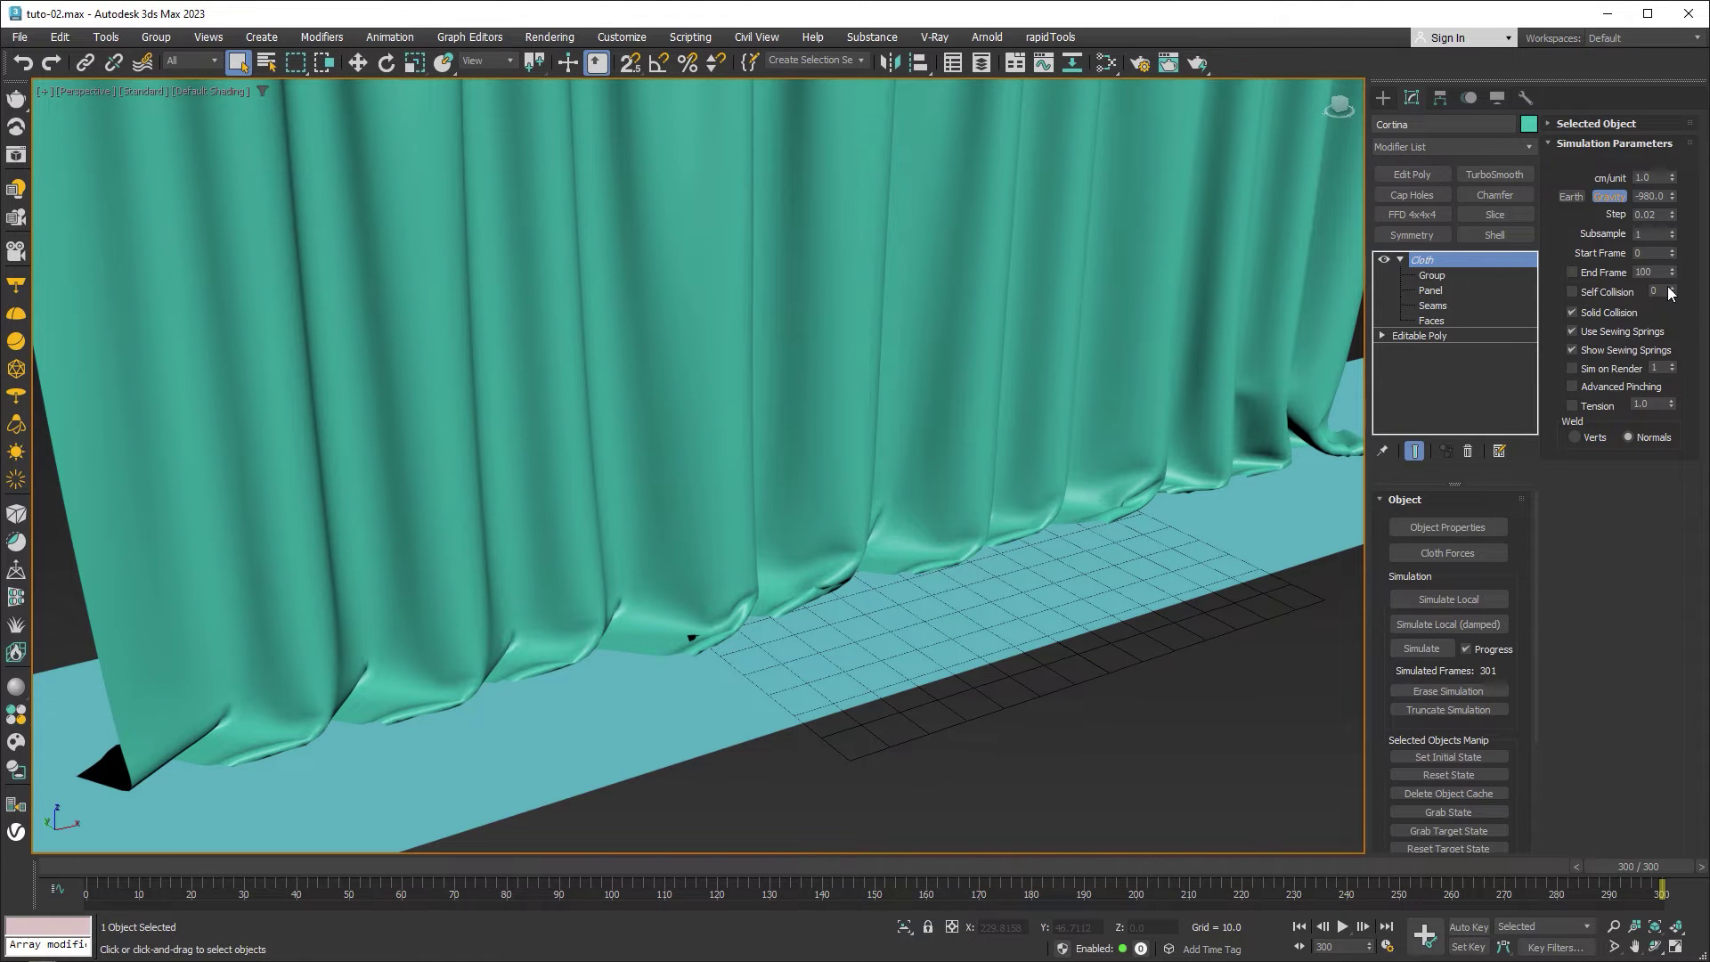
pyautogui.moveTo(1095, 202)
pyautogui.keyDown('alt'); pyautogui.mouseDown(button='middle')
pyautogui.moveTo(889, 477)
pyautogui.moveTo(889, 554)
pyautogui.mouseUp(button='middle'); pyautogui.keyUp('alt')
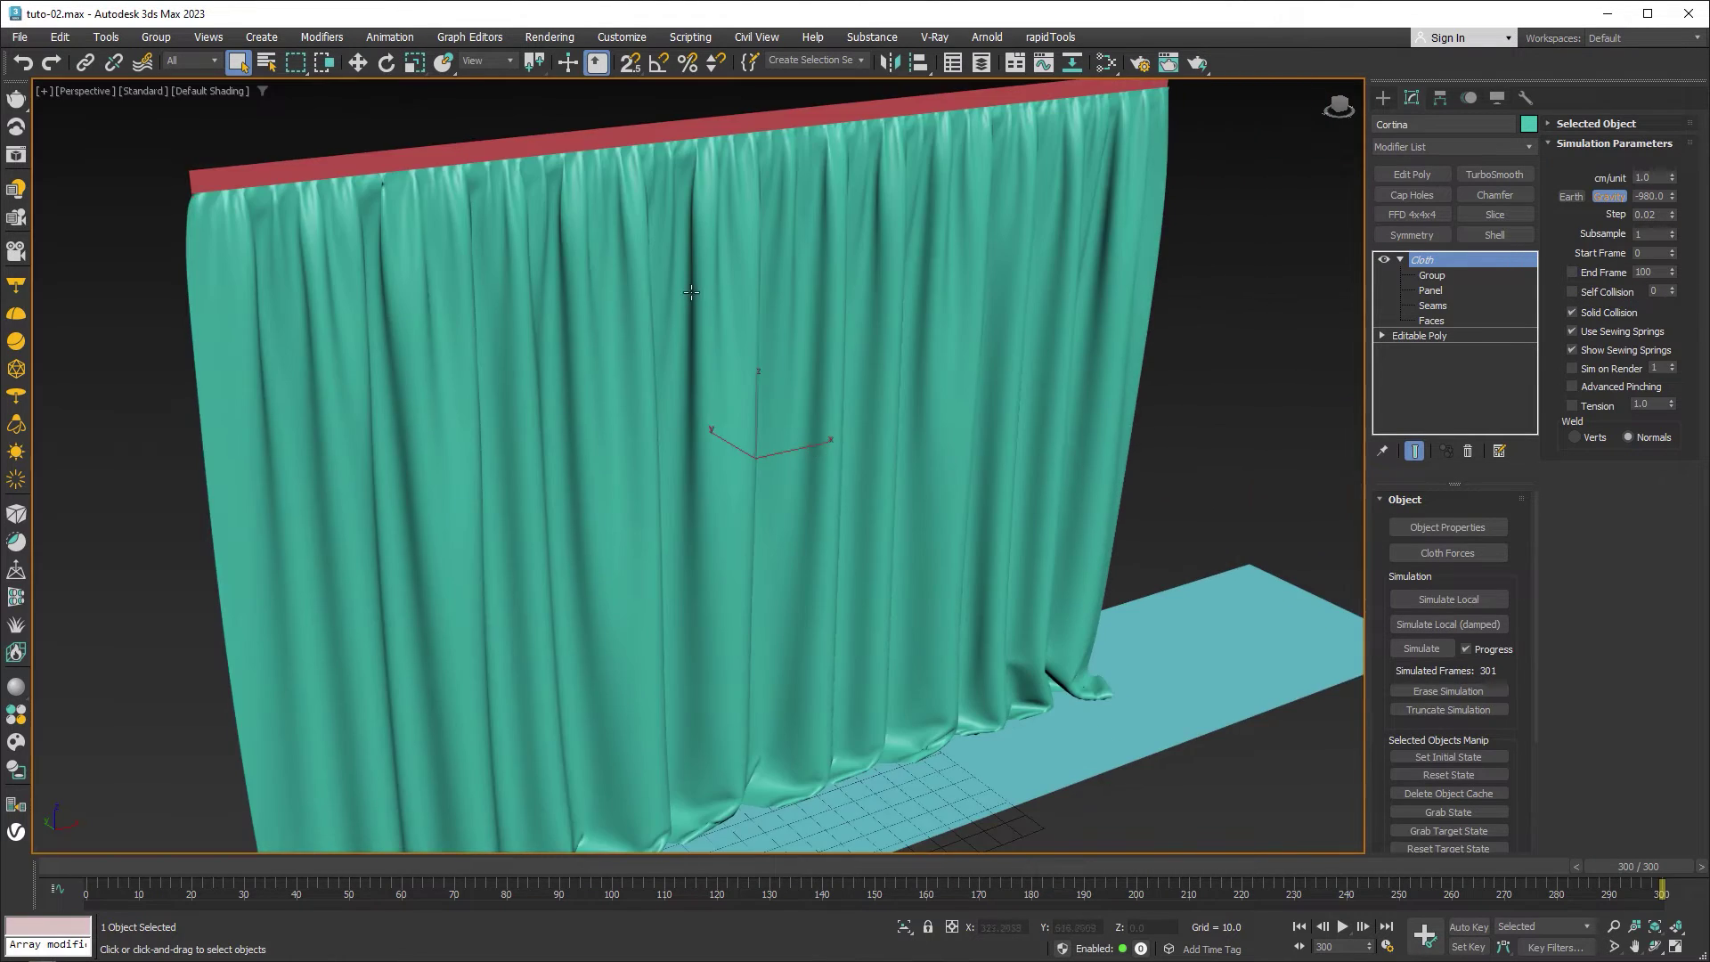
pyautogui.scroll(3, 692, 292)
pyautogui.scroll(2, 691, 292)
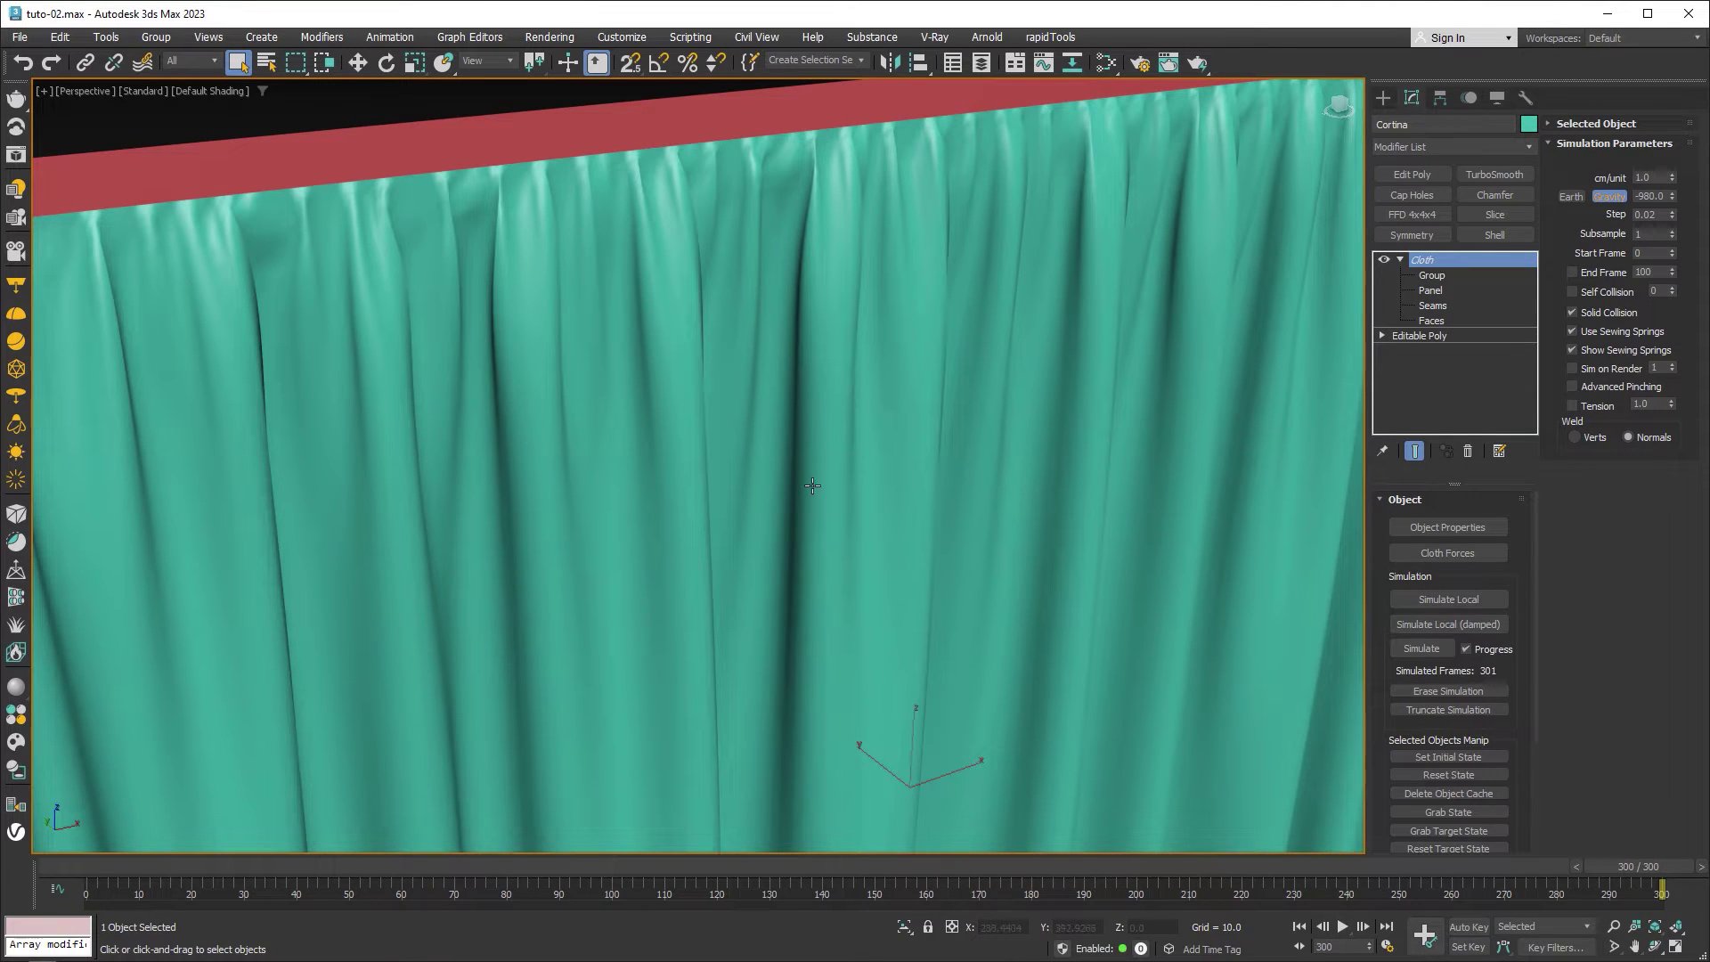
pyautogui.moveTo(813, 485); pyautogui.dragTo(840, 384, button='middle')
pyautogui.scroll(-5, 840, 384)
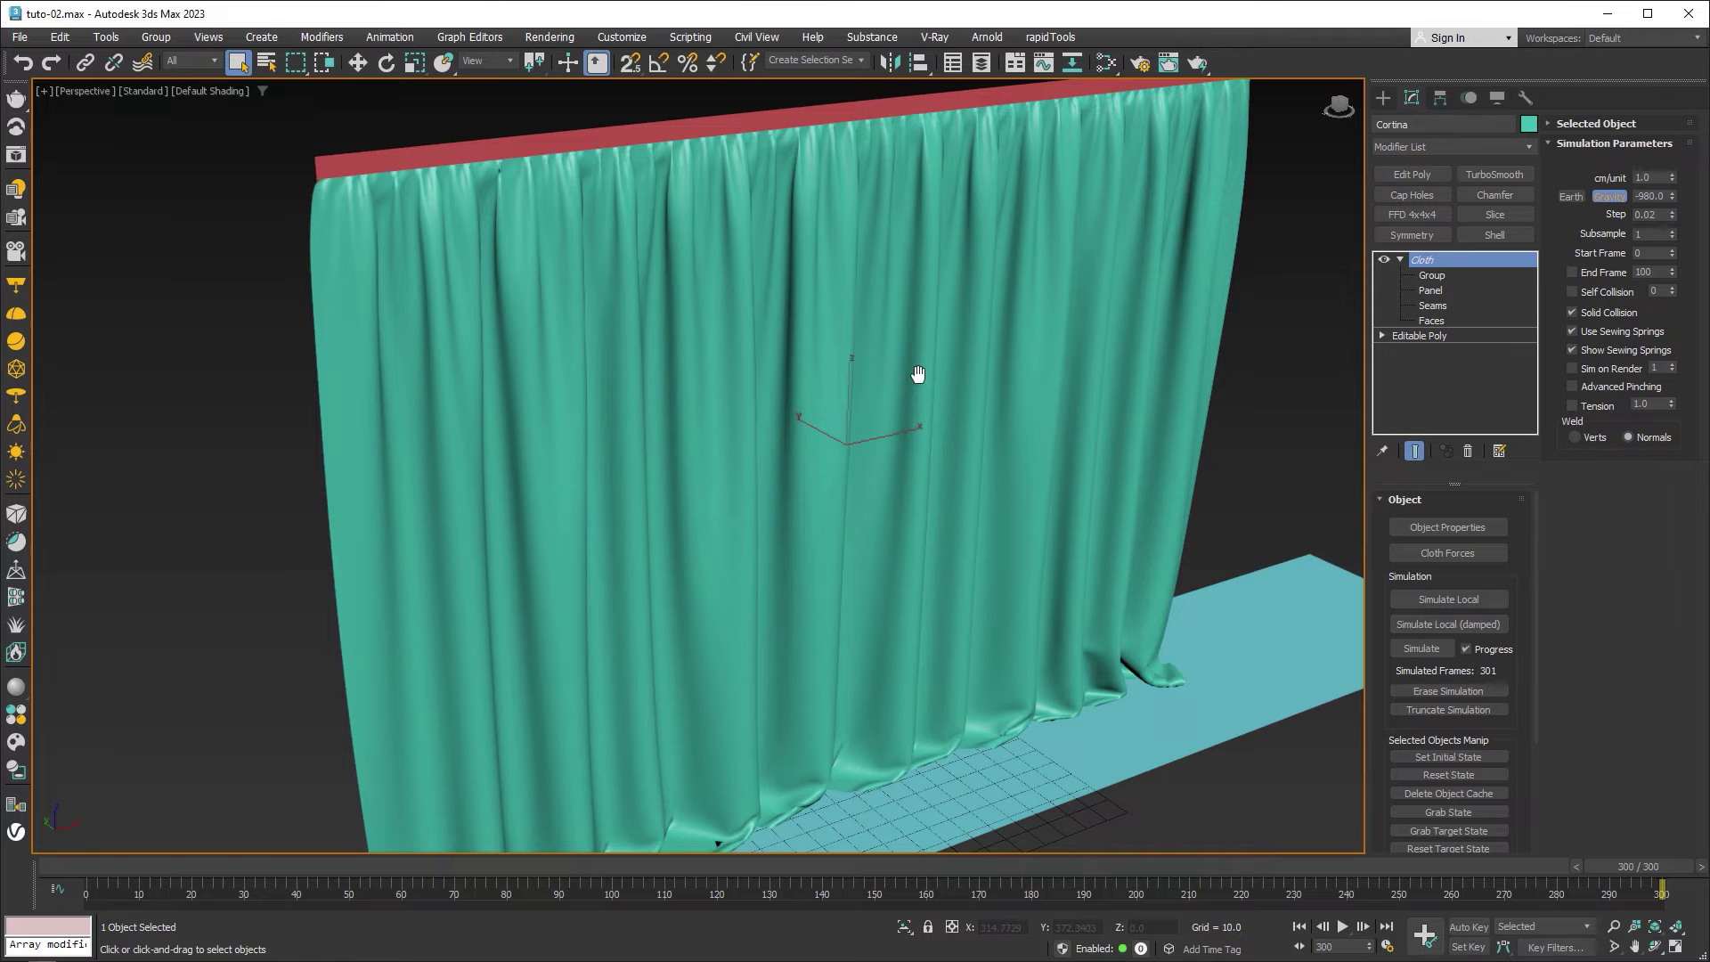
pyautogui.keyDown('alt'); pyautogui.moveTo(1093, 367); pyautogui.dragTo(870, 354, button='middle'); pyautogui.keyUp('alt')
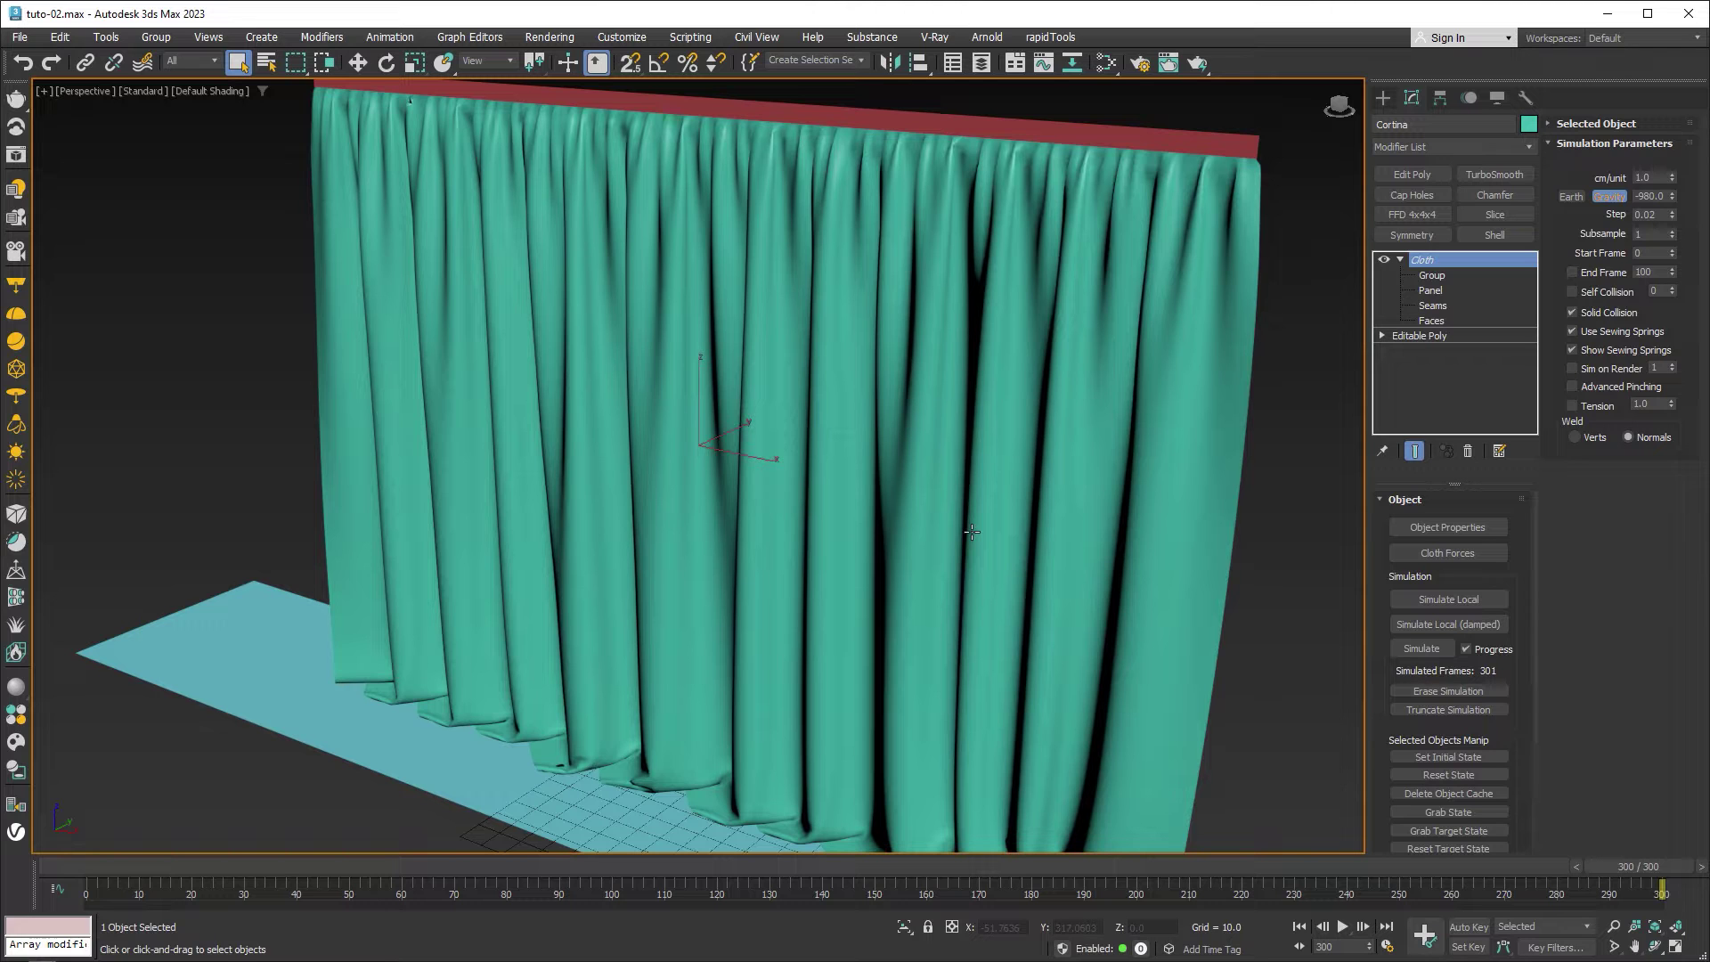
pyautogui.press('w')
pyautogui.scroll(-3, 603, 362)
pyautogui.scroll(-3, 535, 383)
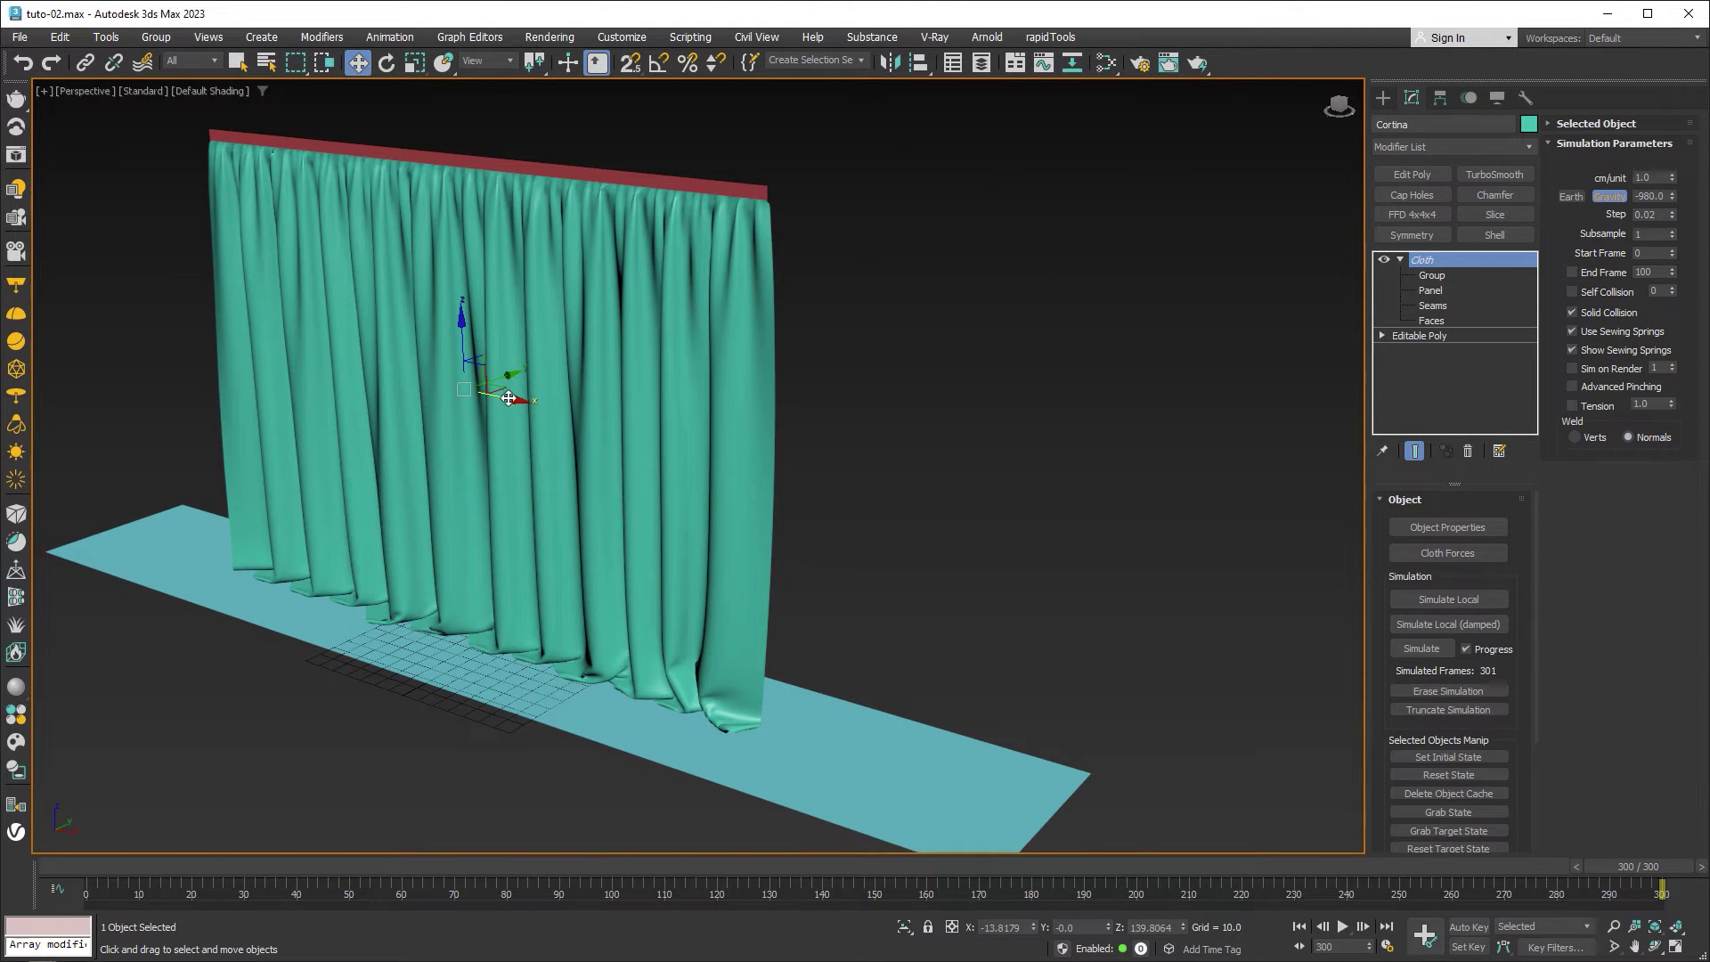
# Clone the curtain as a copy named Cortina001 and move it further right
pyautogui.keyDown('shift'); pyautogui.moveTo(508, 398); pyautogui.dragTo(1292, 566); pyautogui.keyUp('shift')
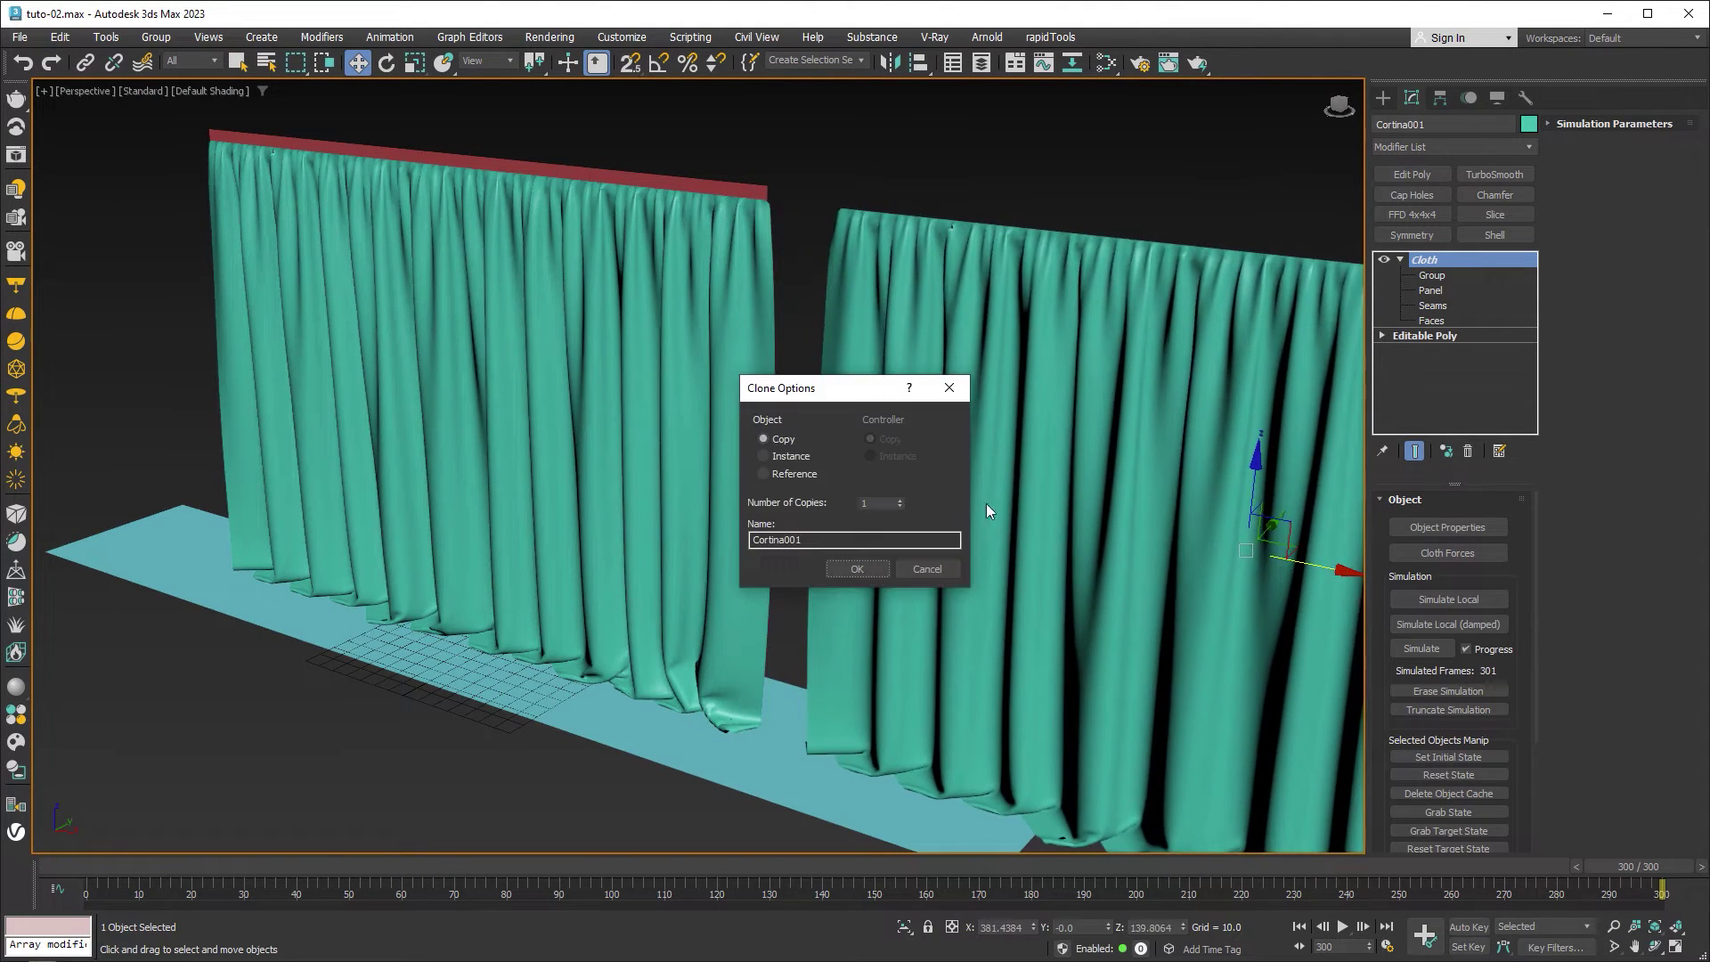
pyautogui.click(841, 568)
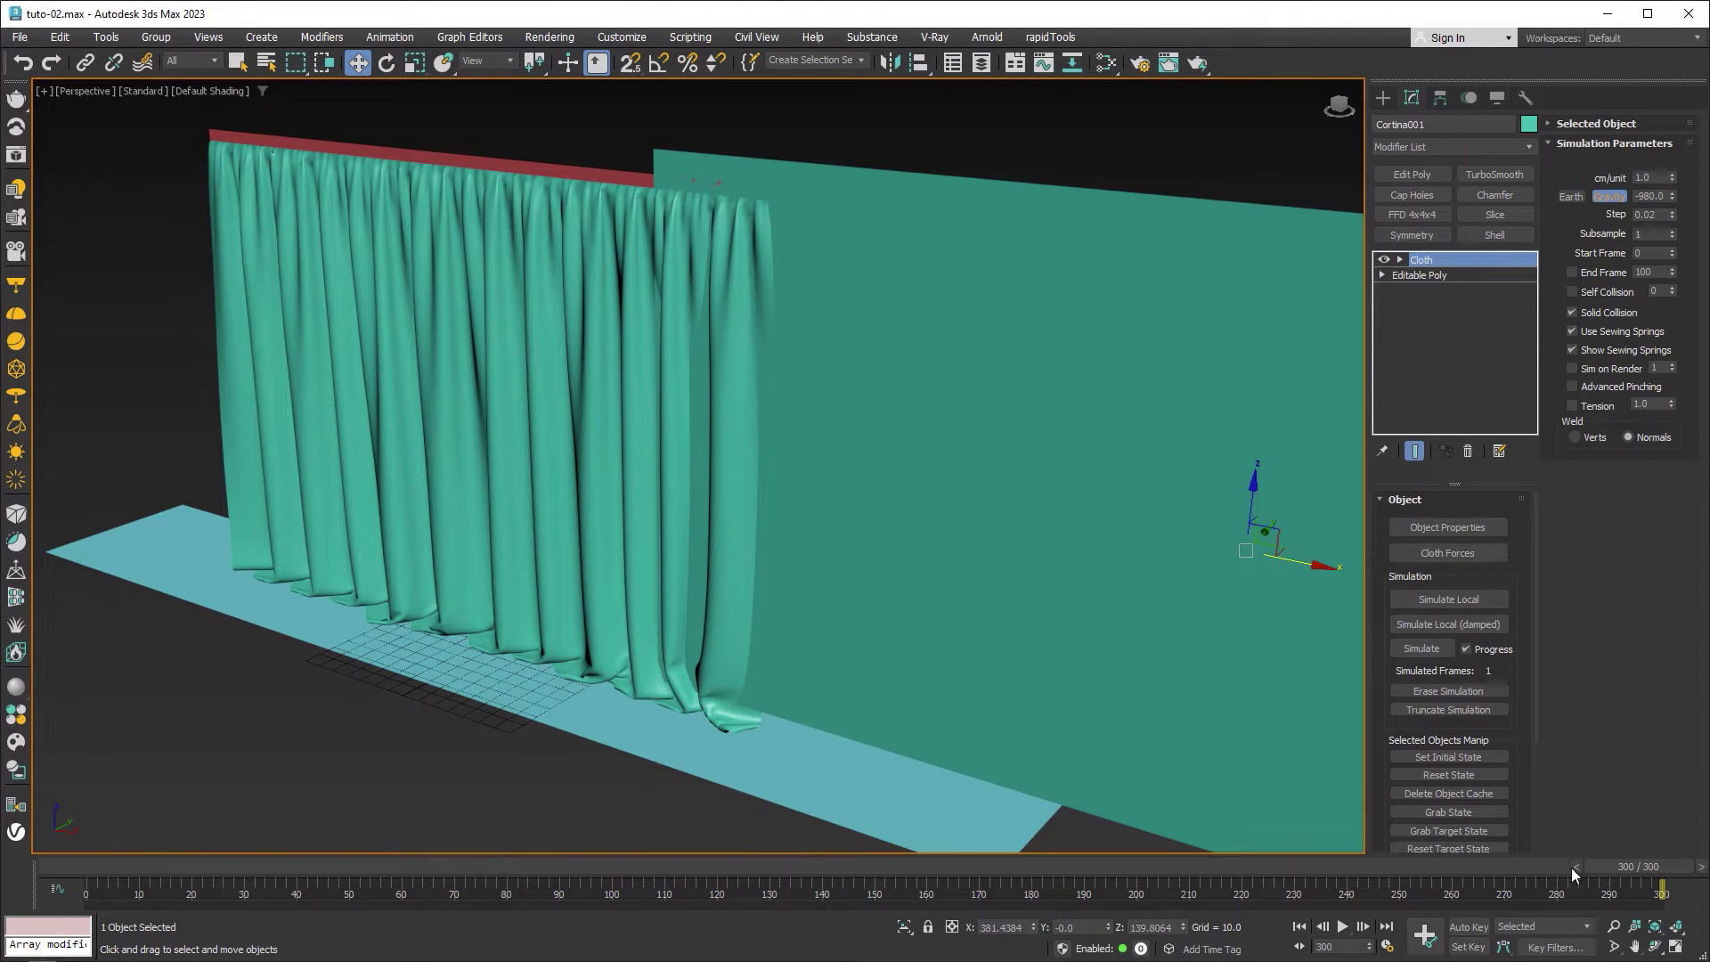
pyautogui.moveTo(1639, 866)
pyautogui.mouseDown()
pyautogui.moveTo(580, 866)
pyautogui.moveTo(1662, 866)
pyautogui.mouseUp()
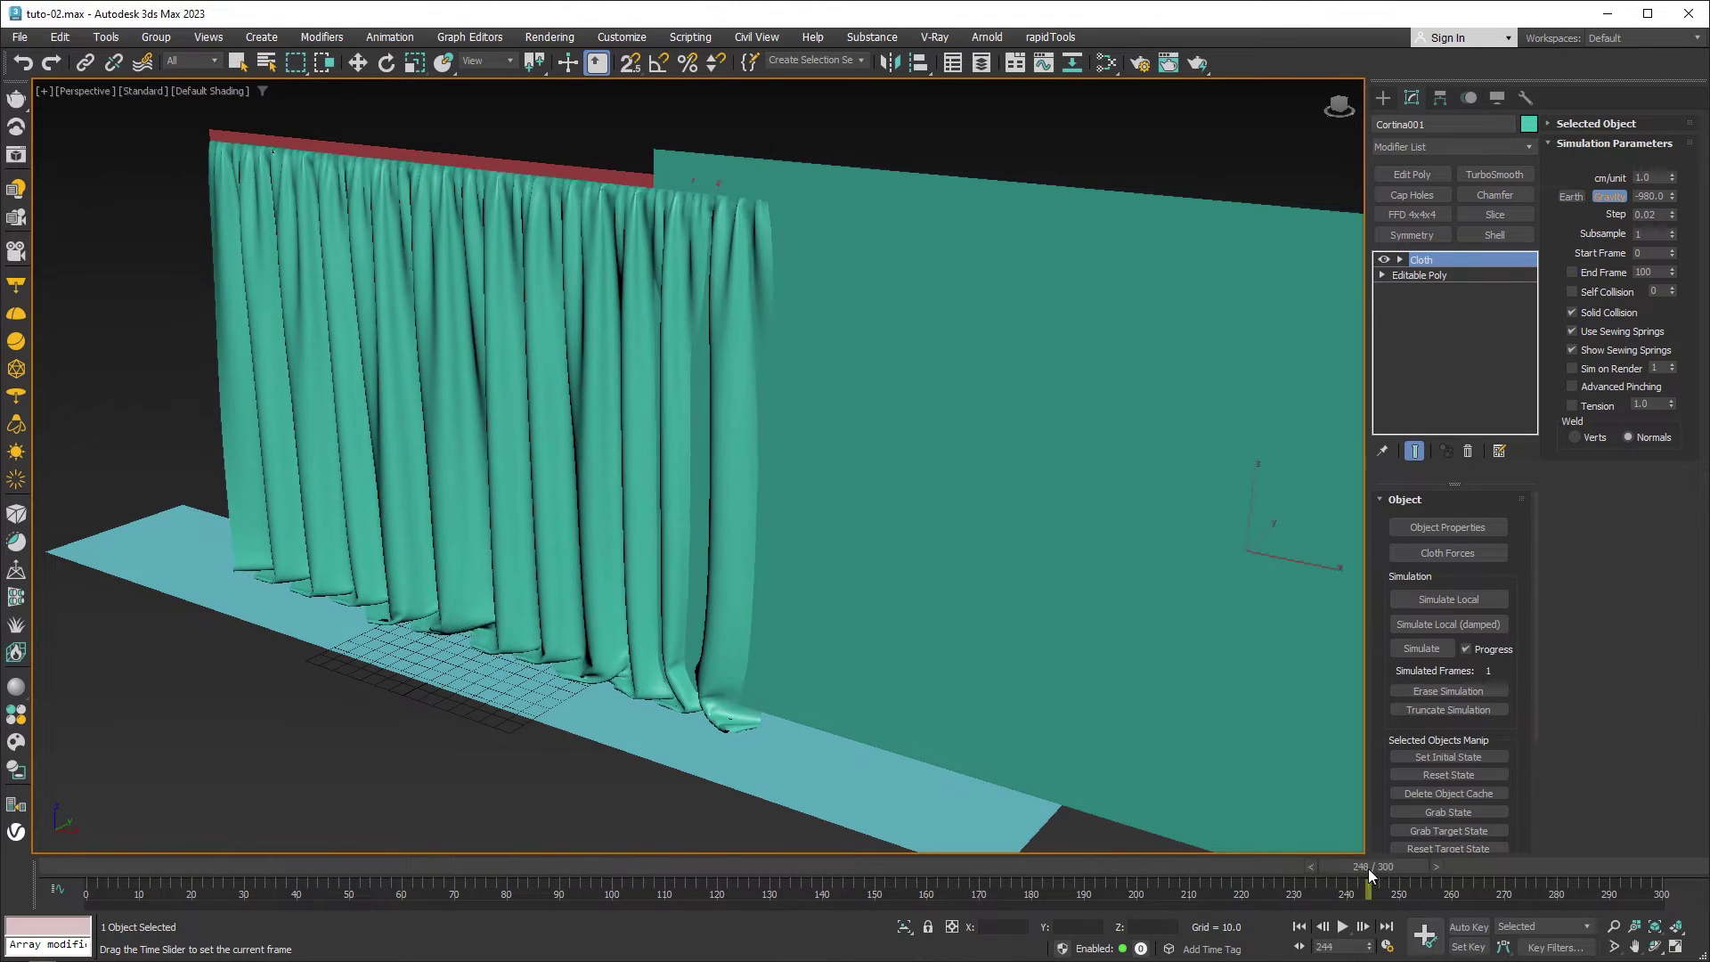
pyautogui.press('w')
pyautogui.keyDown('alt'); pyautogui.moveTo(1030, 478); pyautogui.dragTo(794, 482, button='middle'); pyautogui.keyUp('alt')
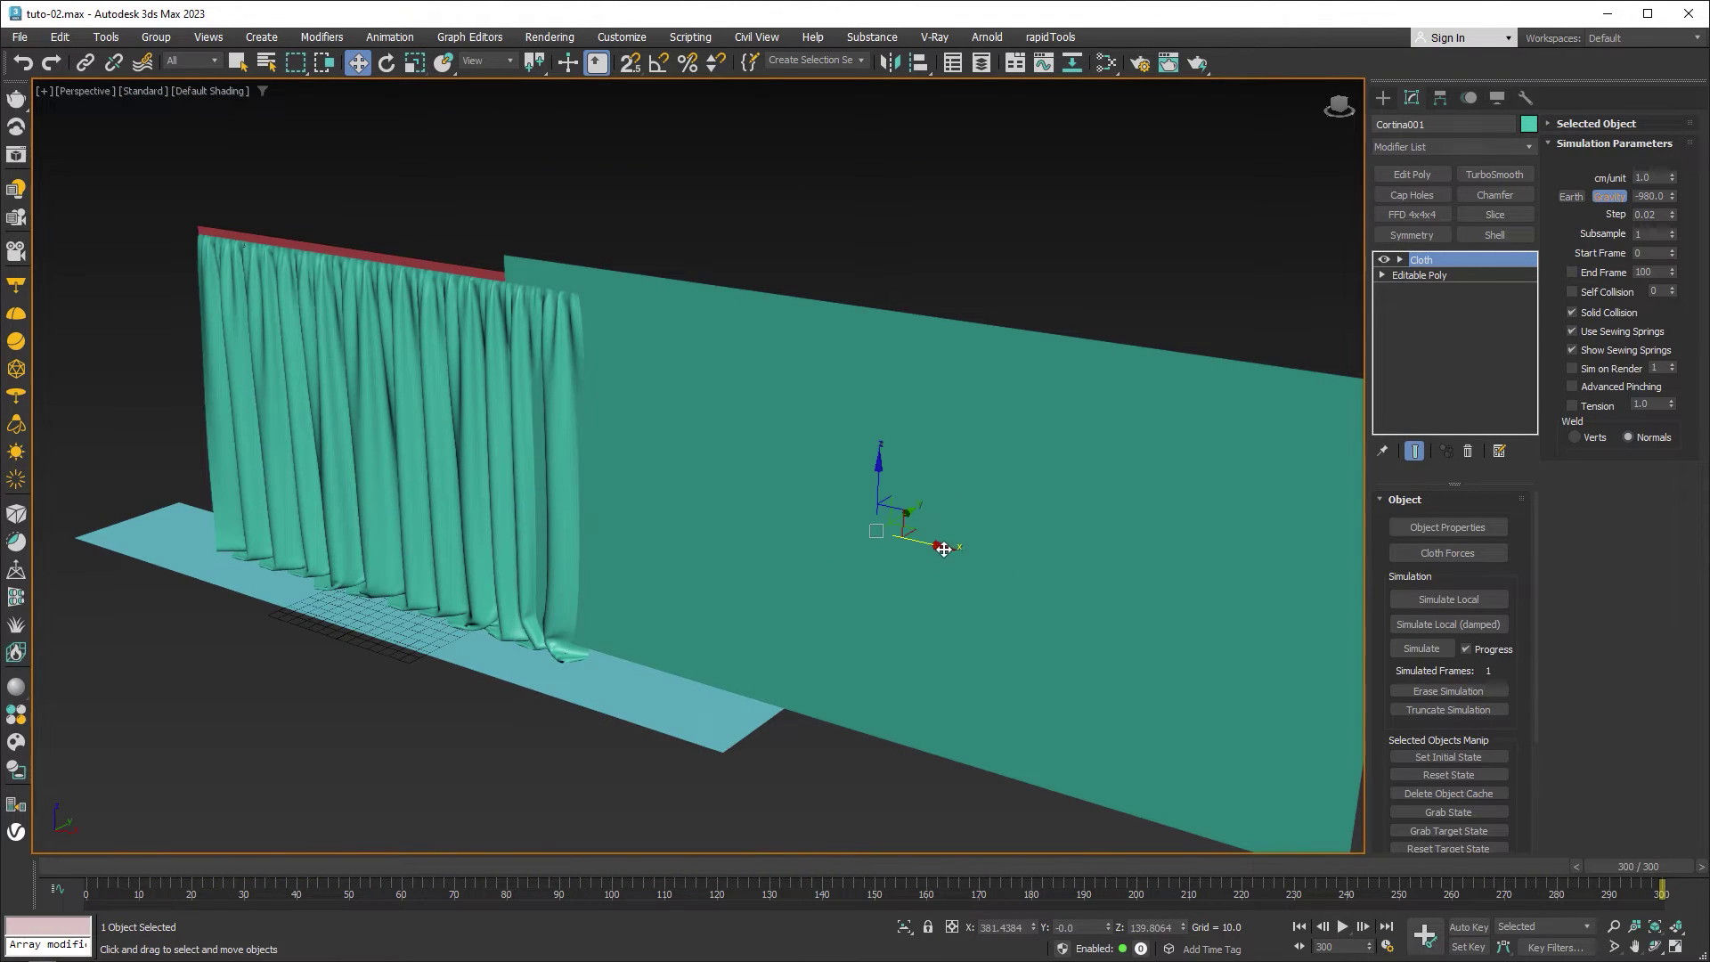
pyautogui.moveTo(944, 548); pyautogui.dragTo(1150, 605)
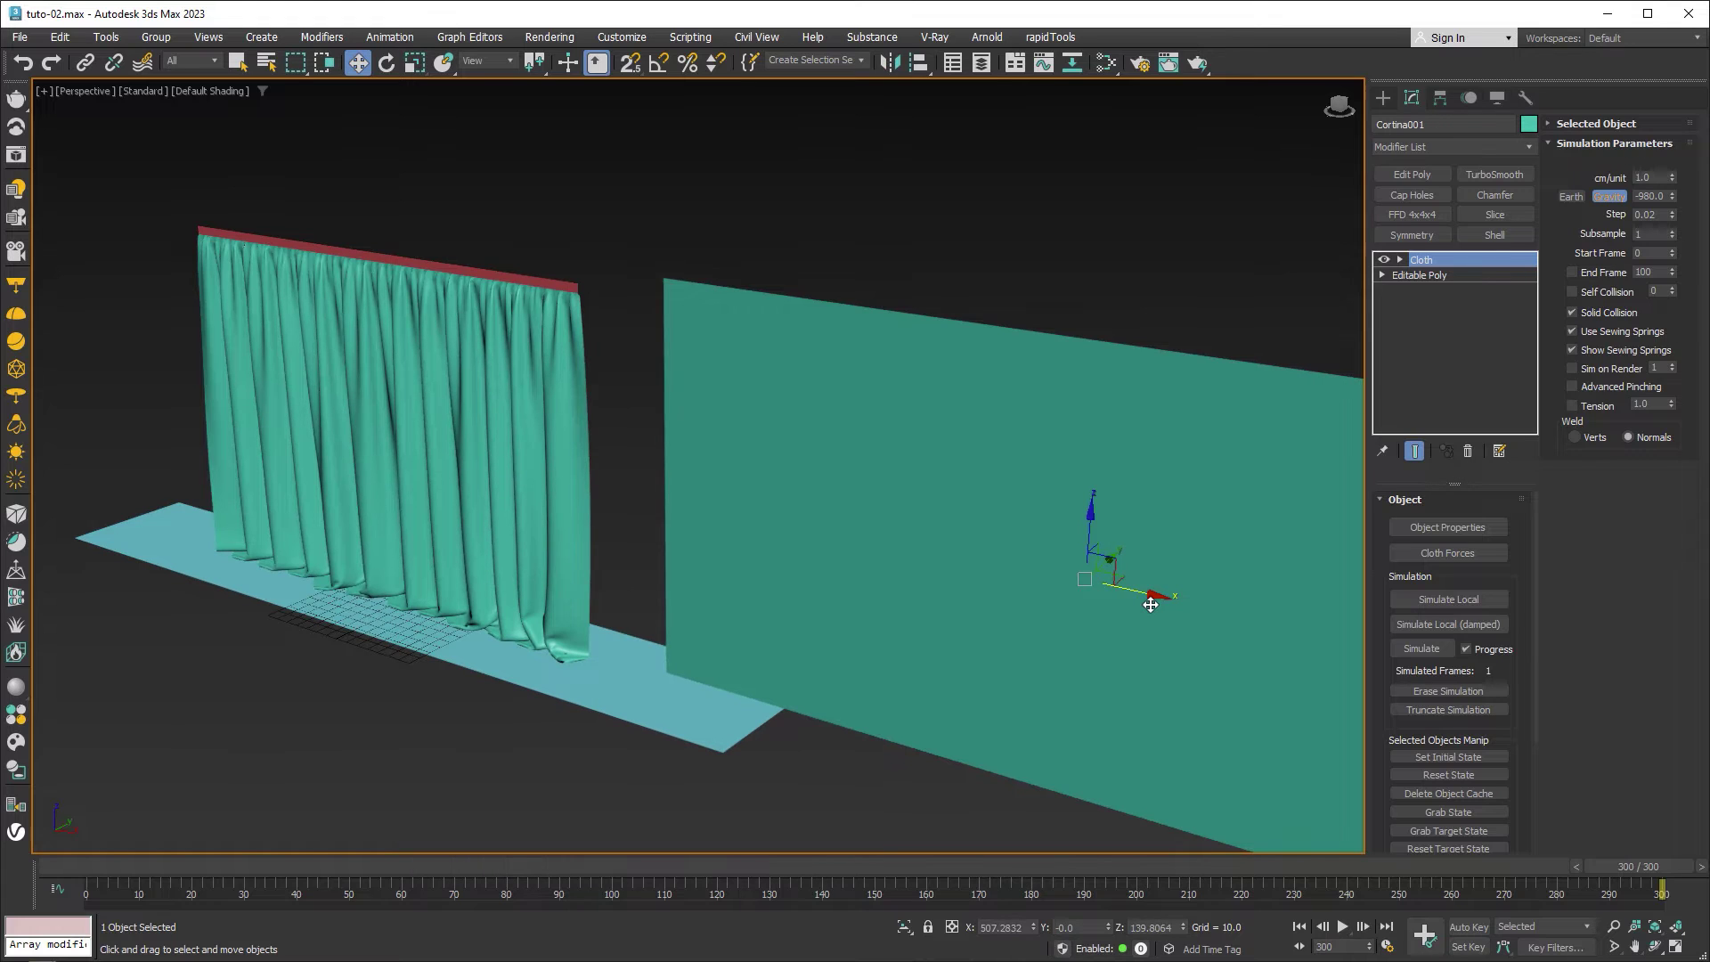
pyautogui.click(522, 432)
# Convert the draped Cortina to an Editable Poly so its folds are kept
pyautogui.rightClick(527, 426)
pyautogui.moveTo(575, 647)
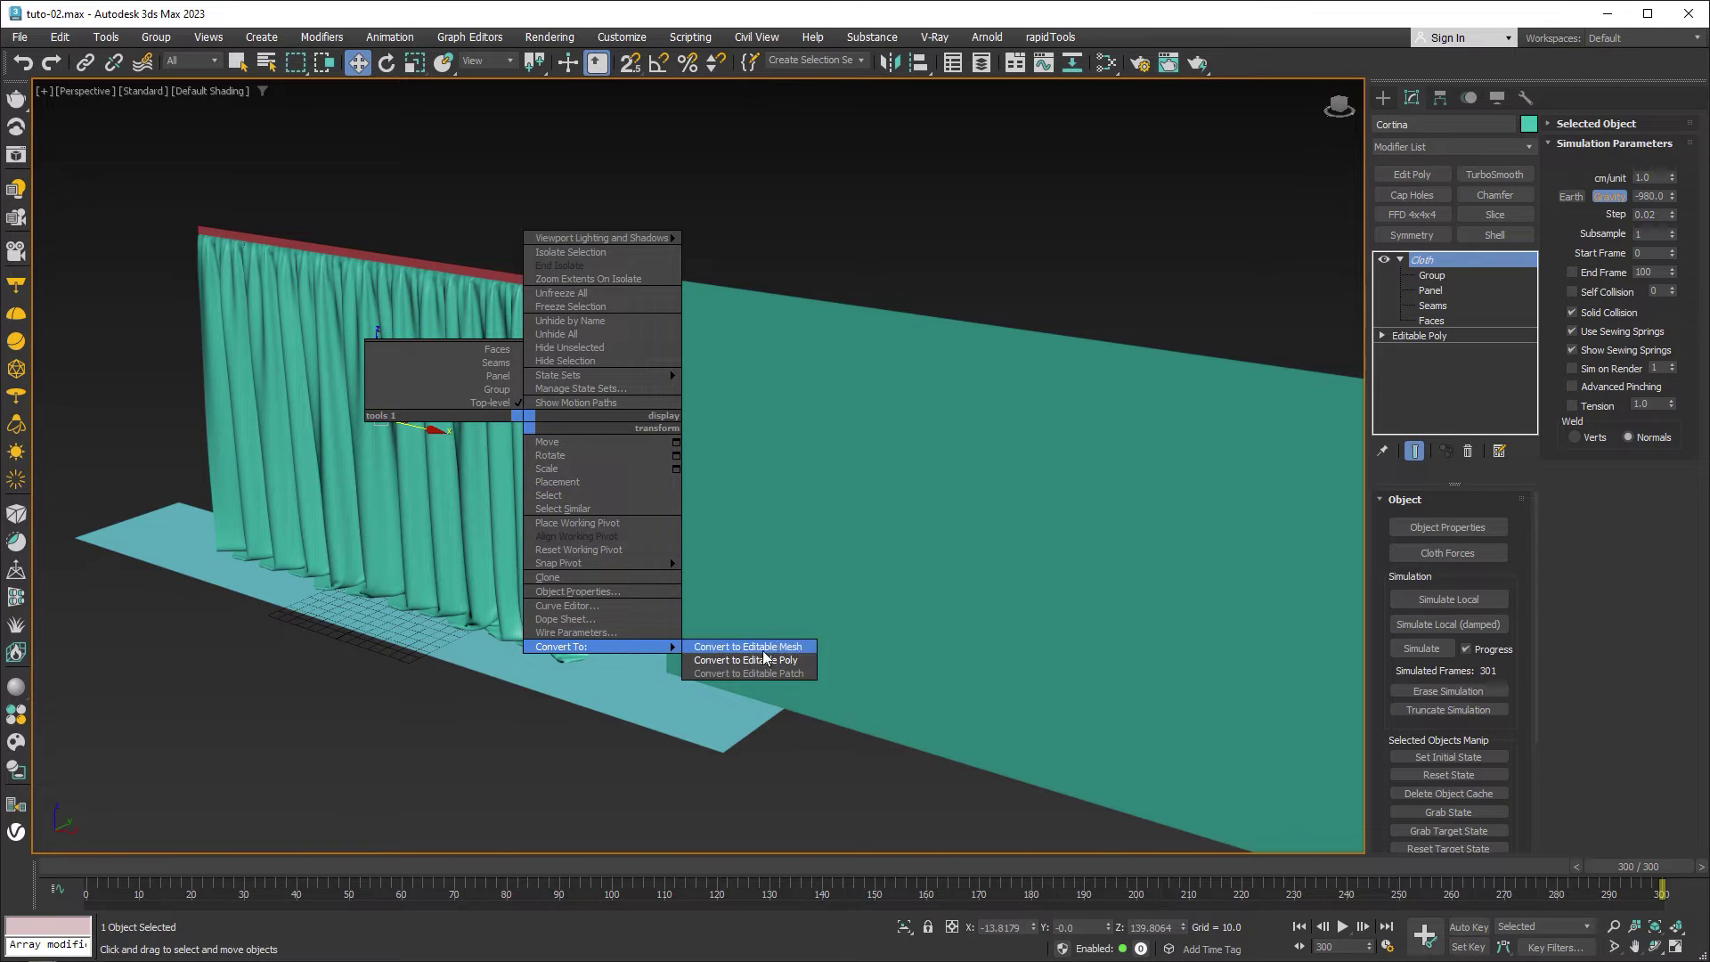
pyautogui.click(799, 669)
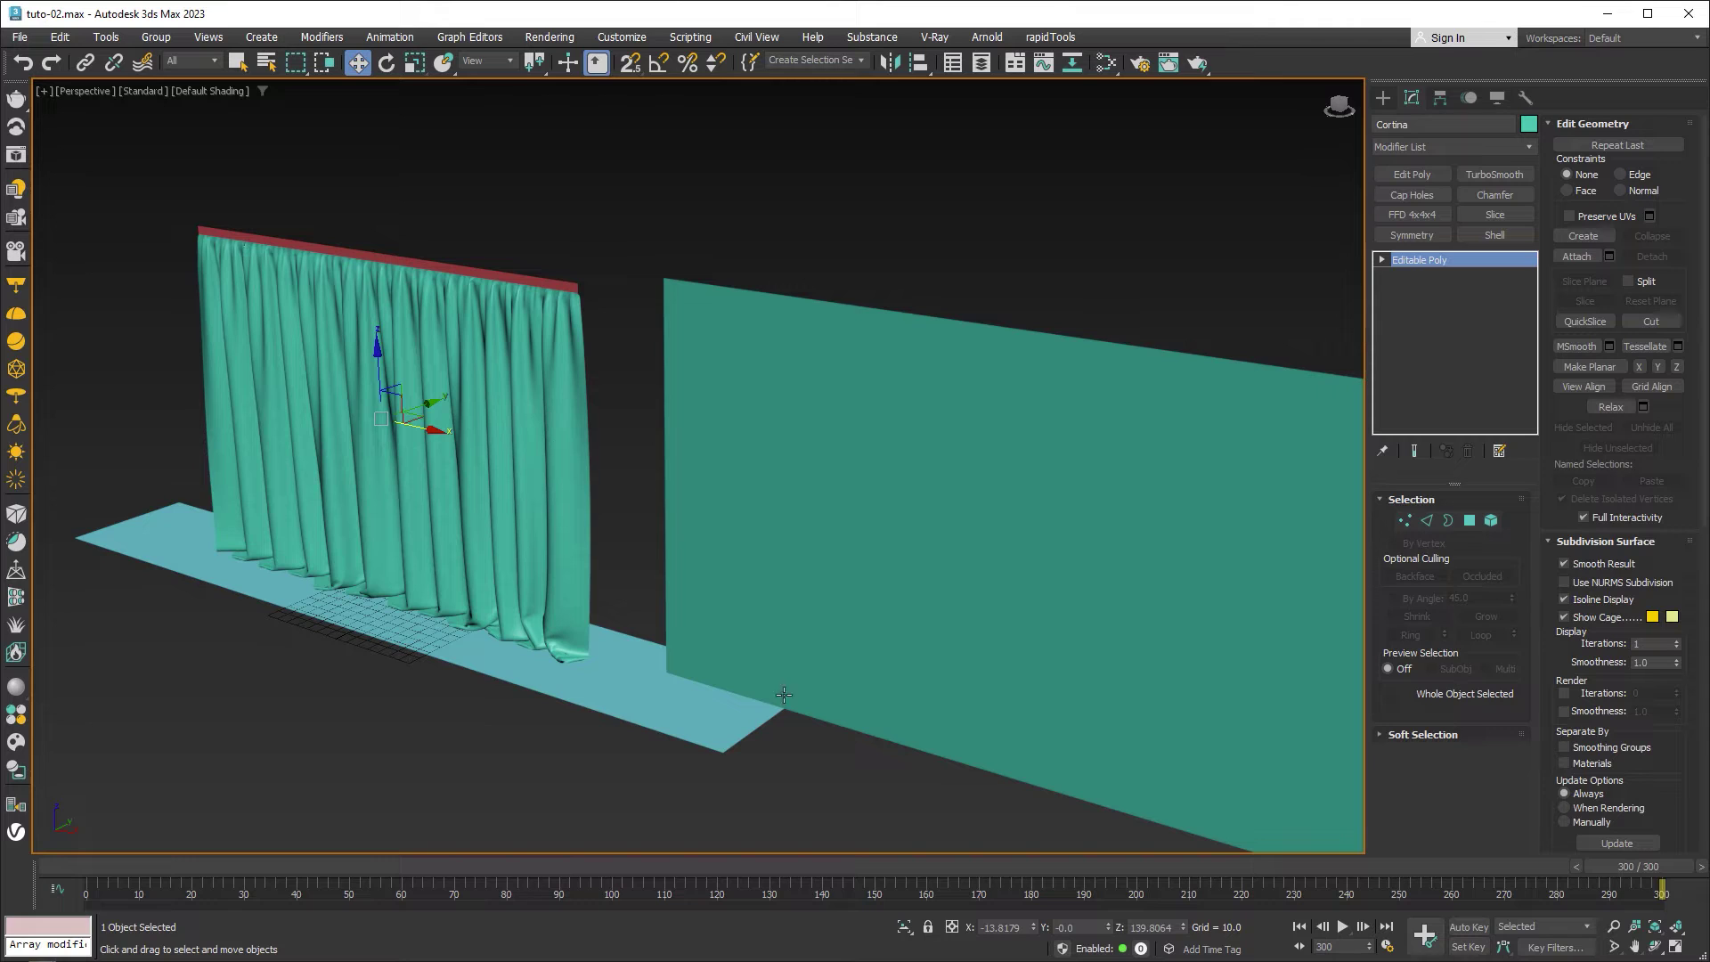
pyautogui.moveTo(1674, 884); pyautogui.dragTo(51, 808)
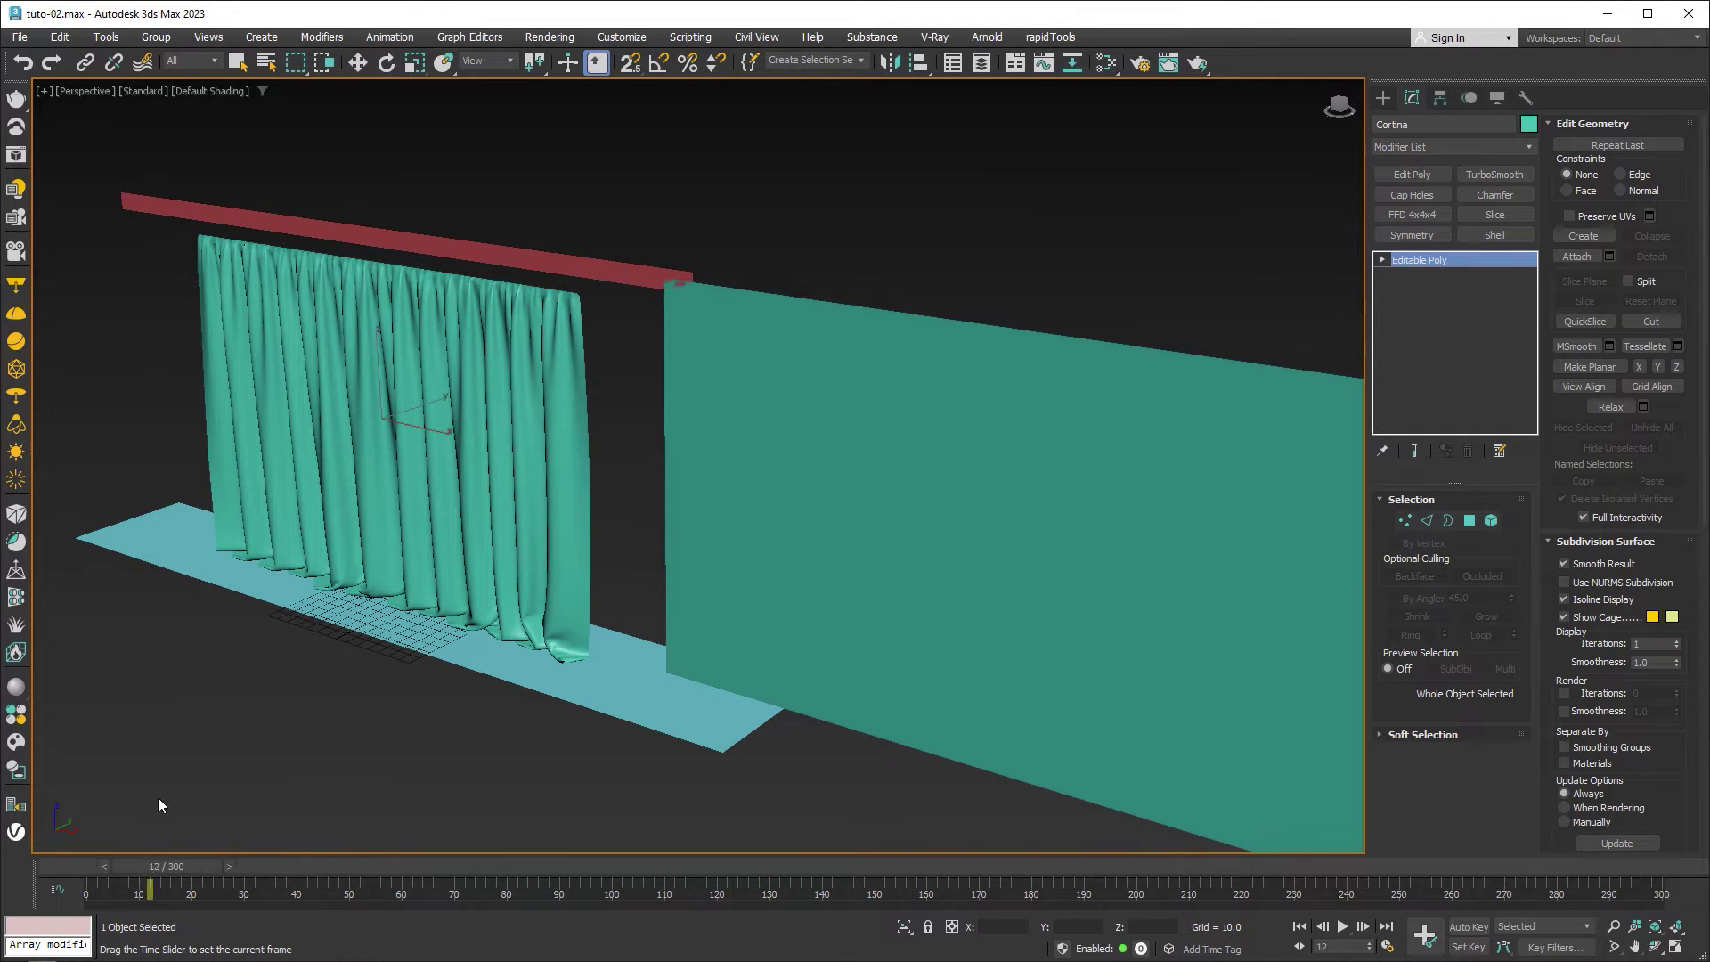
# Move the pleated curtain far to the left and zoom out over the scene
pyautogui.press('w')
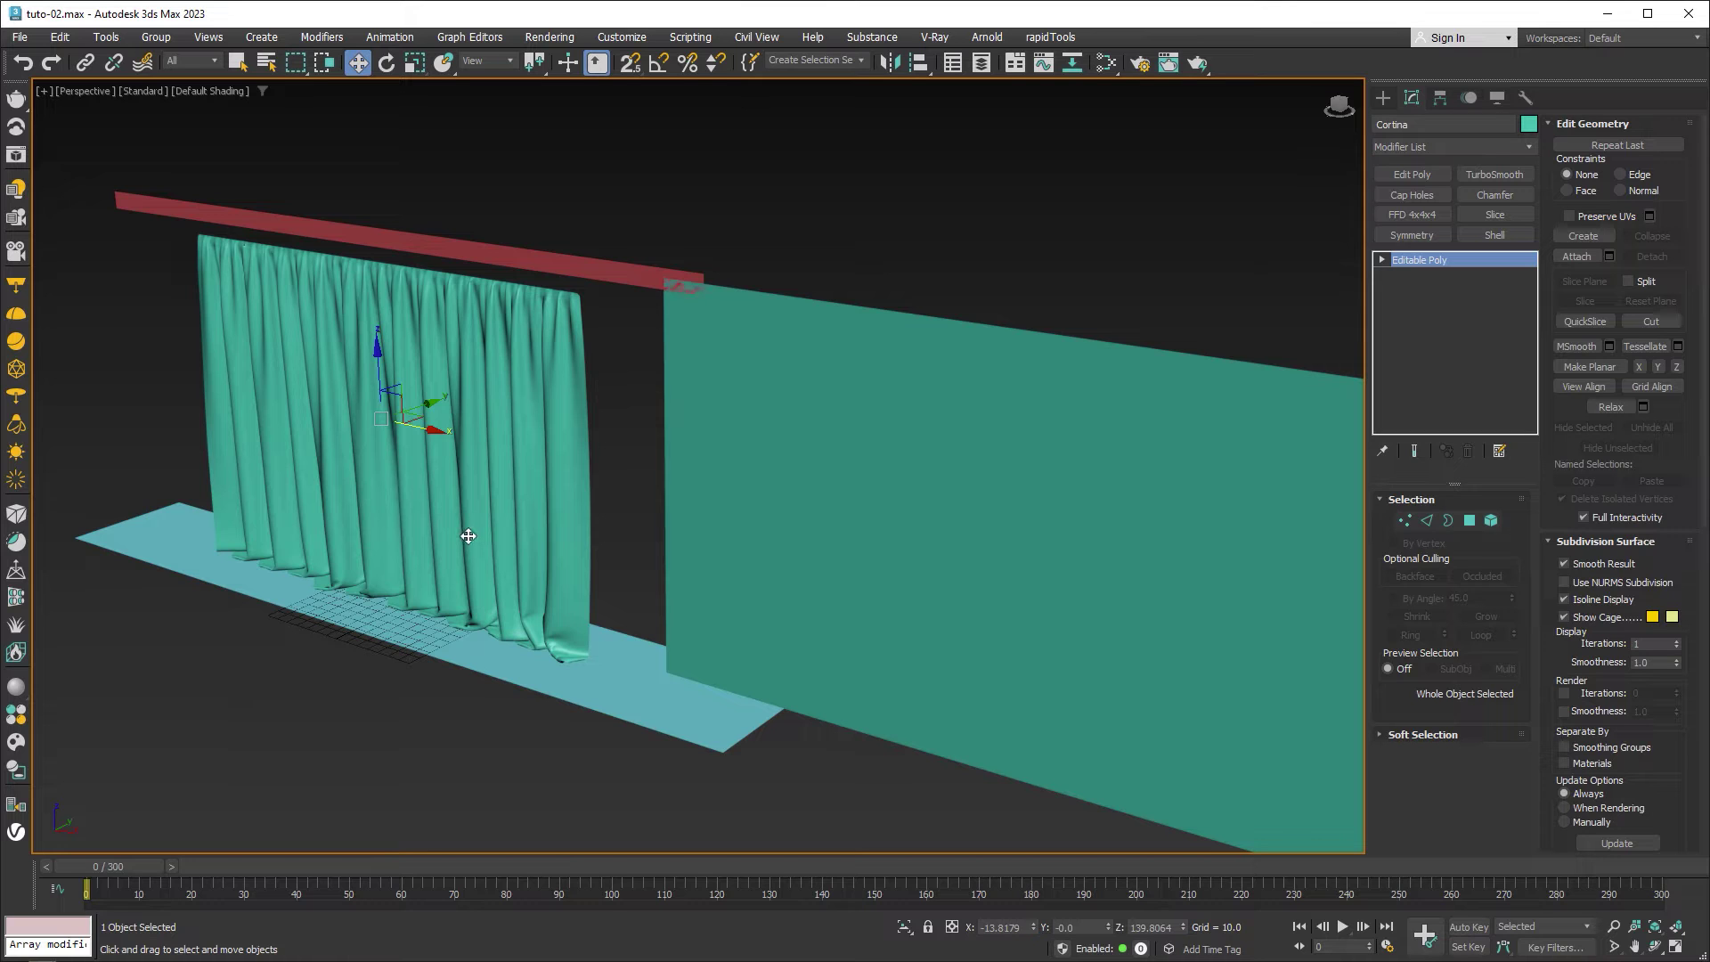
pyautogui.moveTo(470, 527); pyautogui.dragTo(748, 614, button='middle')
pyautogui.moveTo(743, 523); pyautogui.dragTo(174, 388)
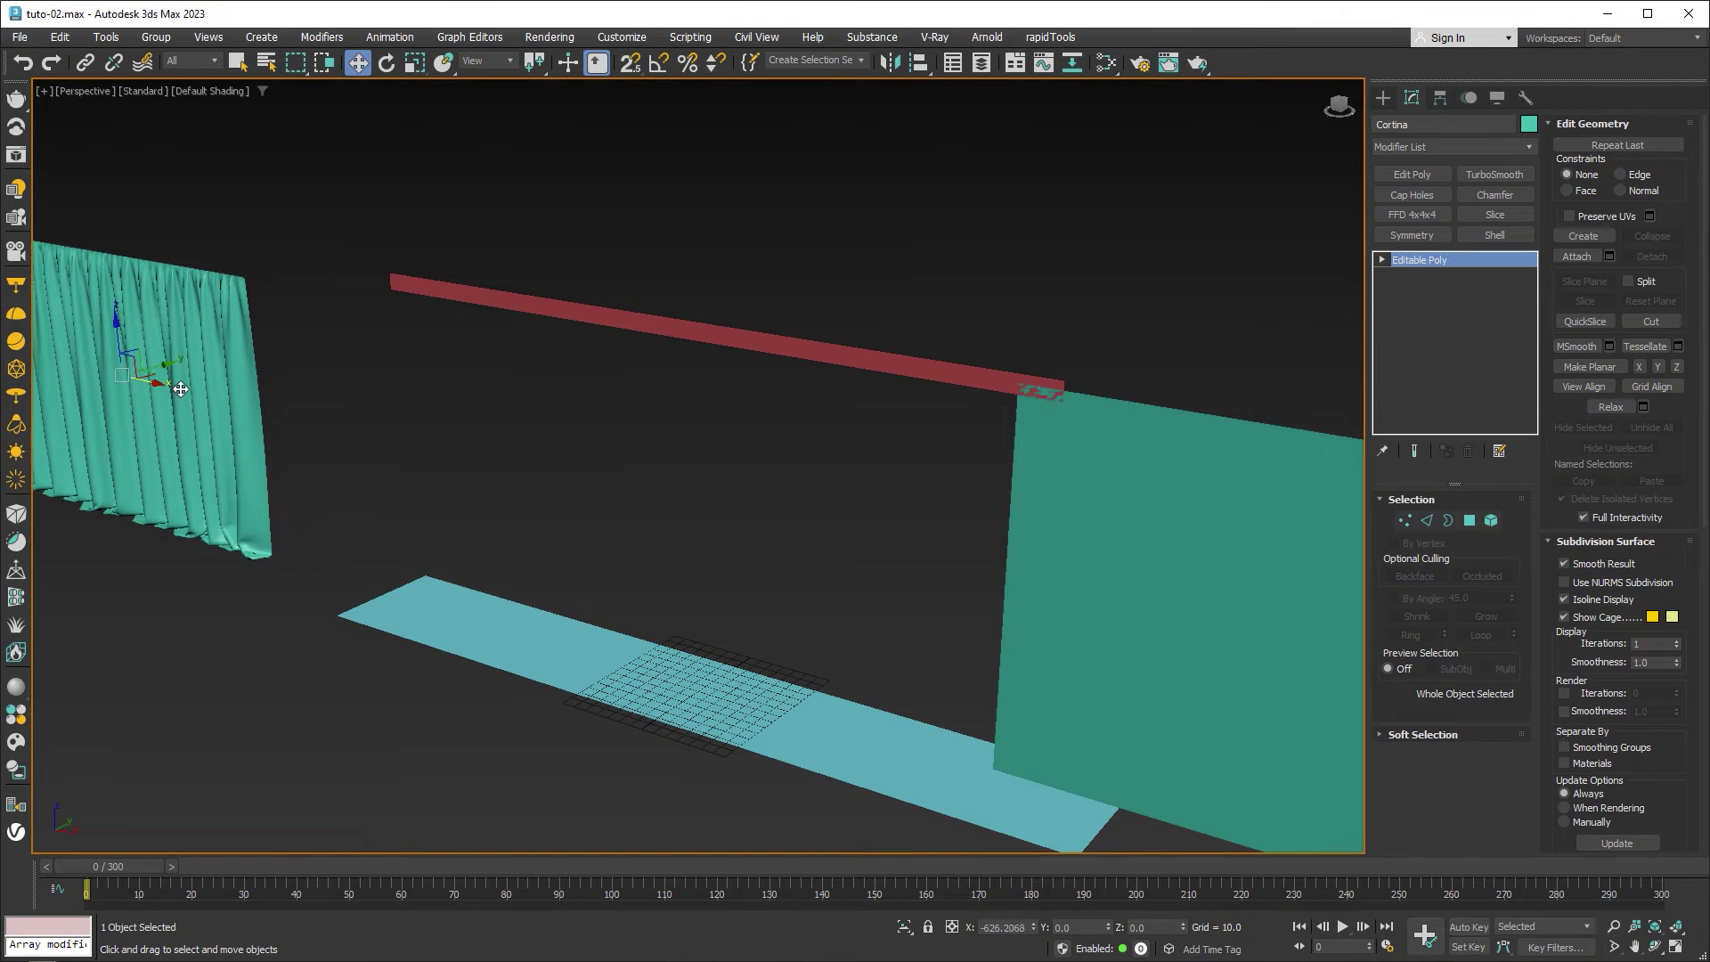
pyautogui.moveTo(1058, 546); pyautogui.dragTo(784, 554, button='middle')
pyautogui.scroll(-2, 752, 553)
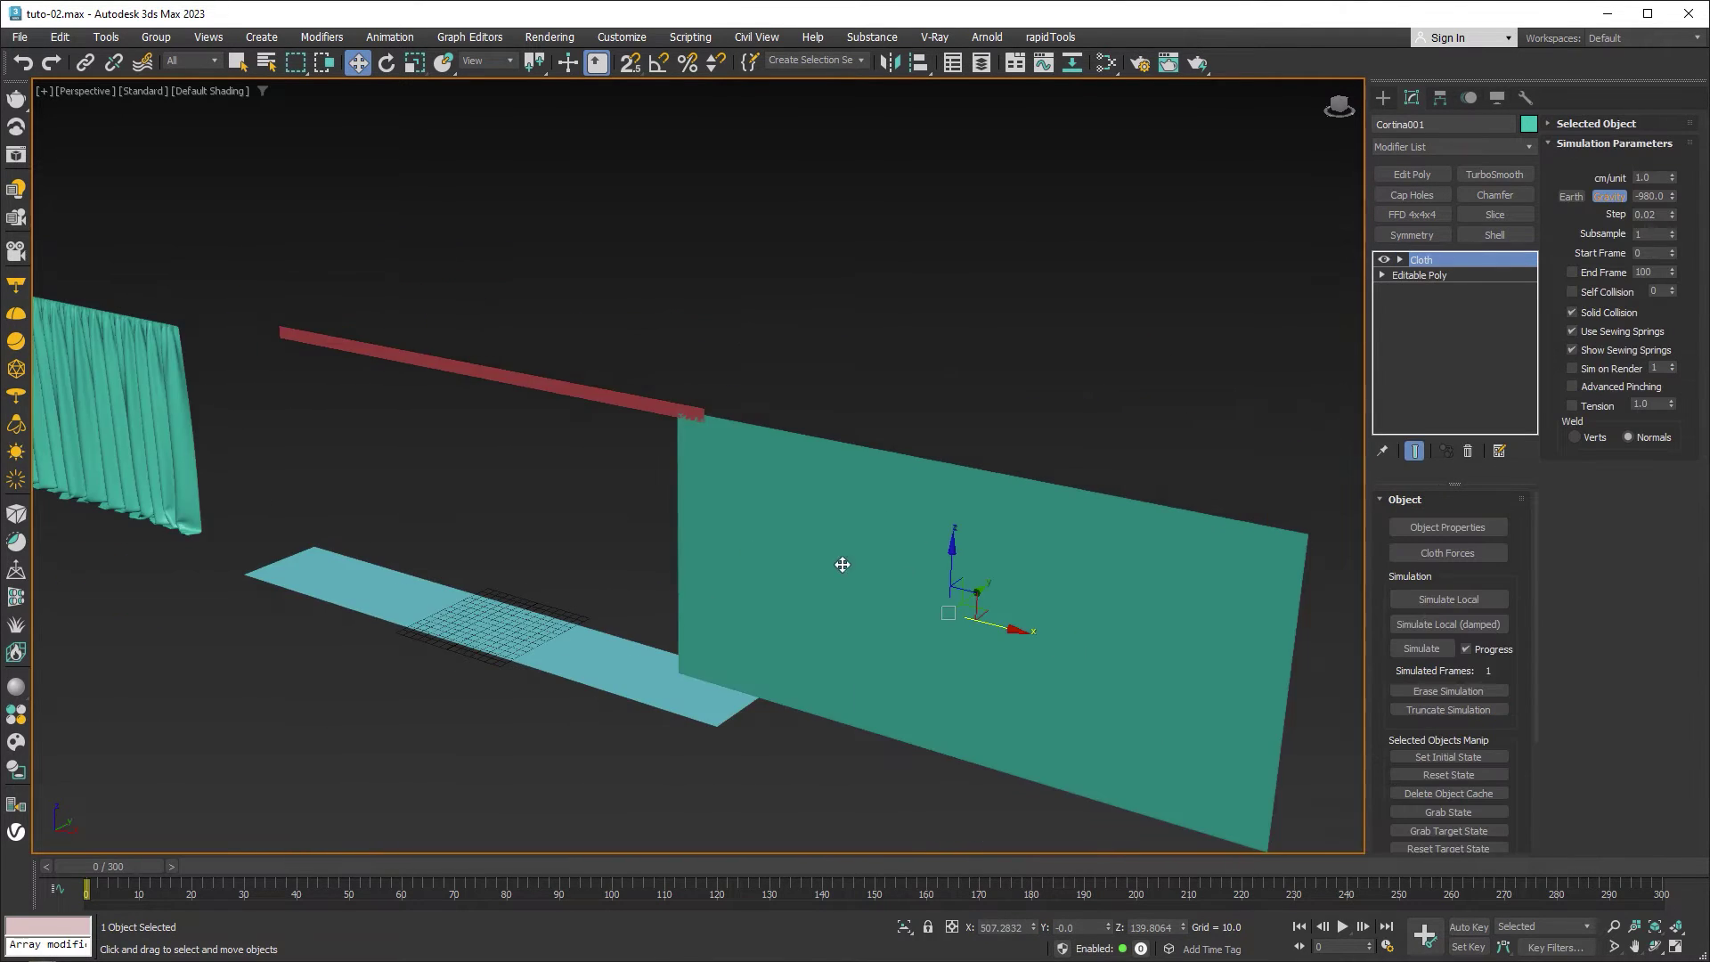
# Align Cortina001 to the rail Plane002 on X and Y pivot positions only
pyautogui.click(918, 62)
pyautogui.click(596, 393)
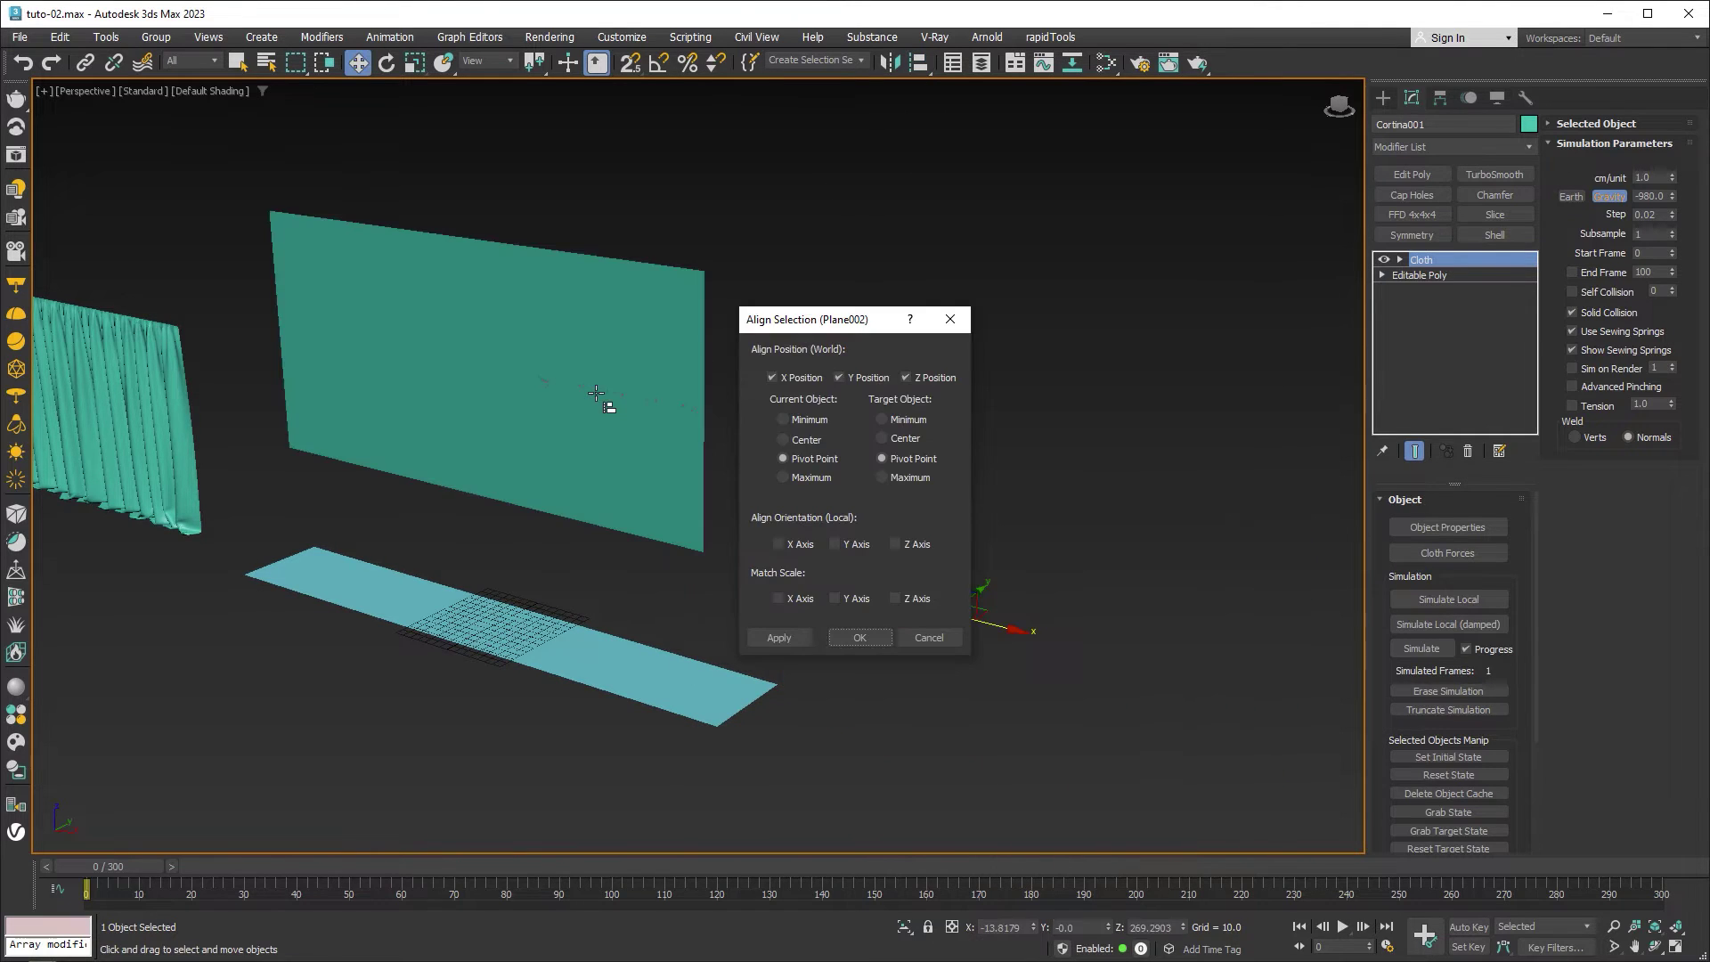
pyautogui.click(908, 379)
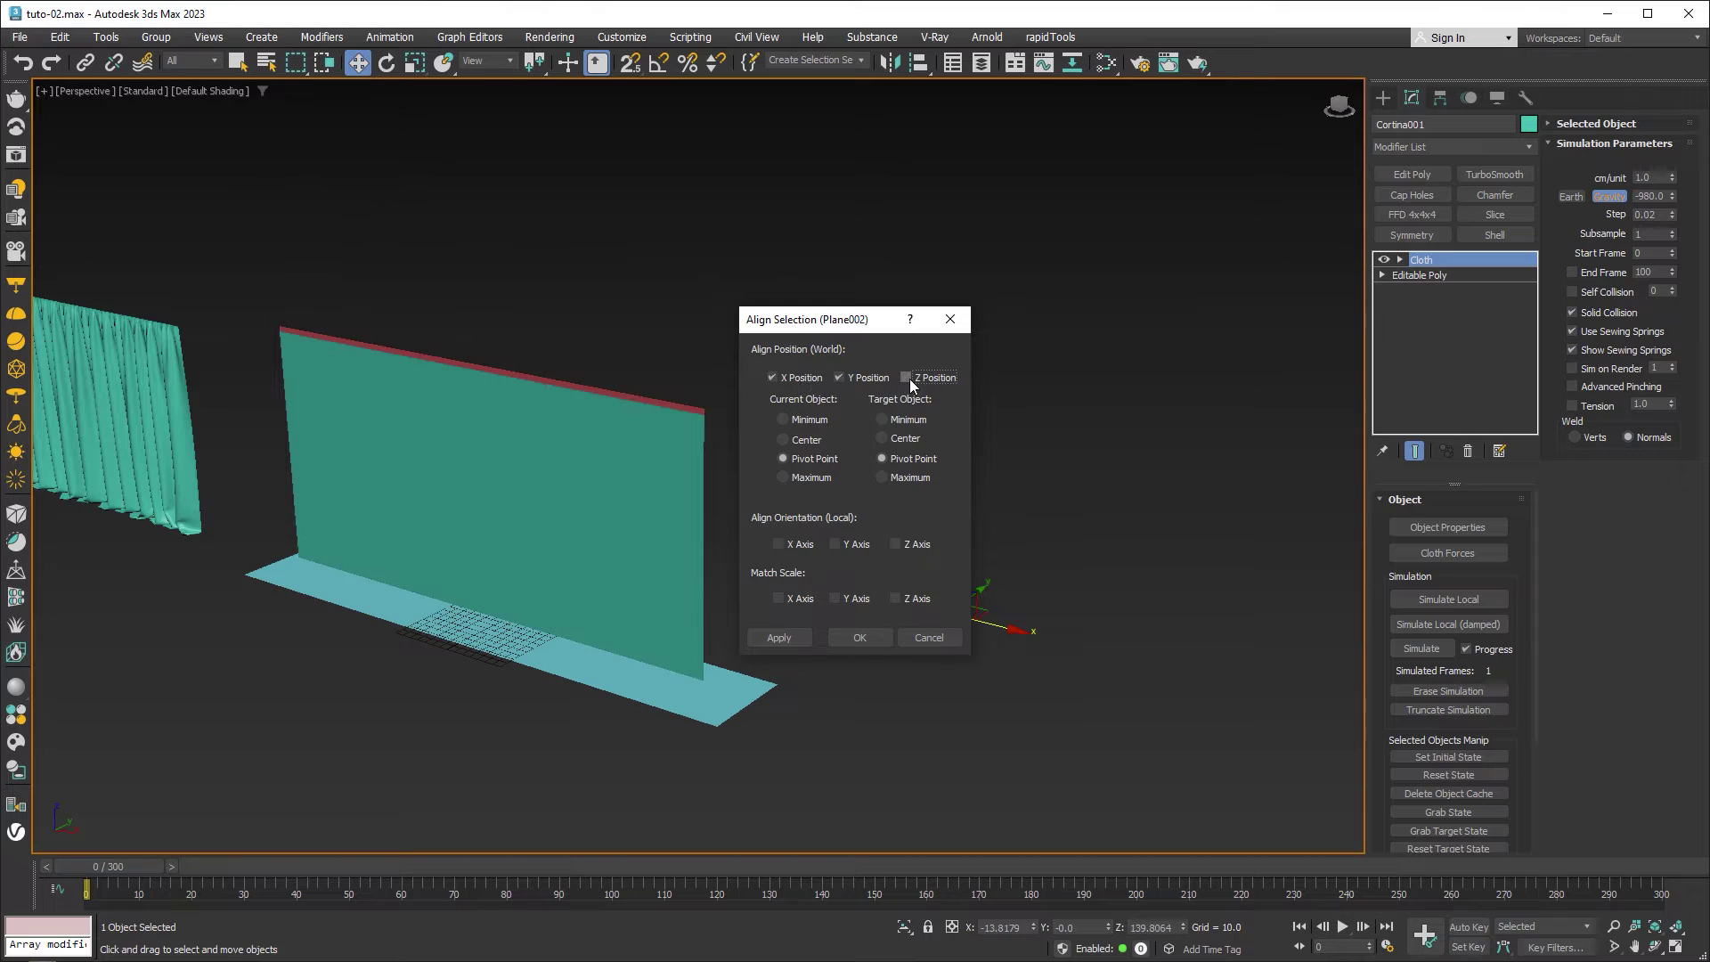
pyautogui.click(860, 637)
pyautogui.moveTo(638, 599)
pyautogui.keyDown('alt'); pyautogui.mouseDown(button='middle')
pyautogui.moveTo(770, 588)
pyautogui.moveTo(939, 538)
pyautogui.mouseUp(button='middle'); pyautogui.keyUp('alt')
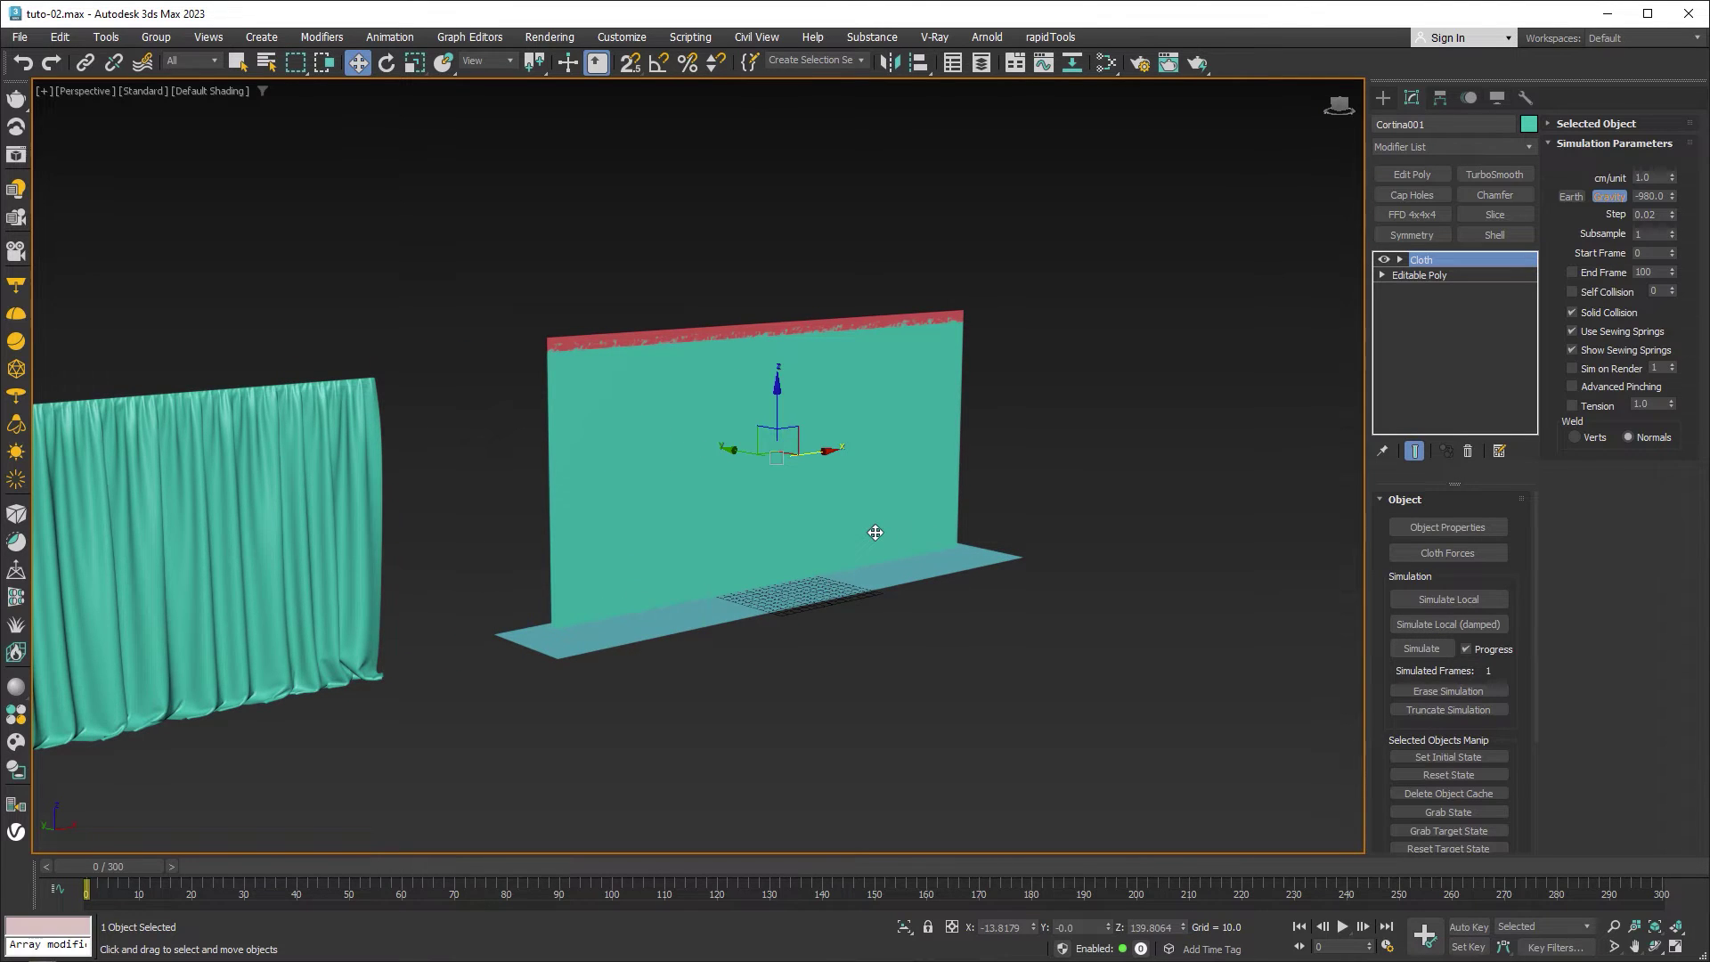
# Delete the Cloth modifiers from the flat panel and the red rail
pyautogui.click(1468, 450)
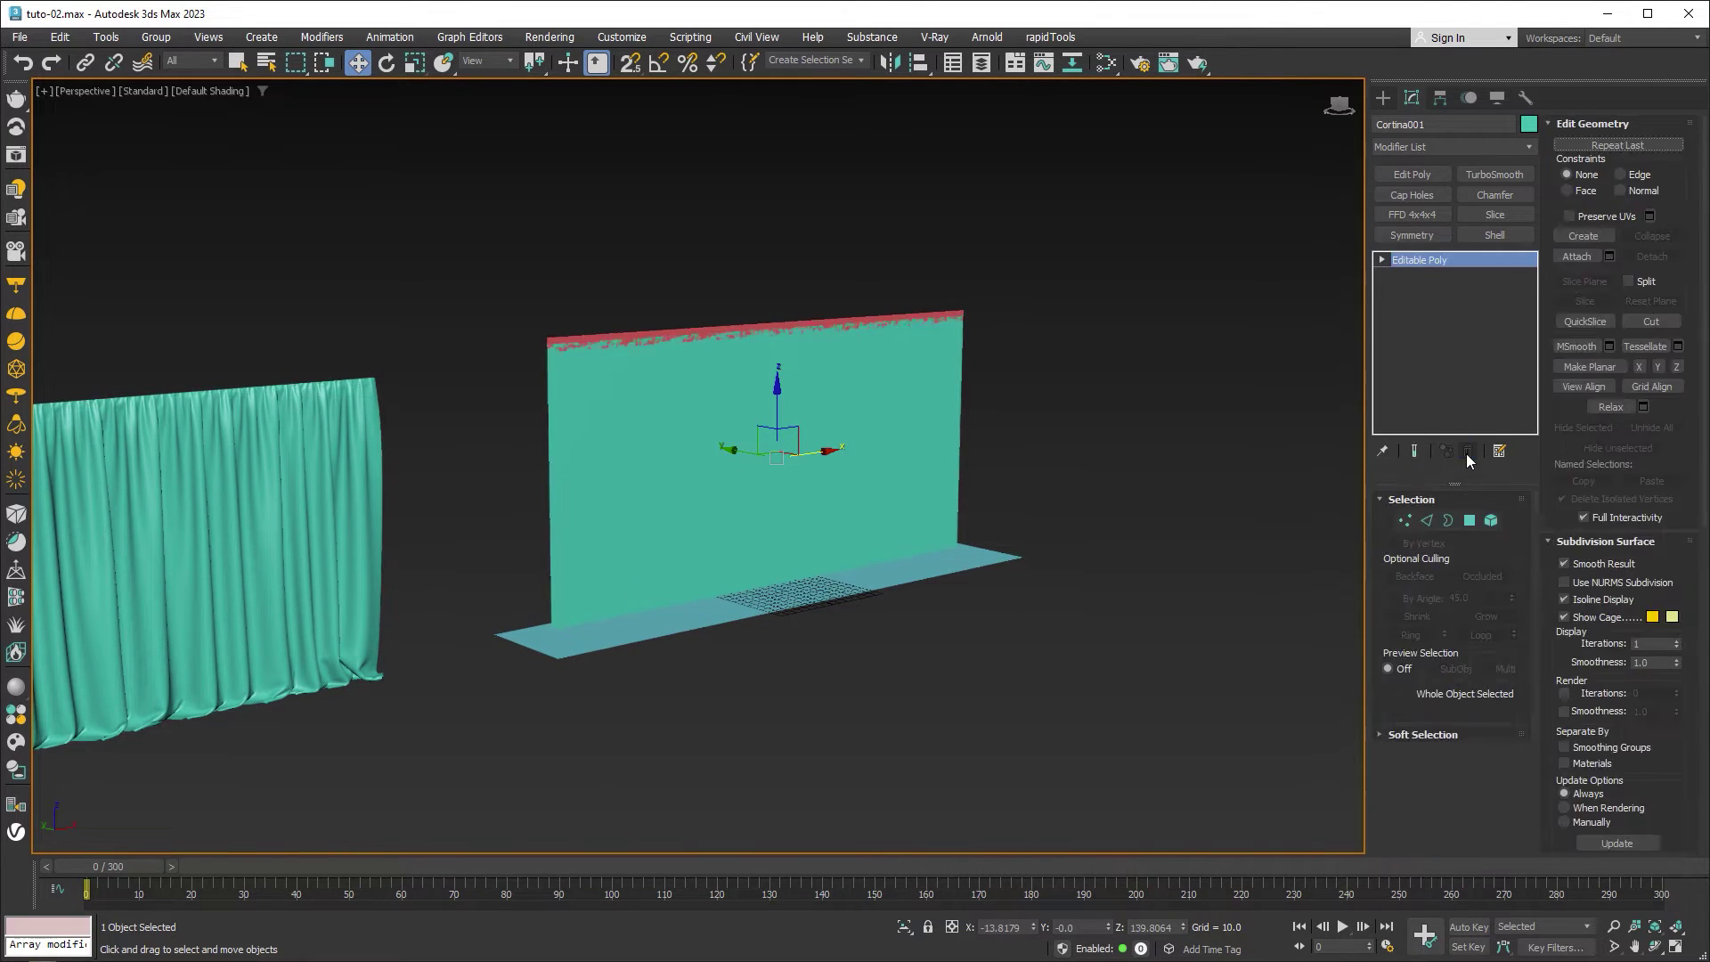
pyautogui.click(963, 311)
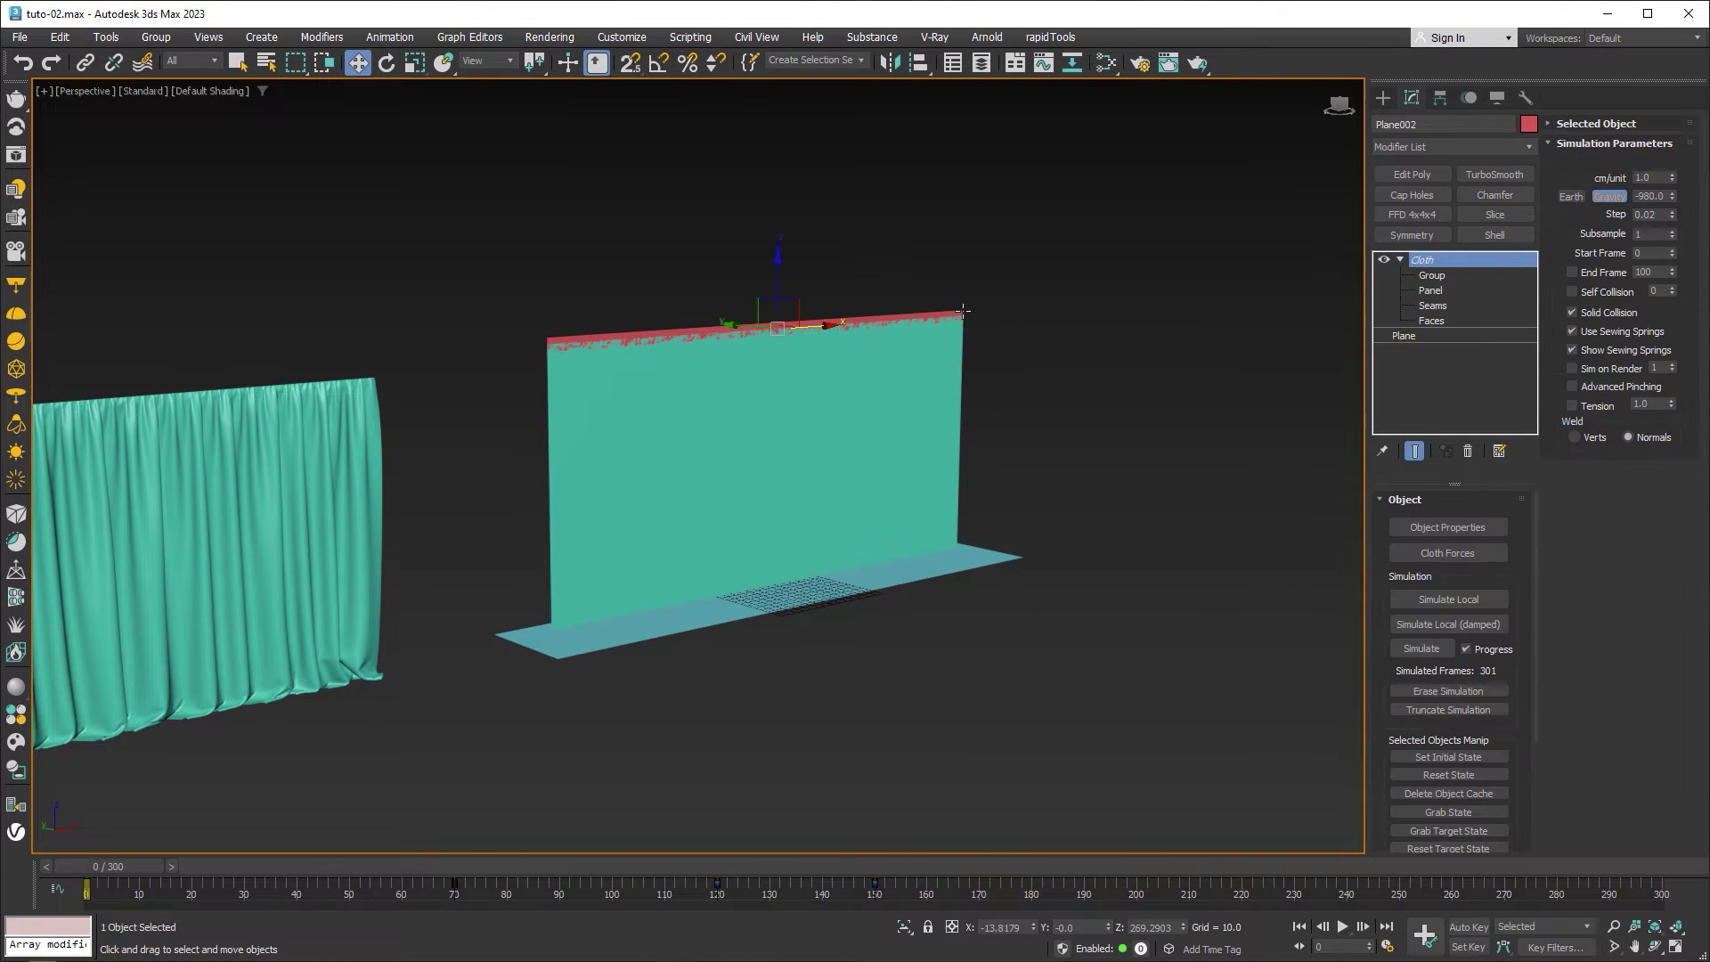
pyautogui.click(1461, 450)
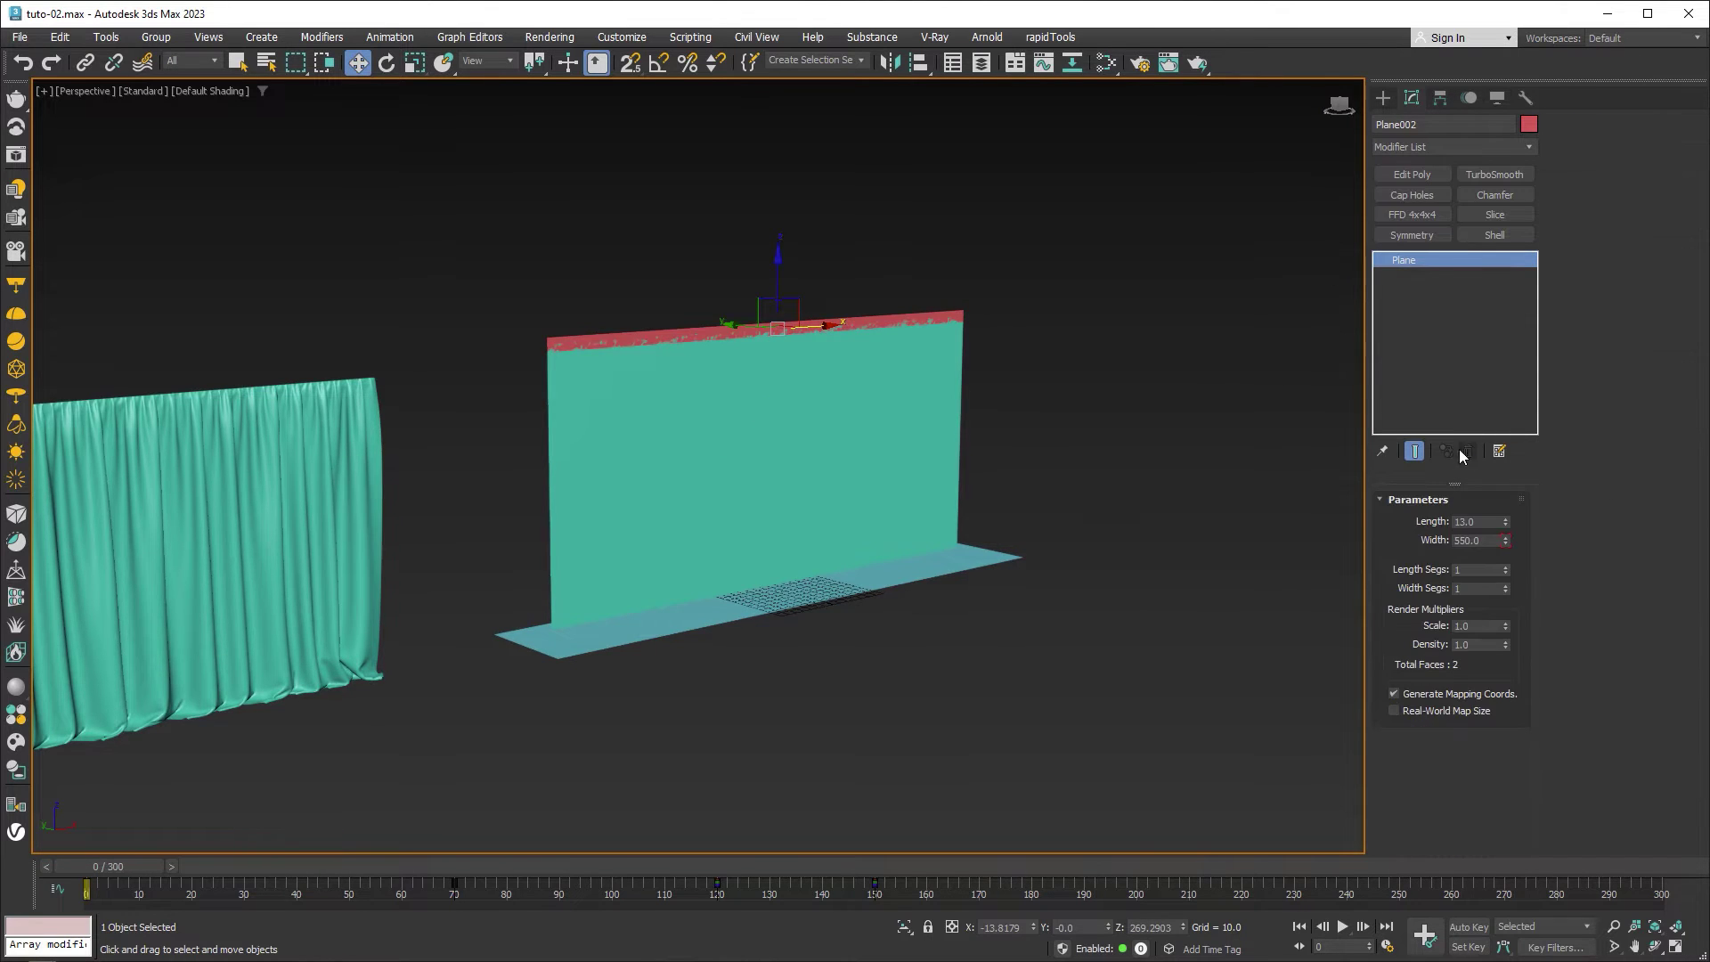
pyautogui.click(1001, 542)
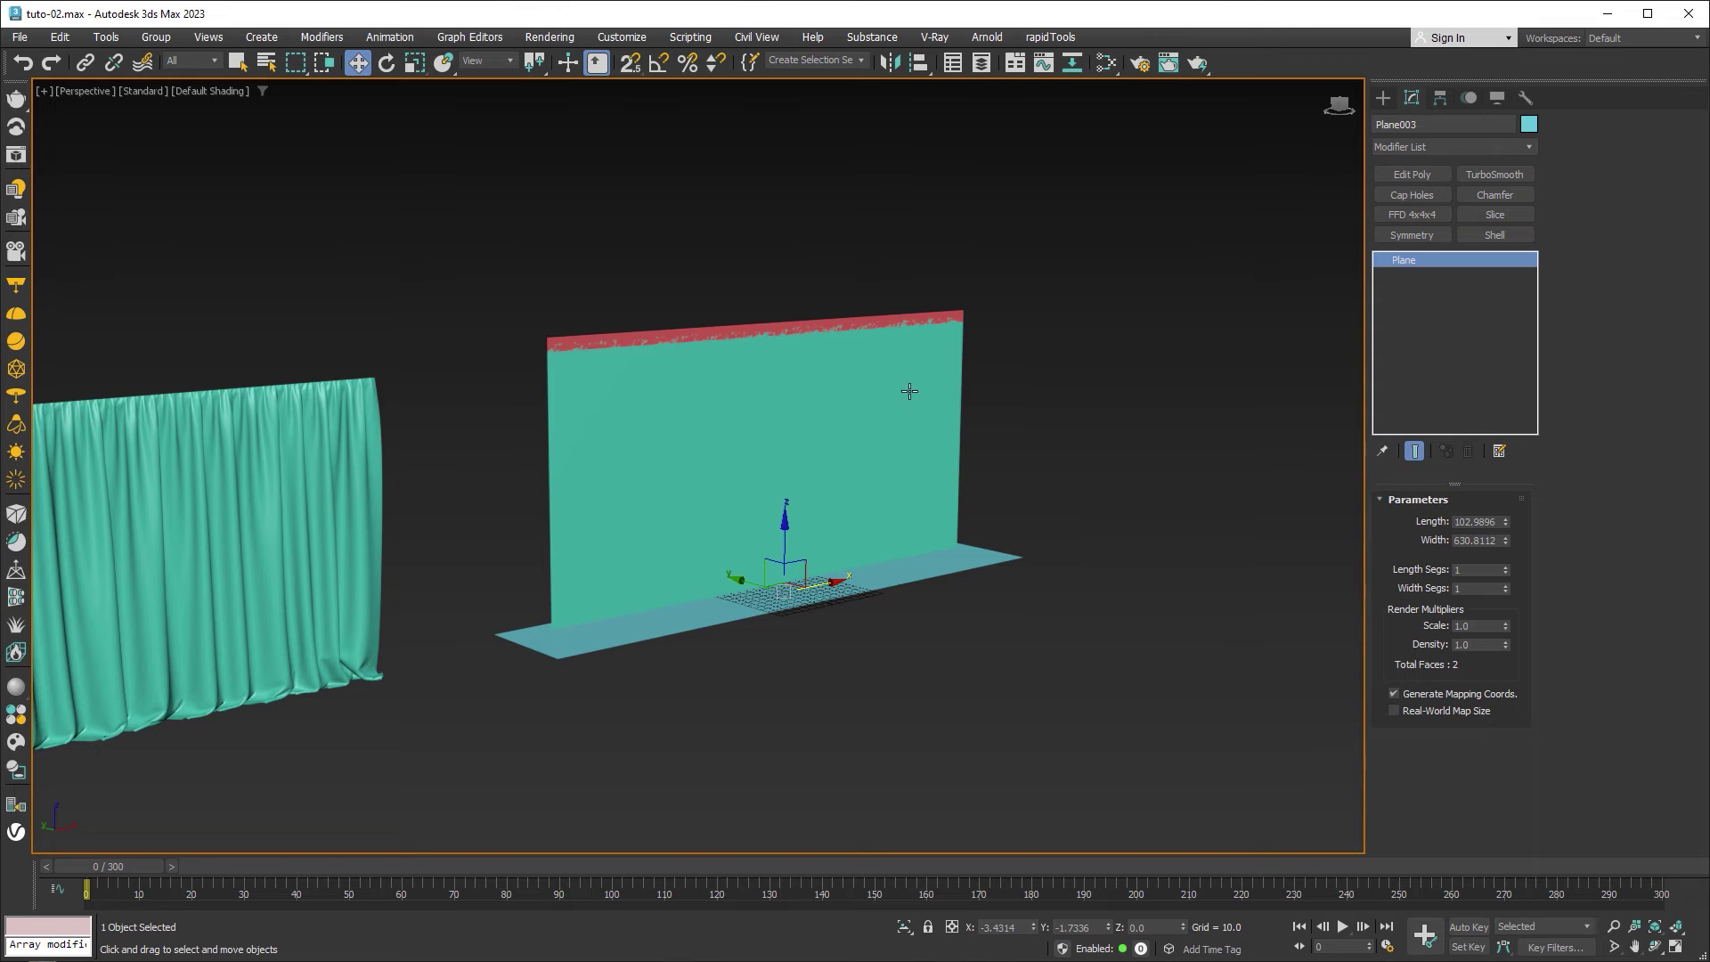
# Rename the flat panel Cortina002 and add a new Cloth modifier to it
pyautogui.click(910, 391)
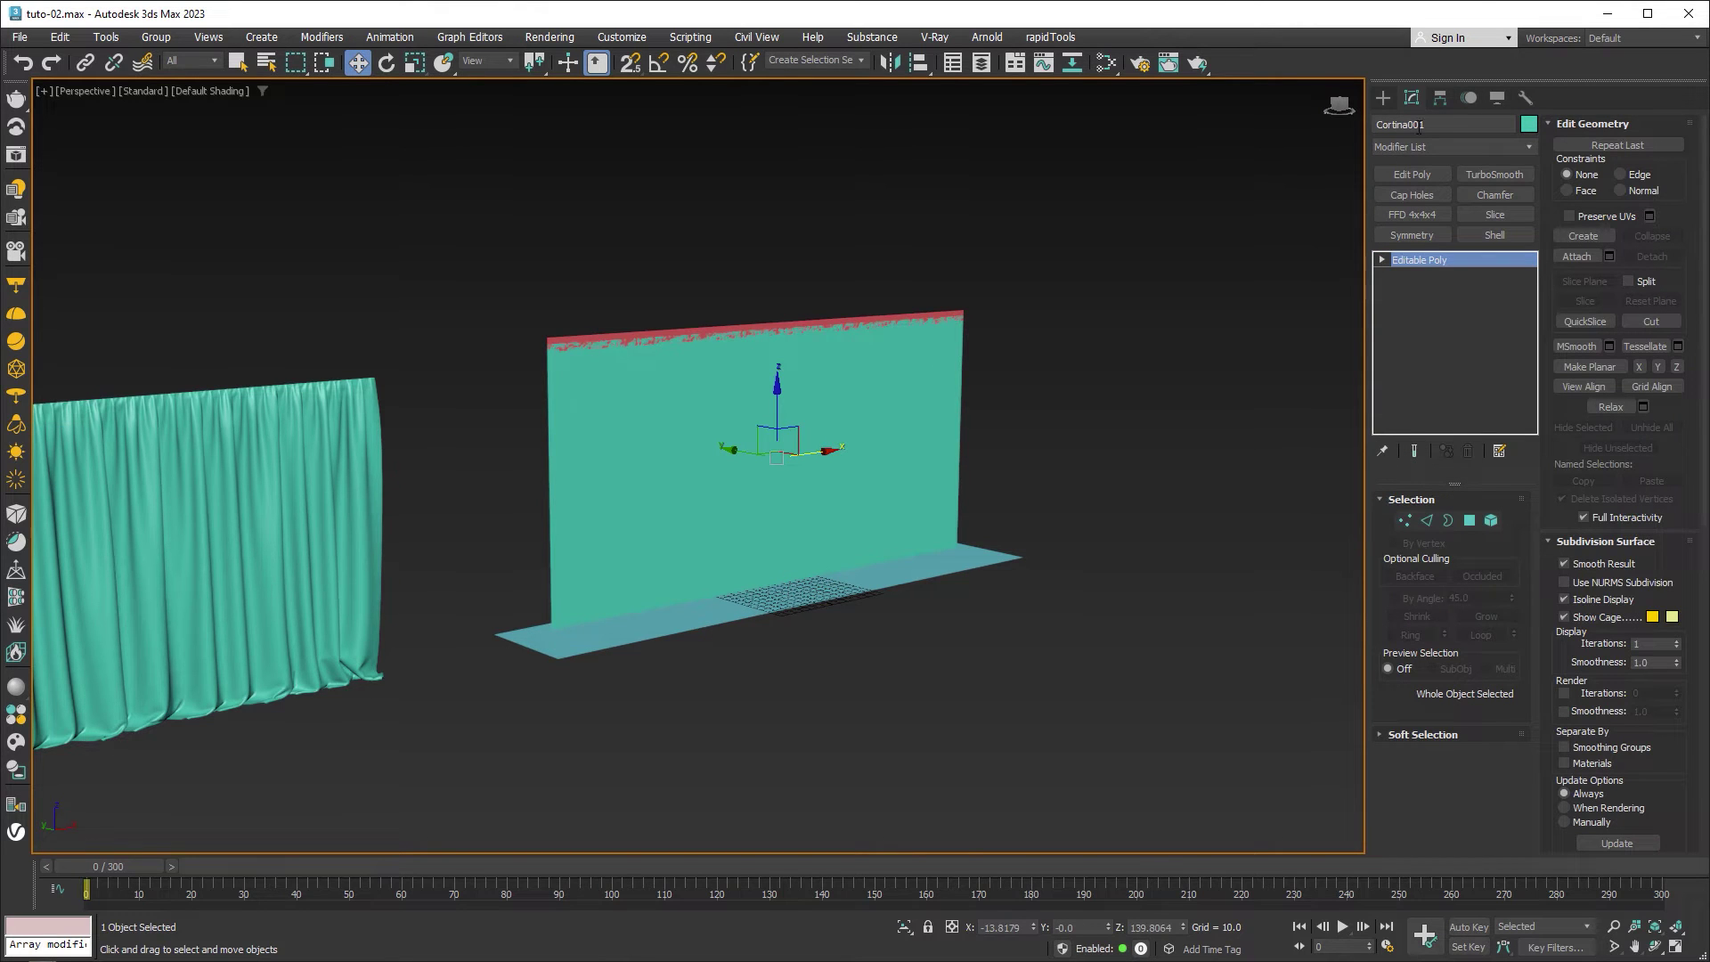
pyautogui.moveTo(1420, 125); pyautogui.dragTo(1436, 124)
pyautogui.write('2')
pyautogui.press('Return')
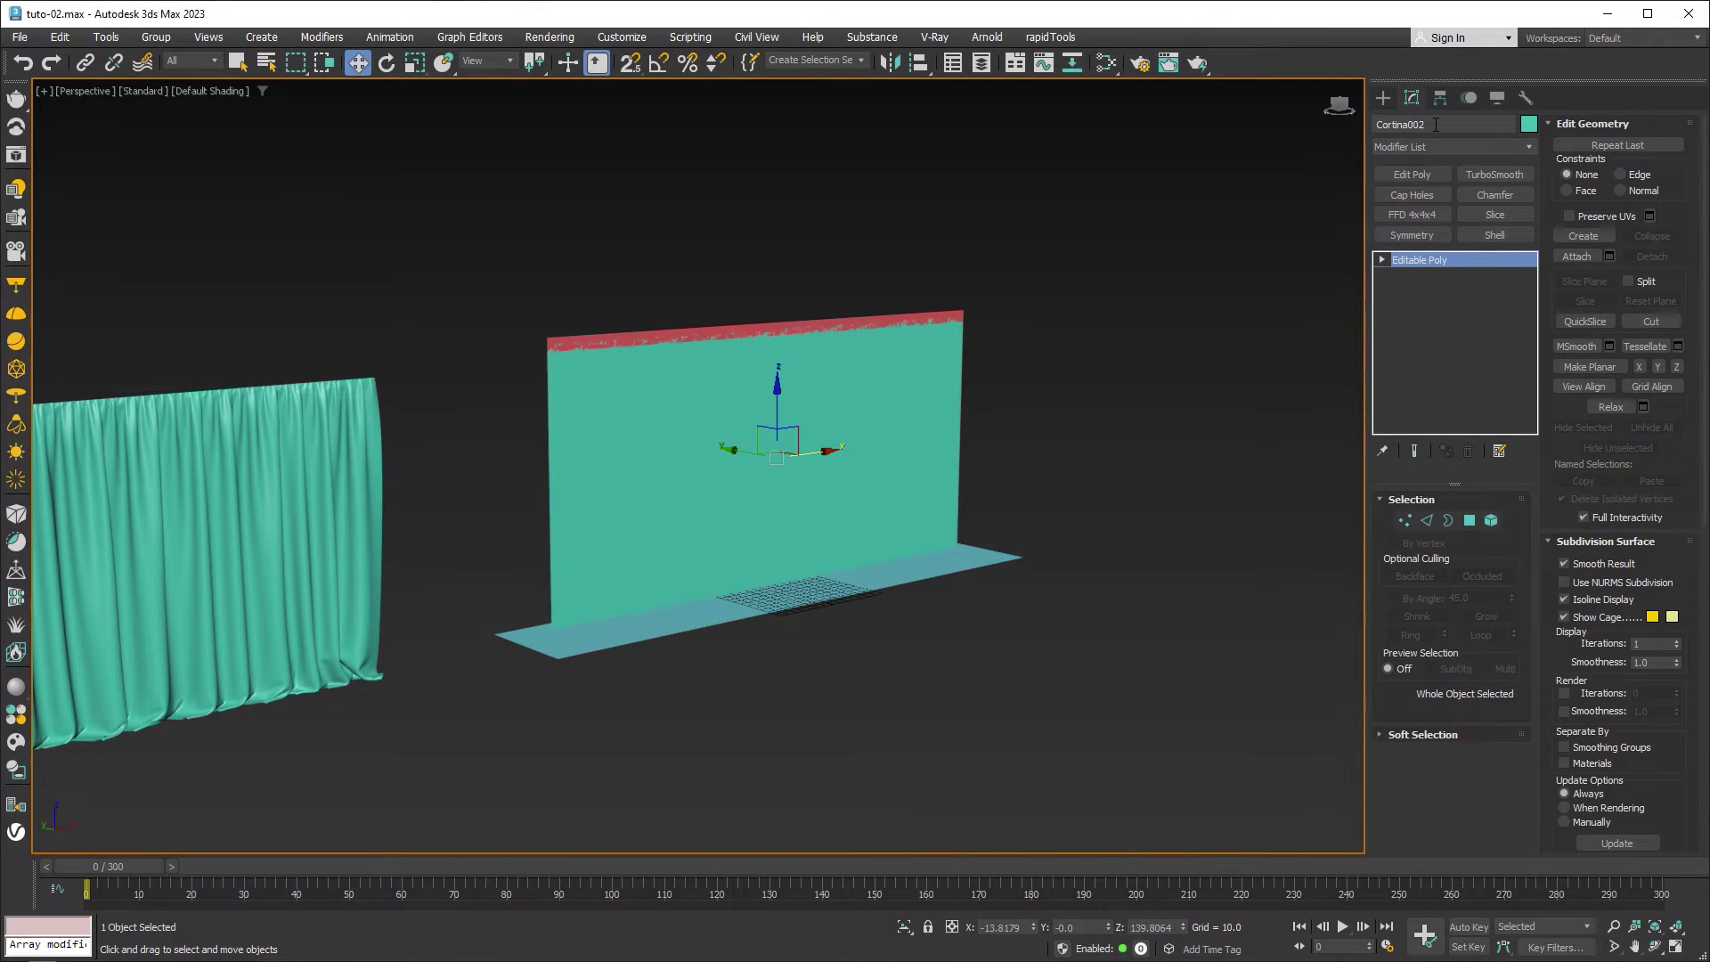
pyautogui.click(1528, 147)
pyautogui.write('cloth')
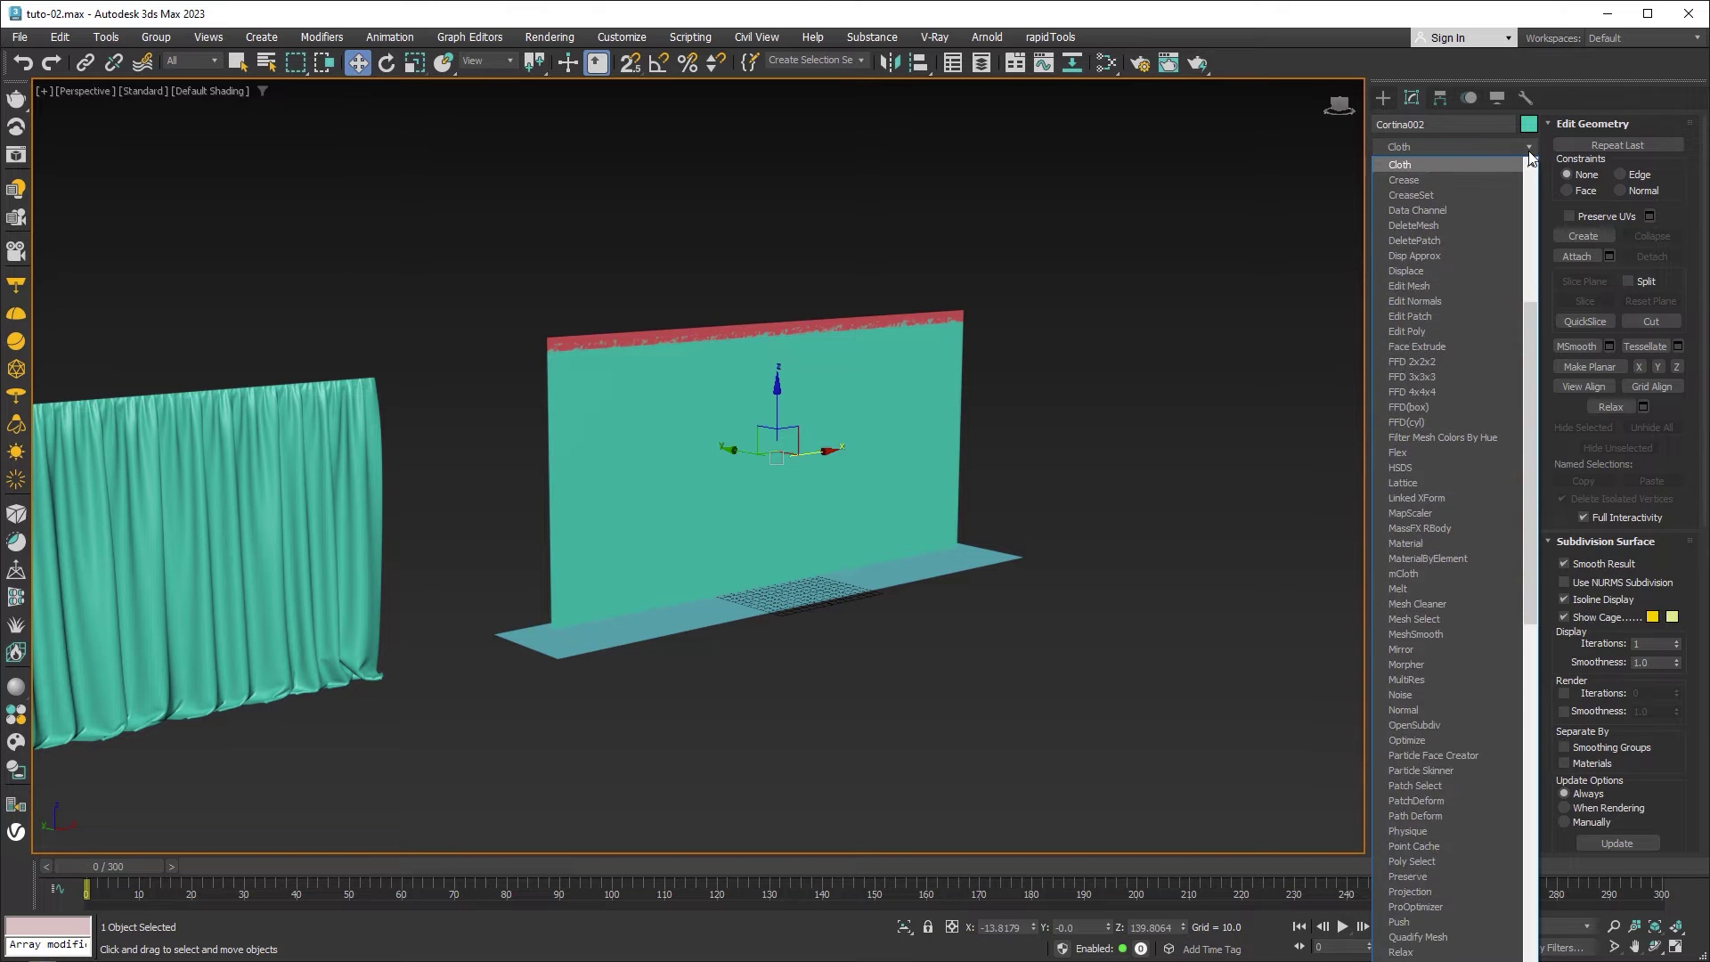
pyautogui.press('Return')
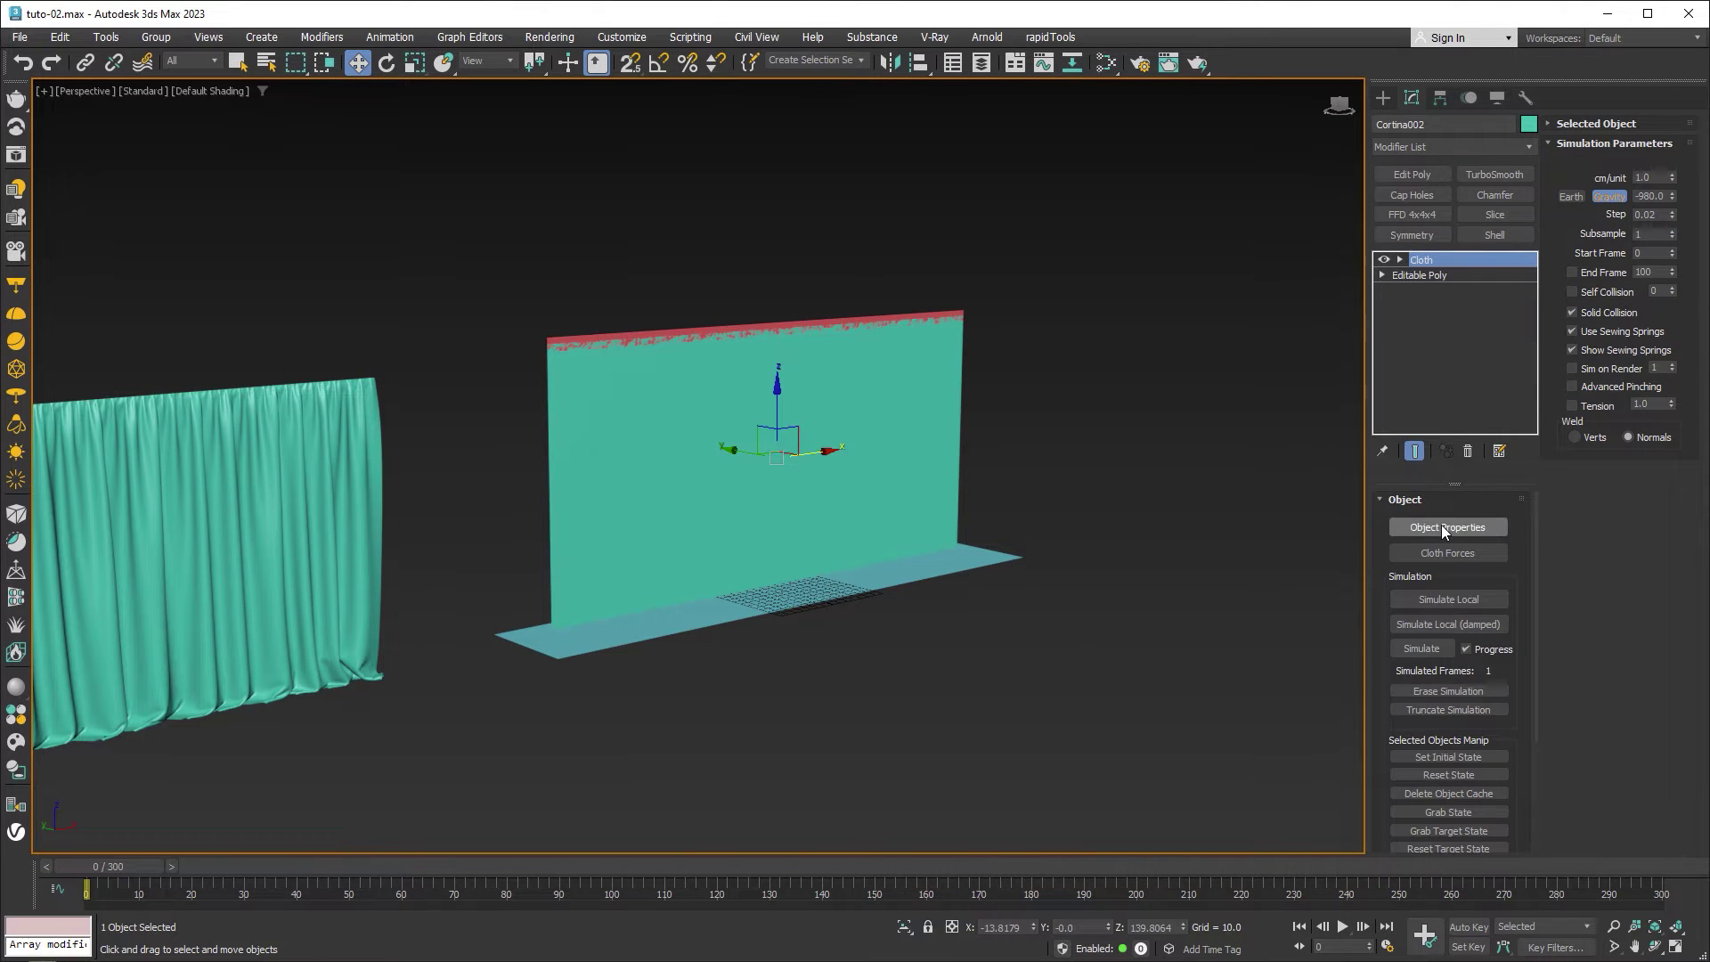
# Add Plane002 and Plane003 to the cloth simulation as collision objects
pyautogui.click(1443, 528)
pyautogui.moveTo(909, 175); pyautogui.dragTo(1214, 165)
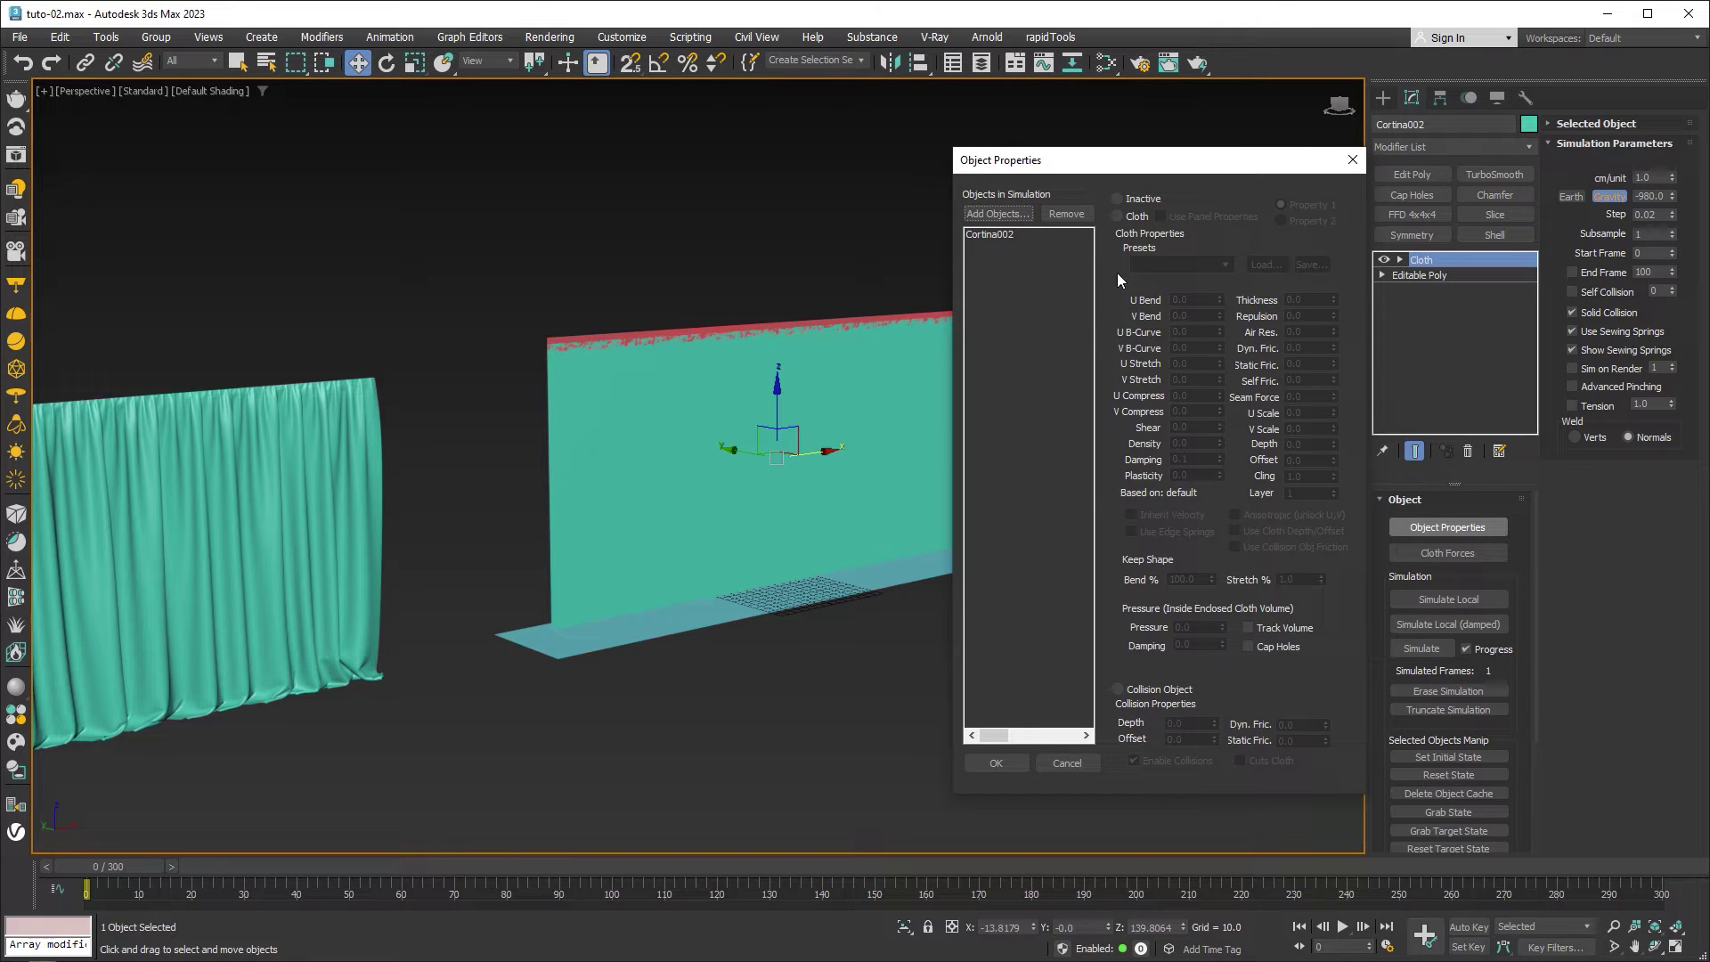
pyautogui.click(994, 212)
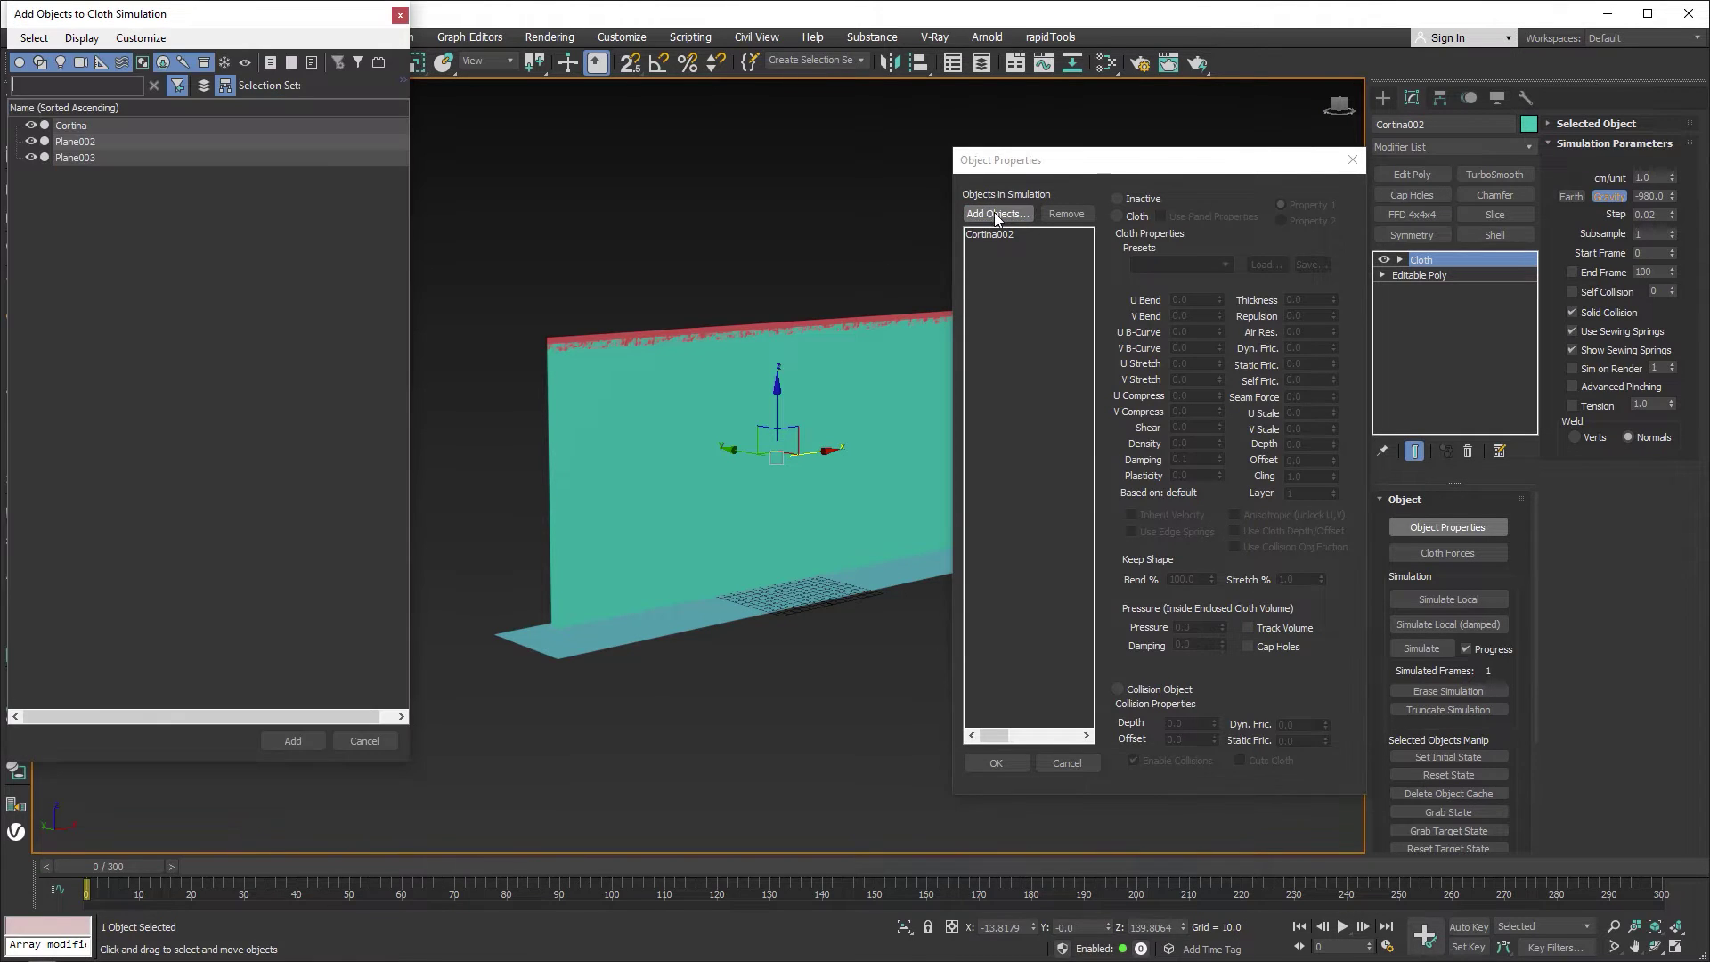
pyautogui.click(80, 146)
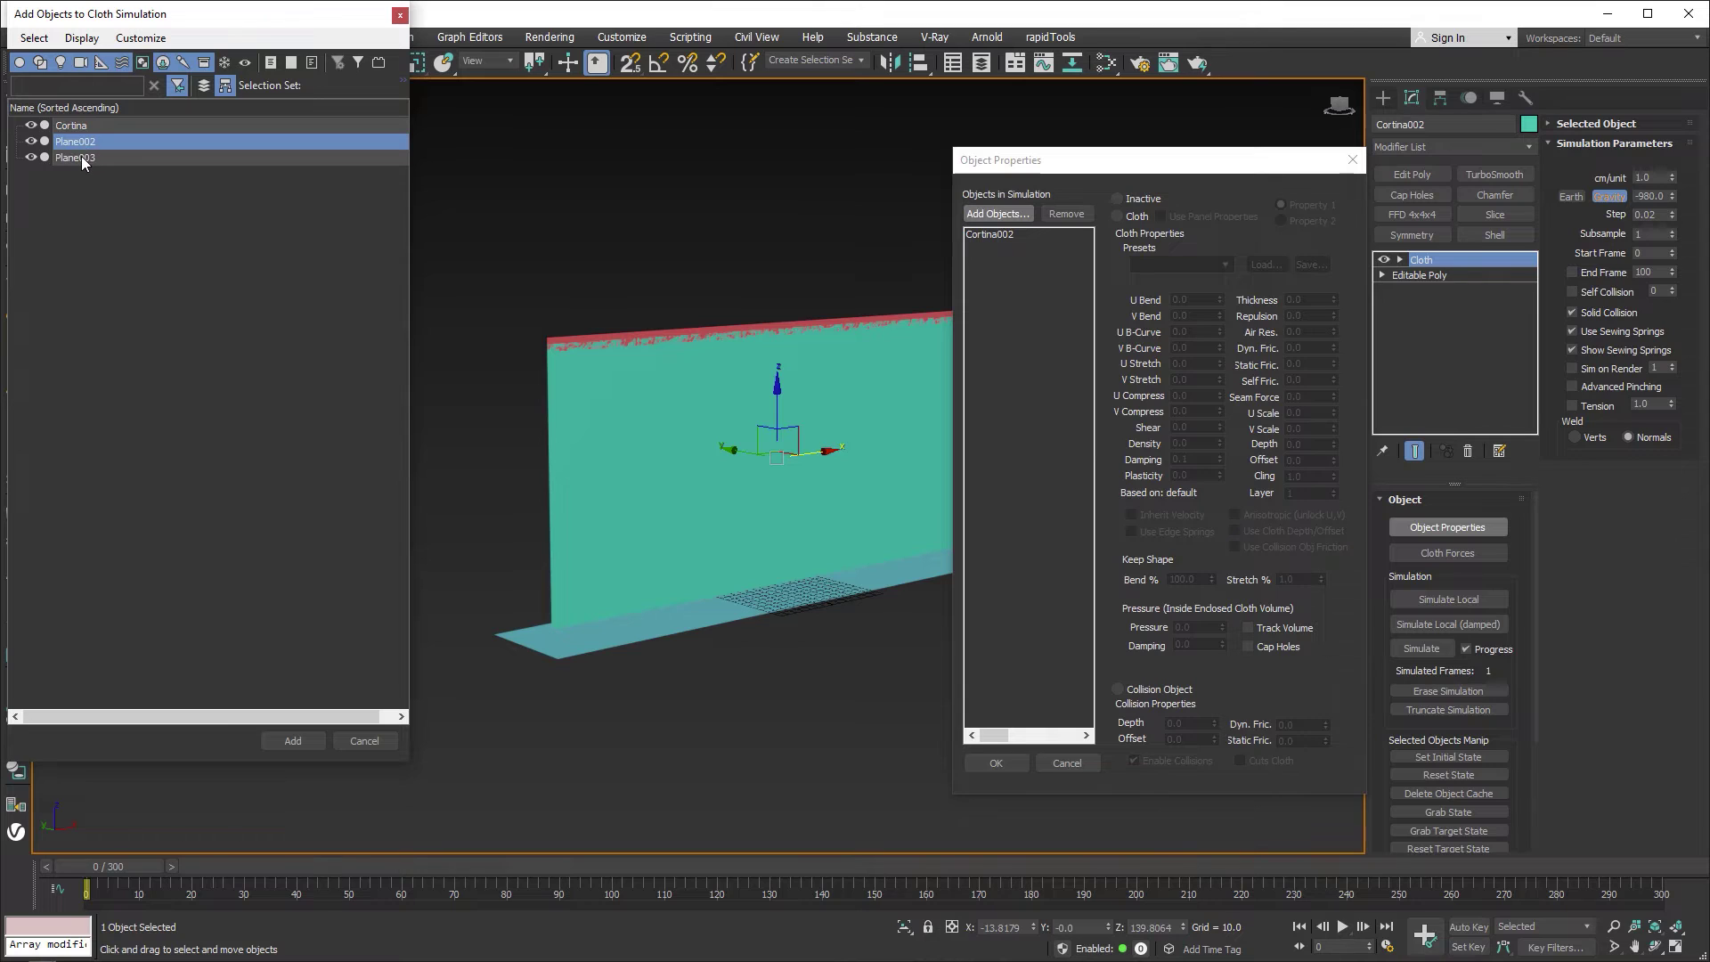
pyautogui.keyDown('ctrl'); pyautogui.click(82, 159); pyautogui.keyUp('ctrl')
pyautogui.click(322, 741)
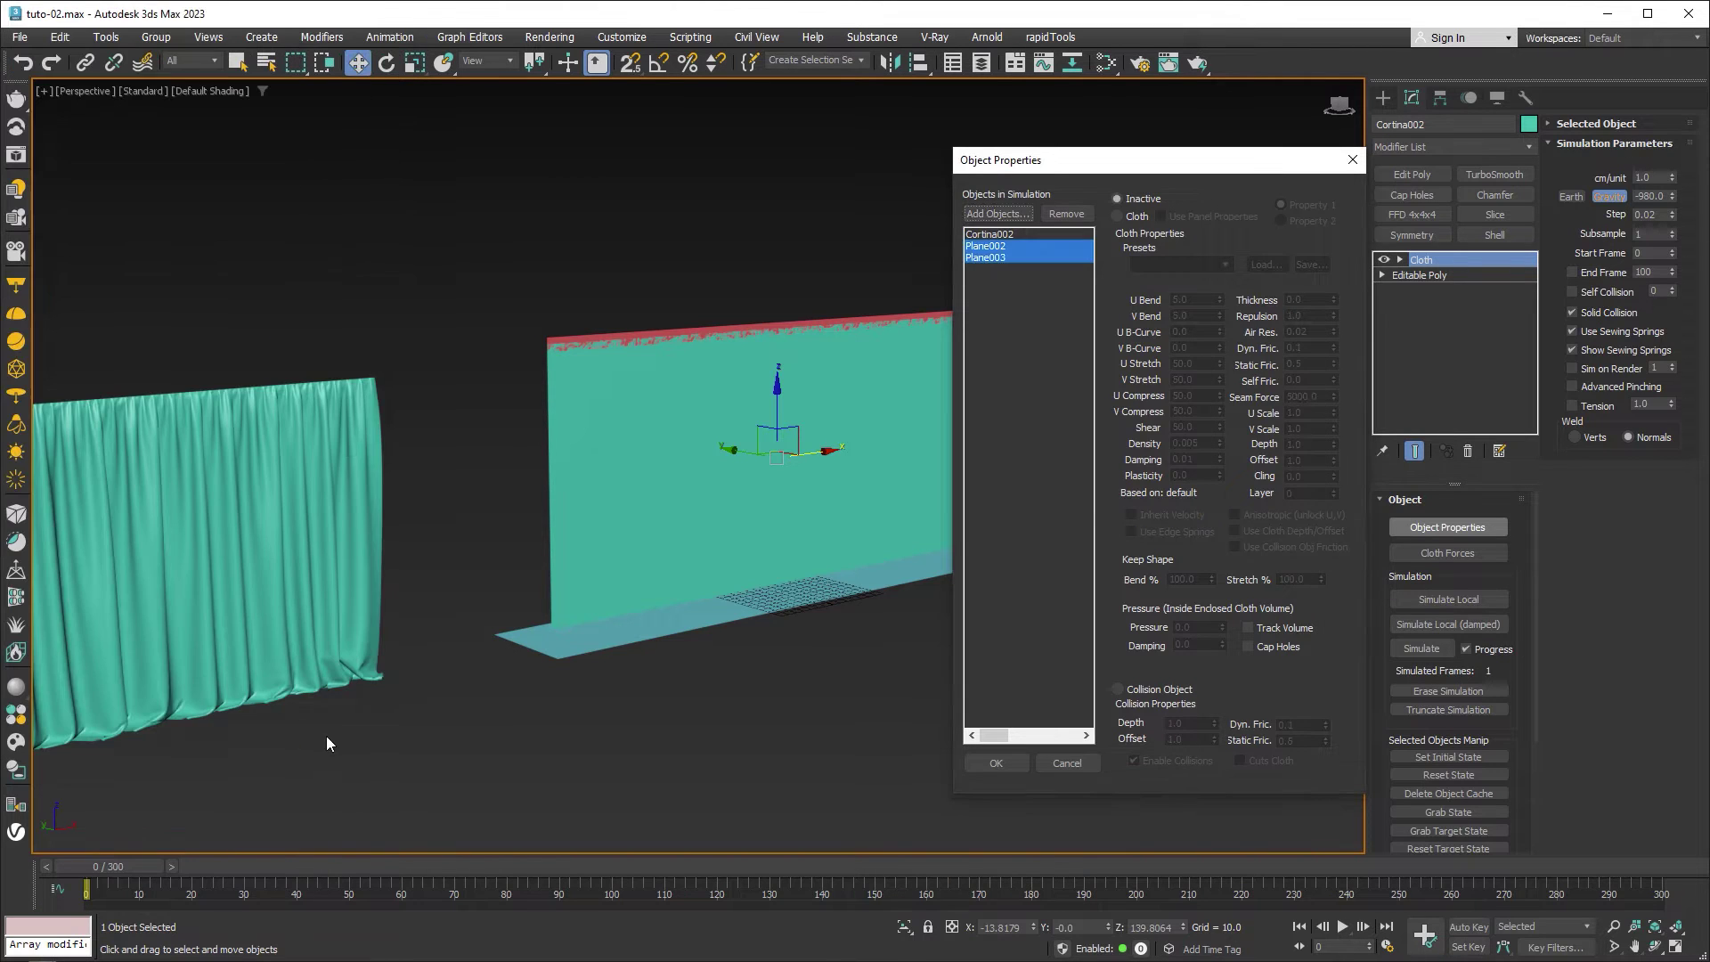
pyautogui.click(1141, 690)
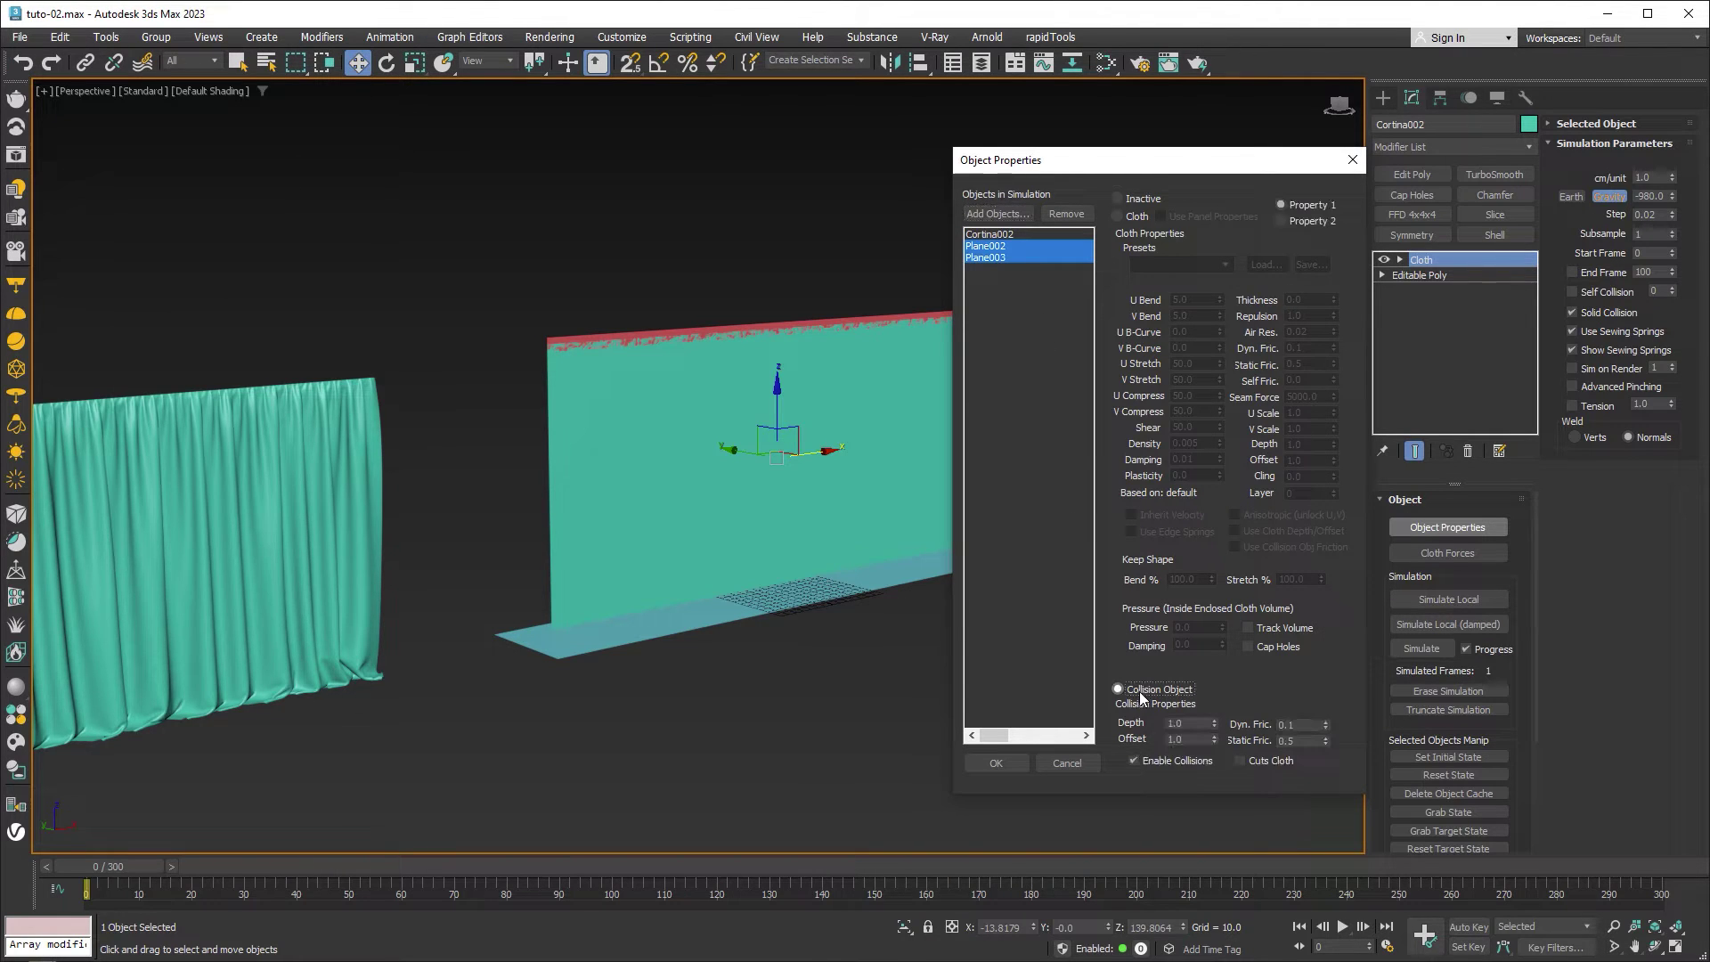
# Make Cortina002 Cloth with the Spandex preset and enter its Group sub-level
pyautogui.click(1020, 235)
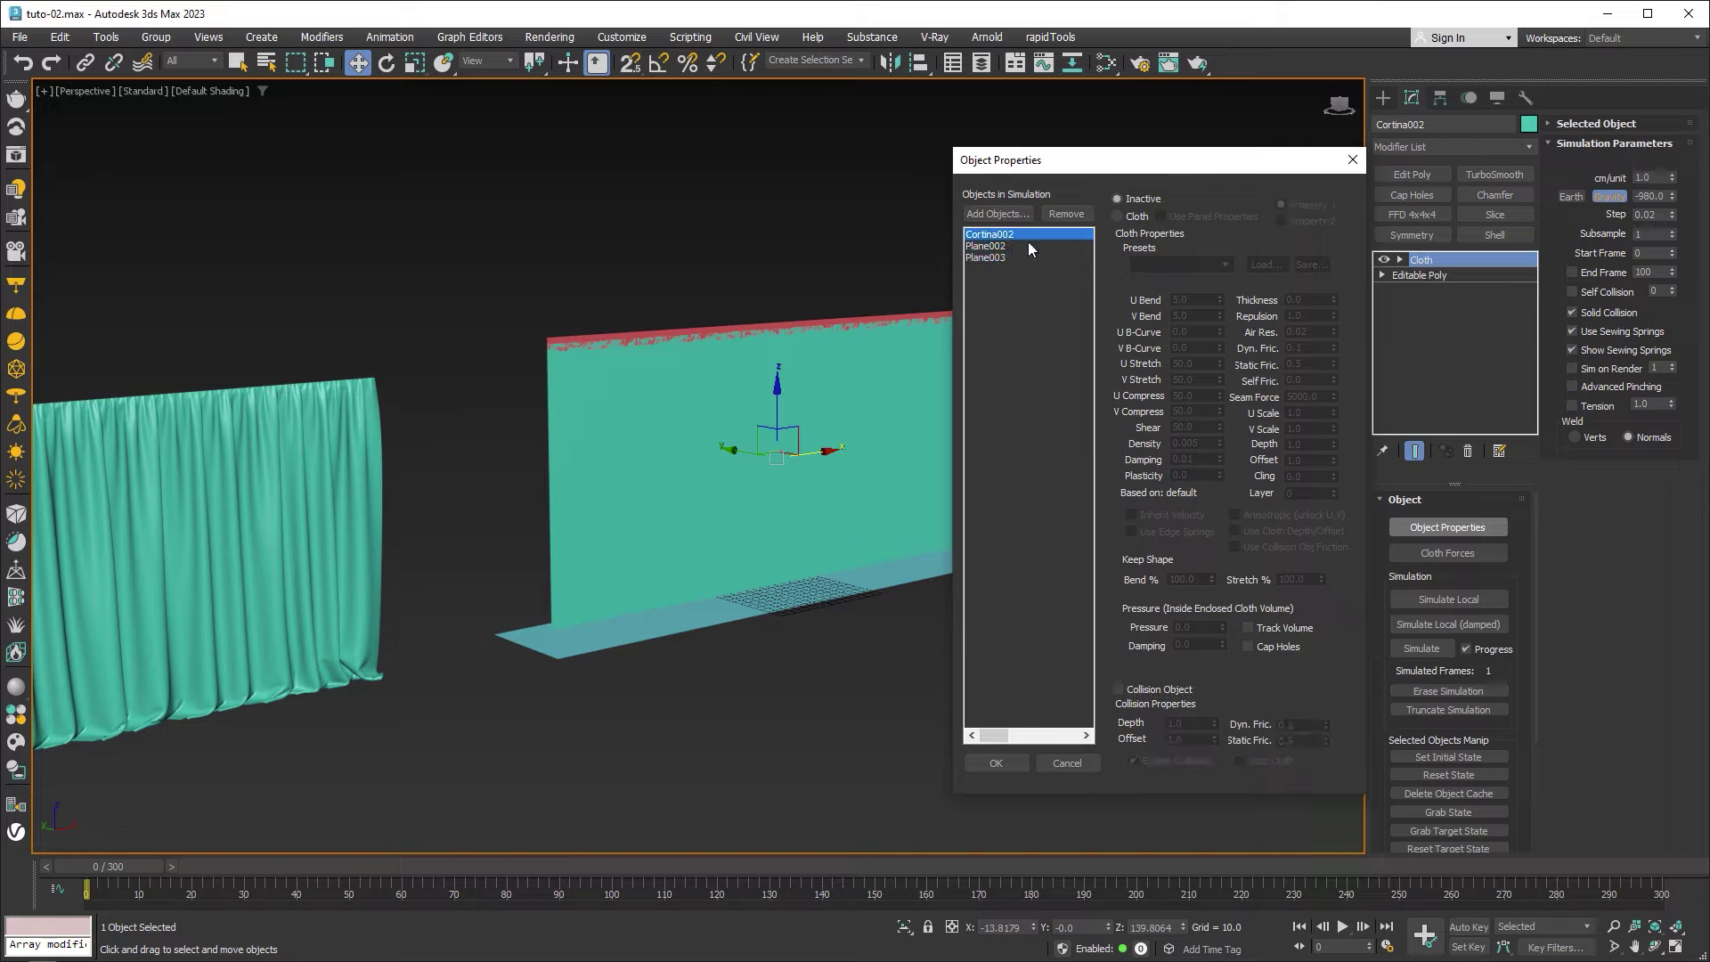
pyautogui.click(1119, 216)
pyautogui.click(1226, 266)
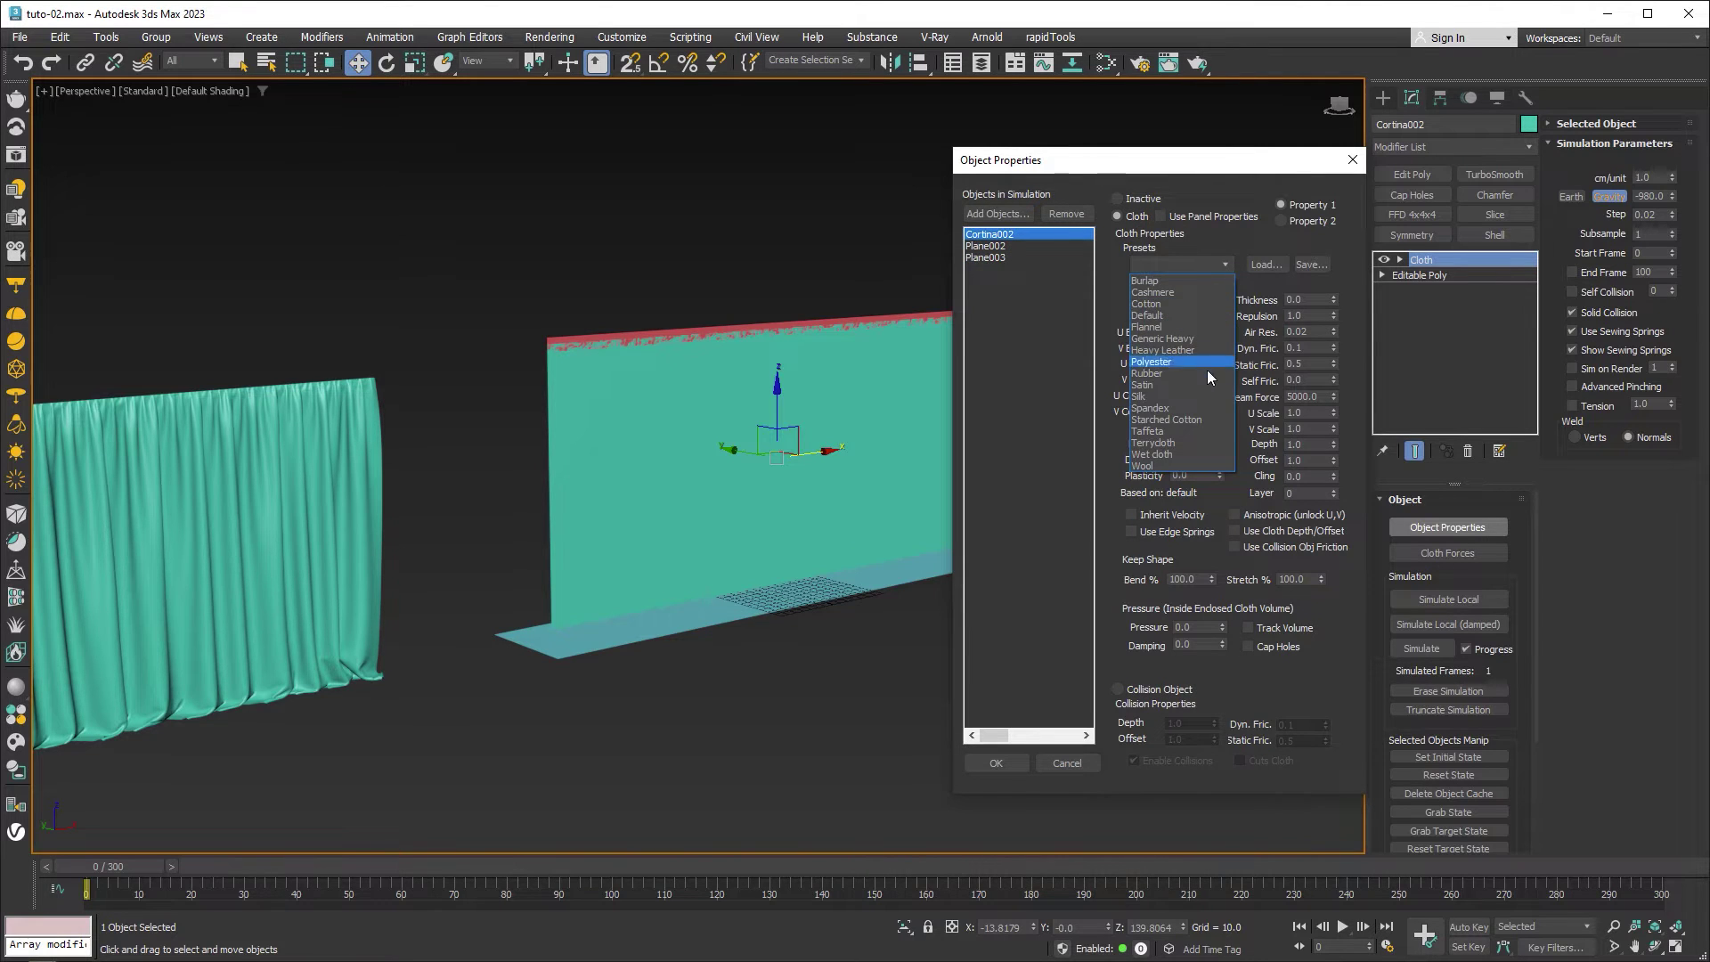
pyautogui.click(1170, 408)
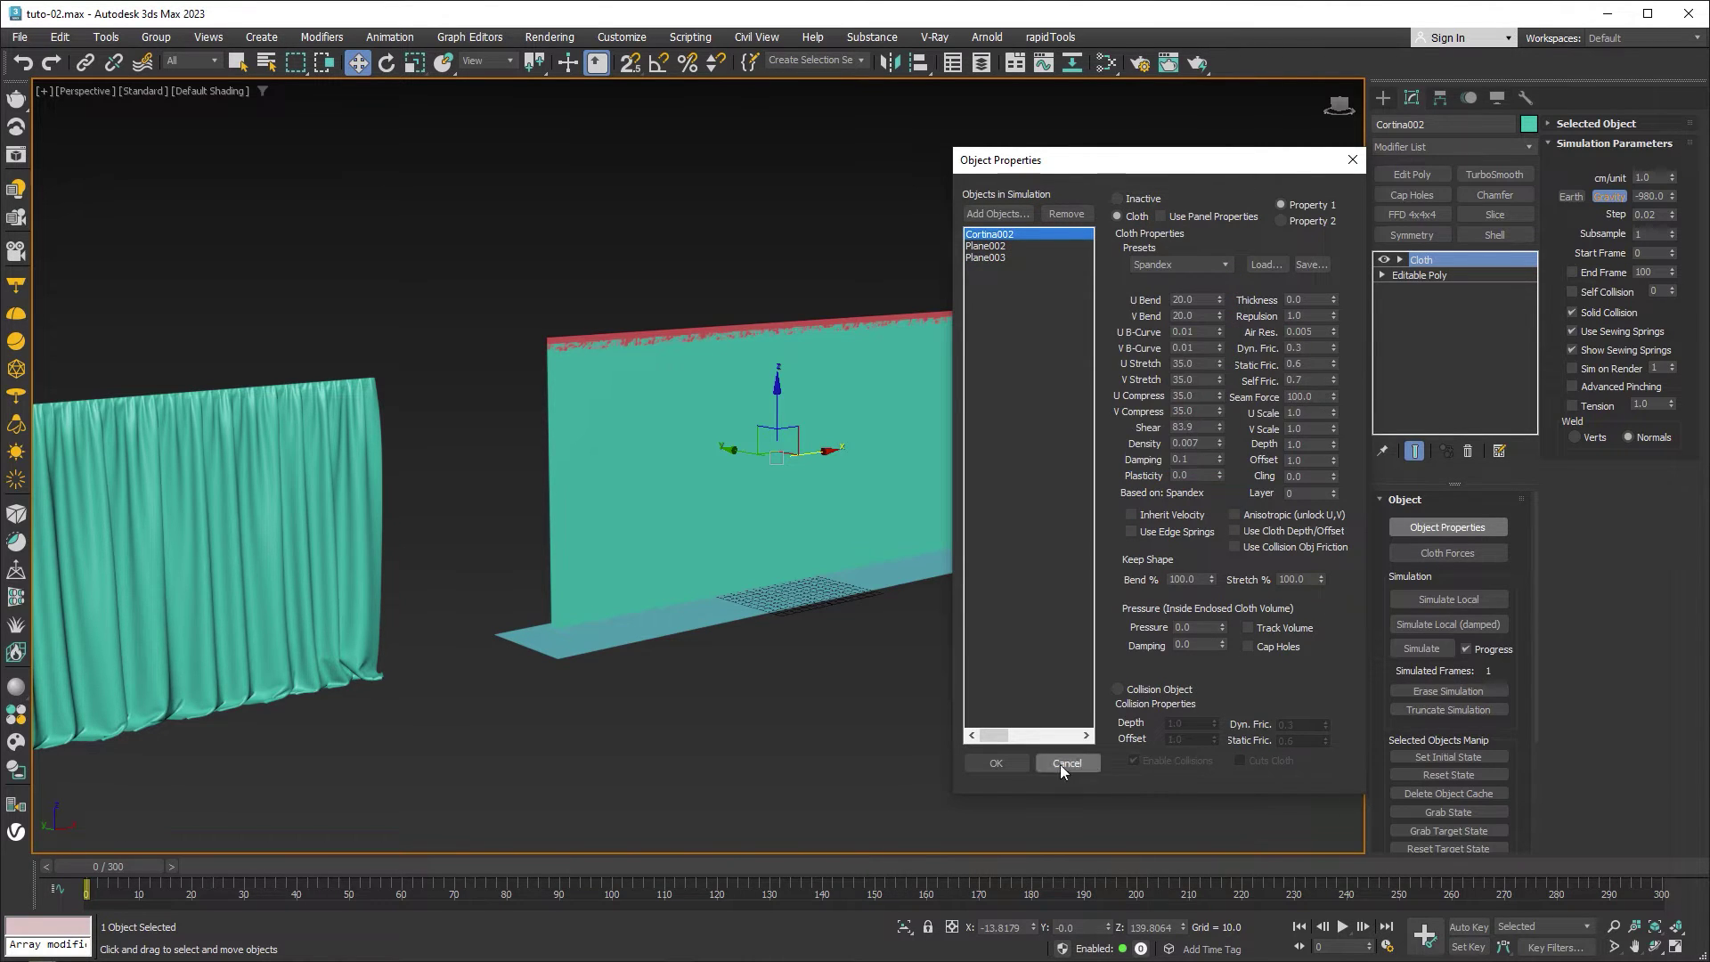
pyautogui.click(1012, 762)
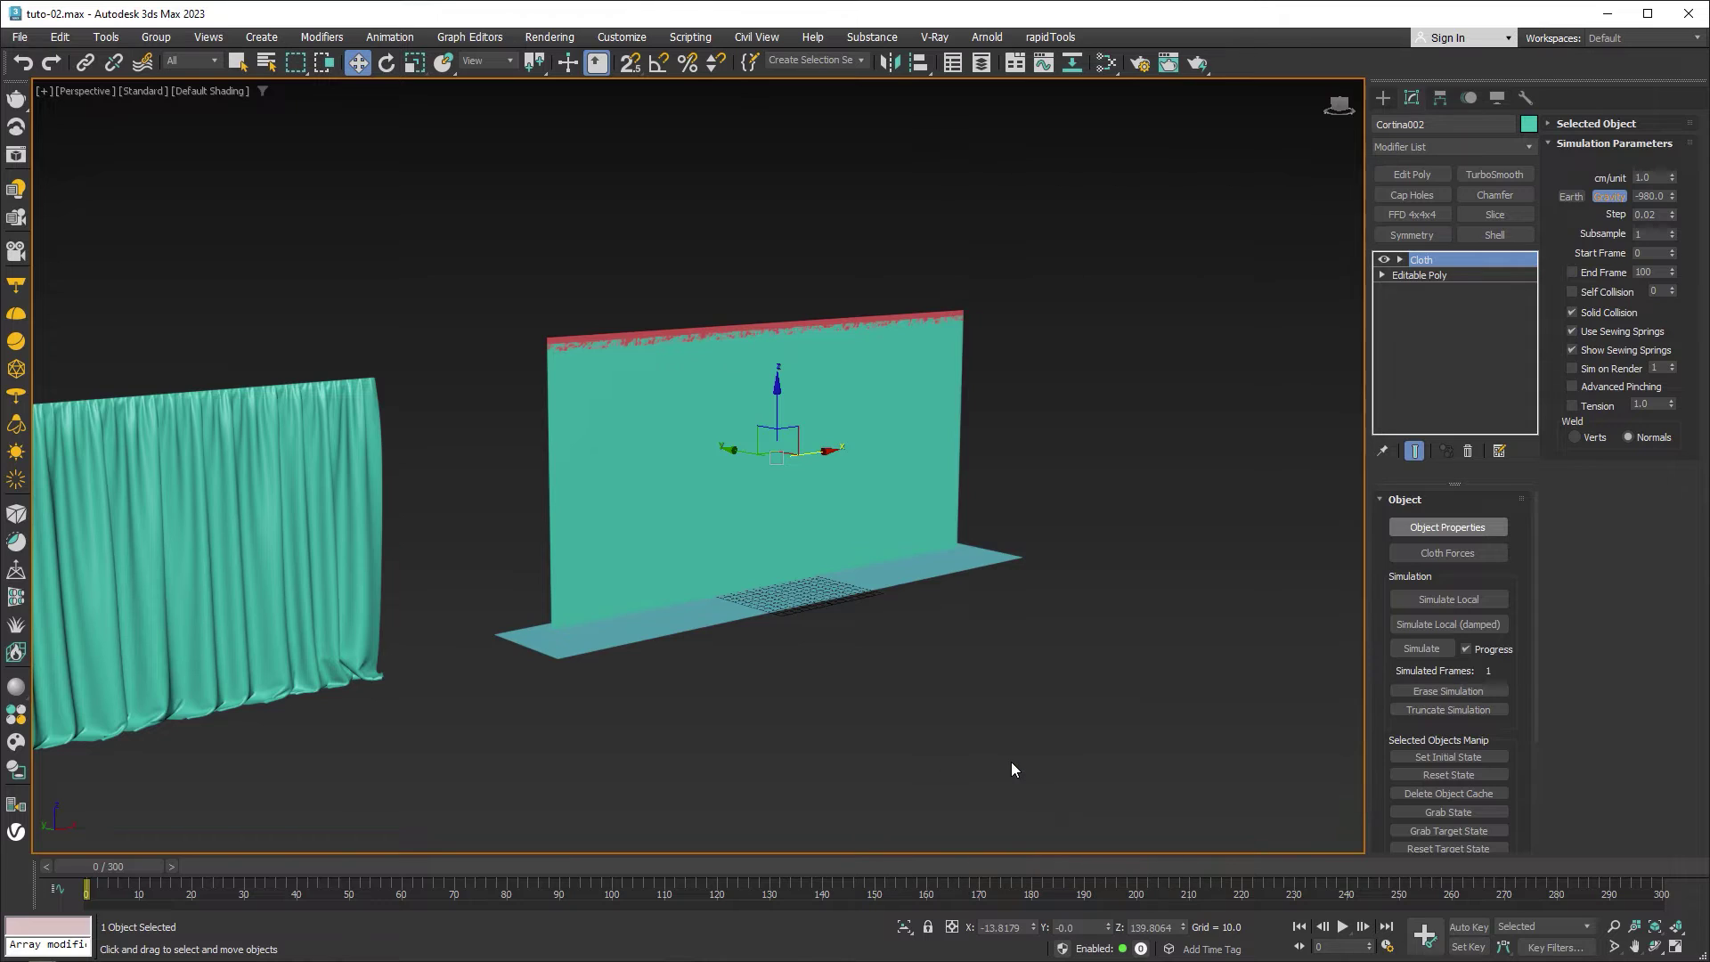
pyautogui.click(1400, 260)
pyautogui.click(1431, 276)
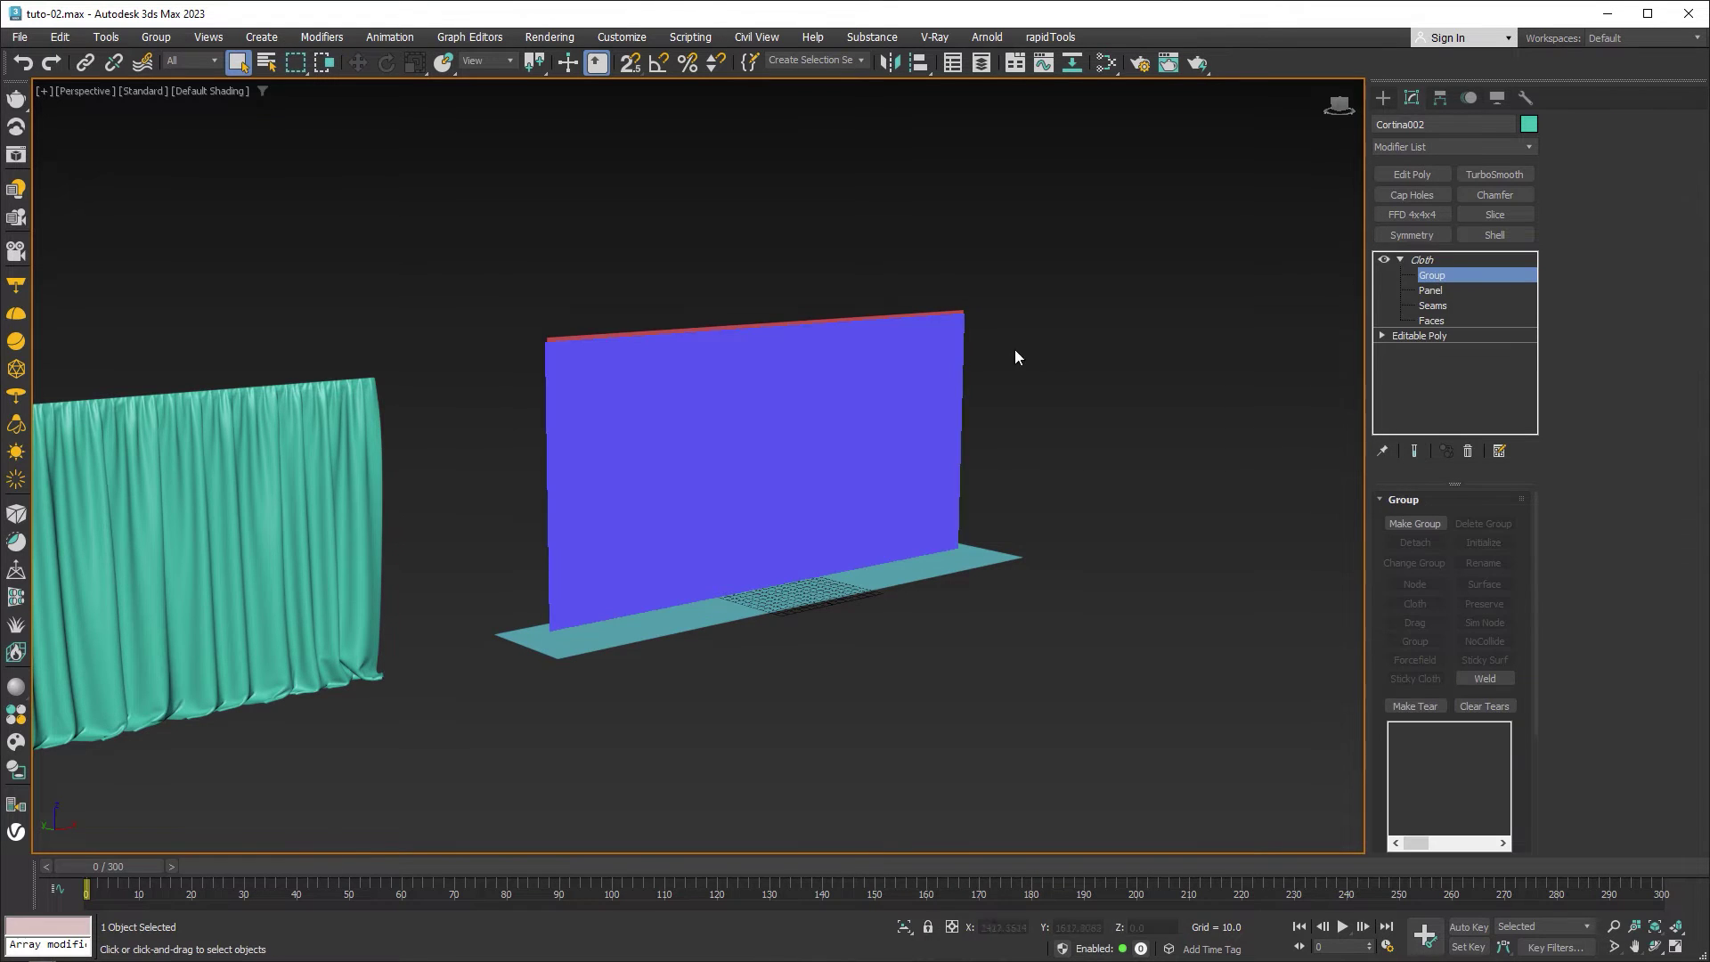
pyautogui.hotkey('alt', 'w')
# Maximize the Front viewport and zoom in on the cloth's top corner
pyautogui.click(867, 285)
pyautogui.hotkey('alt', 'w')
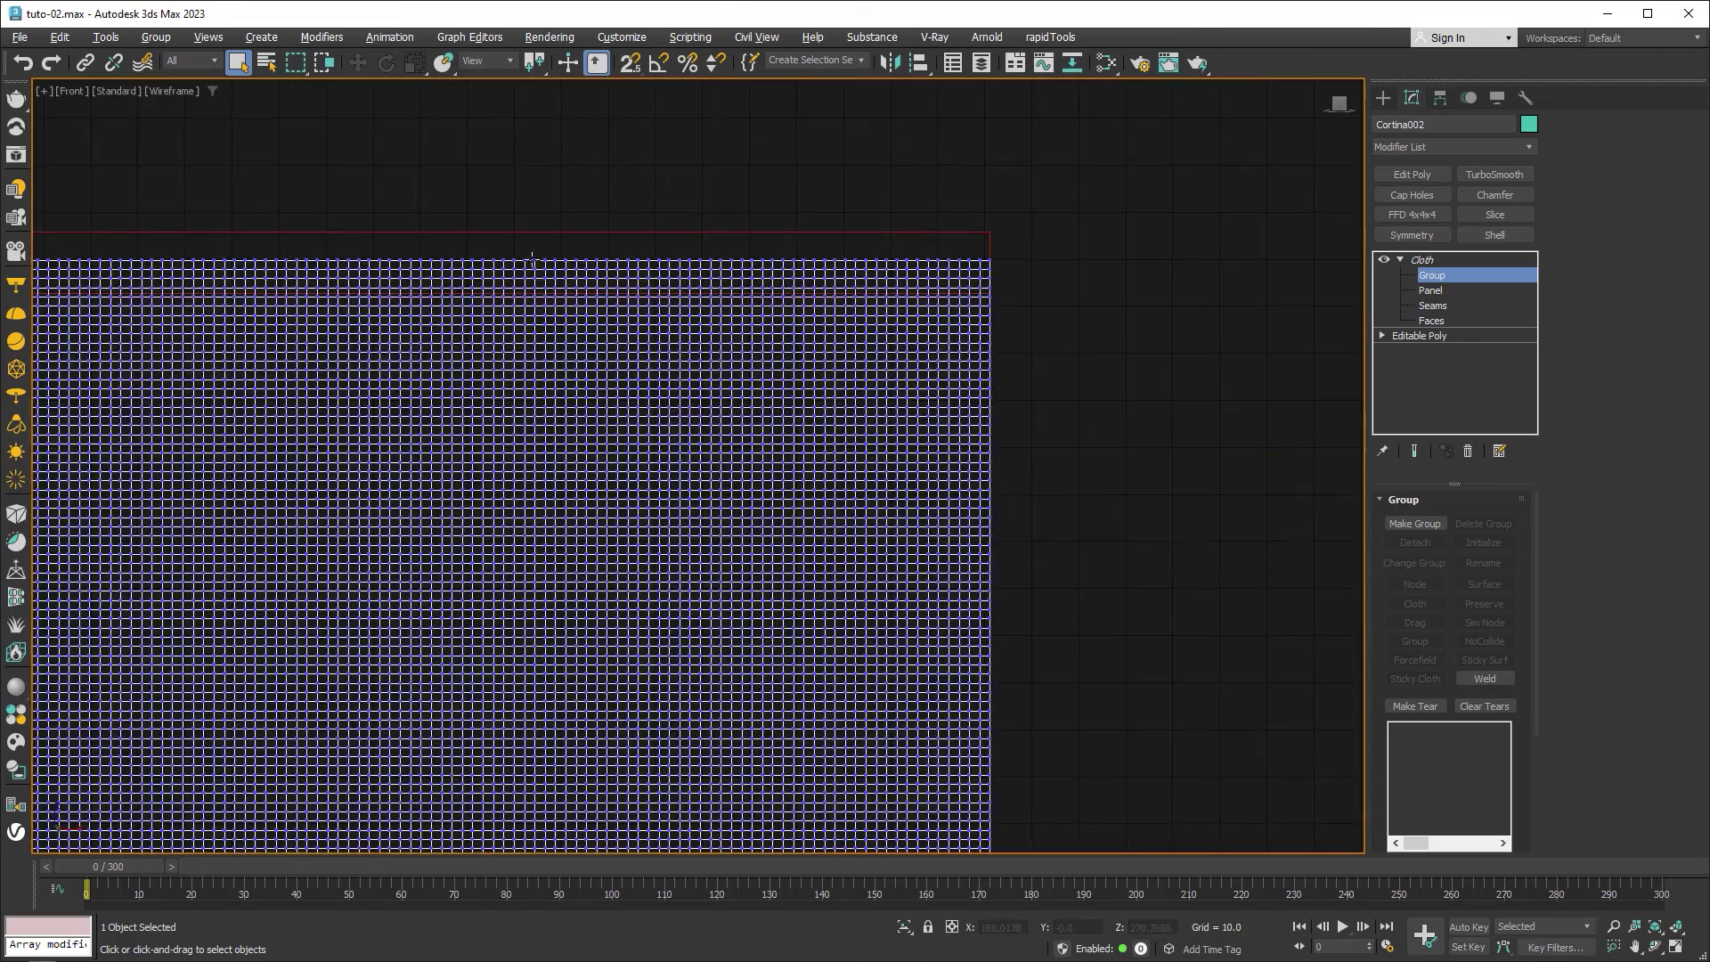
pyautogui.scroll(2, 975, 383)
pyautogui.moveTo(321, 355); pyautogui.dragTo(535, 365, button='middle')
pyautogui.scroll(3, 363, 387)
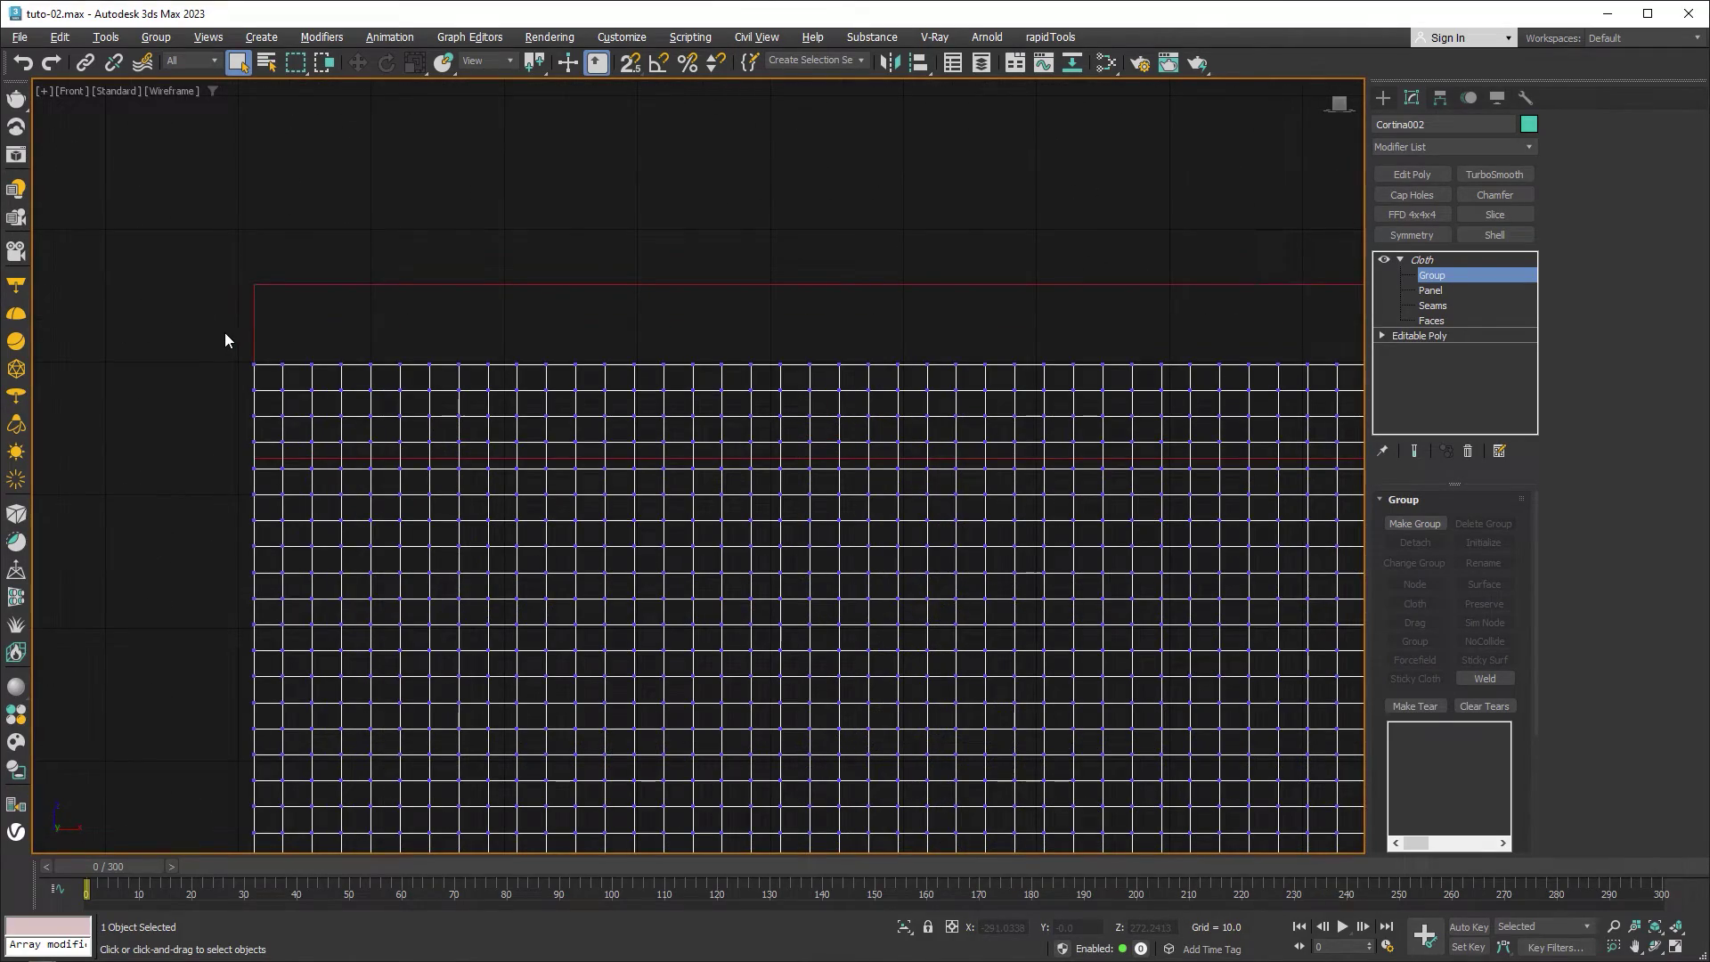
# Box-select vertex columns at regular intervals along the cloth's top edge
pyautogui.moveTo(216, 342); pyautogui.dragTo(296, 434)
pyautogui.moveTo(481, 343); pyautogui.dragTo(530, 433)
pyautogui.moveTo(714, 341); pyautogui.dragTo(758, 435)
pyautogui.moveTo(742, 494); pyautogui.dragTo(626, 512, button='middle')
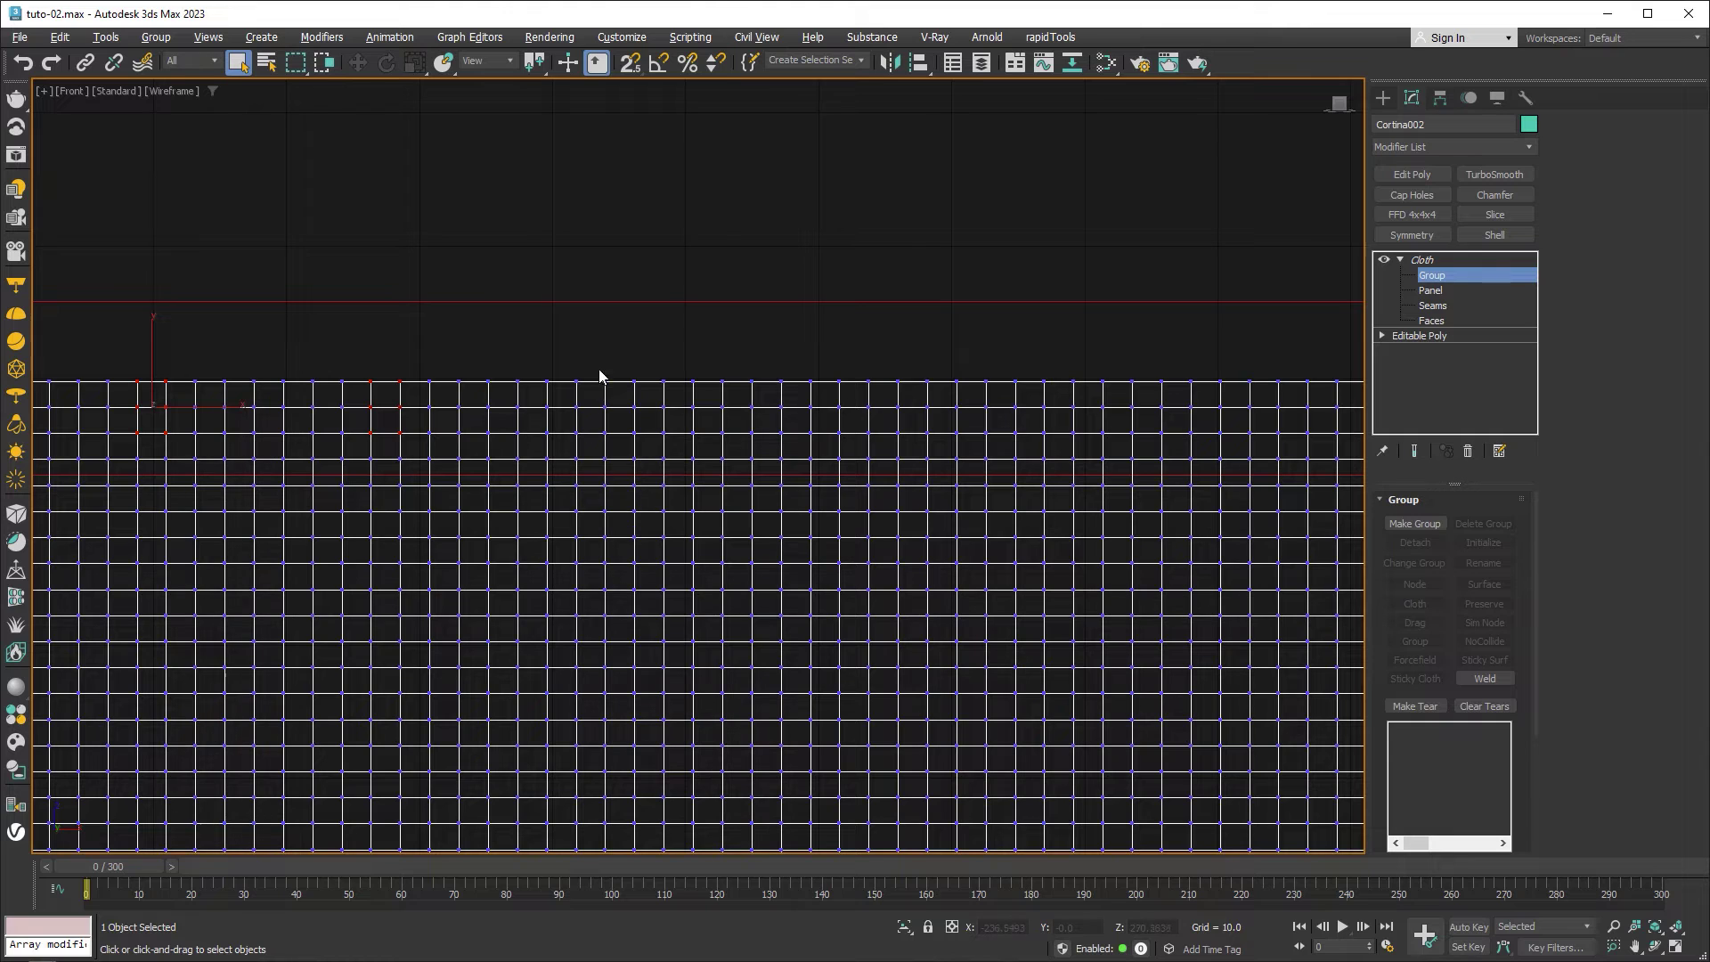
pyautogui.moveTo(594, 351); pyautogui.dragTo(644, 444)
pyautogui.keyDown('ctrl'); pyautogui.moveTo(894, 425); pyautogui.dragTo(907, 445); pyautogui.keyUp('ctrl')
pyautogui.moveTo(908, 447)
pyautogui.mouseDown(button='middle')
pyautogui.moveTo(852, 508)
pyautogui.moveTo(595, 506)
pyautogui.mouseUp(button='middle')
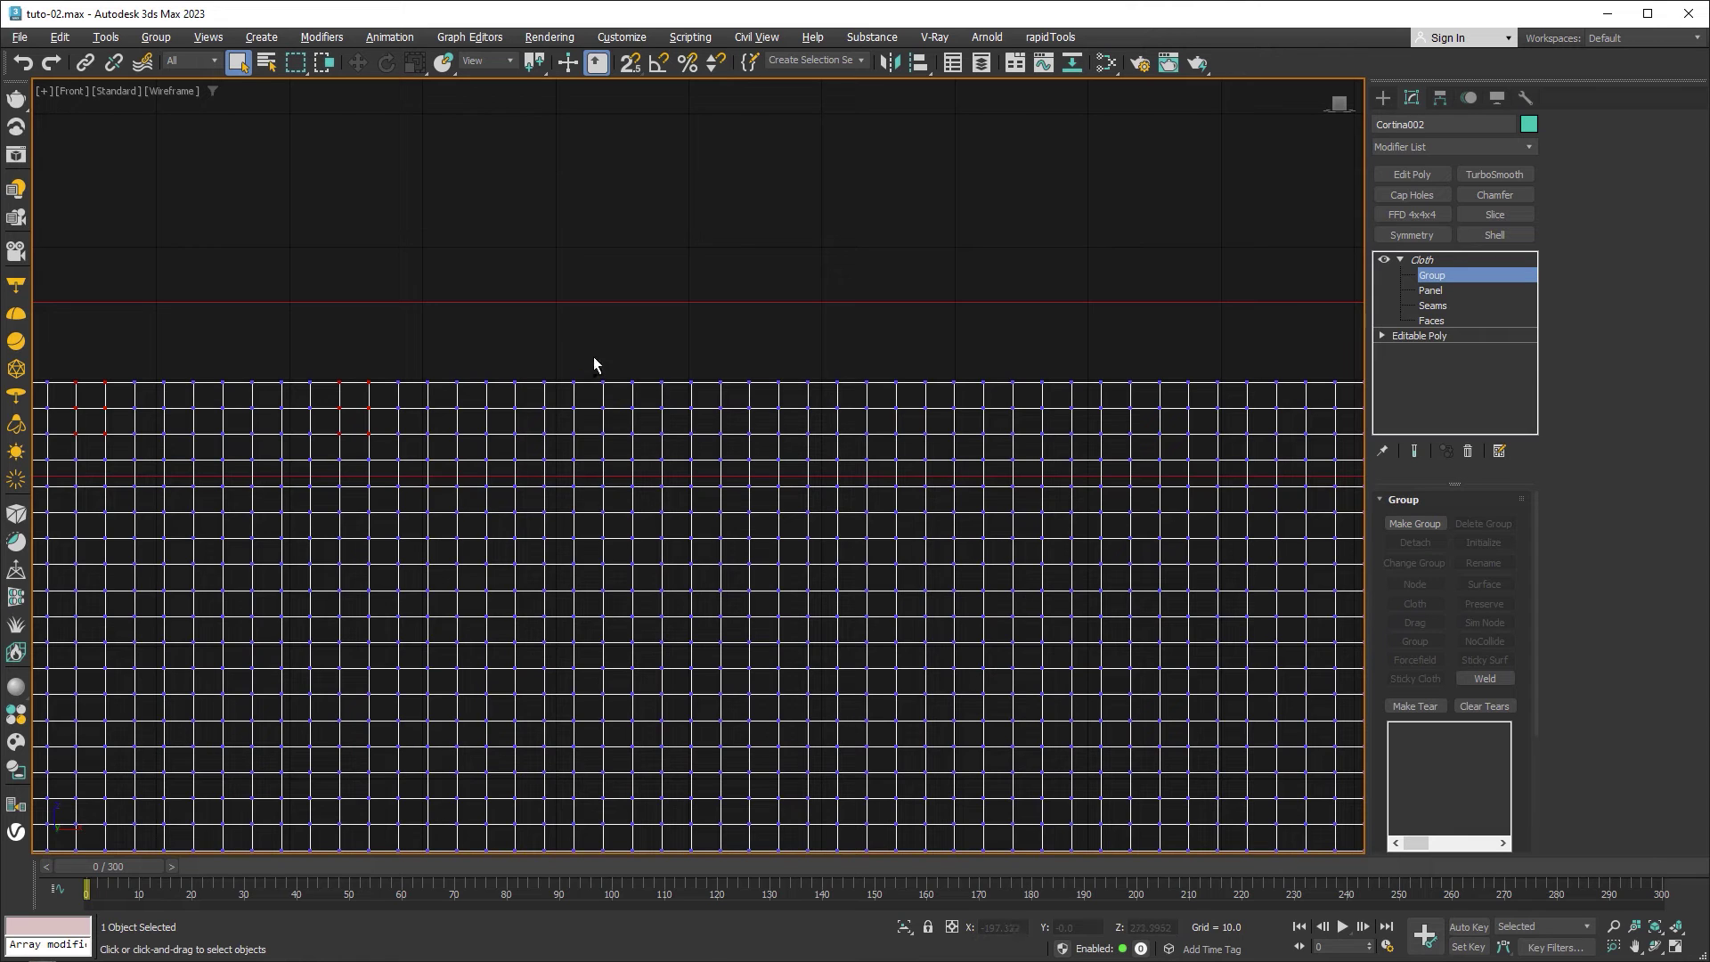
pyautogui.keyDown('ctrl'); pyautogui.moveTo(594, 356); pyautogui.dragTo(623, 441); pyautogui.keyUp('ctrl')
pyautogui.moveTo(624, 441); pyautogui.dragTo(637, 337, button='middle')
pyautogui.keyDown('ctrl'); pyautogui.moveTo(814, 242); pyautogui.dragTo(857, 338); pyautogui.keyUp('ctrl')
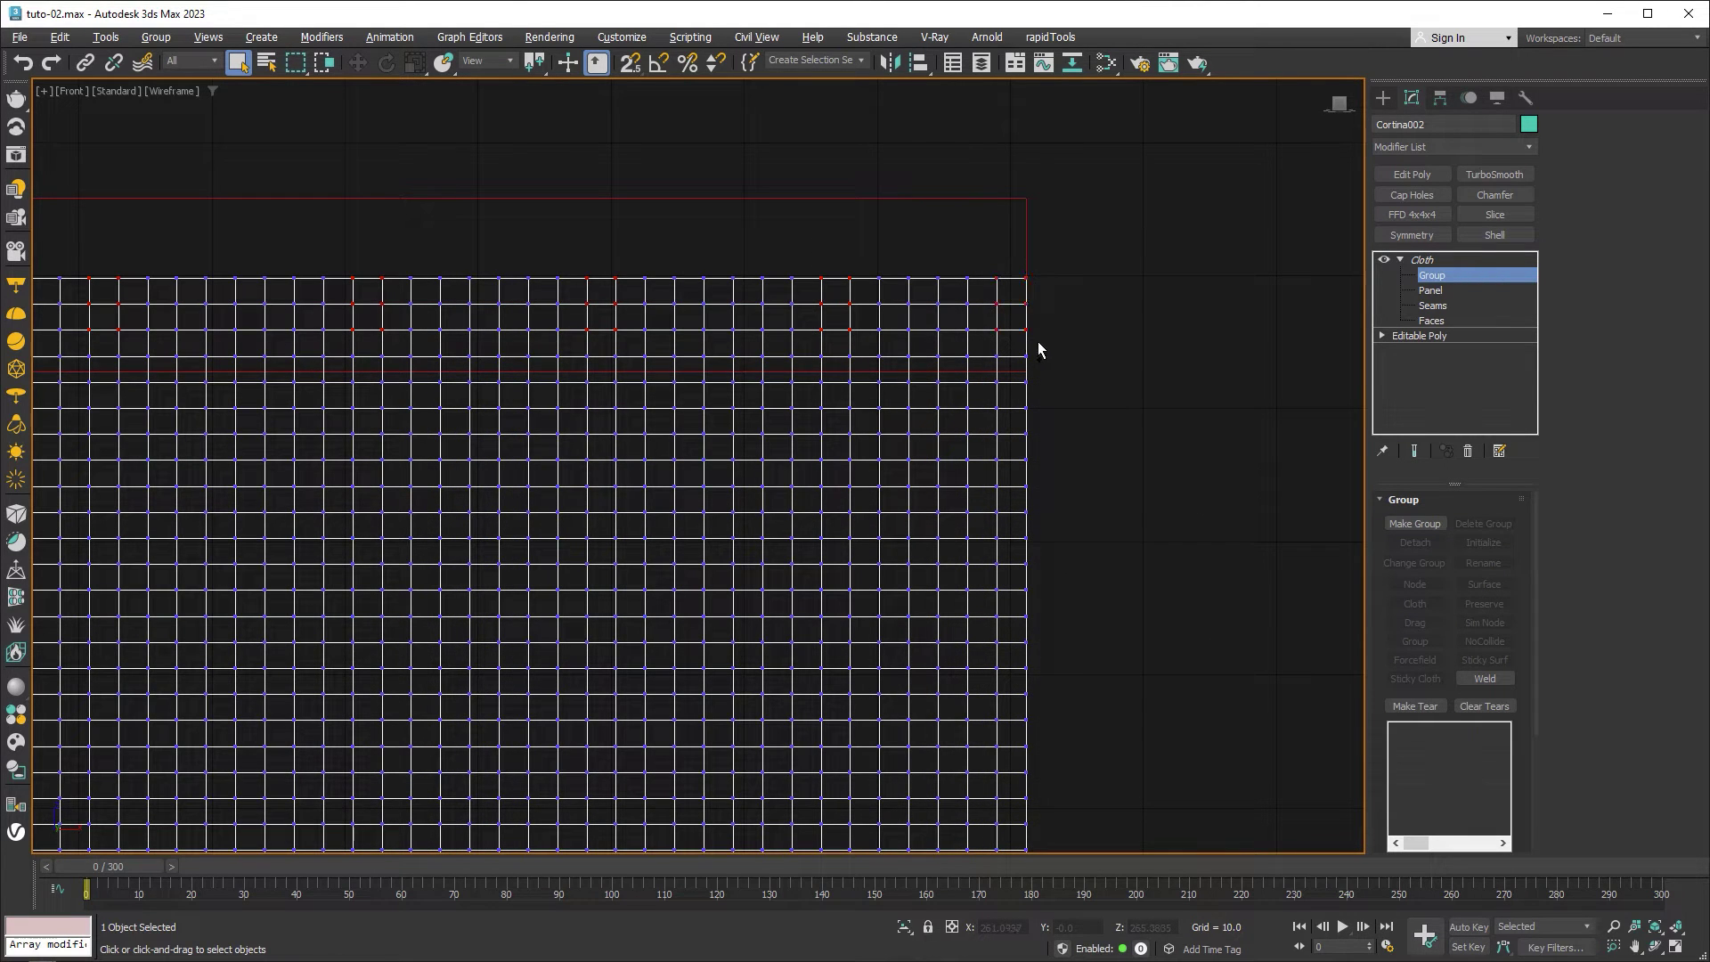
# Create Group001 from the top vertices and constrain it as a surface to Plane002
pyautogui.click(1412, 523)
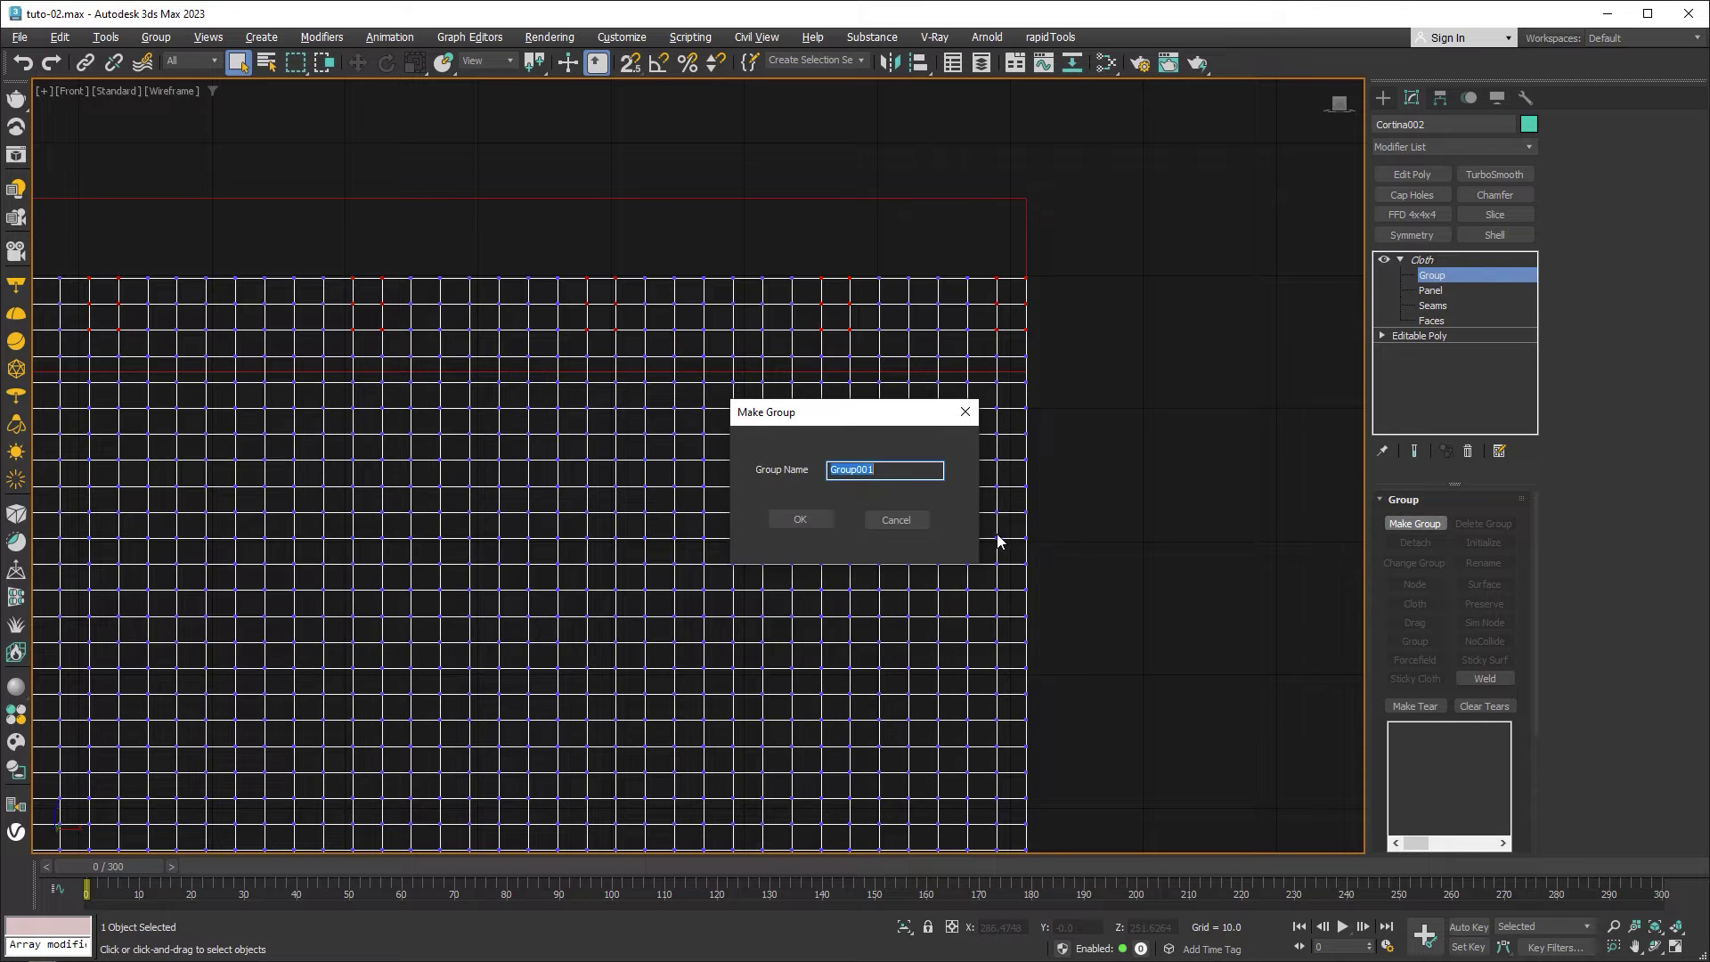
pyautogui.click(806, 519)
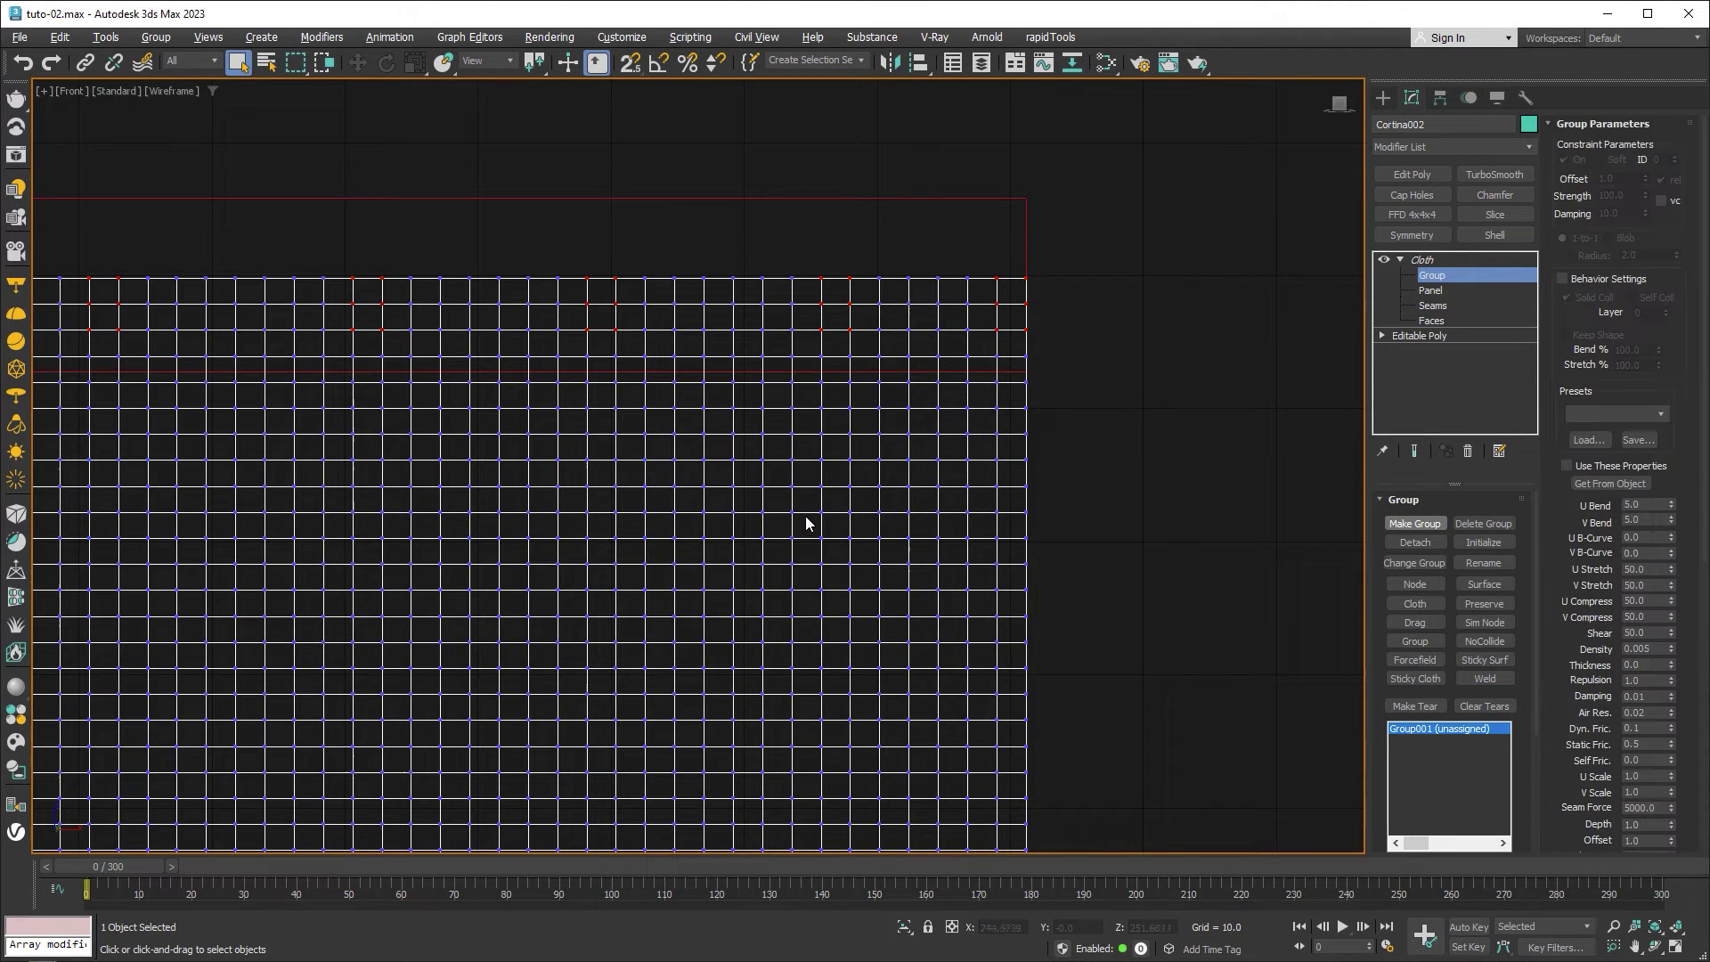
pyautogui.click(1486, 584)
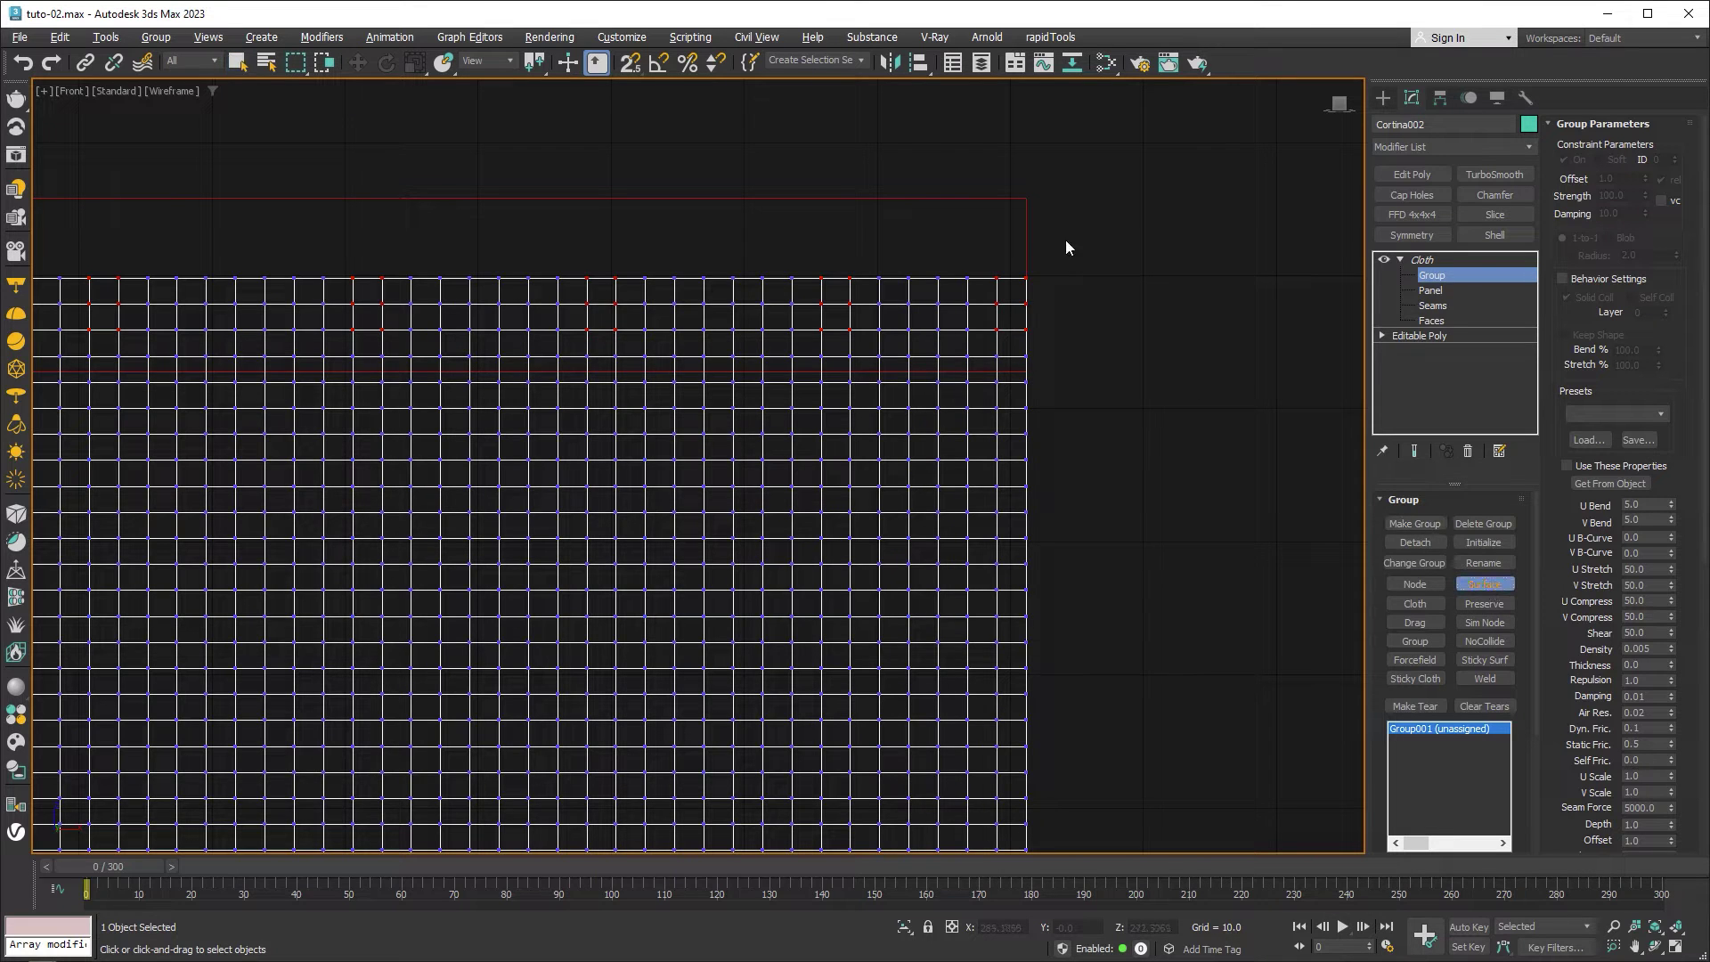
pyautogui.click(1026, 220)
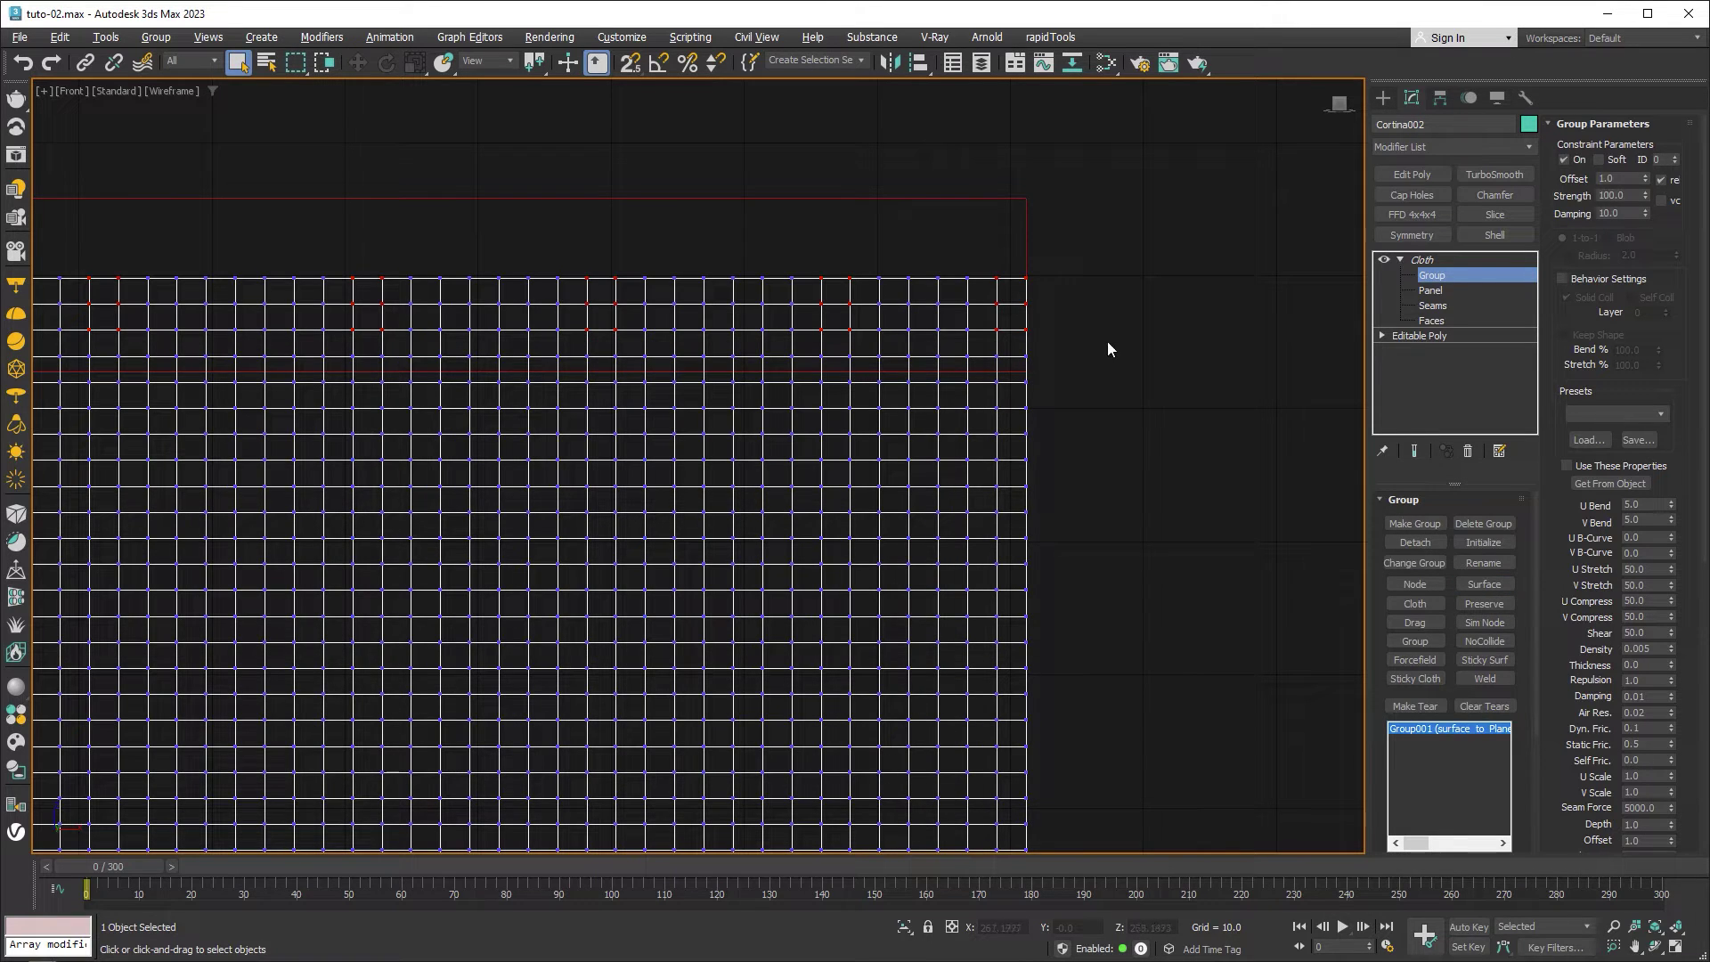
pyautogui.click(1445, 277)
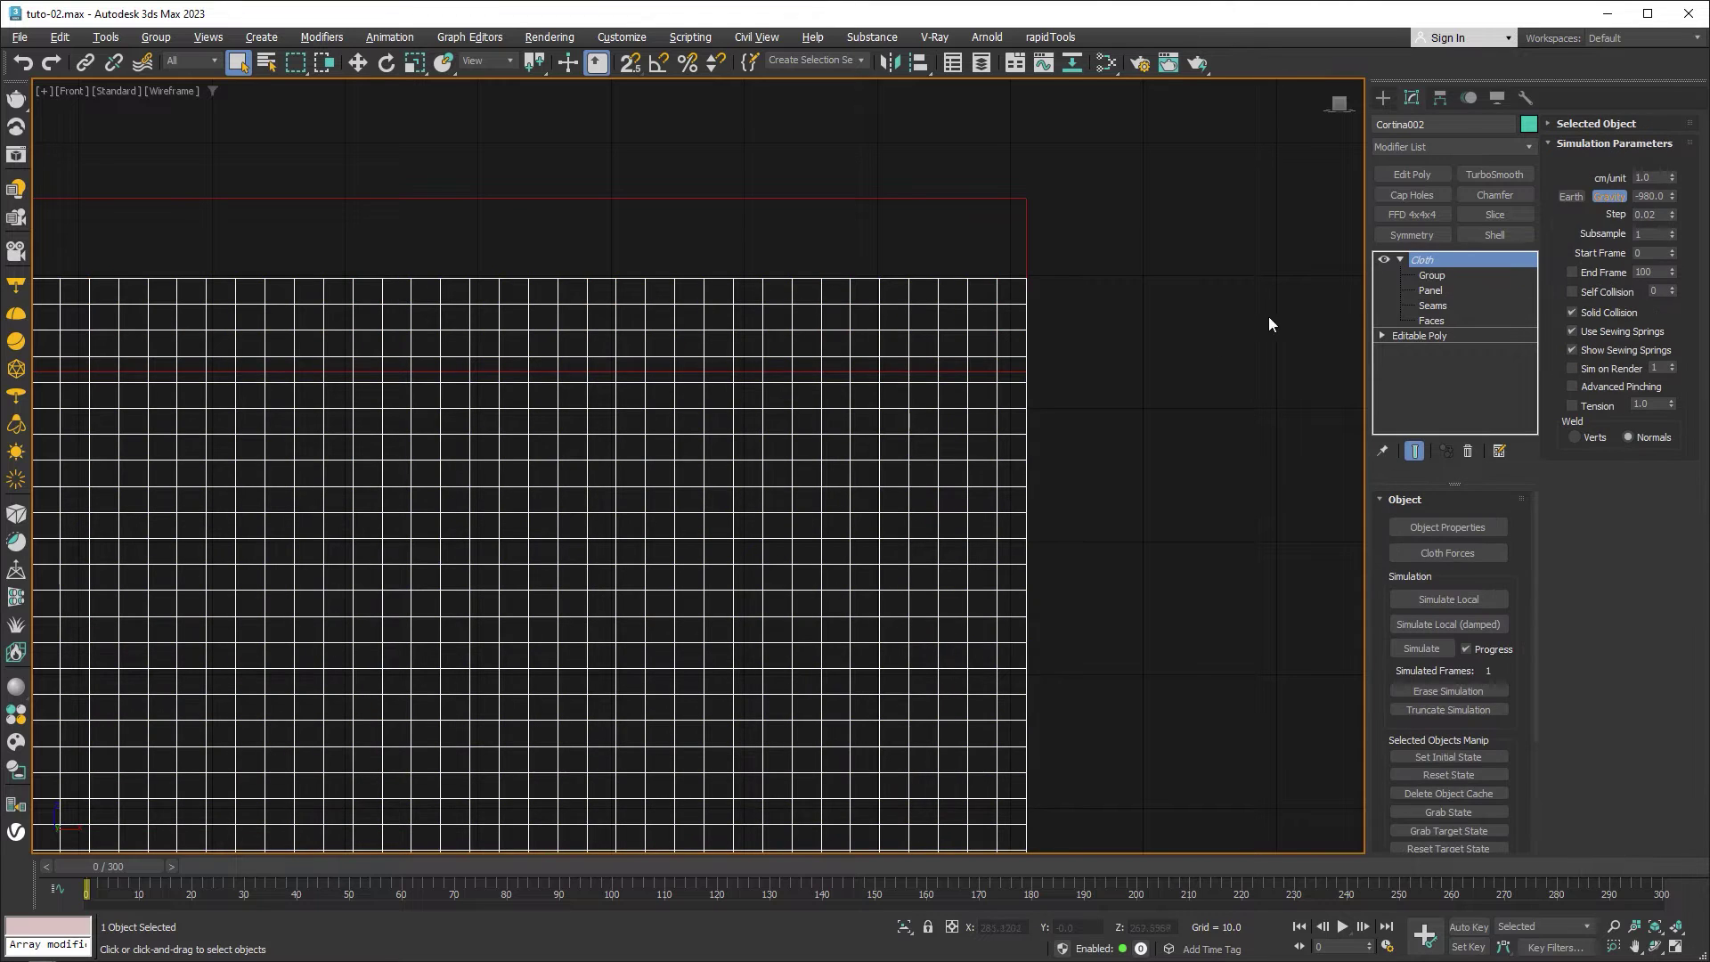
# Maximize the Perspective view and scrub the timeline to preview the rod's motion
pyautogui.hotkey('alt', 'w')
pyautogui.click(1068, 579)
pyautogui.hotkey('alt', 'w')
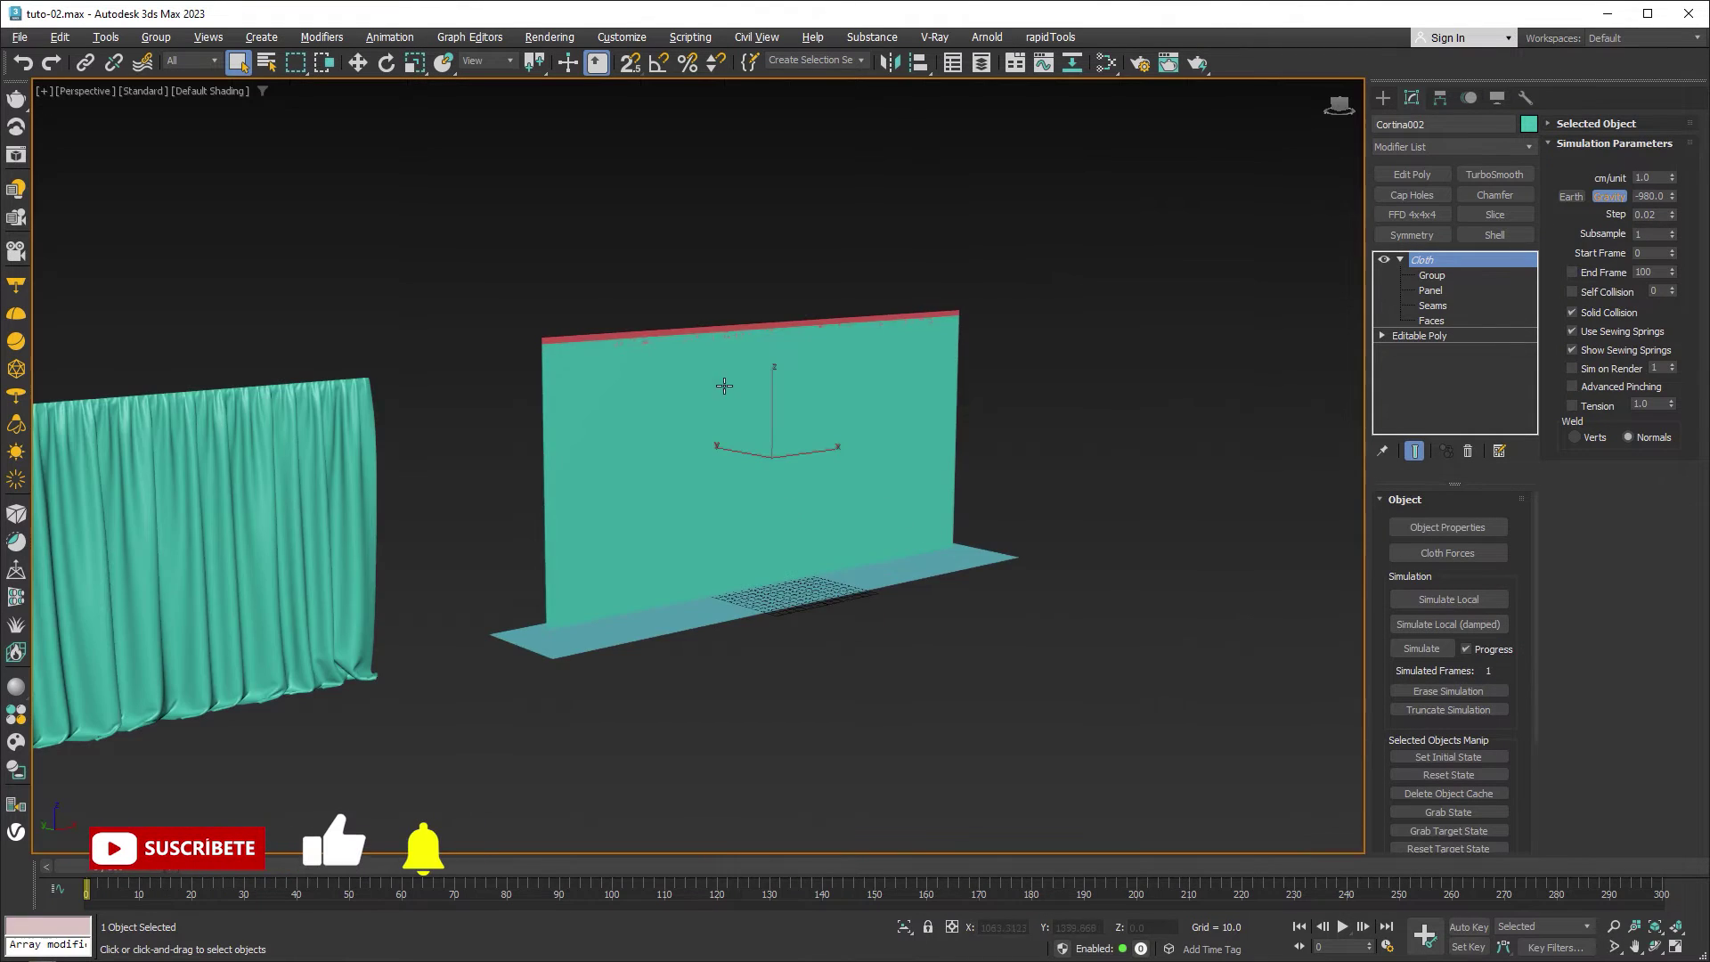
pyautogui.moveTo(179, 865); pyautogui.dragTo(921, 896)
pyautogui.moveTo(1051, 896); pyautogui.dragTo(73, 853)
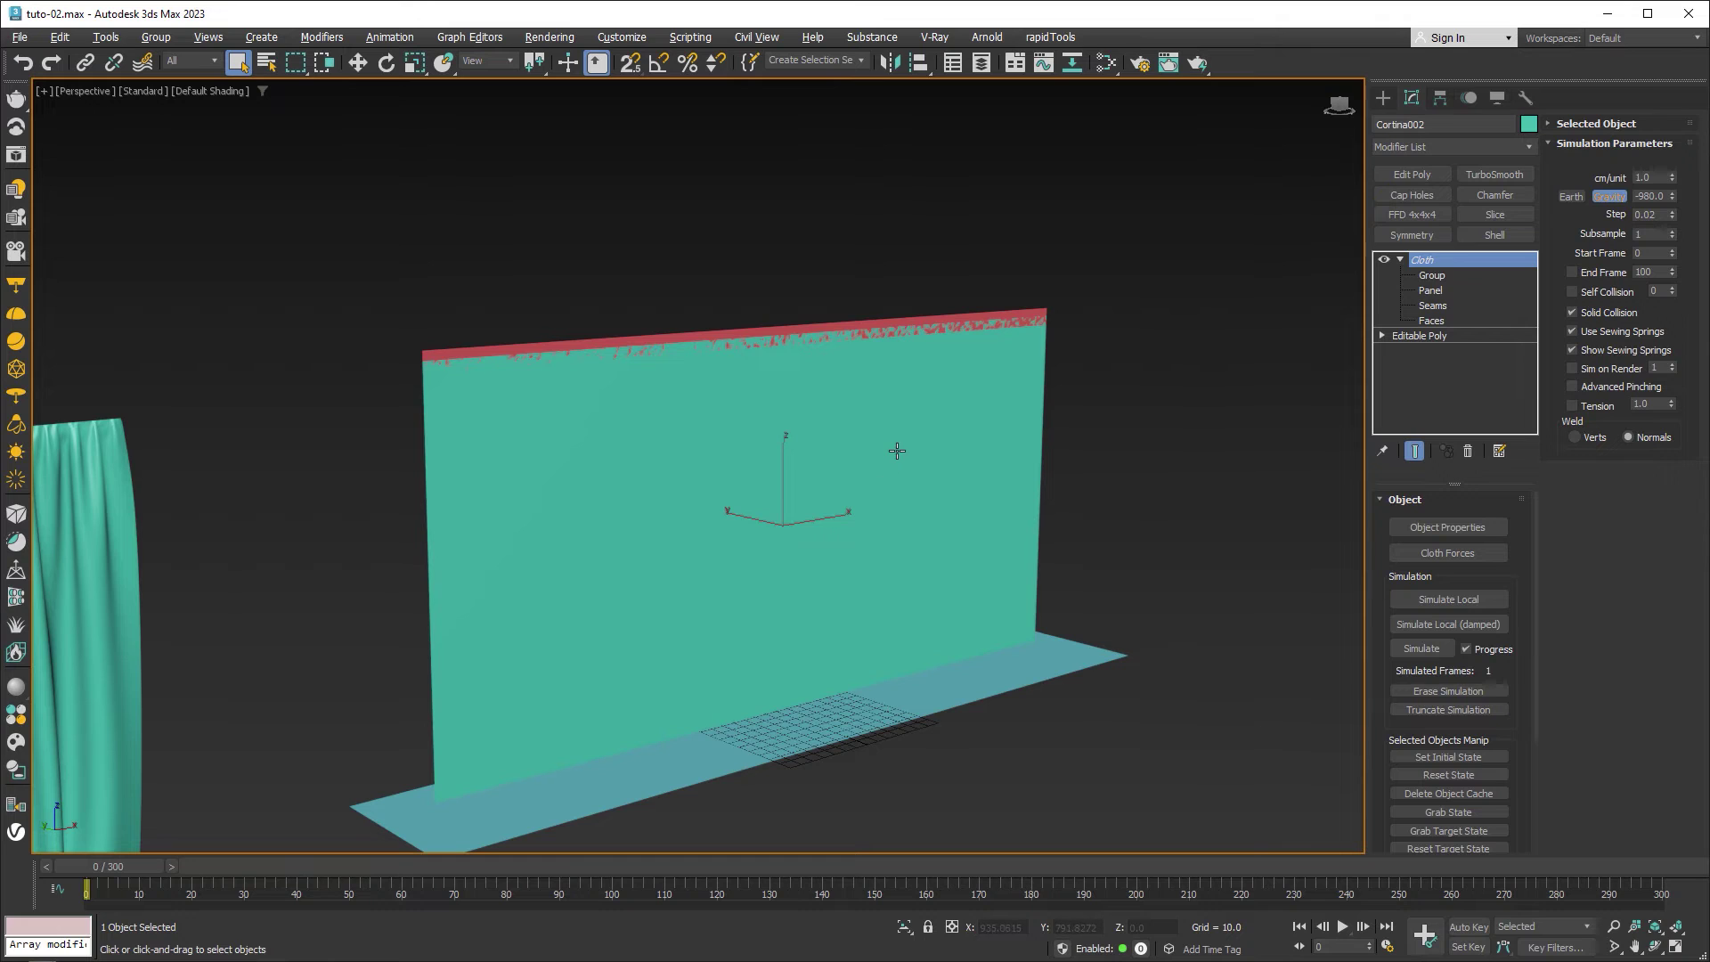
# Simulate Cortina002's cloth across the timeline and scrub back to review the drape
pyautogui.click(1422, 648)
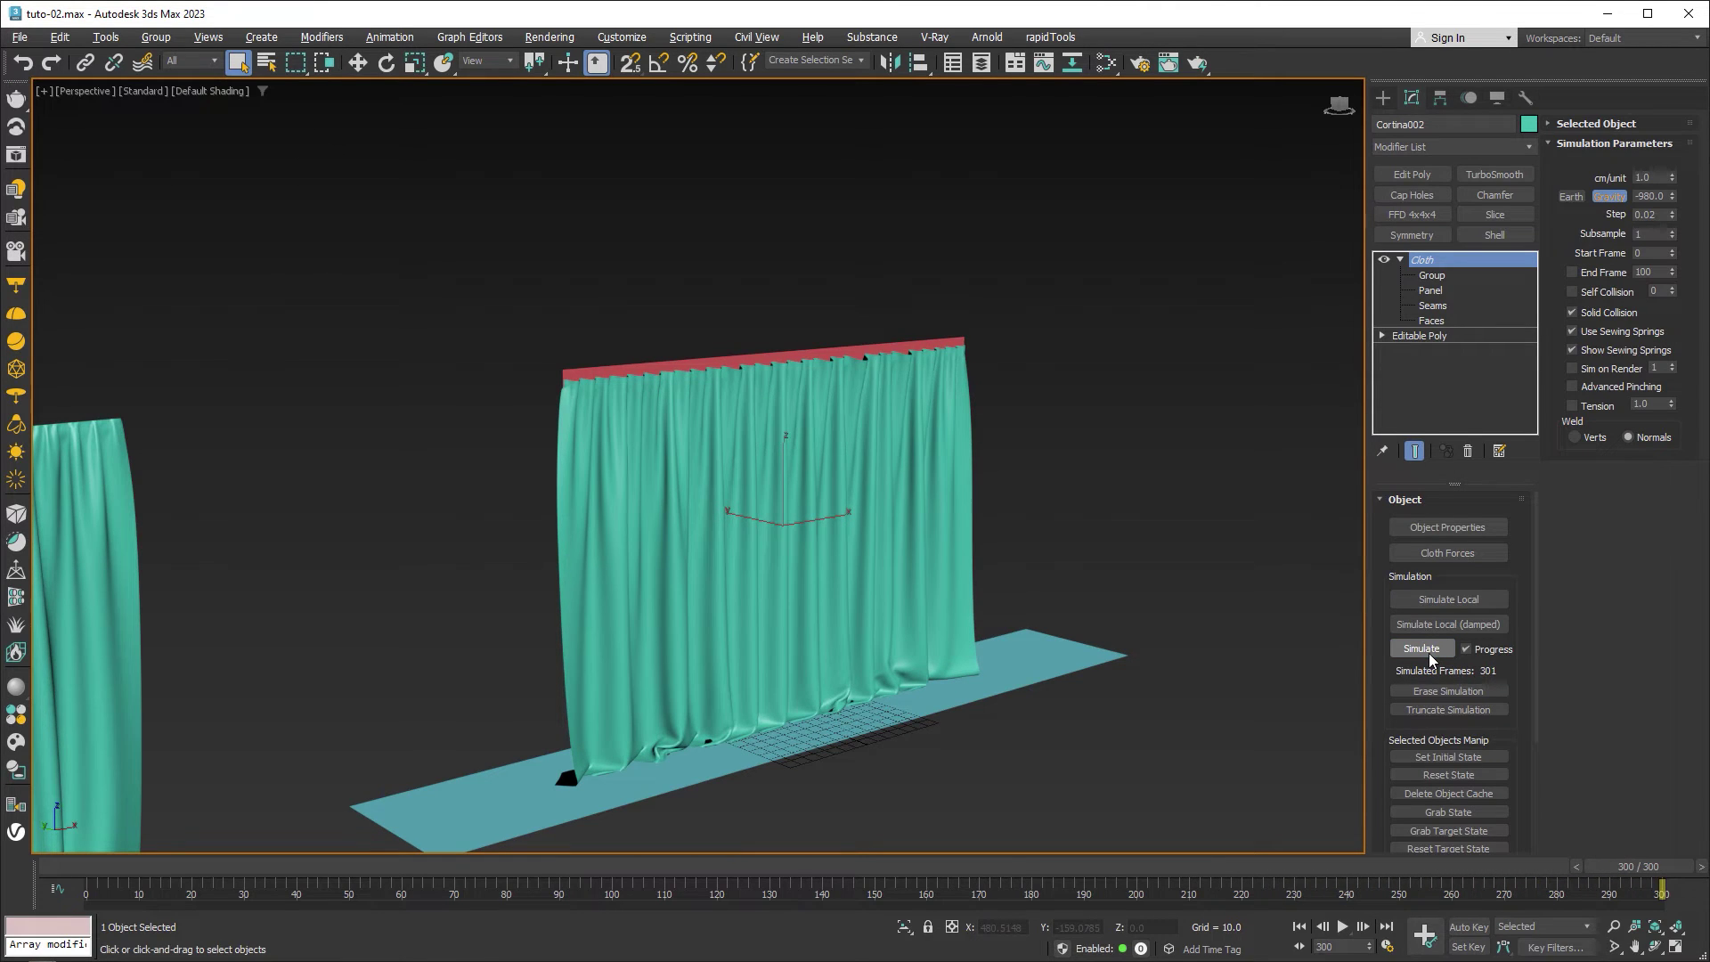
pyautogui.moveTo(1623, 869)
pyautogui.mouseDown()
pyautogui.moveTo(73, 864)
pyautogui.moveTo(663, 884)
pyautogui.moveTo(1604, 869)
pyautogui.moveTo(782, 857)
pyautogui.moveTo(859, 848)
pyautogui.moveTo(1028, 862)
pyautogui.moveTo(741, 864)
pyautogui.moveTo(817, 867)
pyautogui.mouseUp()
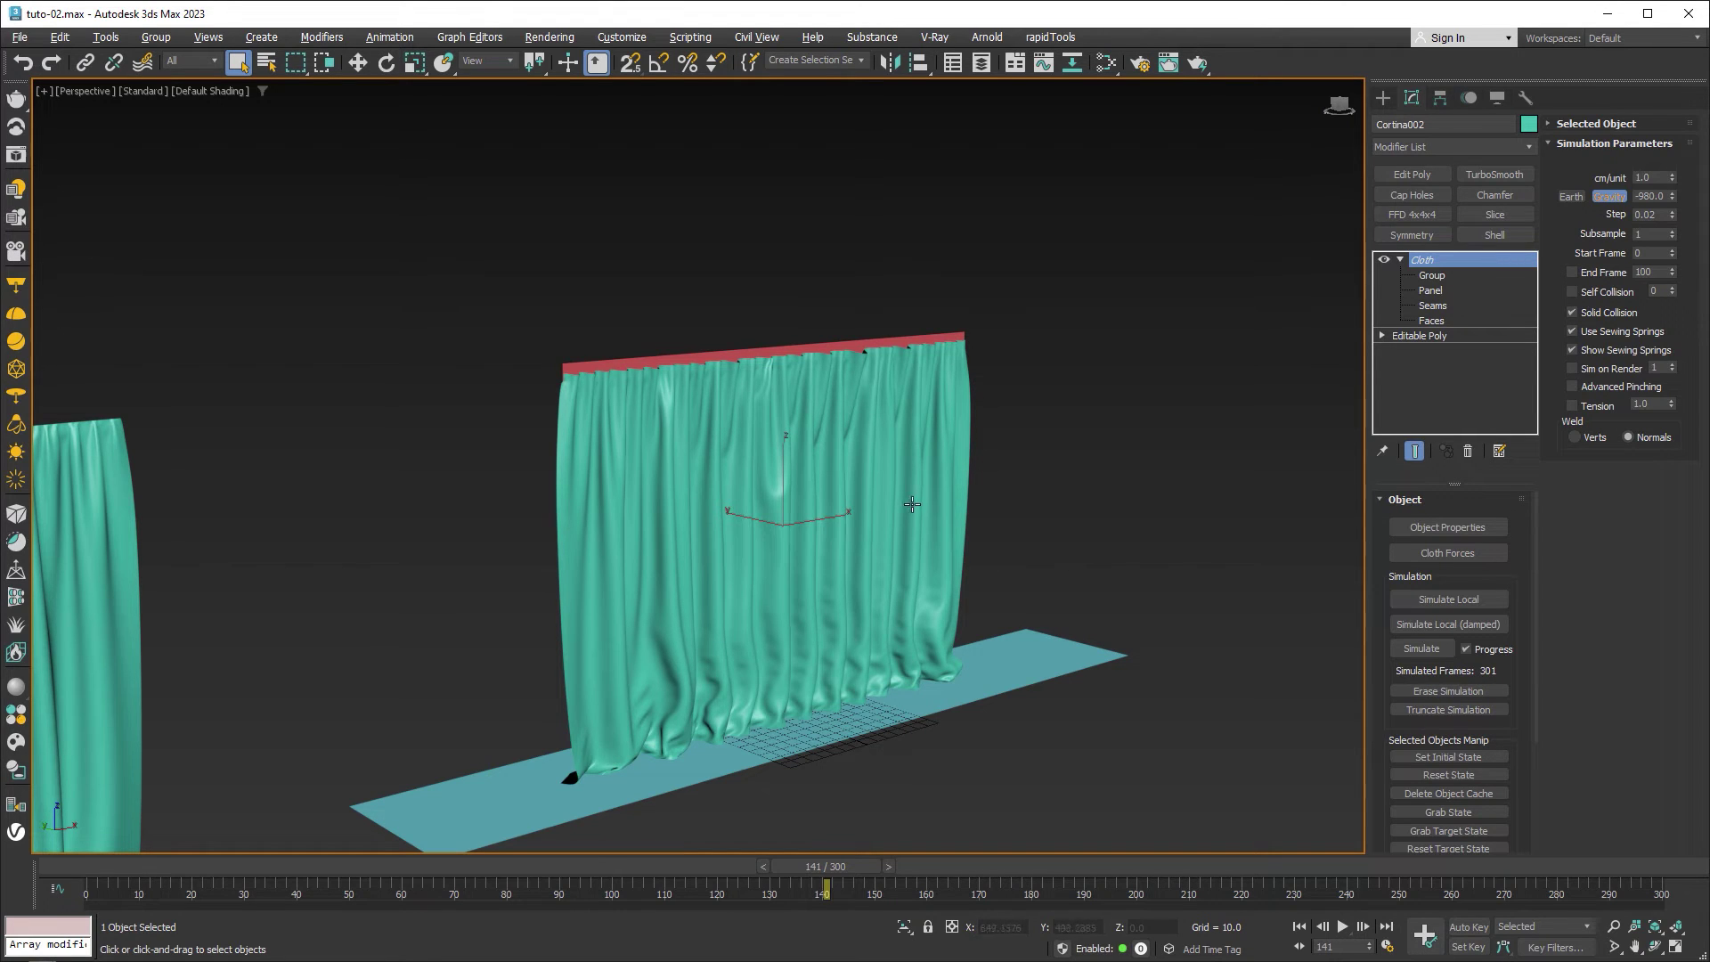
pyautogui.moveTo(802, 860); pyautogui.dragTo(110, 862)
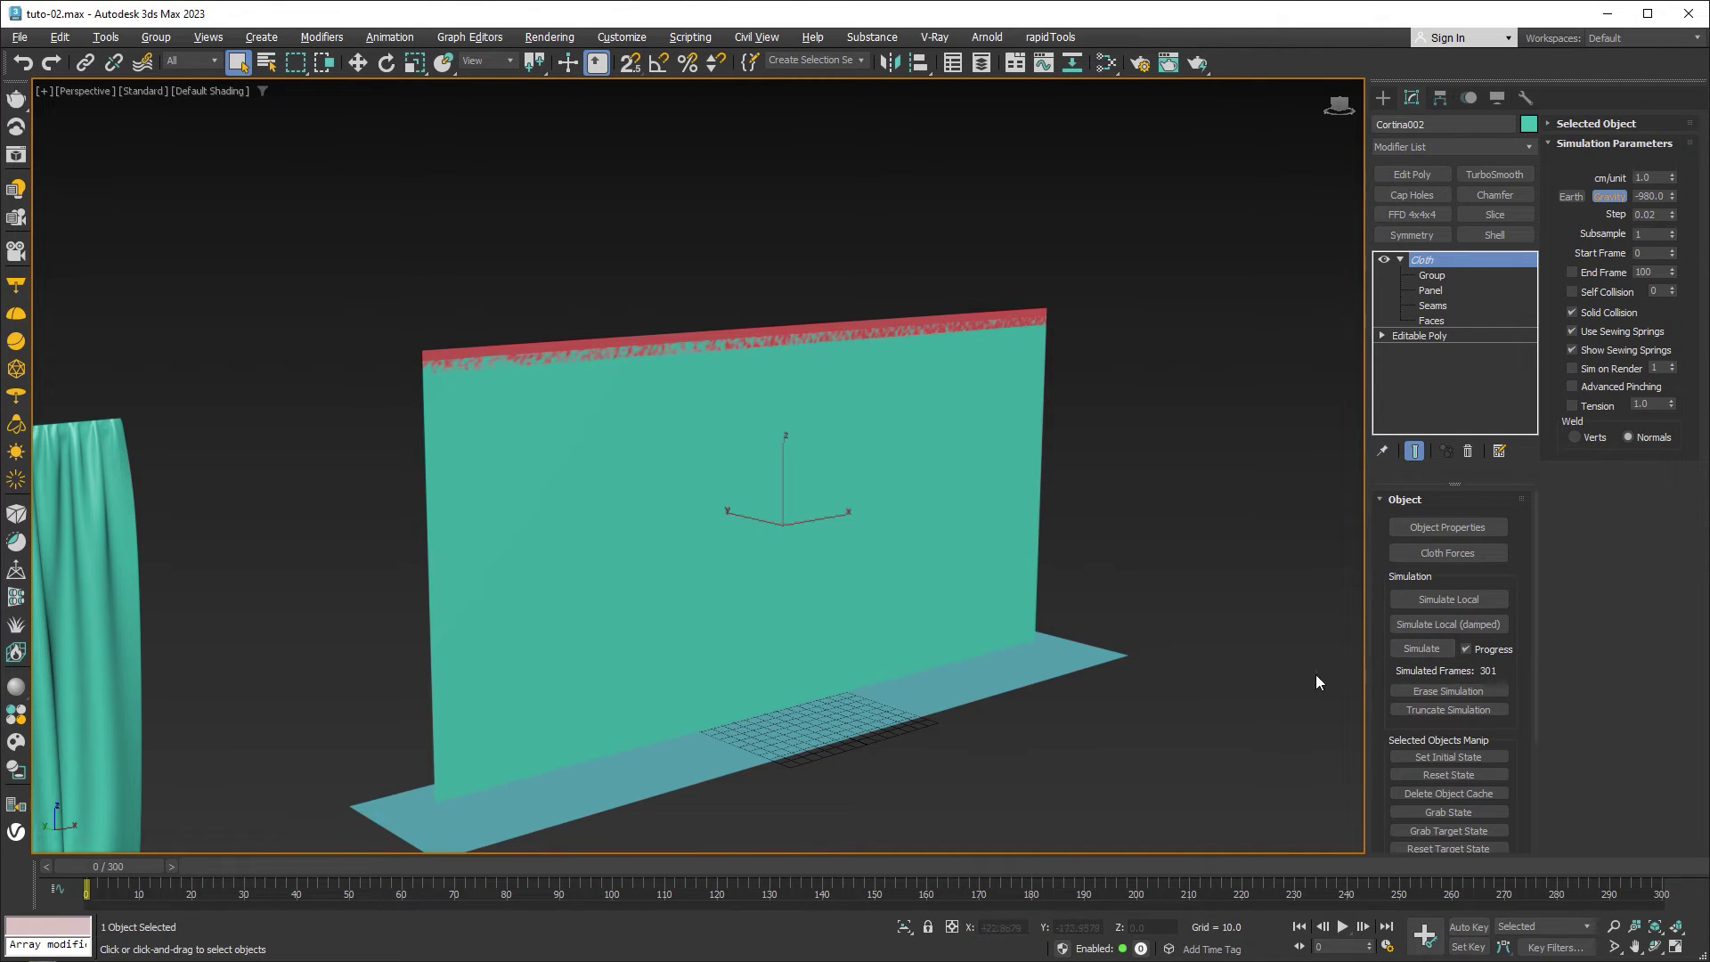
pyautogui.moveTo(56, 868); pyautogui.dragTo(1614, 859)
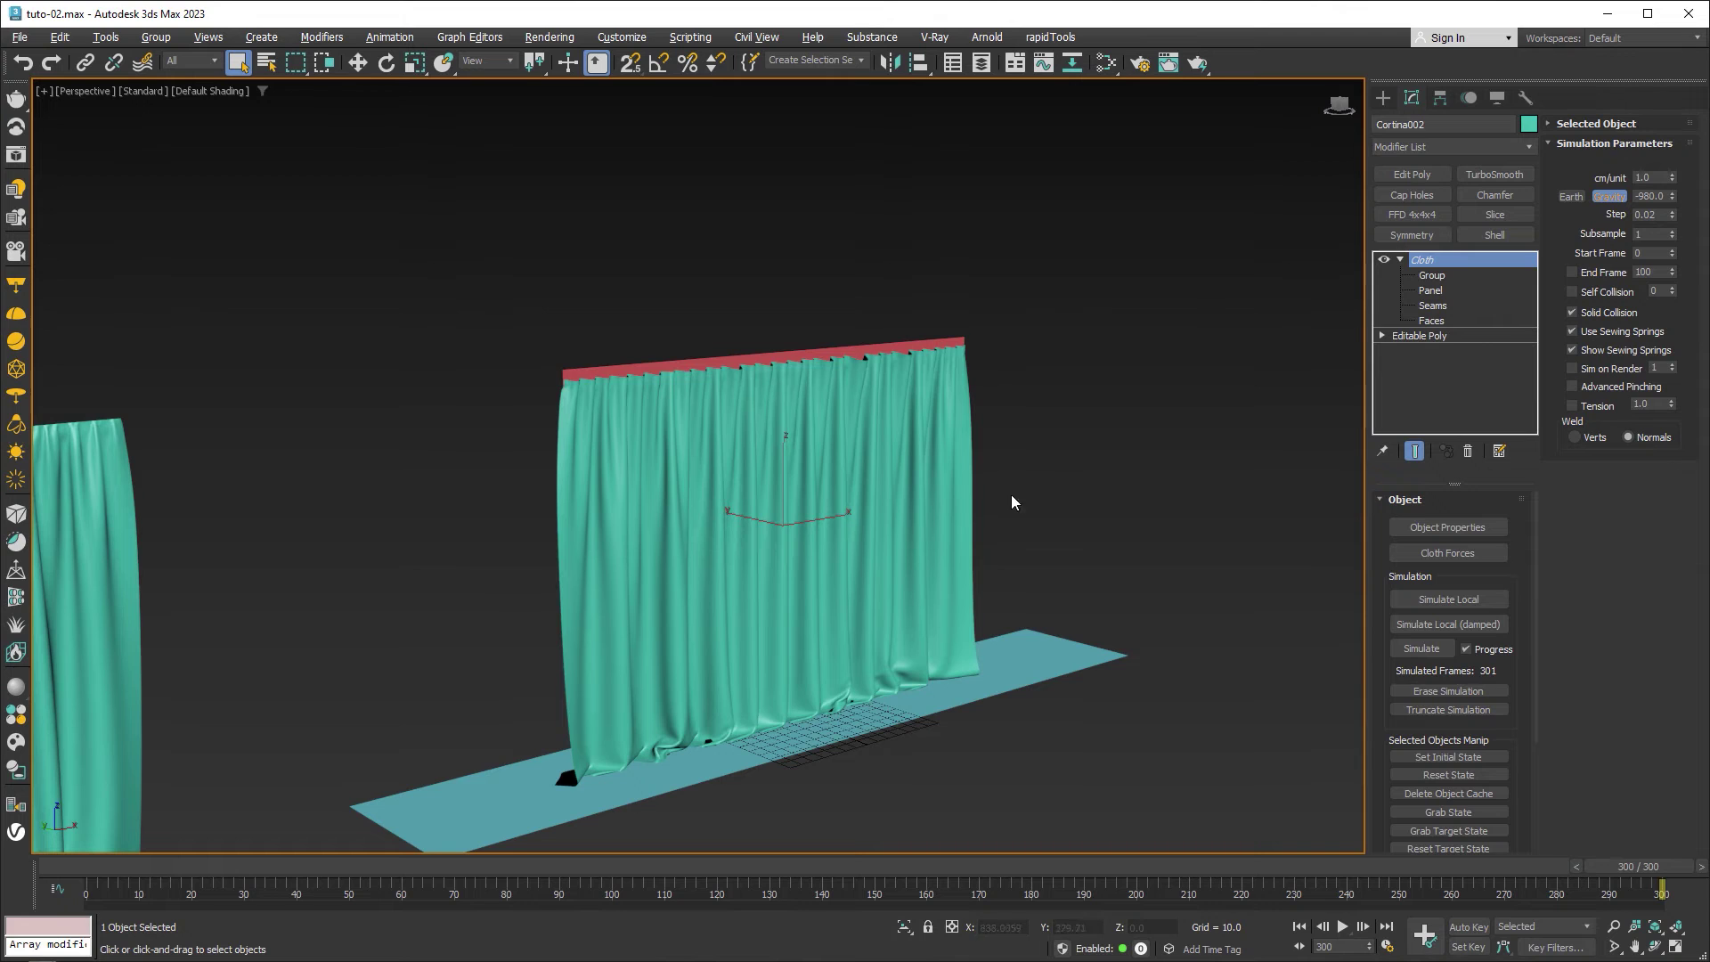
pyautogui.keyDown('alt'); pyautogui.moveTo(641, 393); pyautogui.dragTo(640, 469, button='middle'); pyautogui.keyUp('alt')
pyautogui.scroll(3, 640, 469)
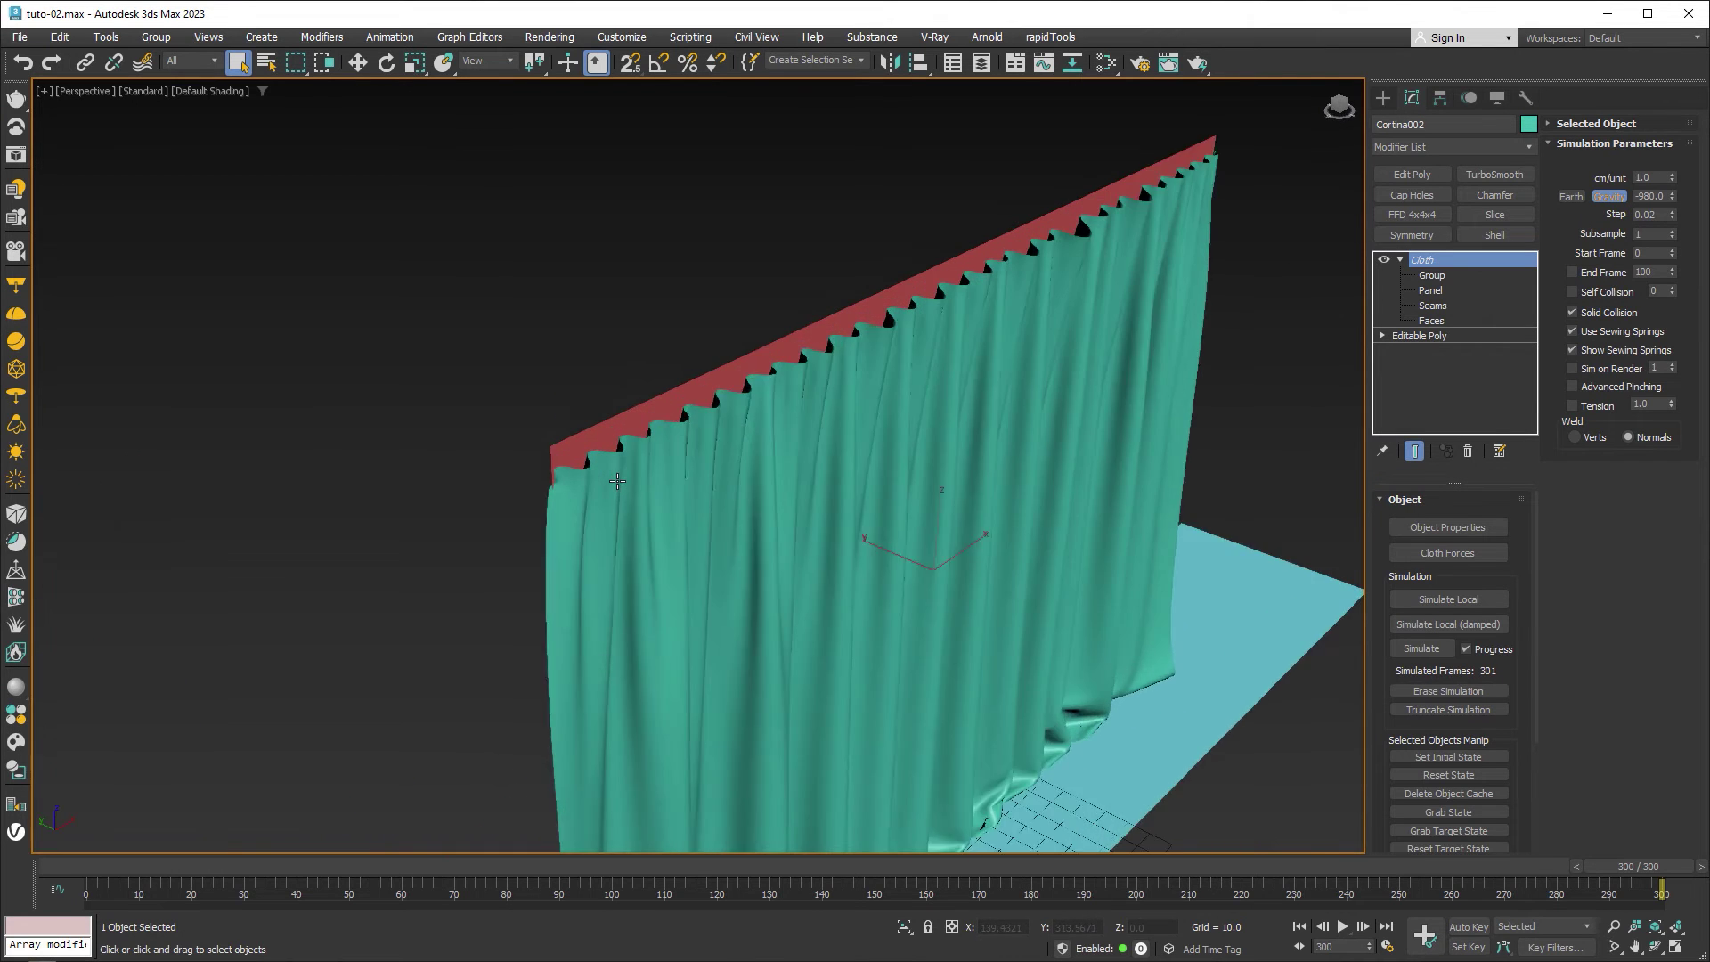
pyautogui.scroll(3, 617, 481)
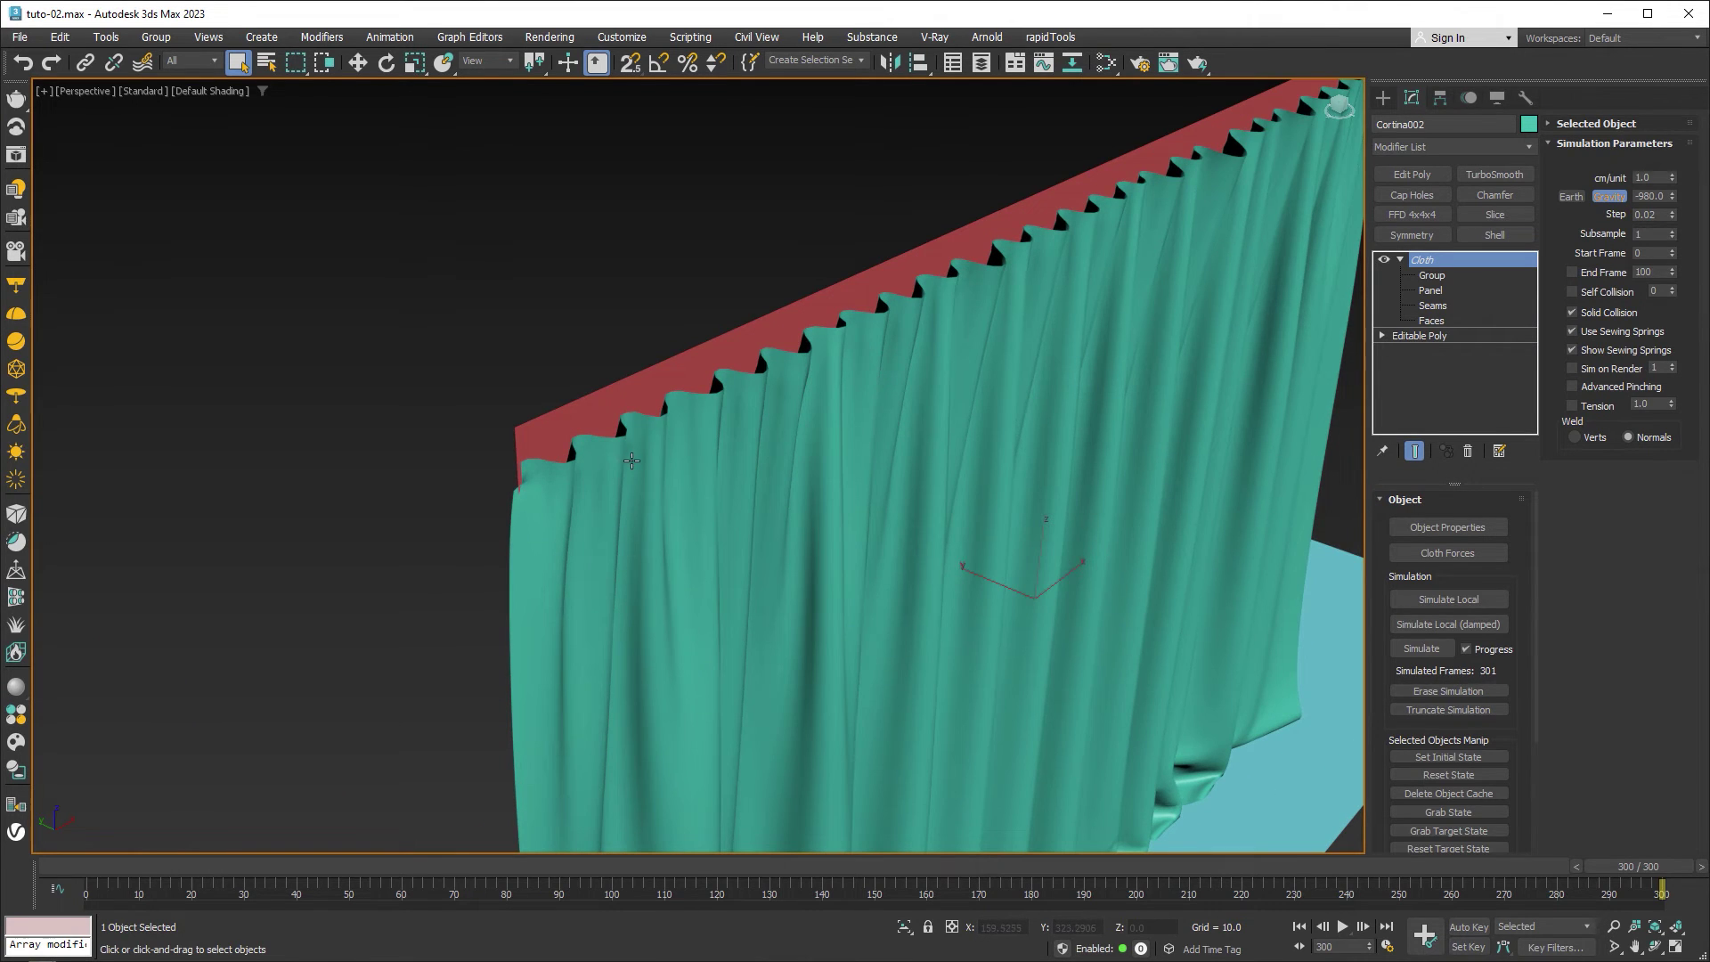
pyautogui.keyDown('alt'); pyautogui.moveTo(631, 461); pyautogui.dragTo(679, 465, button='middle'); pyautogui.keyUp('alt')
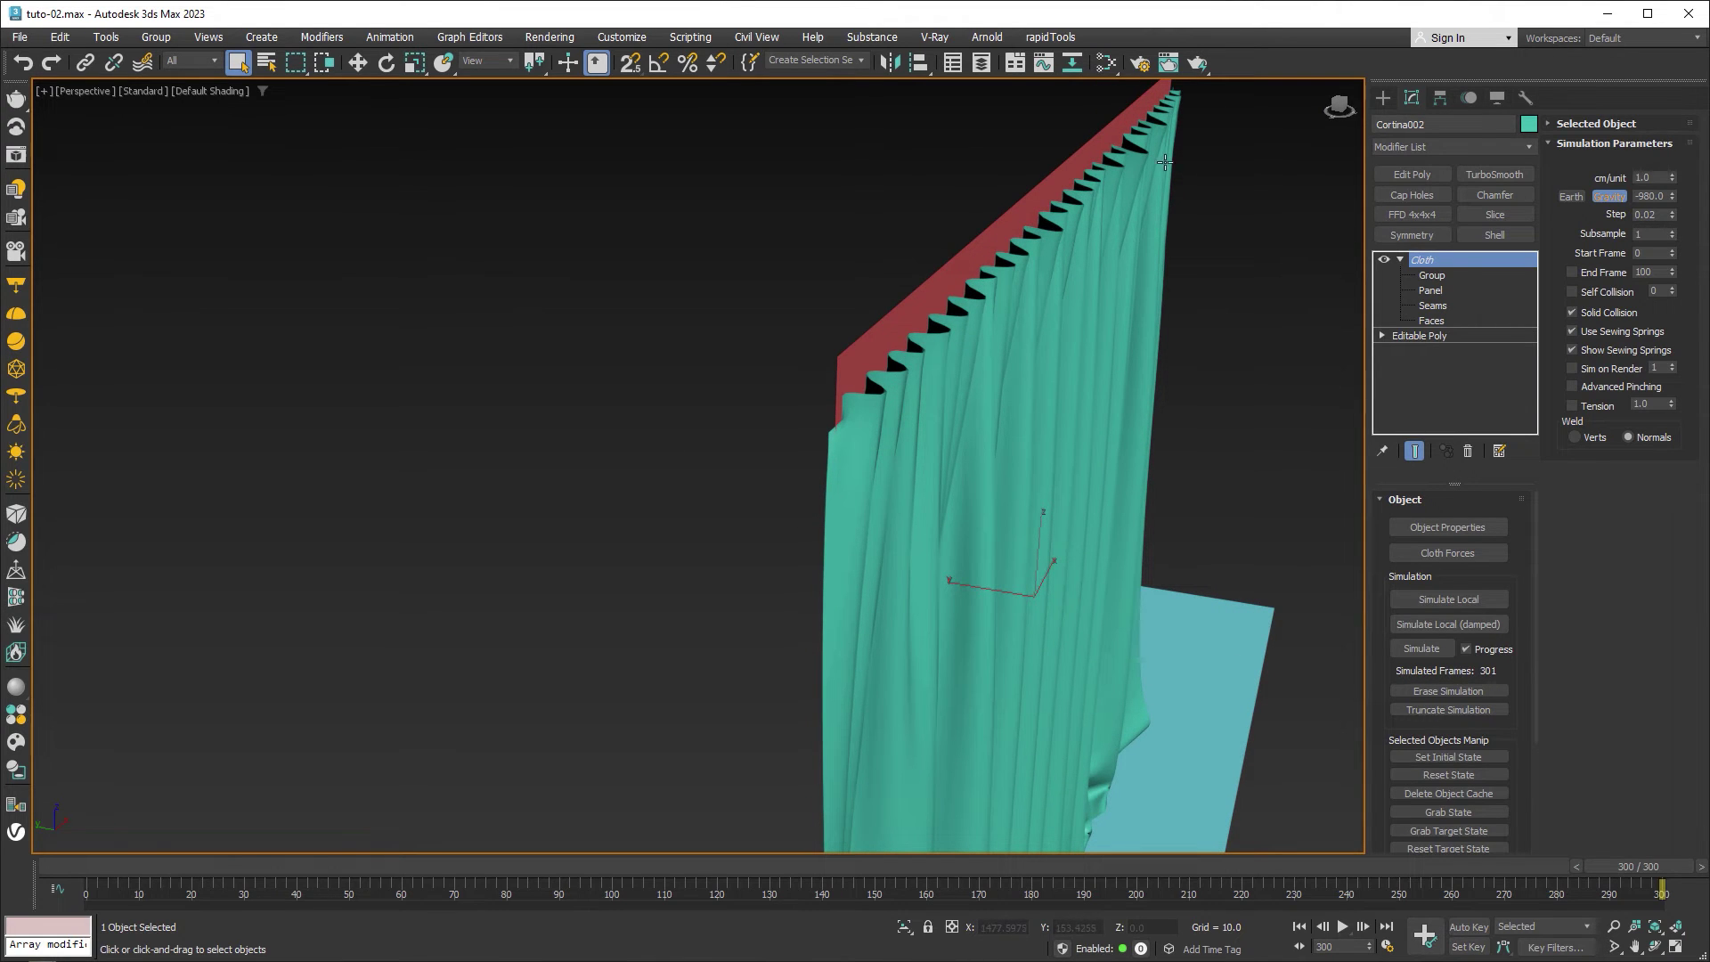
pyautogui.moveTo(900, 415)
pyautogui.keyDown('alt'); pyautogui.mouseDown(button='middle')
pyautogui.moveTo(932, 397)
pyautogui.moveTo(867, 421)
pyautogui.moveTo(661, 420)
pyautogui.moveTo(1087, 401)
pyautogui.moveTo(693, 437)
pyautogui.moveTo(849, 337)
pyautogui.moveTo(778, 477)
pyautogui.moveTo(785, 725)
pyautogui.mouseUp(button='middle'); pyautogui.keyUp('alt')
pyautogui.scroll(-5, 532, 404)
pyautogui.scroll(-3, 533, 405)
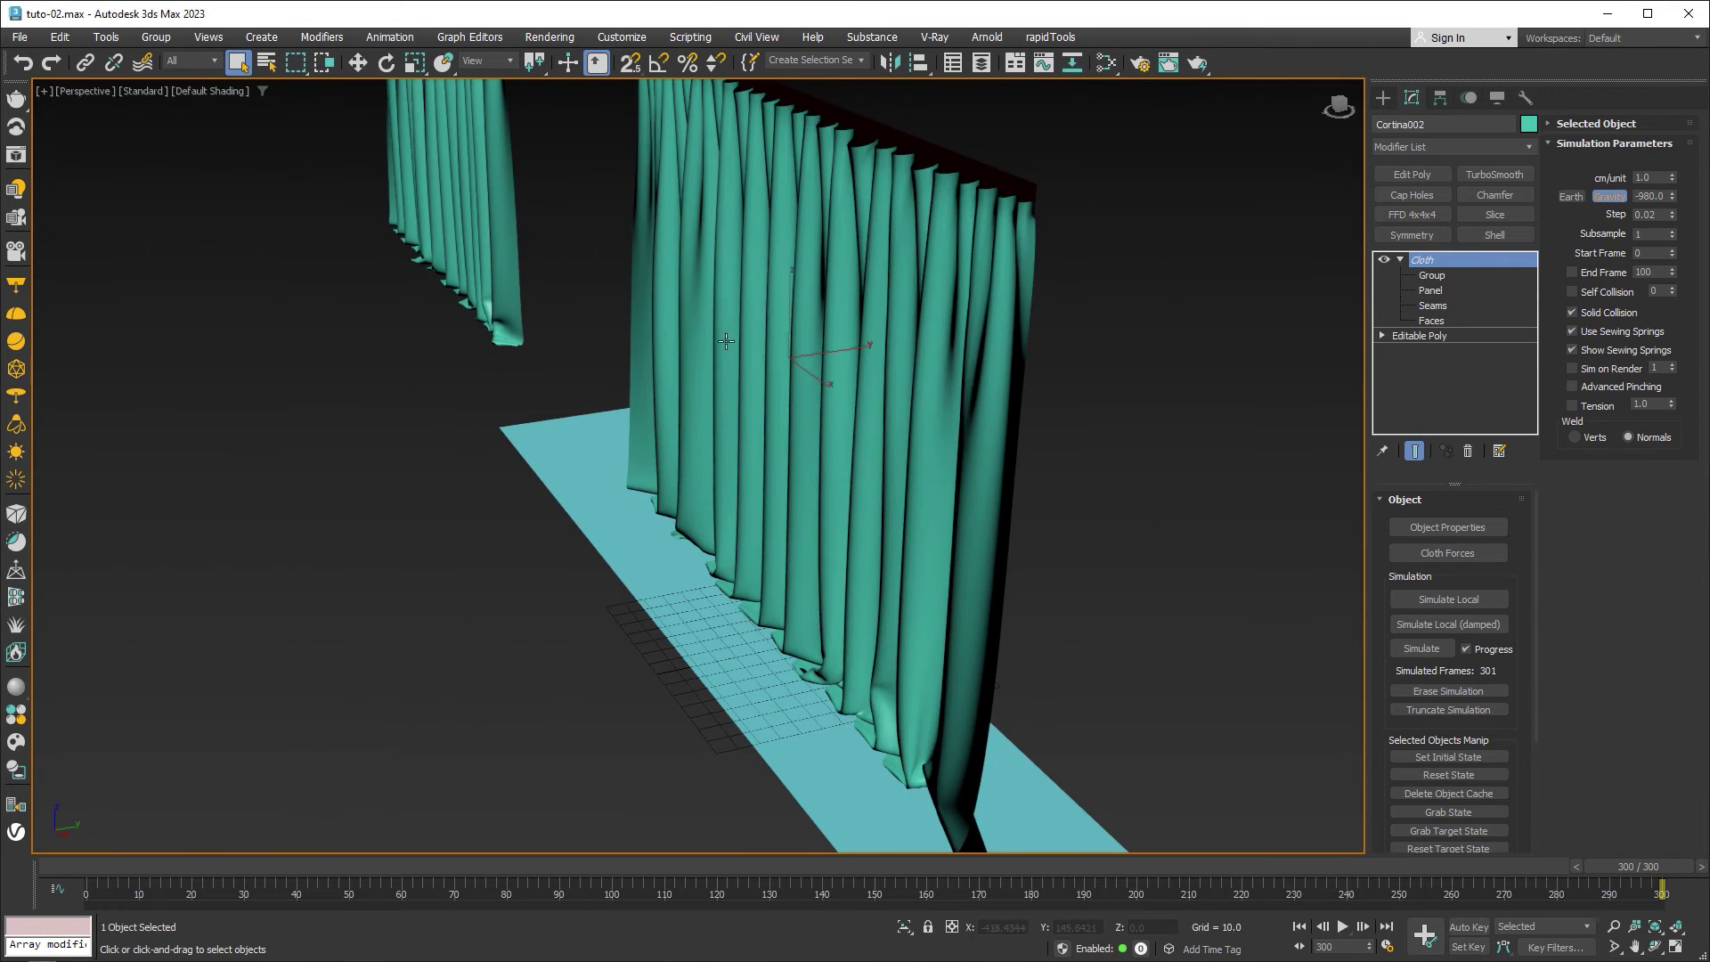
pyautogui.moveTo(532, 405)
pyautogui.keyDown('alt'); pyautogui.mouseDown(button='middle')
pyautogui.moveTo(775, 558)
pyautogui.moveTo(798, 521)
pyautogui.mouseUp(button='middle'); pyautogui.keyUp('alt')
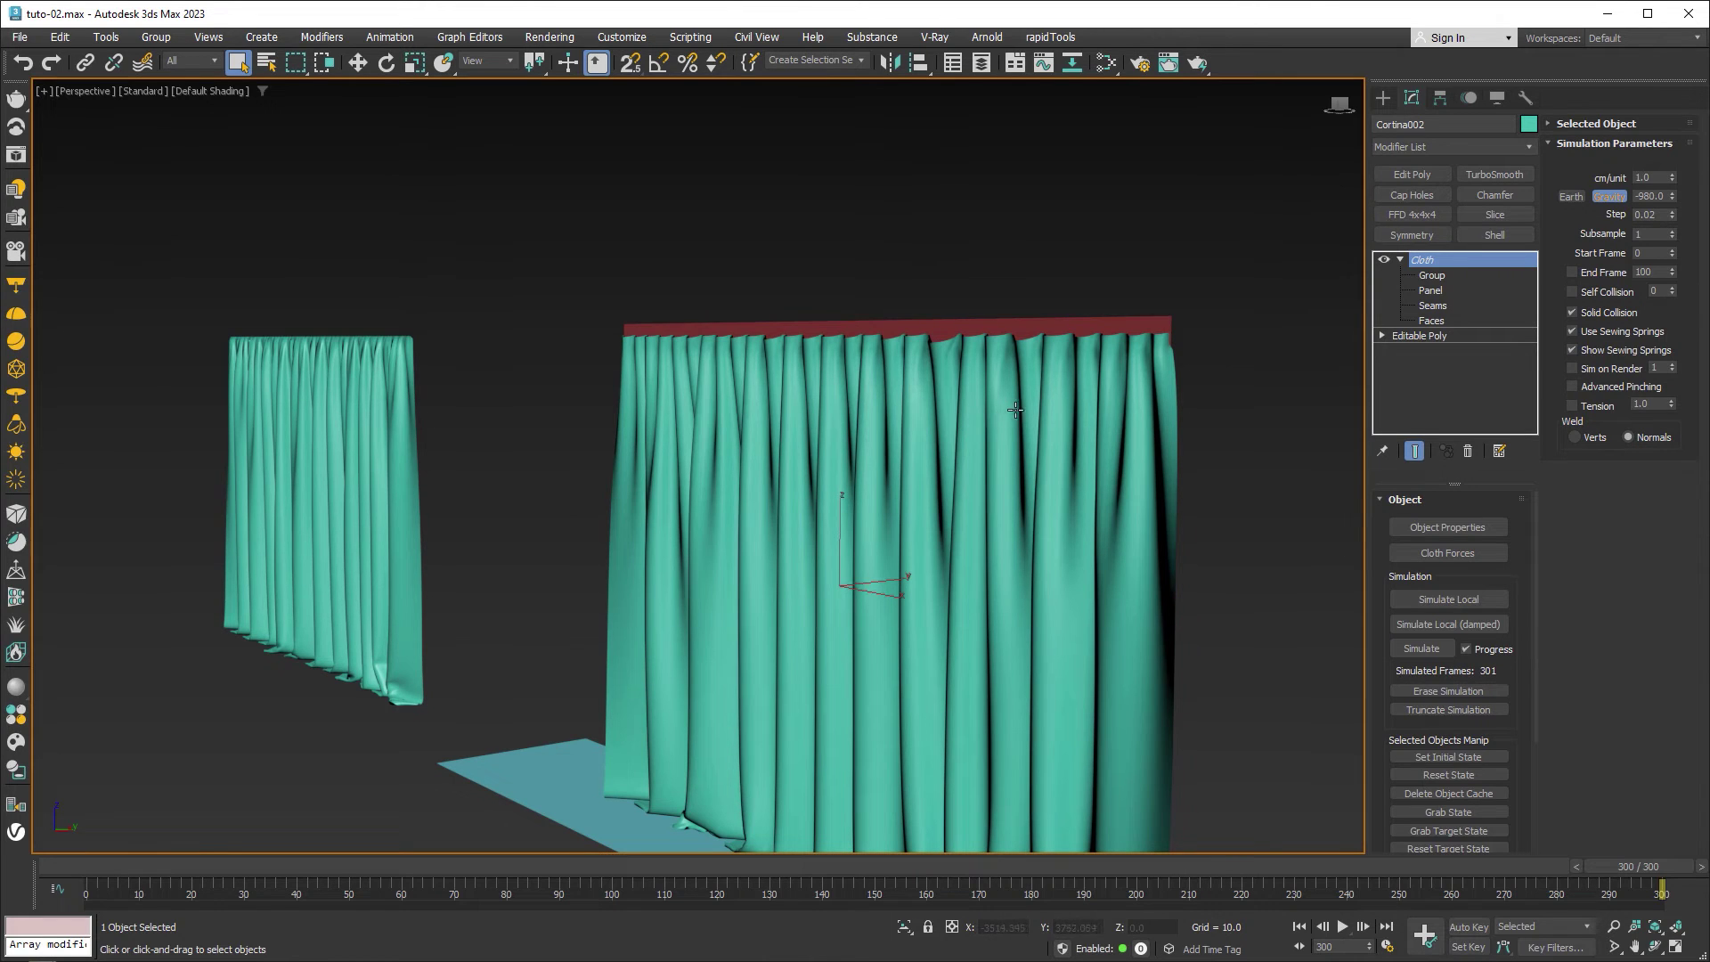
pyautogui.keyDown('alt'); pyautogui.moveTo(1016, 410); pyautogui.dragTo(1071, 445, button='middle'); pyautogui.keyUp('alt')
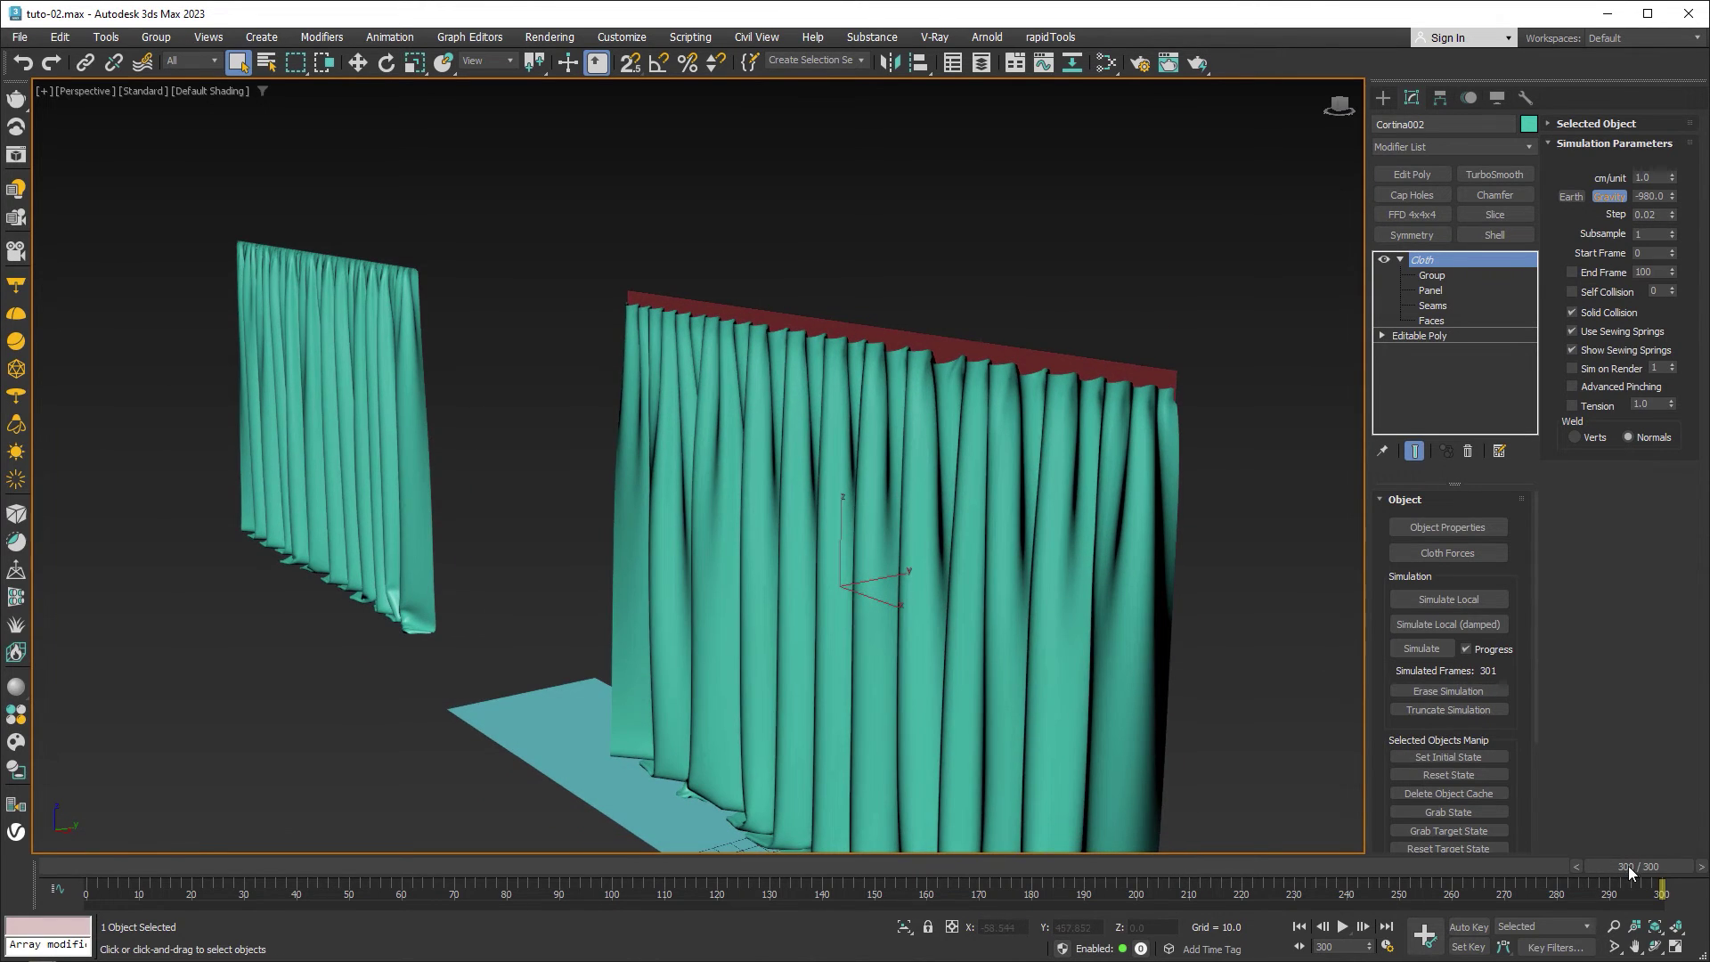
pyautogui.moveTo(1628, 862)
pyautogui.mouseDown()
pyautogui.moveTo(1017, 837)
pyautogui.moveTo(1419, 832)
pyautogui.moveTo(1546, 868)
pyautogui.mouseUp()
# Collapse the simulated curtain to an Editable Poly
pyautogui.press('q')
pyautogui.rightClick(987, 475)
pyautogui.moveTo(1056, 695)
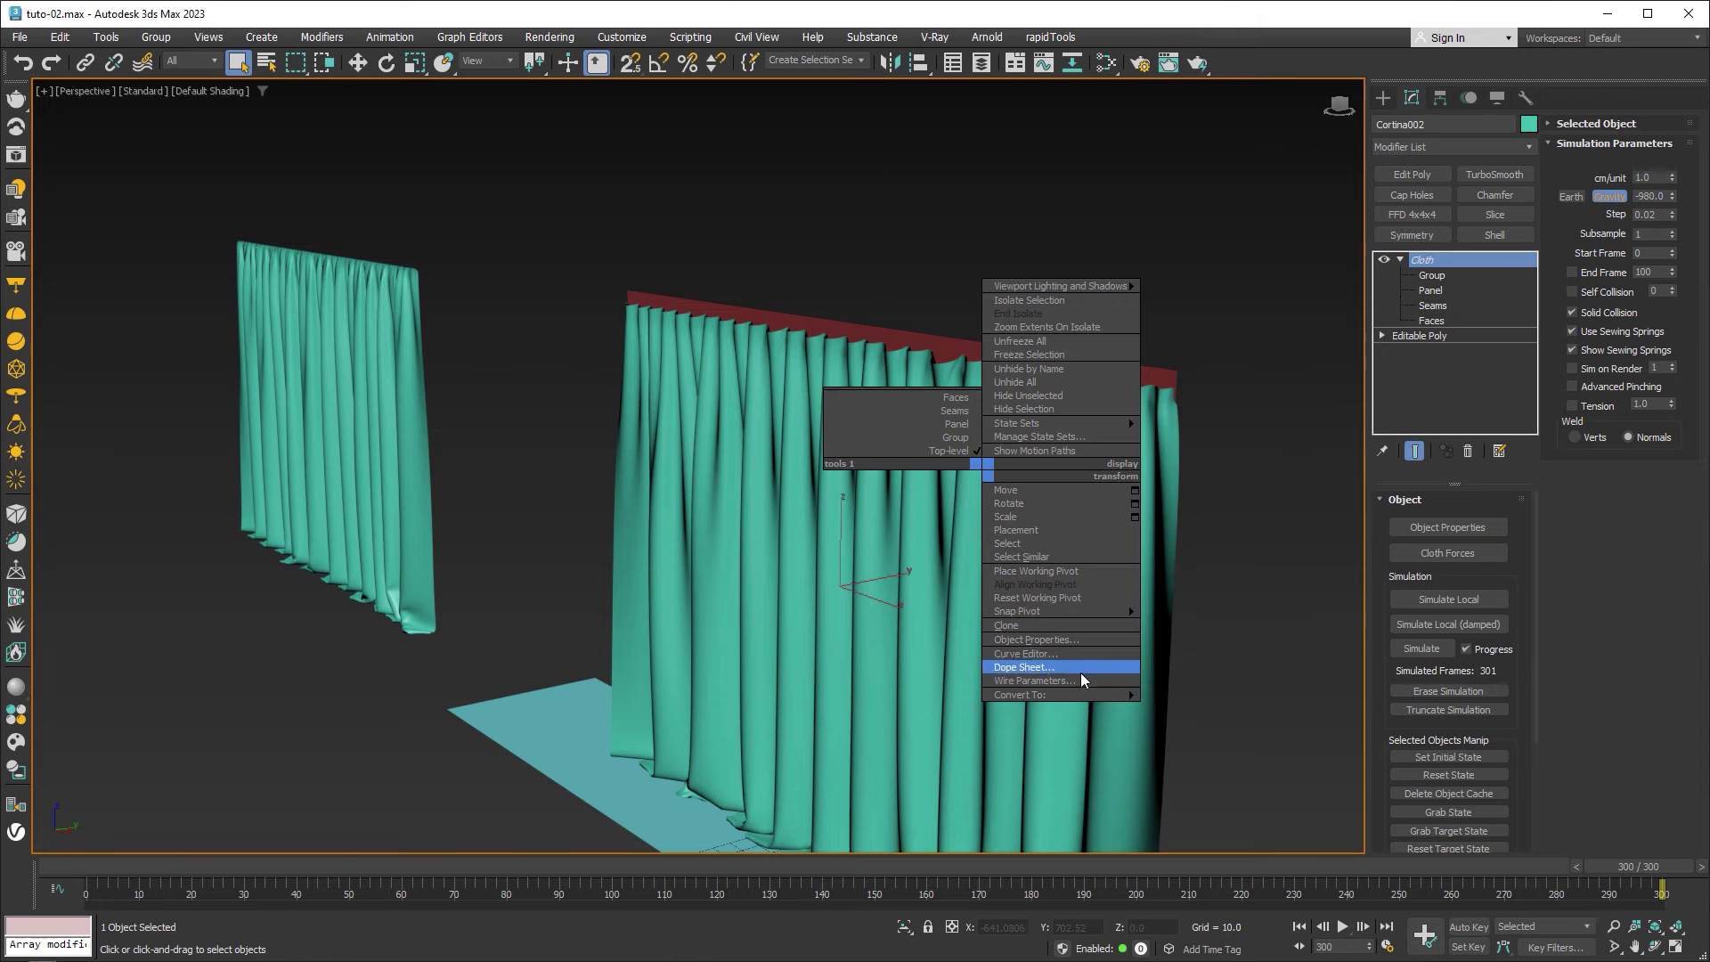
pyautogui.click(1231, 708)
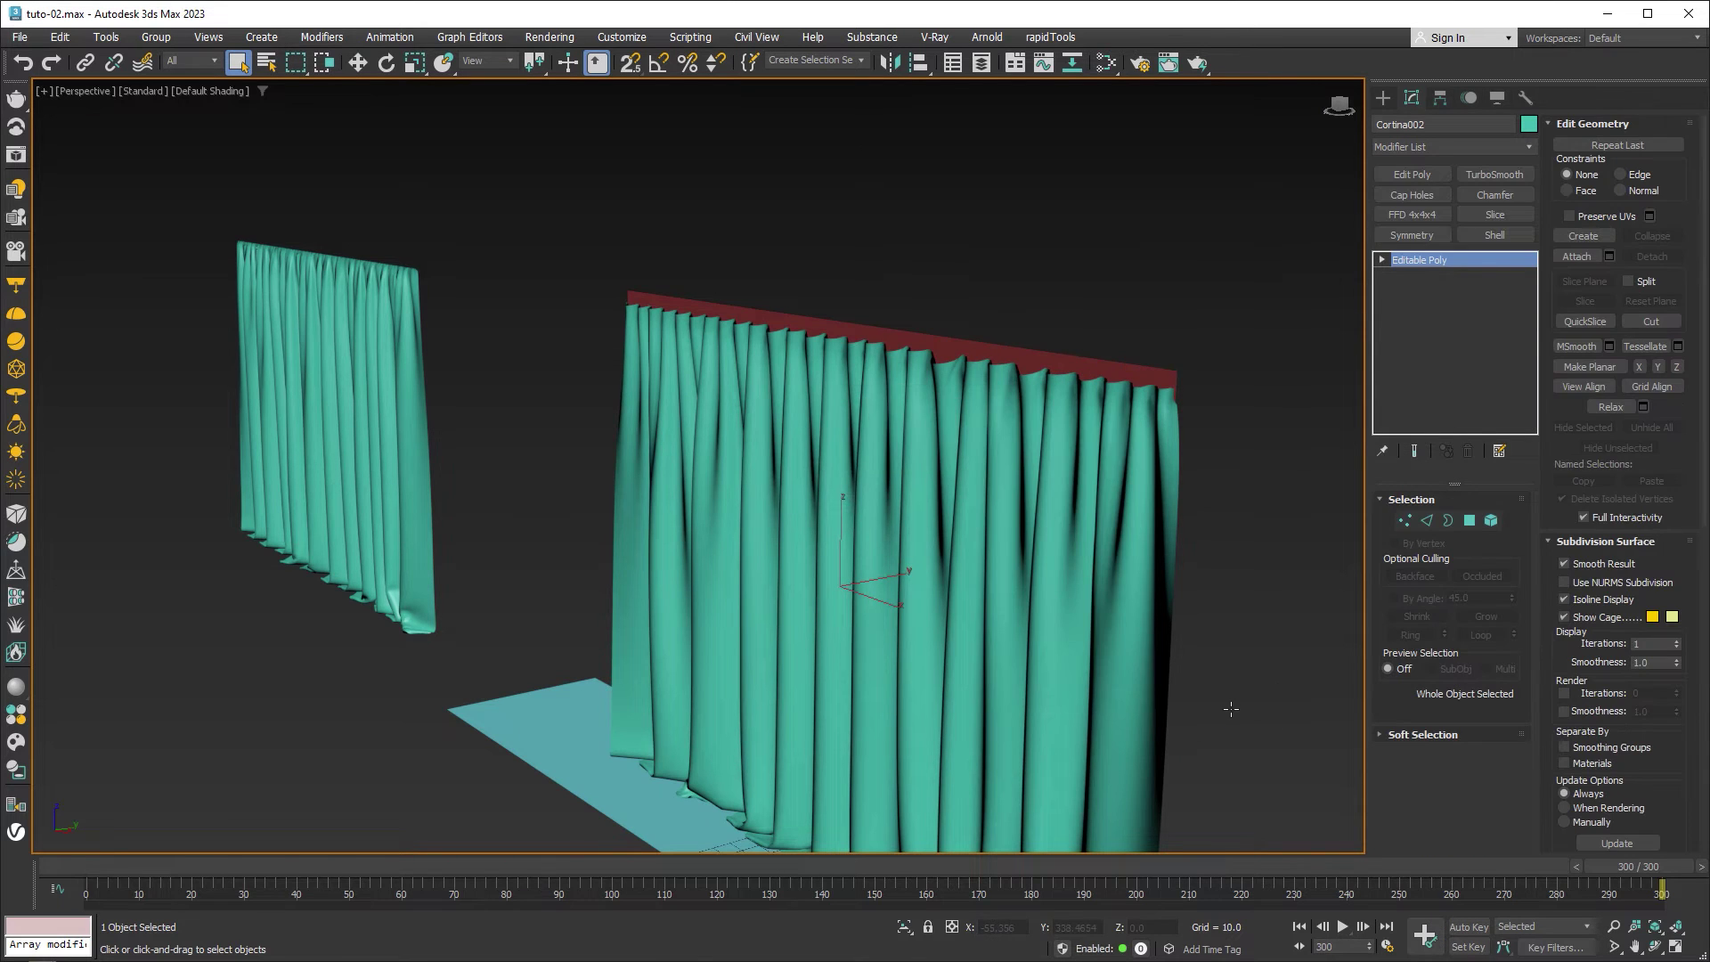
pyautogui.moveTo(1628, 870)
pyautogui.mouseDown()
pyautogui.moveTo(324, 833)
pyautogui.moveTo(485, 730)
pyautogui.mouseUp()
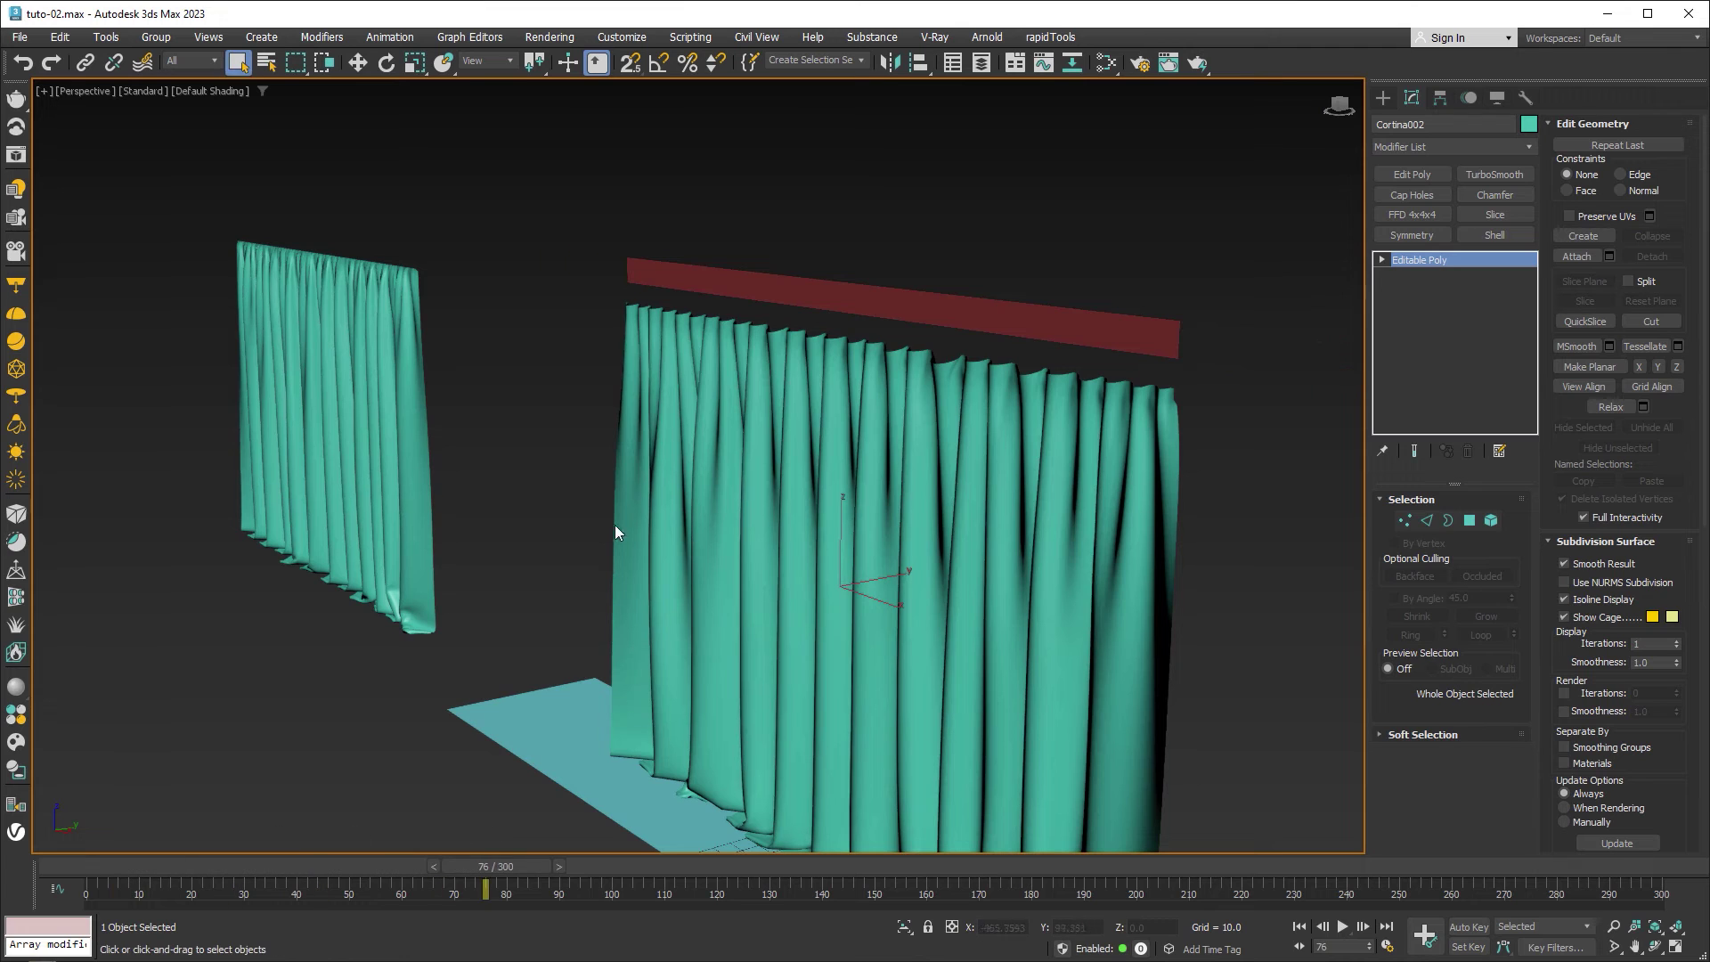
# Delete the red rod Plane002 and the floor plane
pyautogui.click(841, 292)
pyautogui.press('Delete')
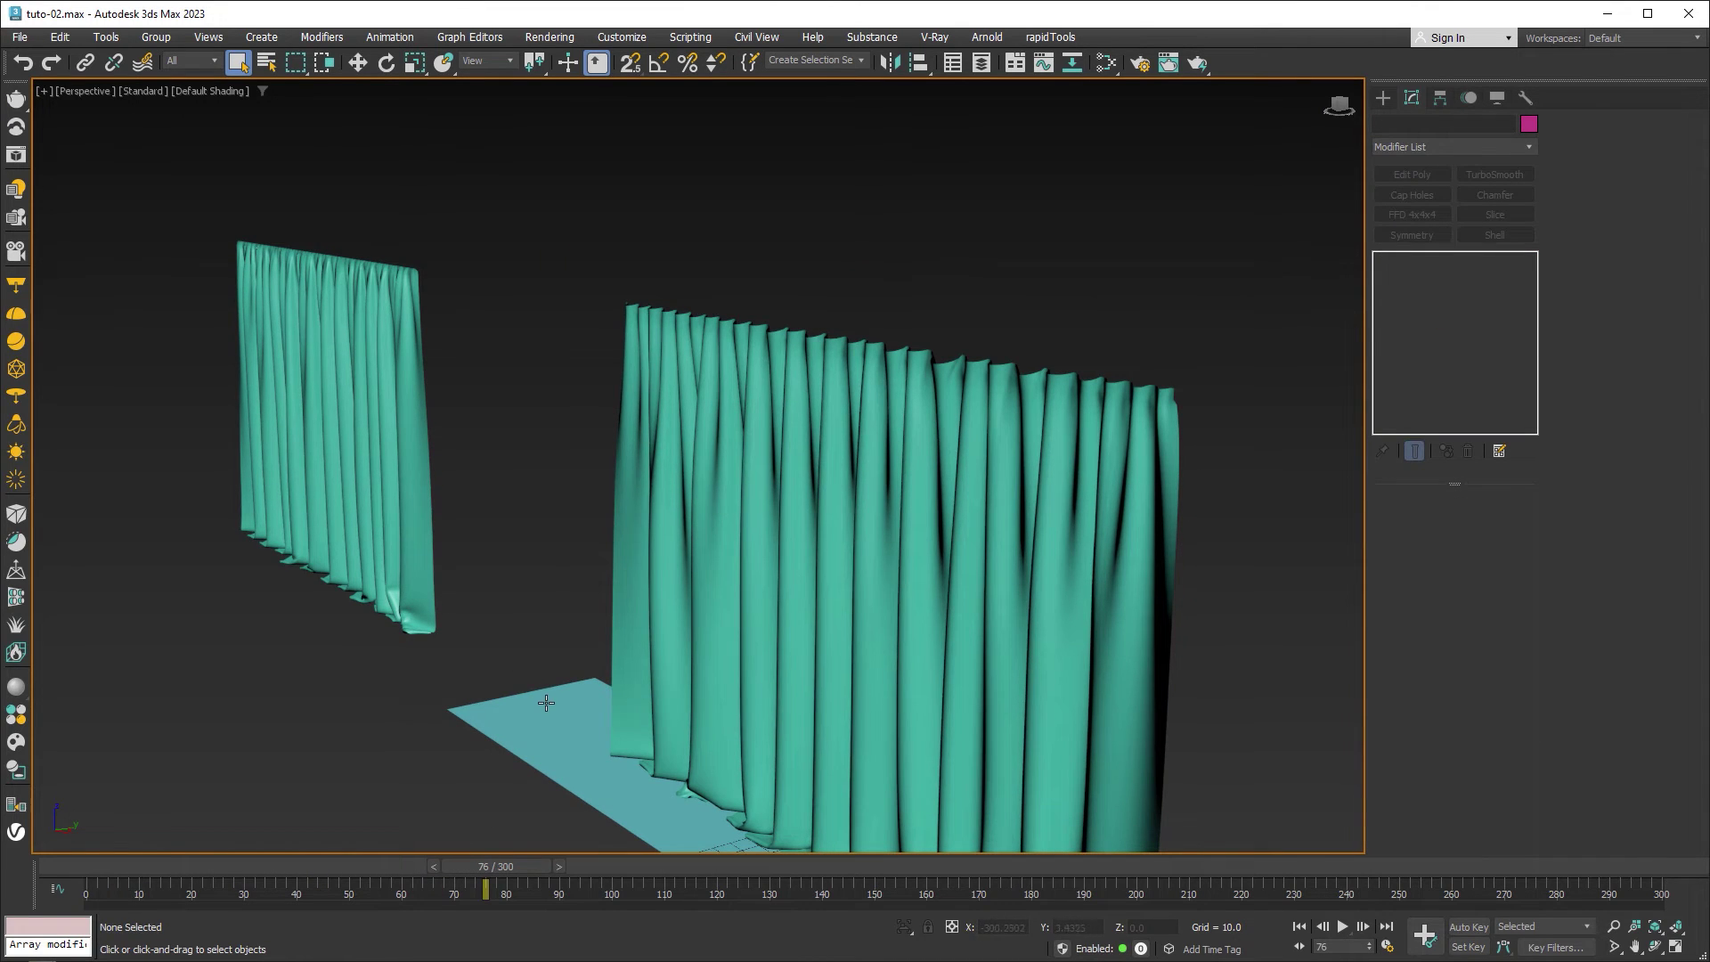
pyautogui.click(546, 703)
pyautogui.press('Delete')
# Move the left curtain Cortina beside the big curtain and view both together
pyautogui.click(408, 372)
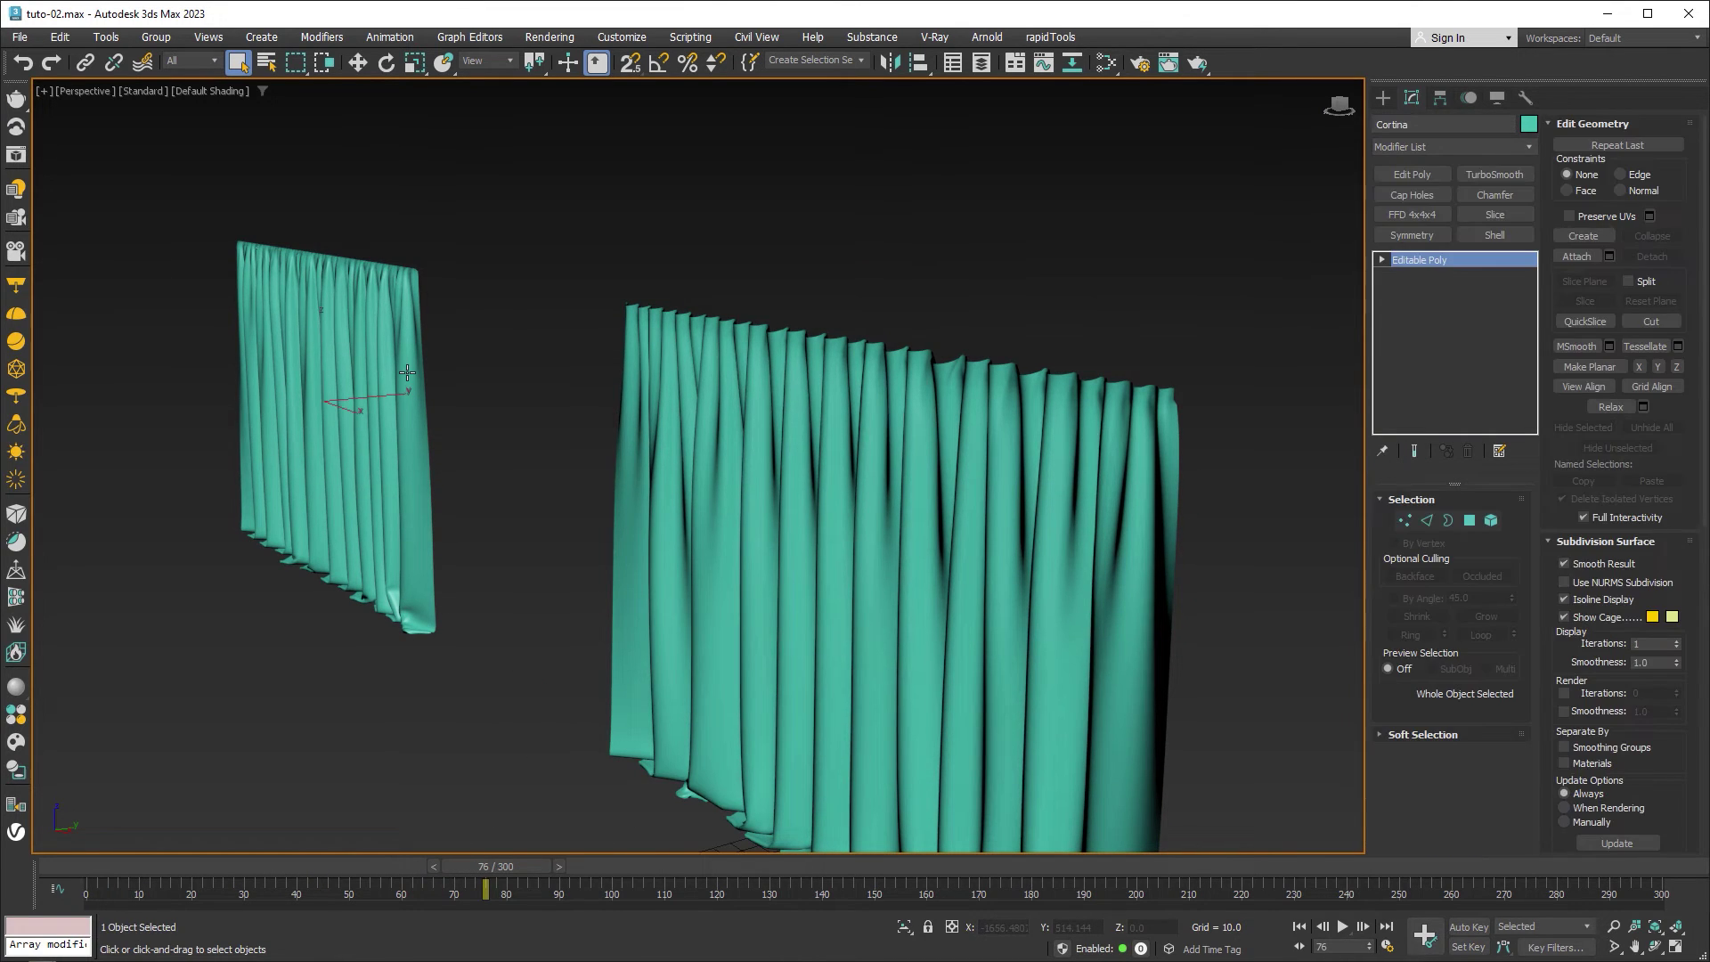
pyautogui.press('w')
pyautogui.moveTo(352, 405); pyautogui.dragTo(490, 471)
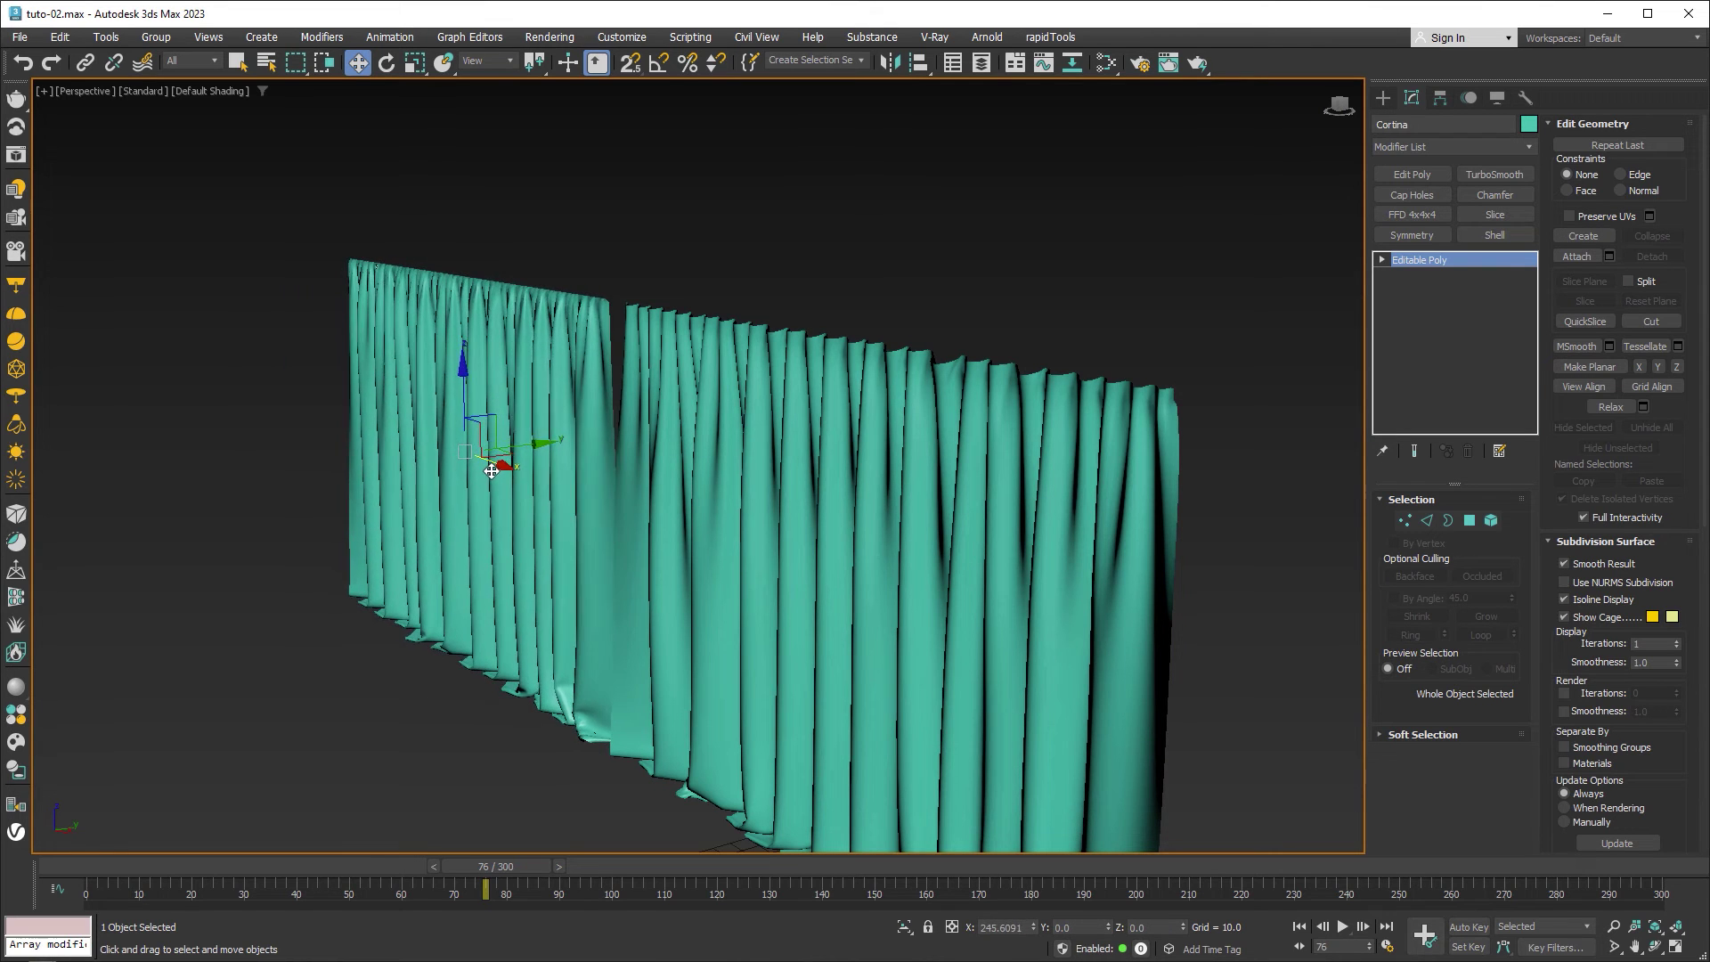
pyautogui.moveTo(491, 470)
pyautogui.keyDown('alt'); pyautogui.mouseDown(button='middle')
pyautogui.moveTo(699, 511)
pyautogui.moveTo(699, 496)
pyautogui.mouseUp(button='middle'); pyautogui.keyUp('alt')
pyautogui.scroll(5, 534, 451)
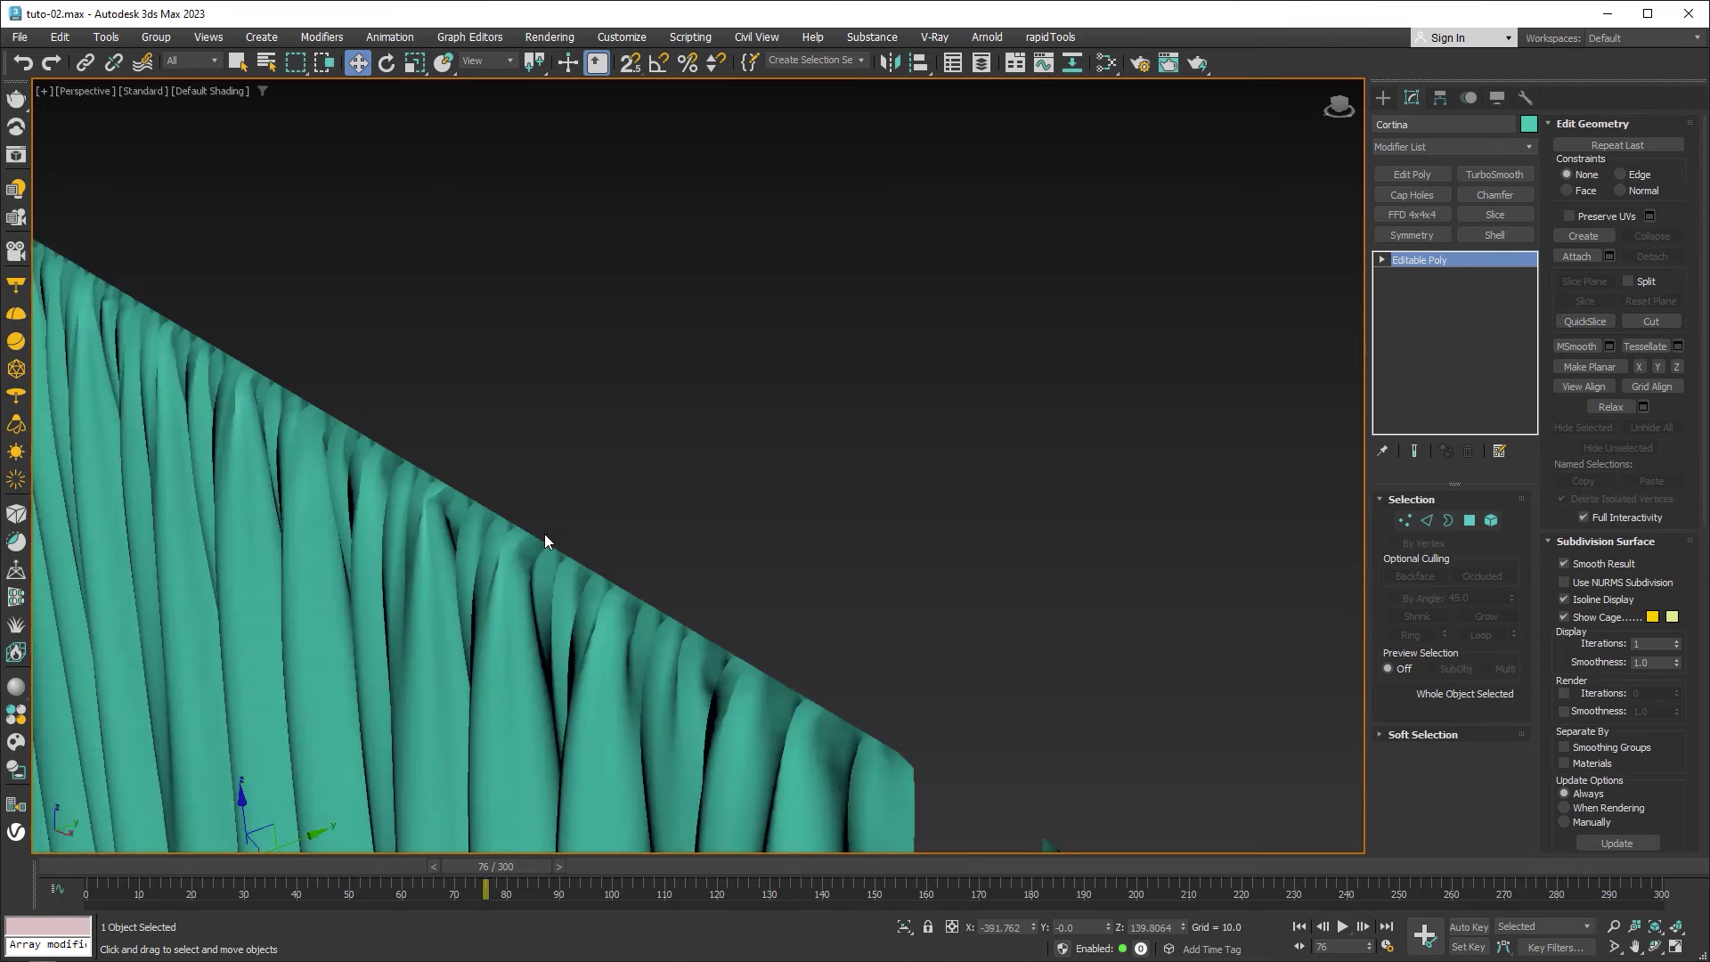
pyautogui.scroll(-3, 546, 540)
pyautogui.moveTo(563, 544)
pyautogui.keyDown('alt'); pyautogui.mouseDown(button='middle')
pyautogui.moveTo(500, 344)
pyautogui.moveTo(510, 323)
pyautogui.moveTo(671, 442)
pyautogui.mouseUp(button='middle'); pyautogui.keyUp('alt')
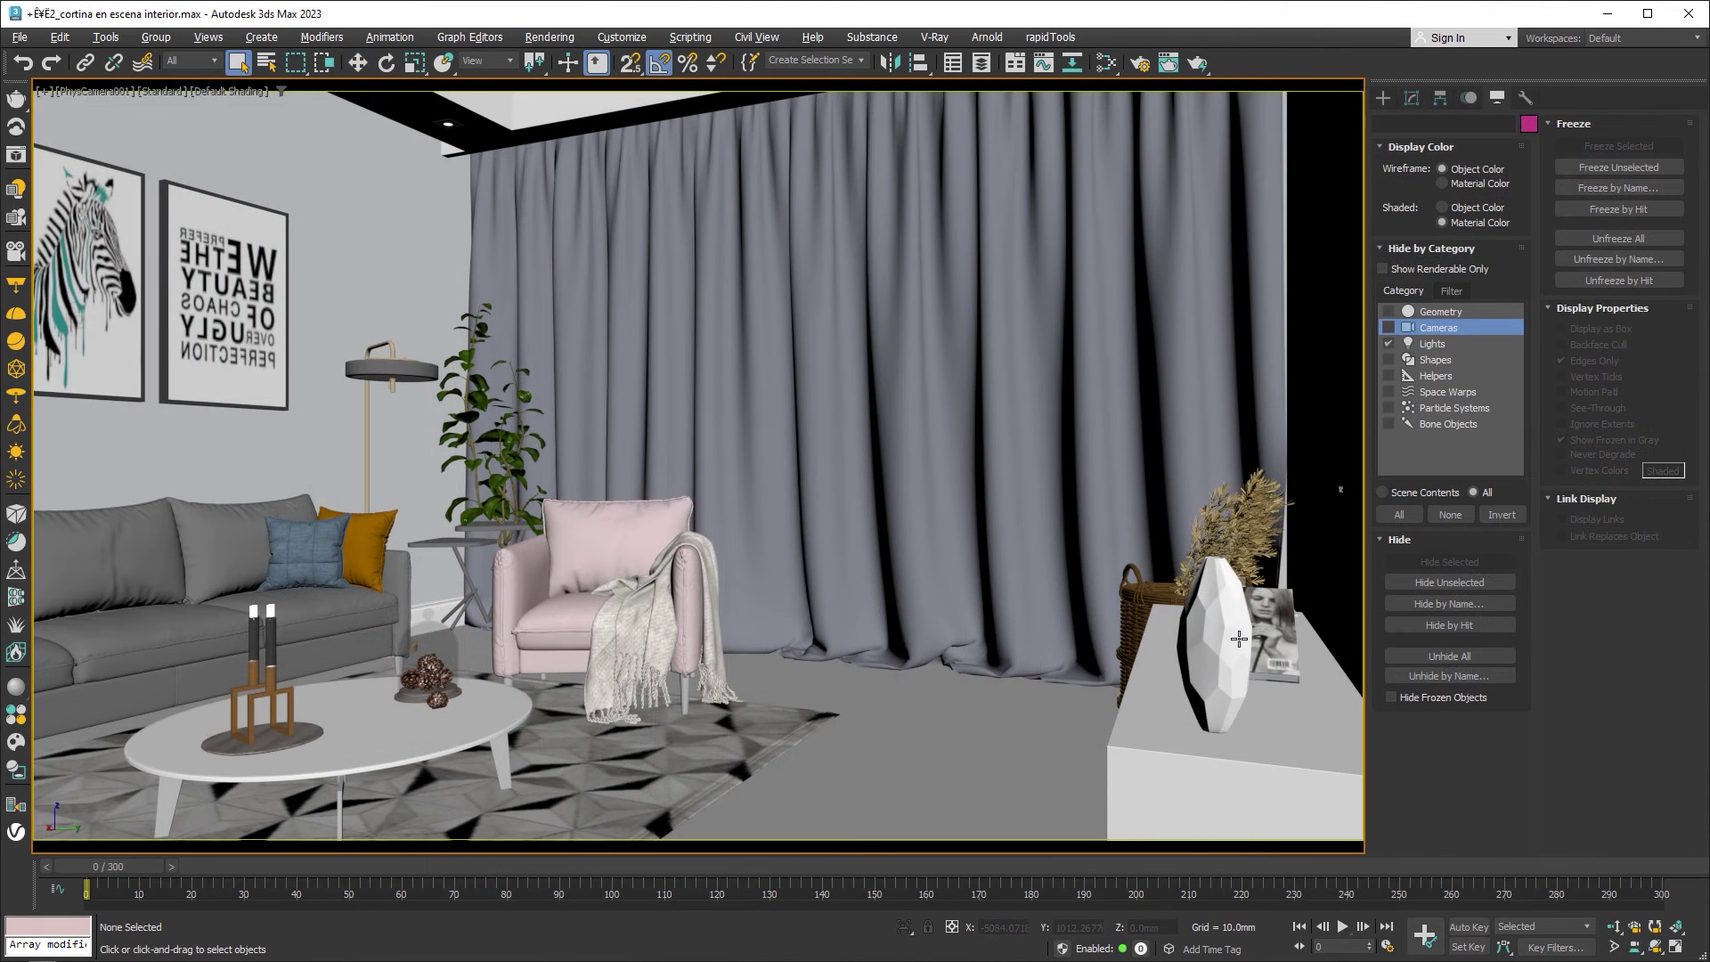
# Select the grey curtain Cortina and orbit a free Perspective view toward the armchair
pyautogui.click(820, 322)
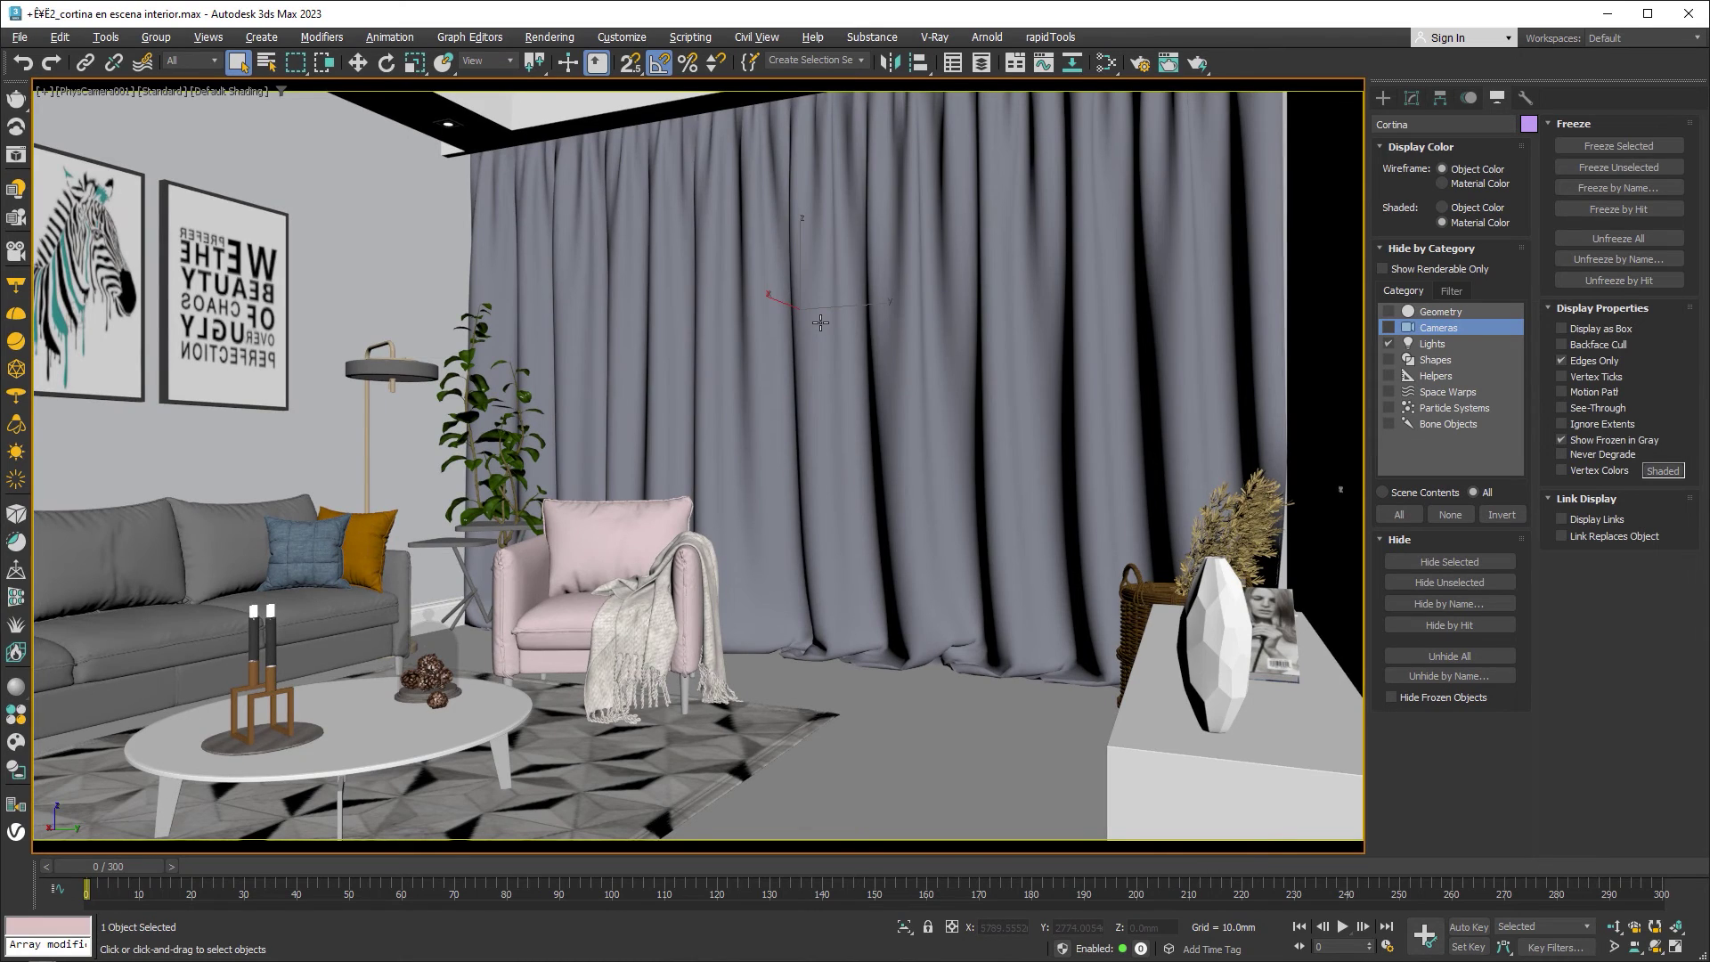
pyautogui.press('p')
pyautogui.moveTo(728, 367)
pyautogui.keyDown('alt'); pyautogui.mouseDown(button='middle')
pyautogui.moveTo(766, 382)
pyautogui.moveTo(754, 396)
pyautogui.moveTo(741, 379)
pyautogui.mouseUp(button='middle'); pyautogui.keyUp('alt')
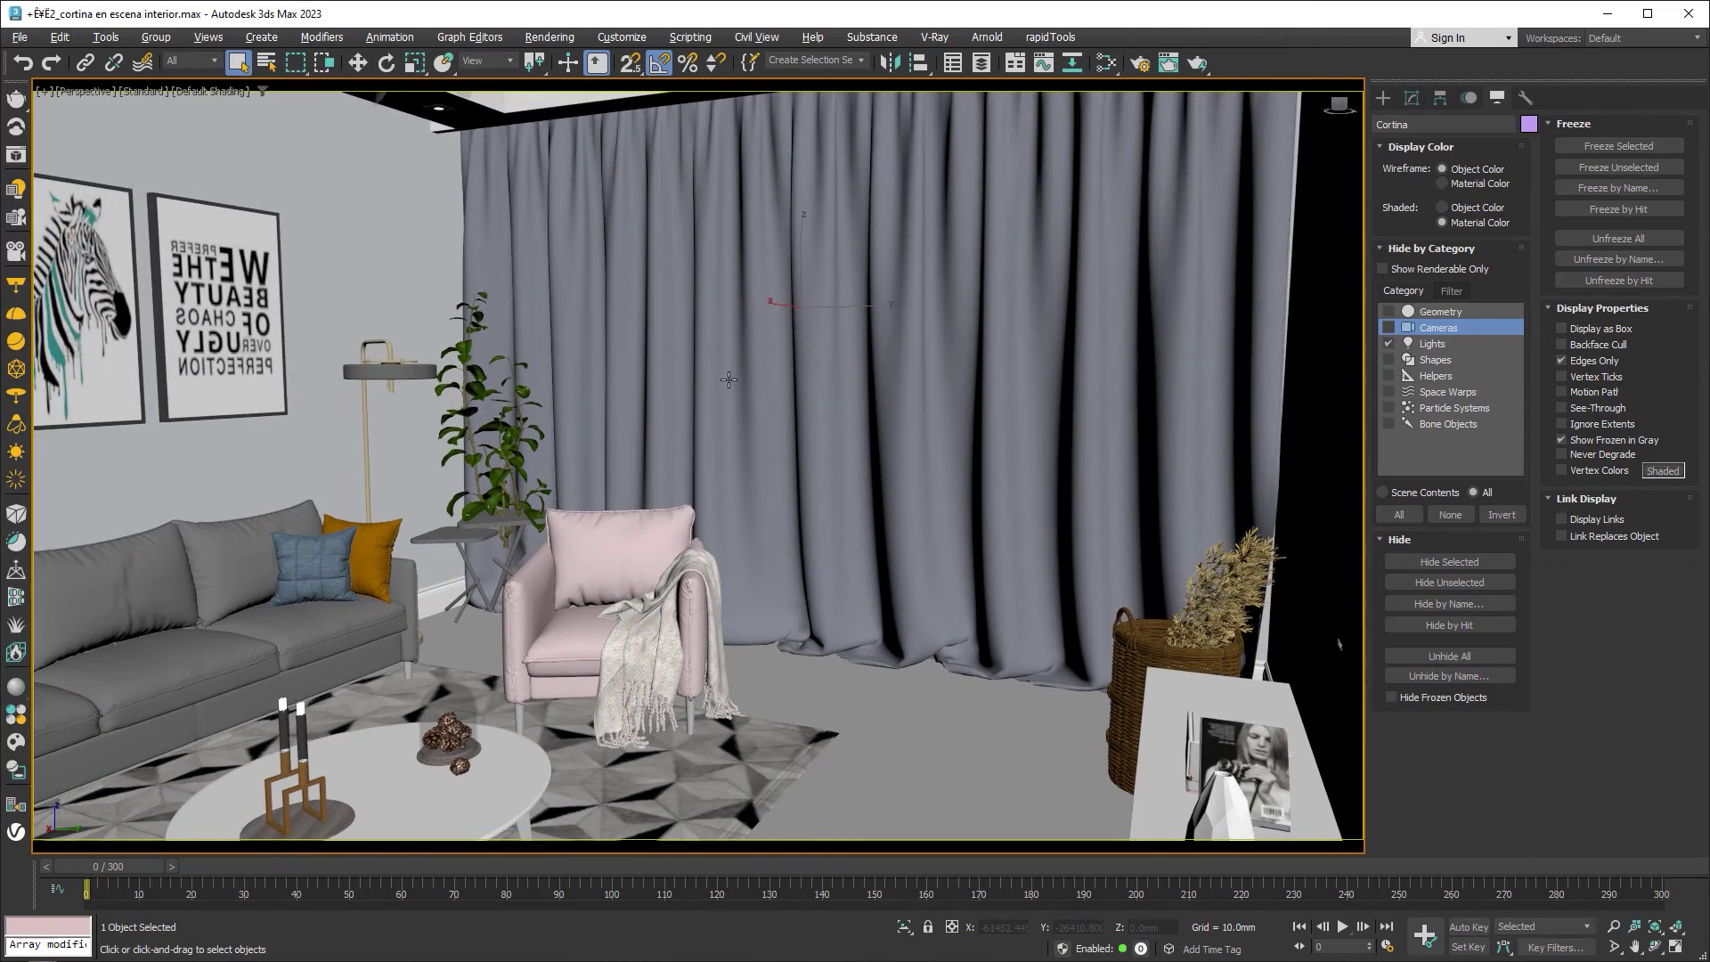
pyautogui.click(1107, 62)
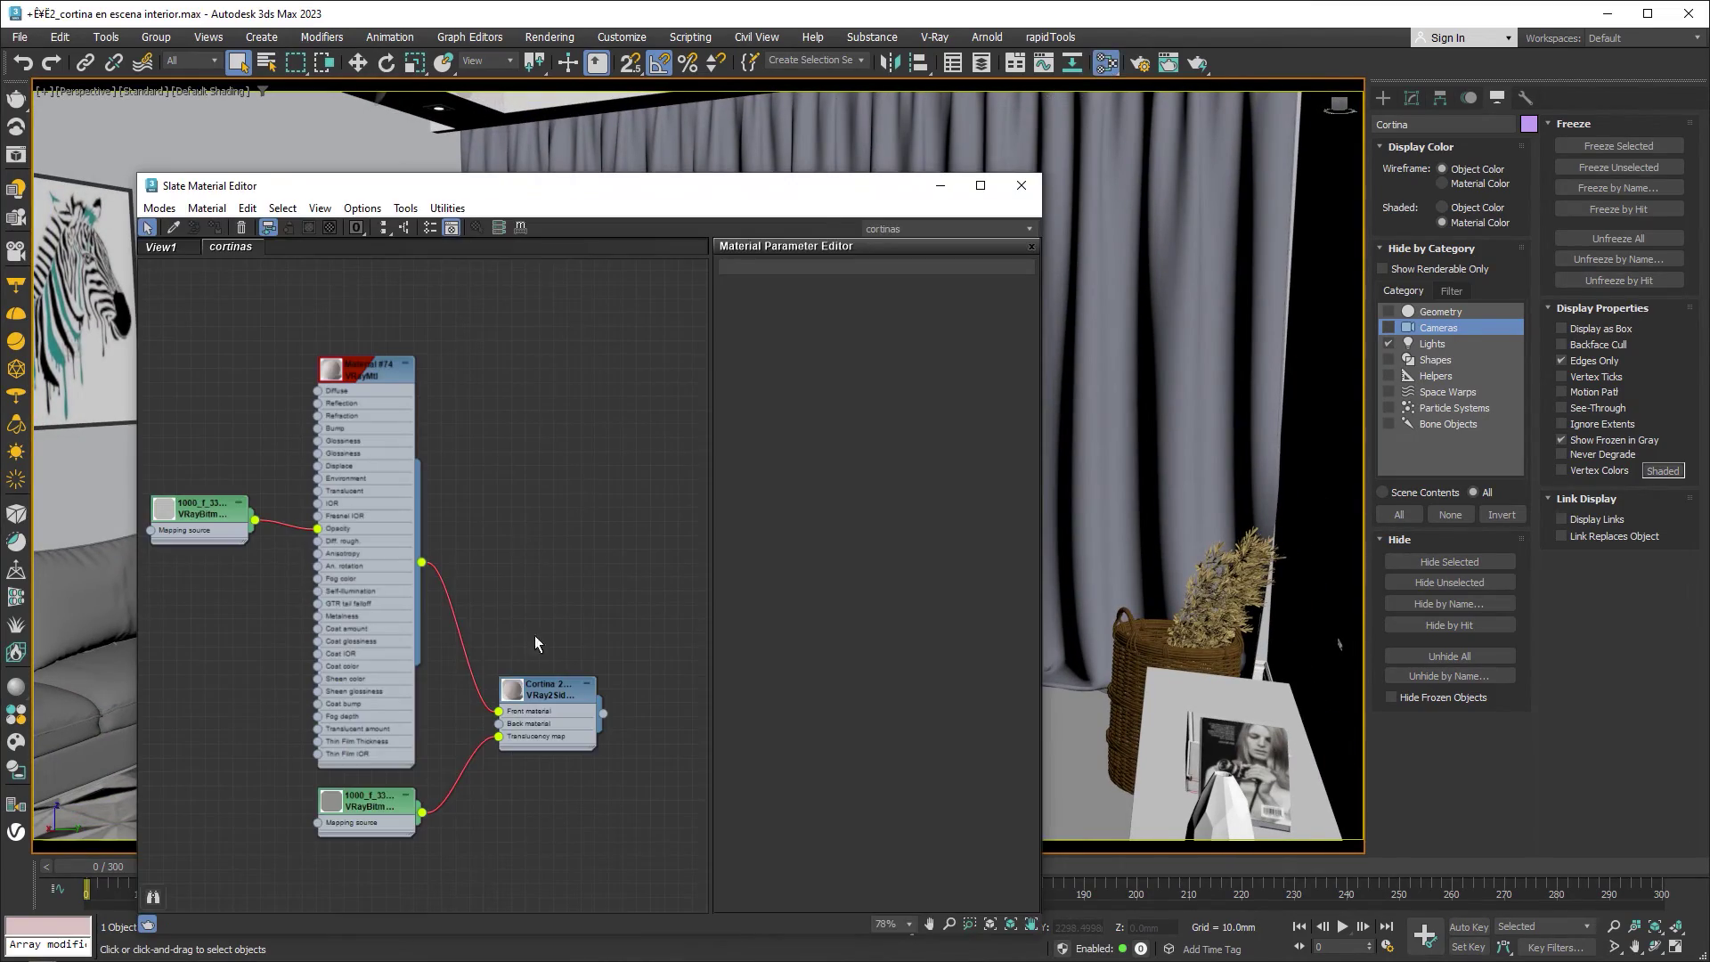
pyautogui.doubleClick(546, 691)
pyautogui.moveTo(603, 714)
pyautogui.mouseDown()
pyautogui.moveTo(1034, 524)
pyautogui.moveTo(1103, 369)
pyautogui.mouseUp()
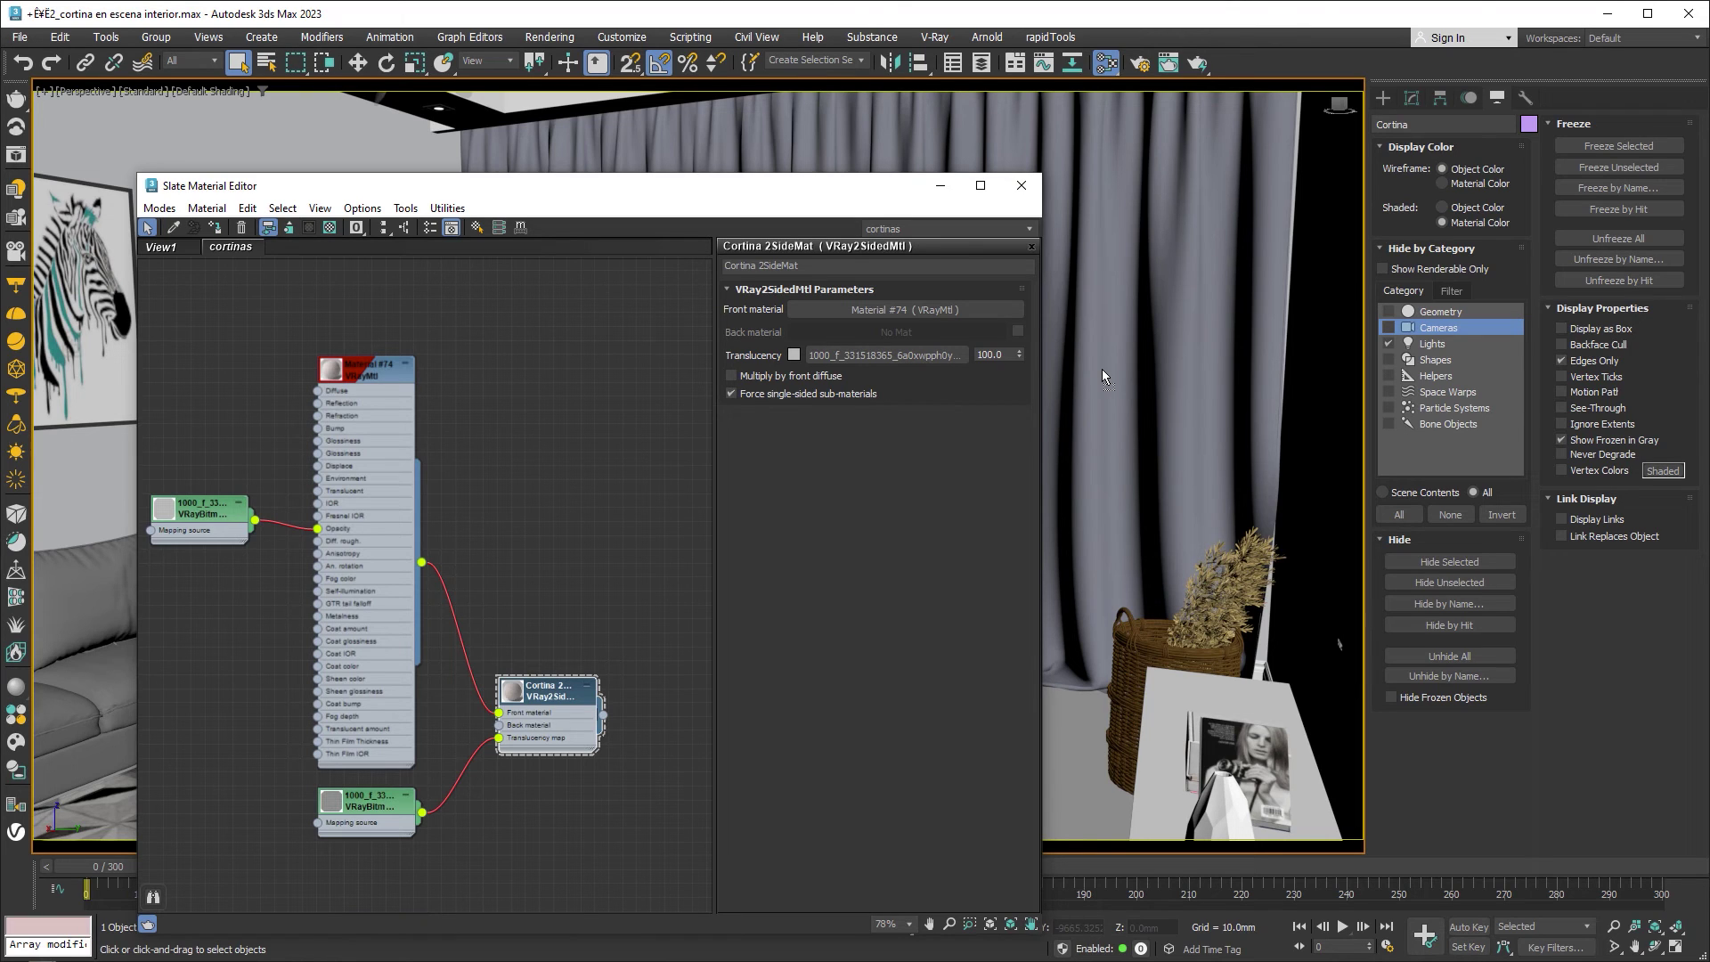
pyautogui.click(1022, 185)
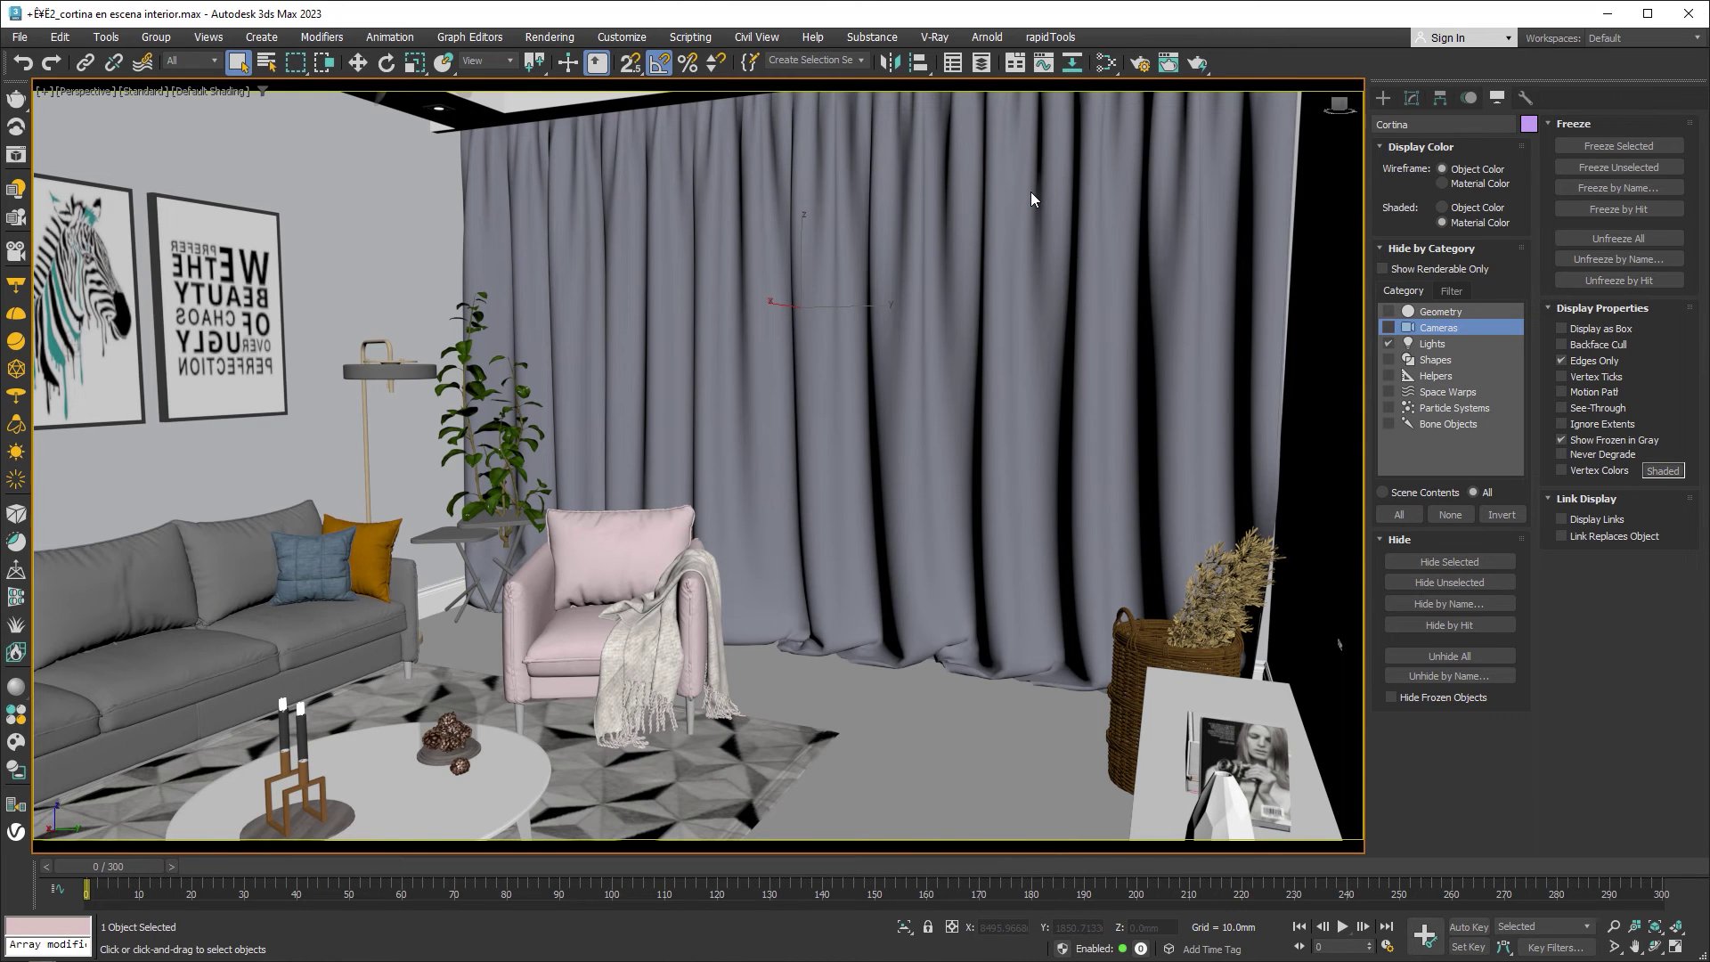
# Switch the viewport to the PhysCamera001 camera view of the furnished room
pyautogui.click(86, 92)
pyautogui.moveTo(317, 116)
pyautogui.click(362, 110)
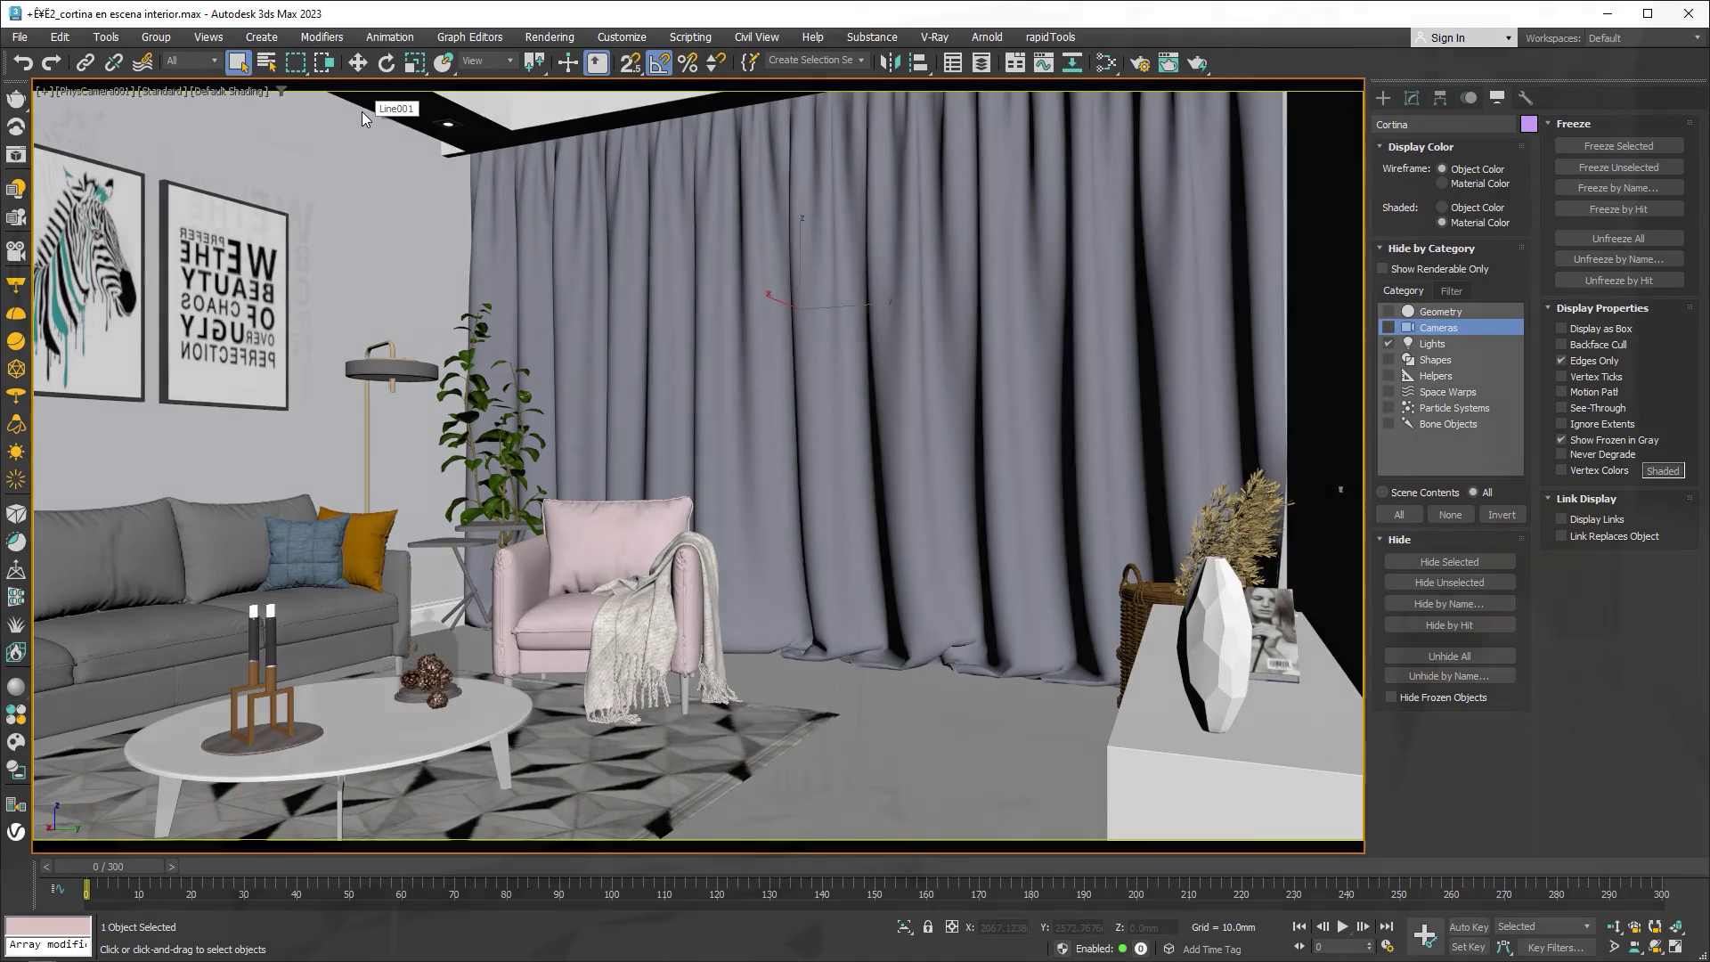